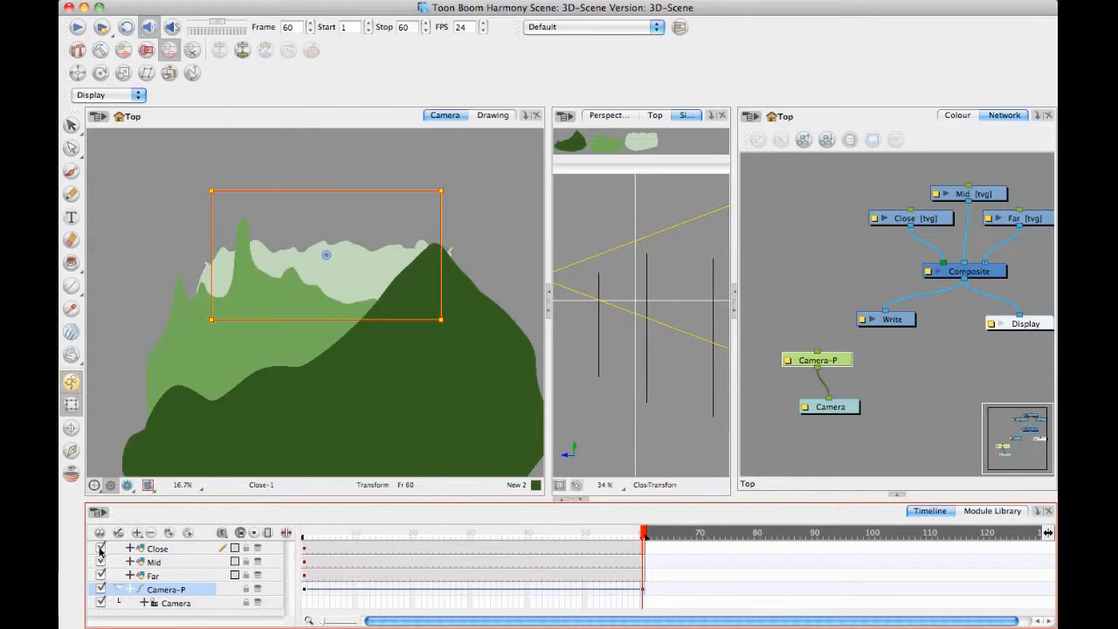
pyautogui.click(100, 562)
pyautogui.click(100, 576)
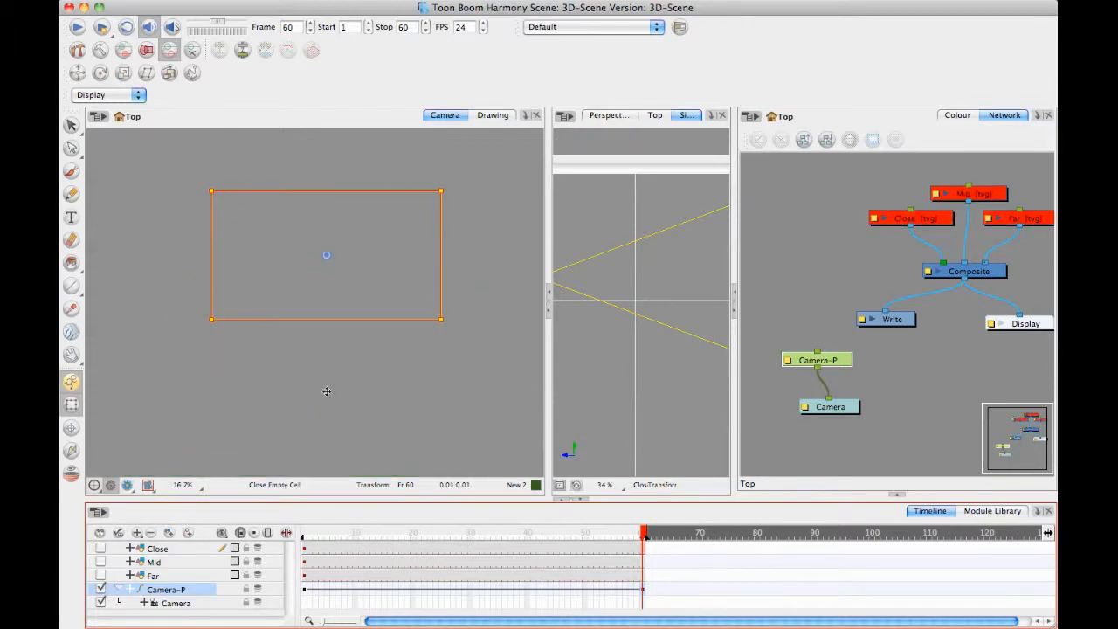
pyautogui.click(817, 225)
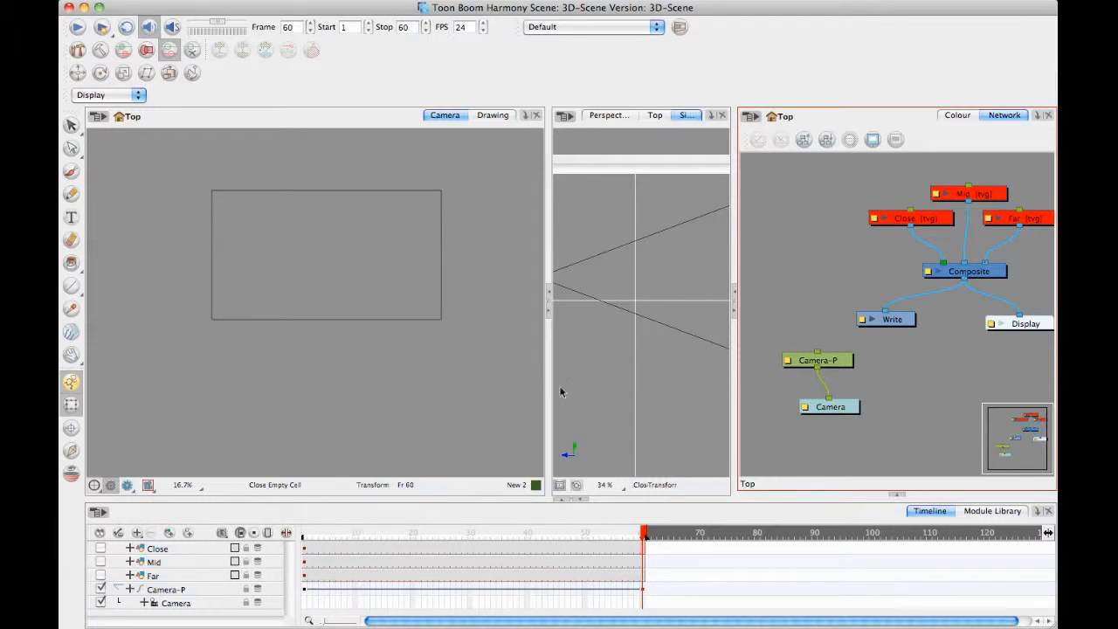
pyautogui.click(101, 548)
pyautogui.click(101, 561)
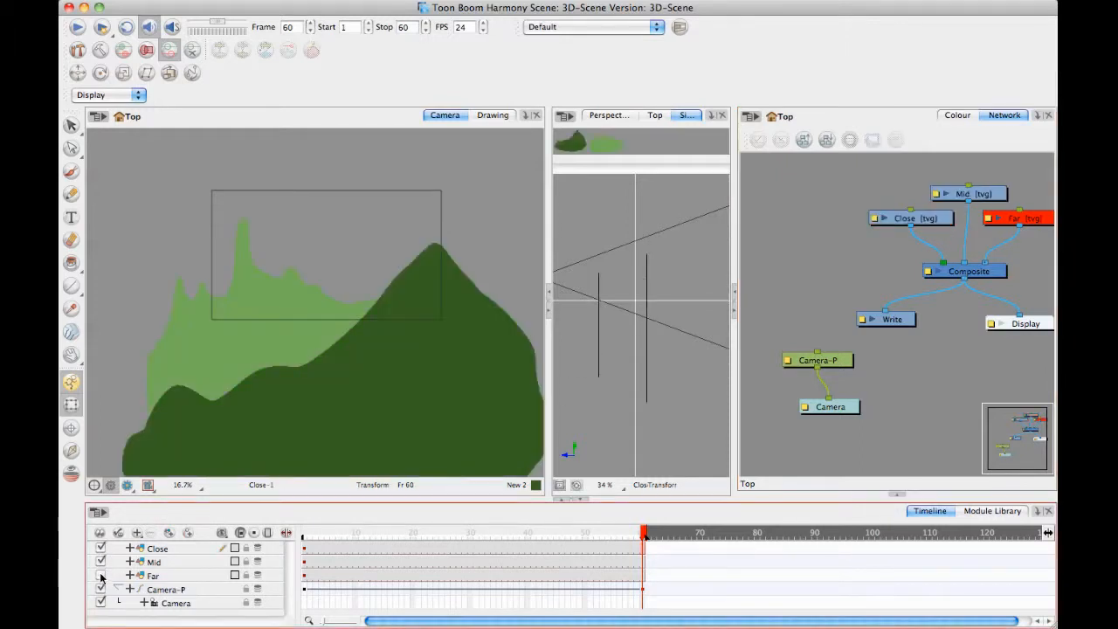
pyautogui.click(100, 576)
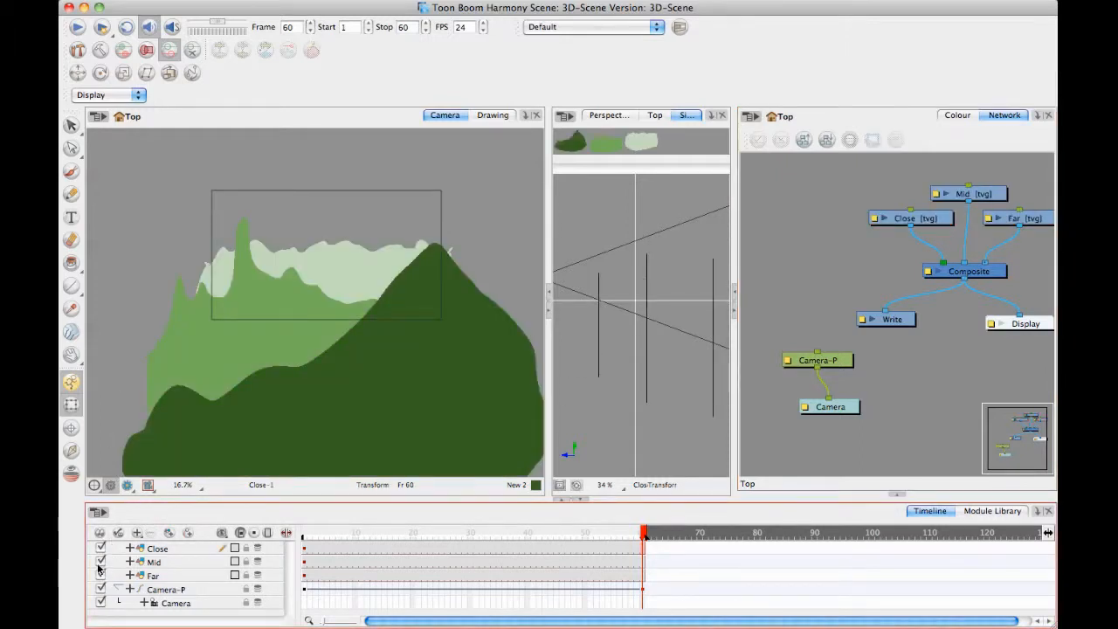
# Hide the Far, Mid and Close layers.
pyautogui.click(100, 576)
pyautogui.click(101, 562)
pyautogui.click(100, 548)
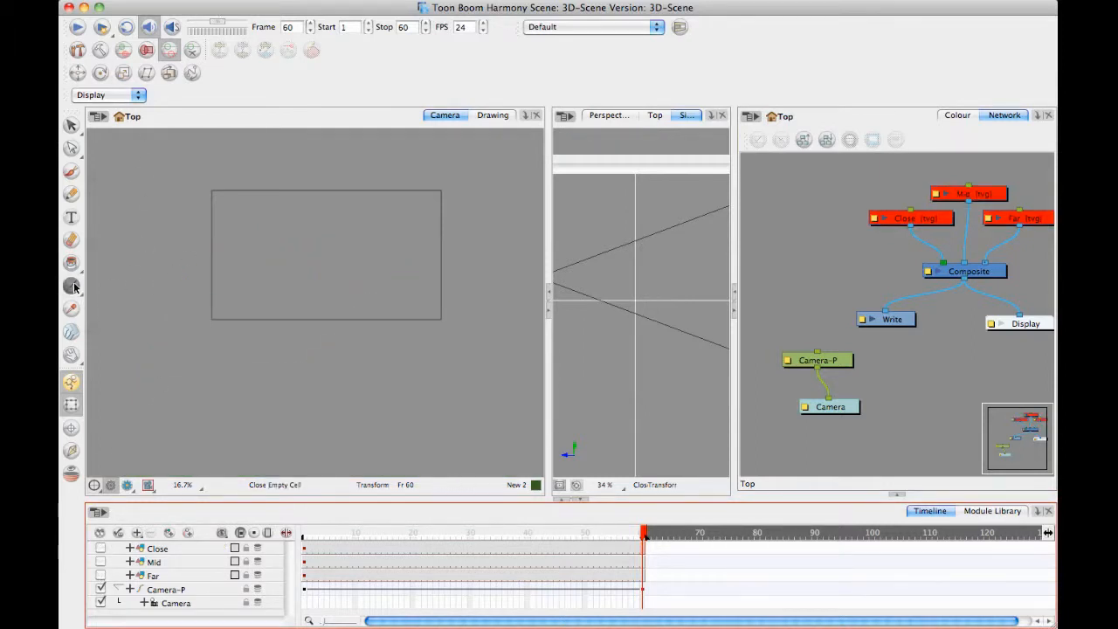
# Switch to the Rectangle tool and add a new drawing layer named Wall1.
pyautogui.moveTo(71, 286); pyautogui.dragTo(125, 303)
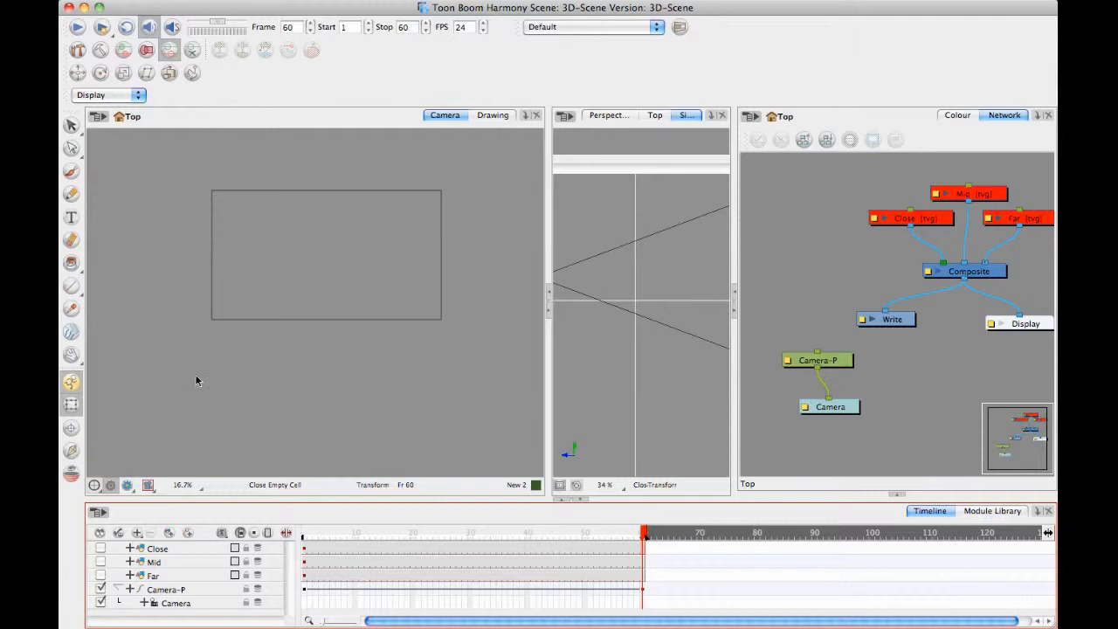
pyautogui.click(169, 533)
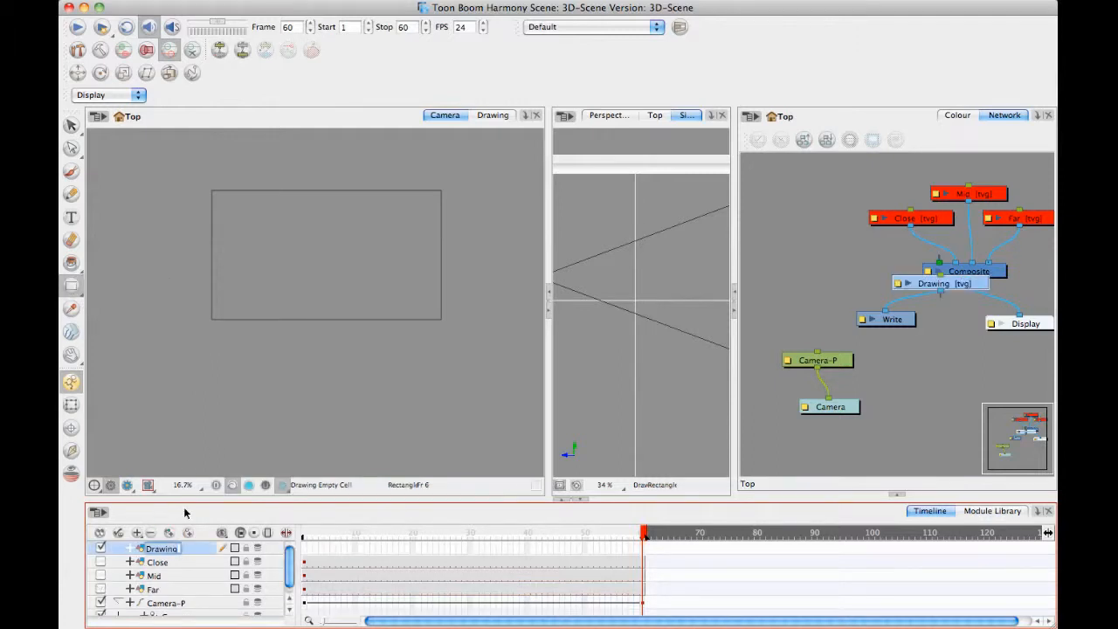
pyautogui.write('Wall1')
pyautogui.press('Return')
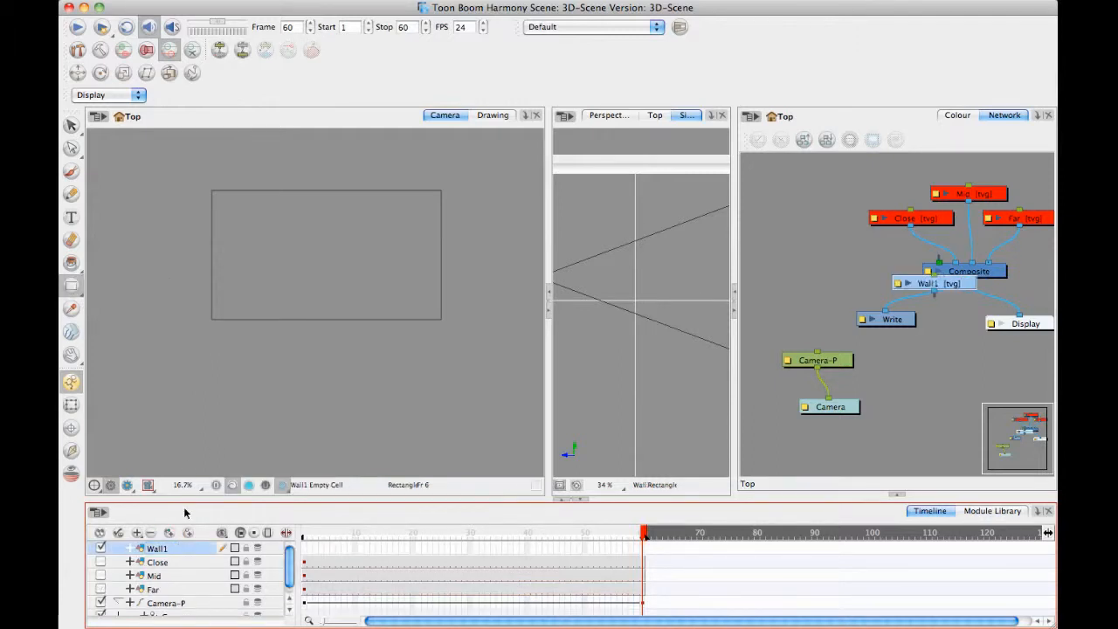
# Add a new colour swatch to the palette and set it to black.
pyautogui.click(333, 264)
pyautogui.press('2')
pyautogui.moveTo(335, 266); pyautogui.dragTo(336, 310)
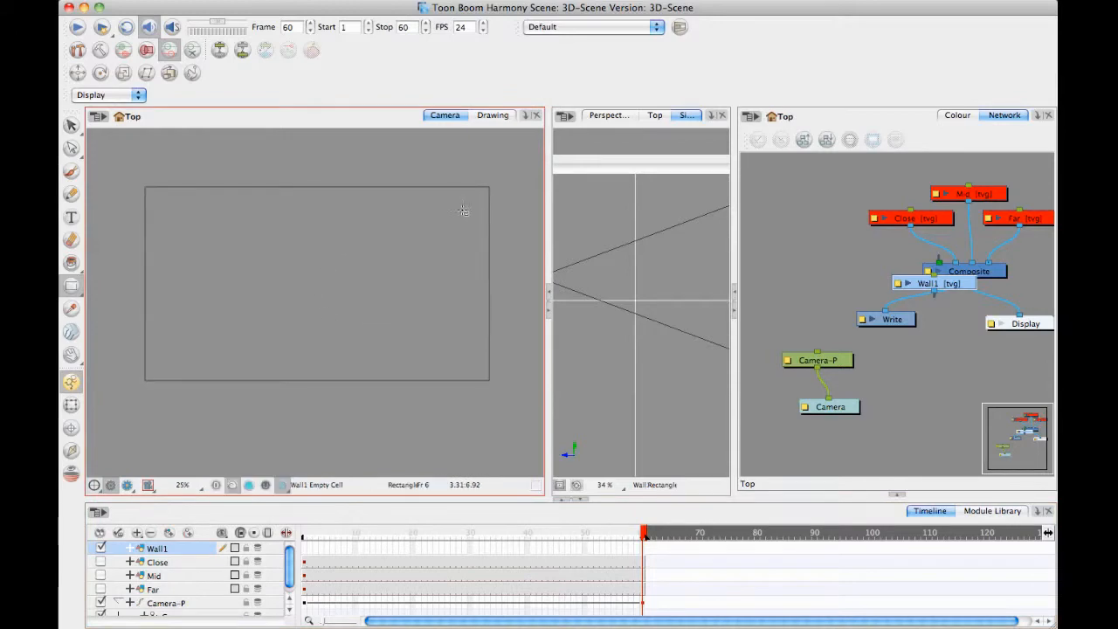
pyautogui.click(957, 115)
pyautogui.click(752, 141)
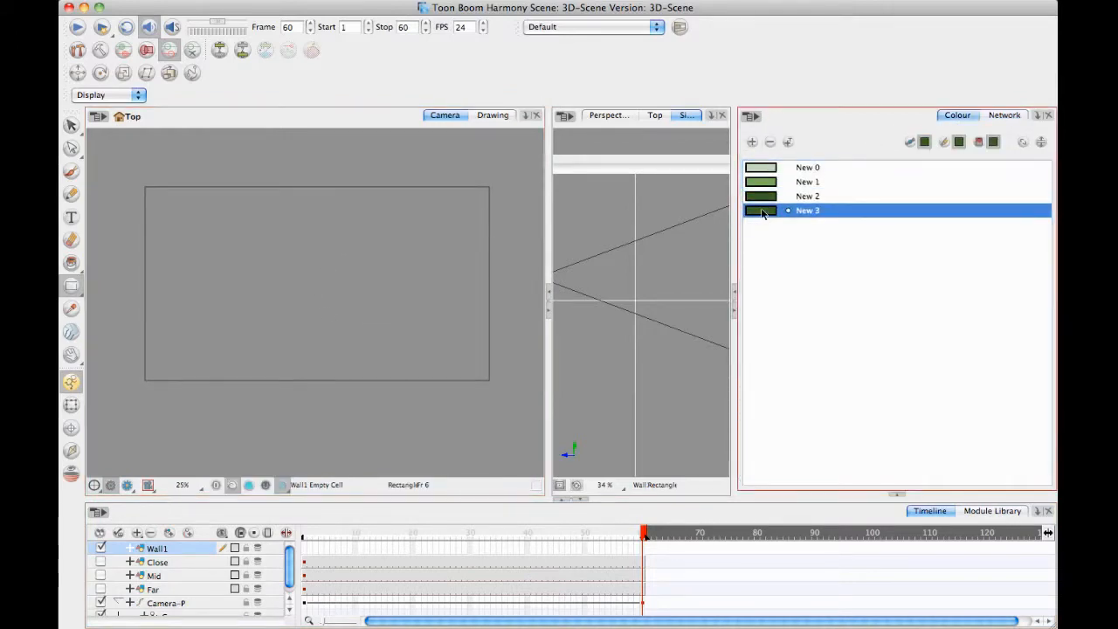
pyautogui.doubleClick(762, 214)
pyautogui.moveTo(568, 235); pyautogui.dragTo(470, 226)
pyautogui.click(477, 217)
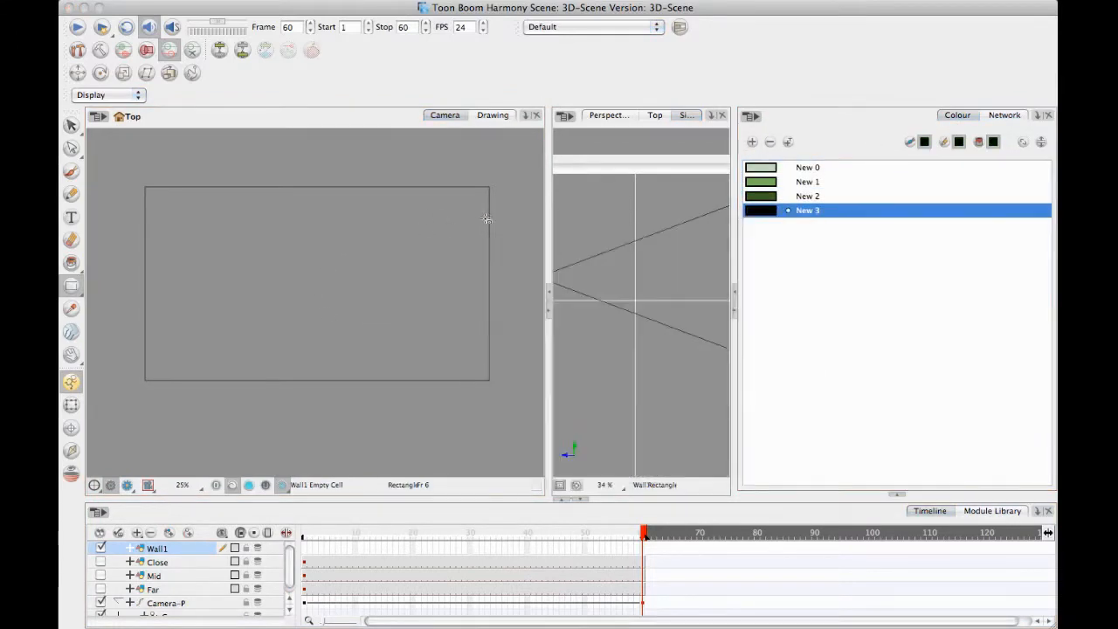
# Draw a tall wall-outline rectangle in the middle of the camera frame and set its pencil line to No Opacity Texture.
pyautogui.moveTo(284, 203)
pyautogui.mouseDown()
pyautogui.moveTo(328, 312)
pyautogui.moveTo(388, 365)
pyautogui.mouseUp()
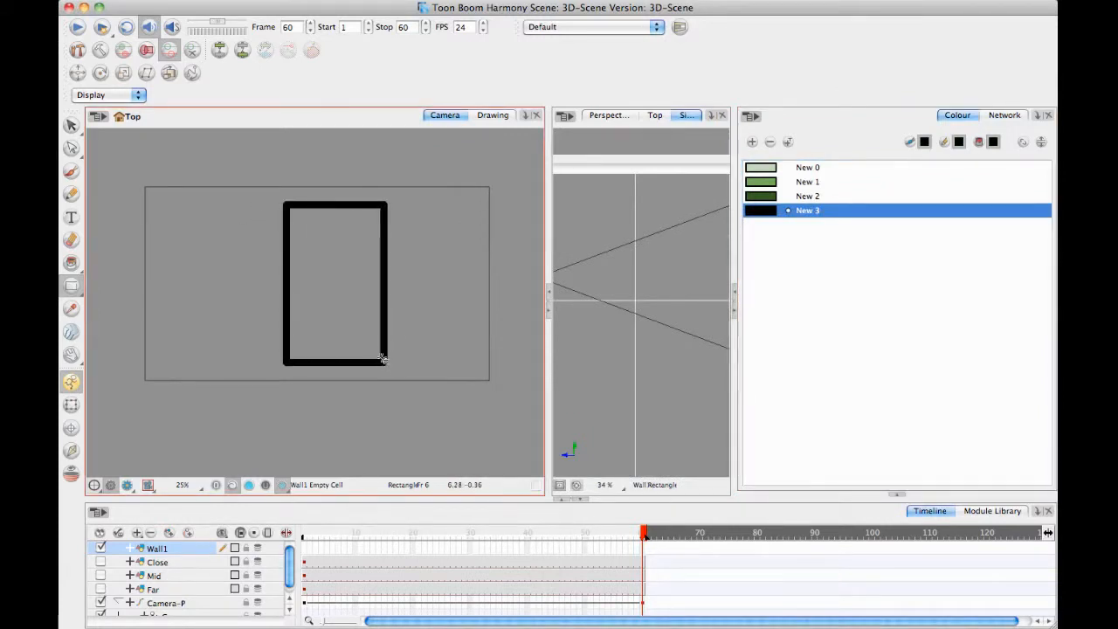
pyautogui.click(72, 125)
pyautogui.moveTo(317, 236); pyautogui.dragTo(319, 237)
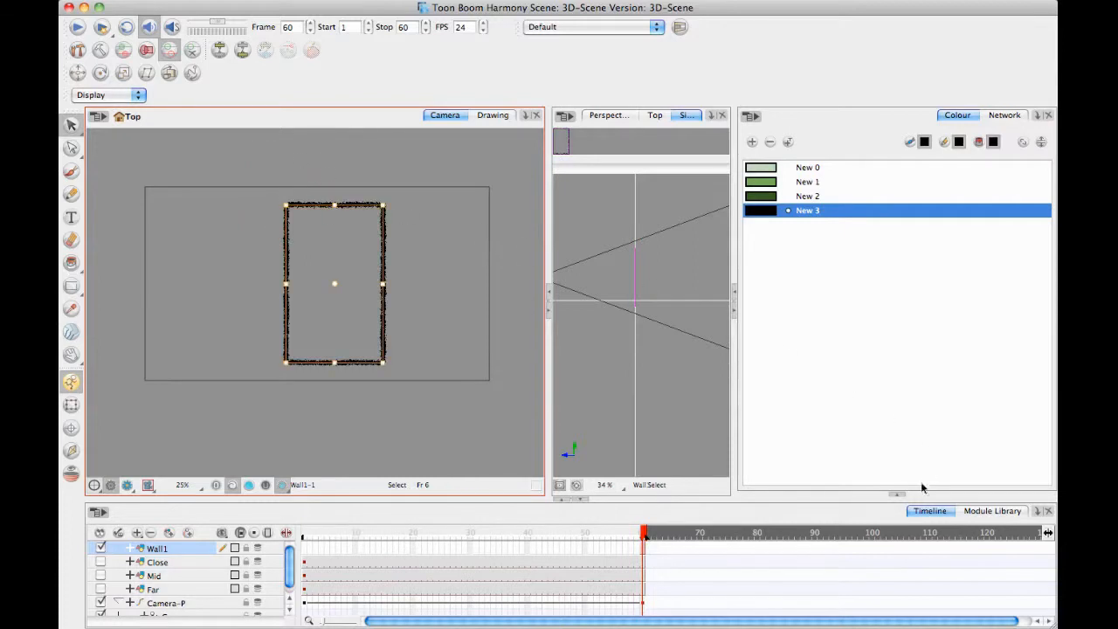
pyautogui.click(900, 497)
pyautogui.moveTo(1052, 382); pyautogui.dragTo(1050, 461)
pyautogui.click(841, 423)
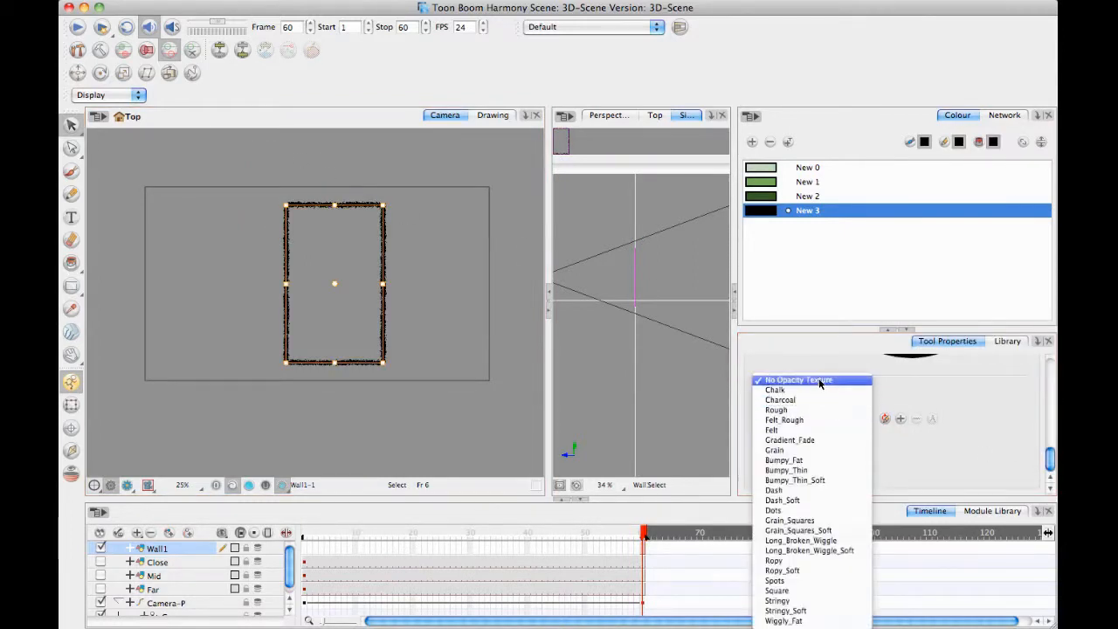
pyautogui.click(821, 391)
pyautogui.click(861, 420)
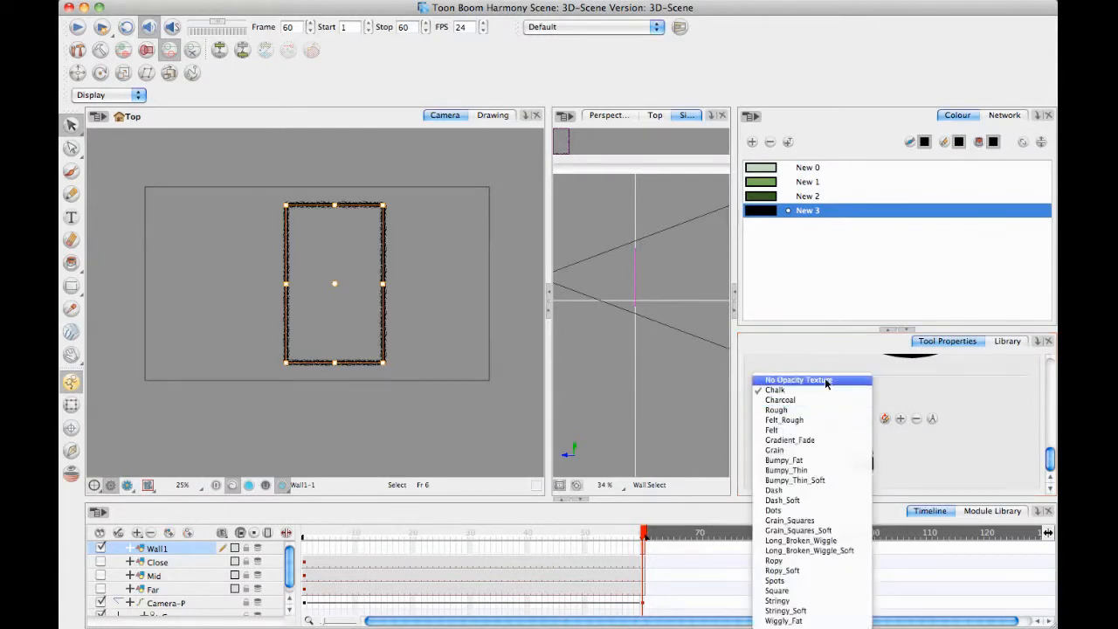
pyautogui.click(822, 380)
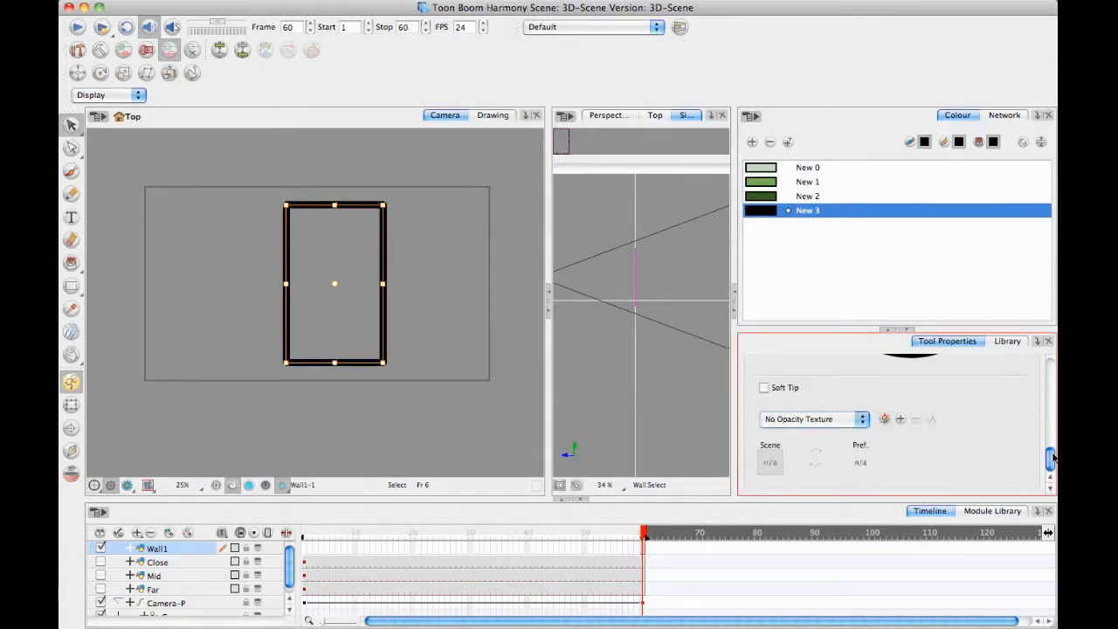
# Reduce the wall outline's minimum and maximum pencil size to 36.8, and deselect it.
pyautogui.moveTo(1053, 457)
pyautogui.mouseDown()
pyautogui.moveTo(1052, 414)
pyautogui.moveTo(1051, 432)
pyautogui.mouseUp()
pyautogui.click(808, 408)
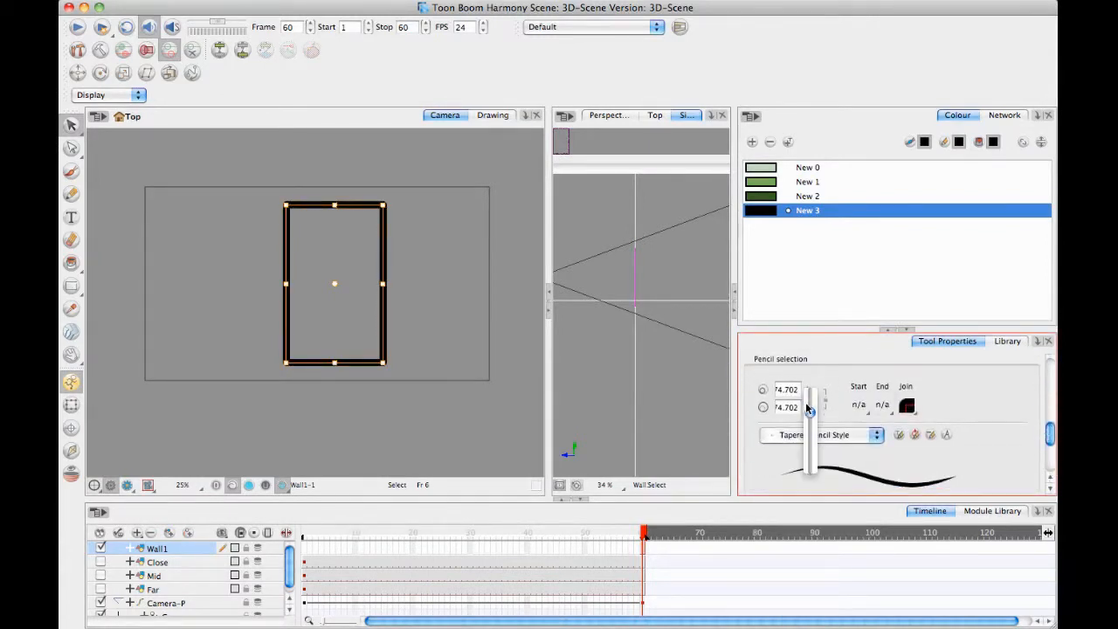
pyautogui.moveTo(808, 408); pyautogui.dragTo(808, 446)
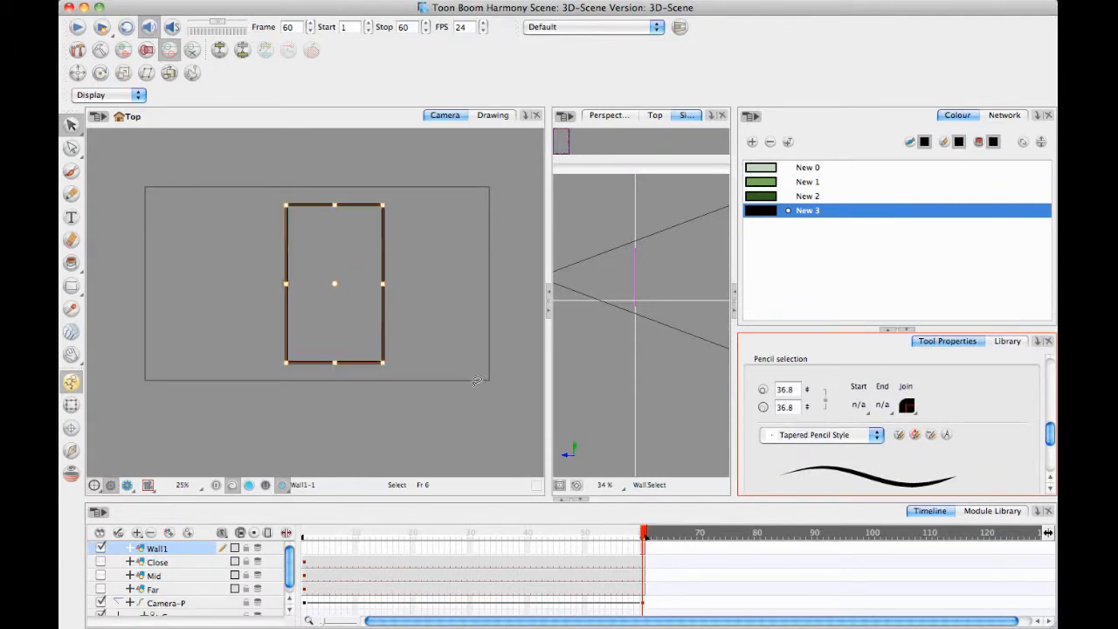
pyautogui.click(476, 245)
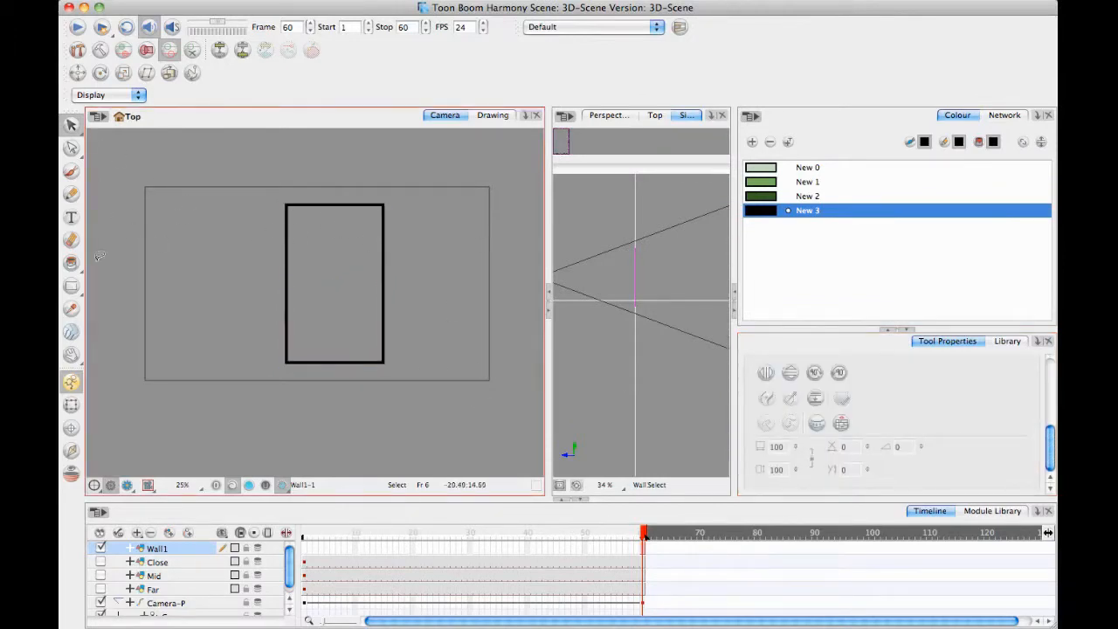
# Draw a small window rectangle near the wall's upper-left corner with No Opacity Texture and a pencil size of 28.3.
pyautogui.click(71, 284)
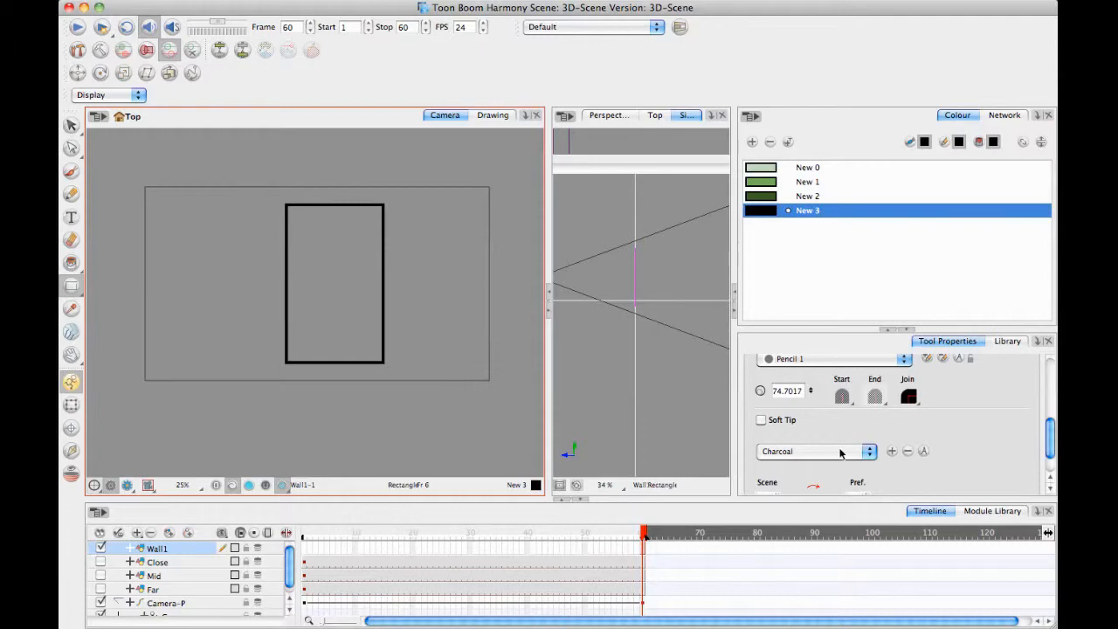
pyautogui.click(841, 452)
pyautogui.click(836, 393)
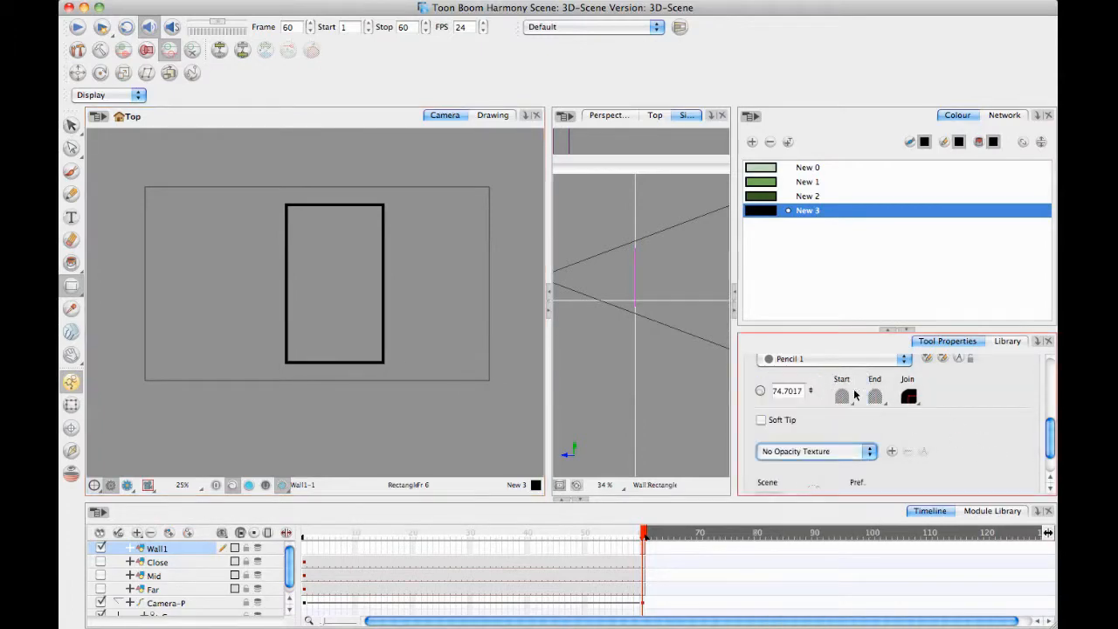
pyautogui.moveTo(811, 390); pyautogui.dragTo(814, 441)
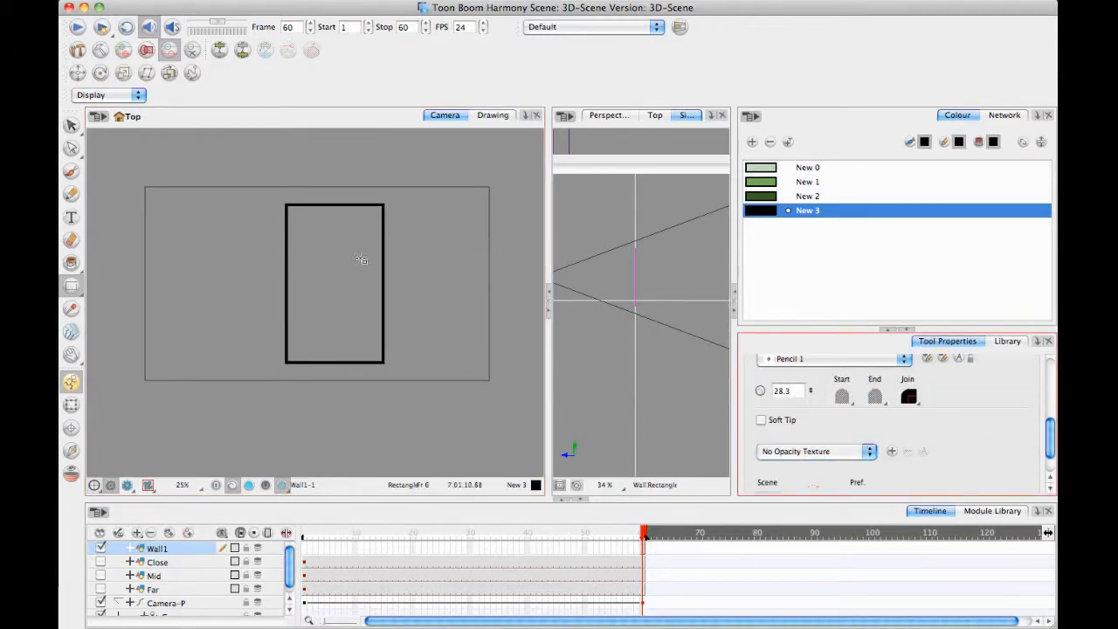
pyautogui.moveTo(306, 220)
pyautogui.mouseDown()
pyautogui.moveTo(308, 251)
pyautogui.moveTo(320, 245)
pyautogui.mouseUp()
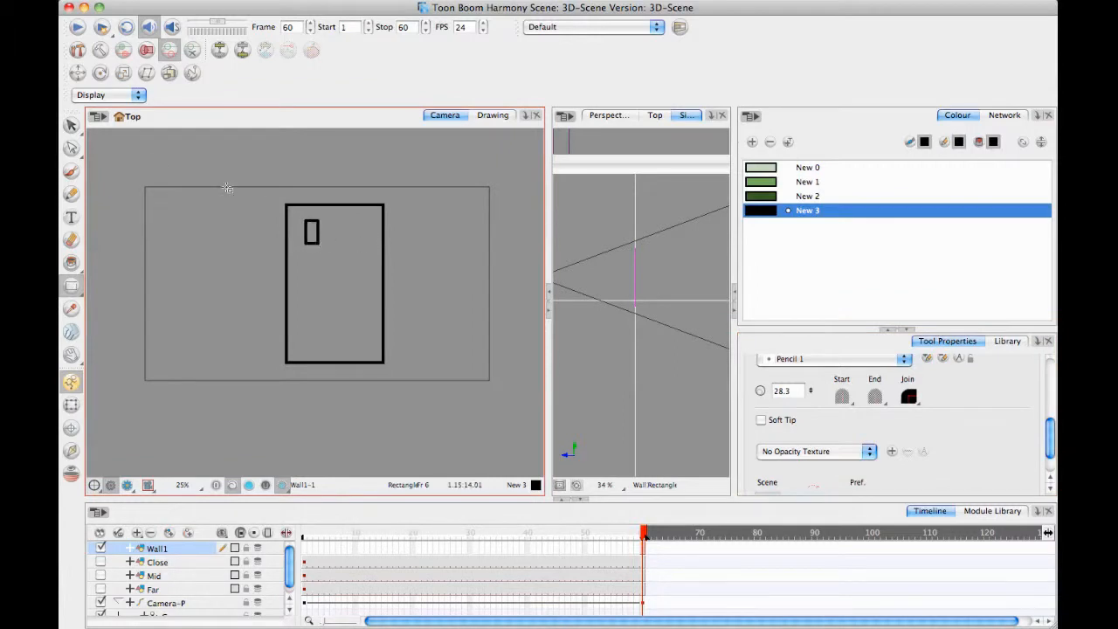
# Select the small window and nudge it closer to the wall's upper-left corner.
pyautogui.click(71, 126)
pyautogui.click(319, 232)
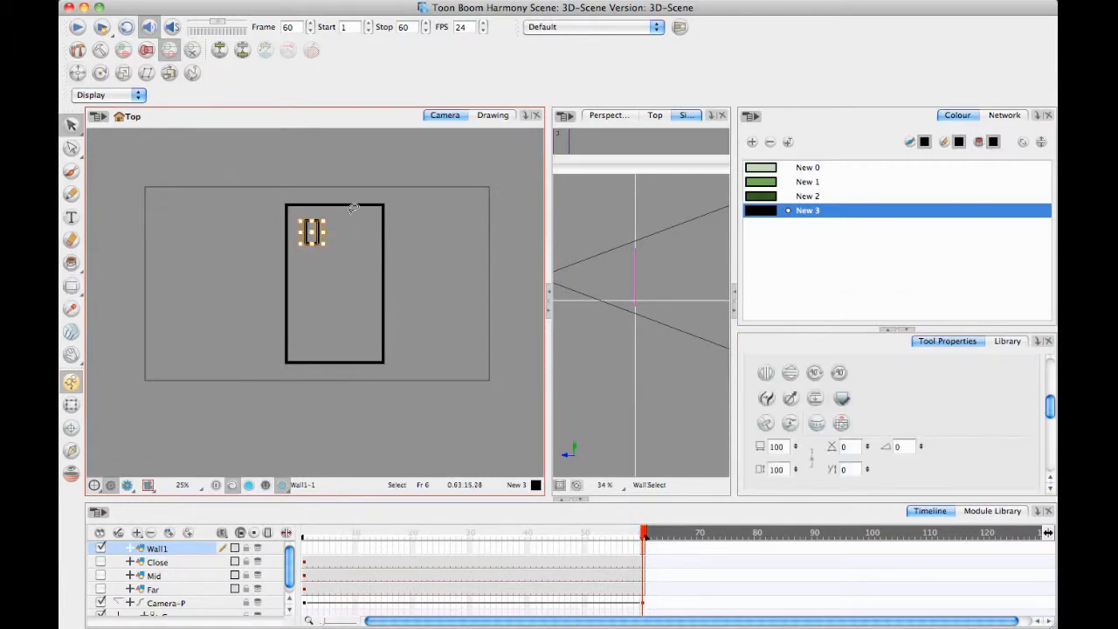
pyautogui.press('Left')
pyautogui.press('Left')
pyautogui.press('Left')
pyautogui.press('Up')
pyautogui.press('Up')
pyautogui.press('Right')
pyautogui.press('Right')
pyautogui.press('Right')
pyautogui.press('Right')
pyautogui.press('Right')
pyautogui.press('Right')
pyautogui.press('Left')
pyautogui.press('Left')
pyautogui.press('Left')
pyautogui.press('Left')
pyautogui.press('Left')
pyautogui.press('Left')
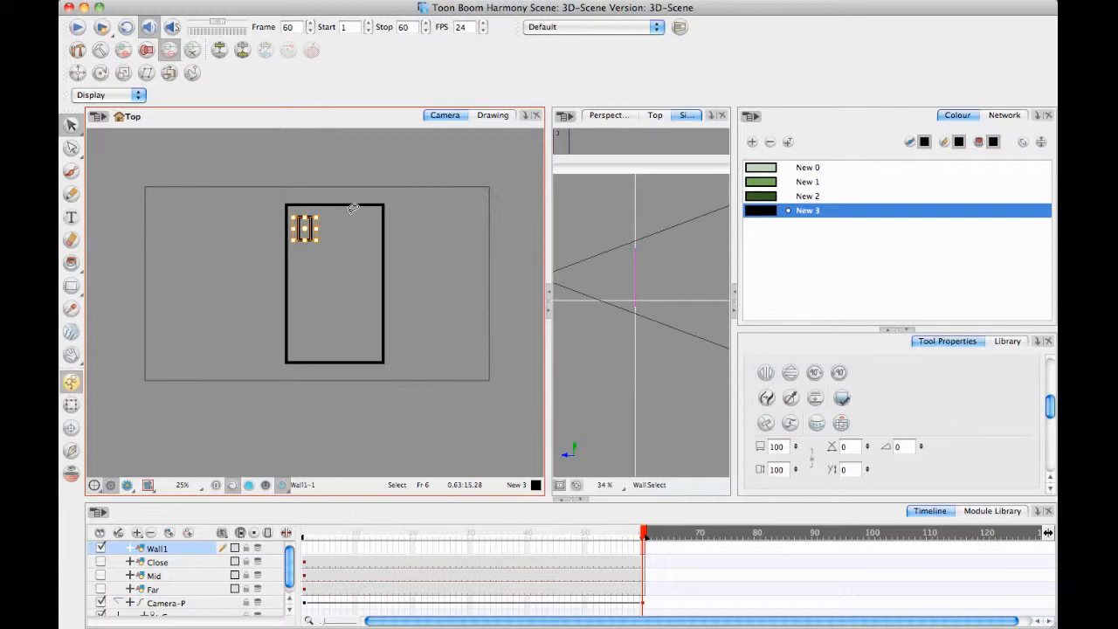
# Paste copies of the window and space them to its right, forming a row of three across the wall.
pyautogui.press('super+v')
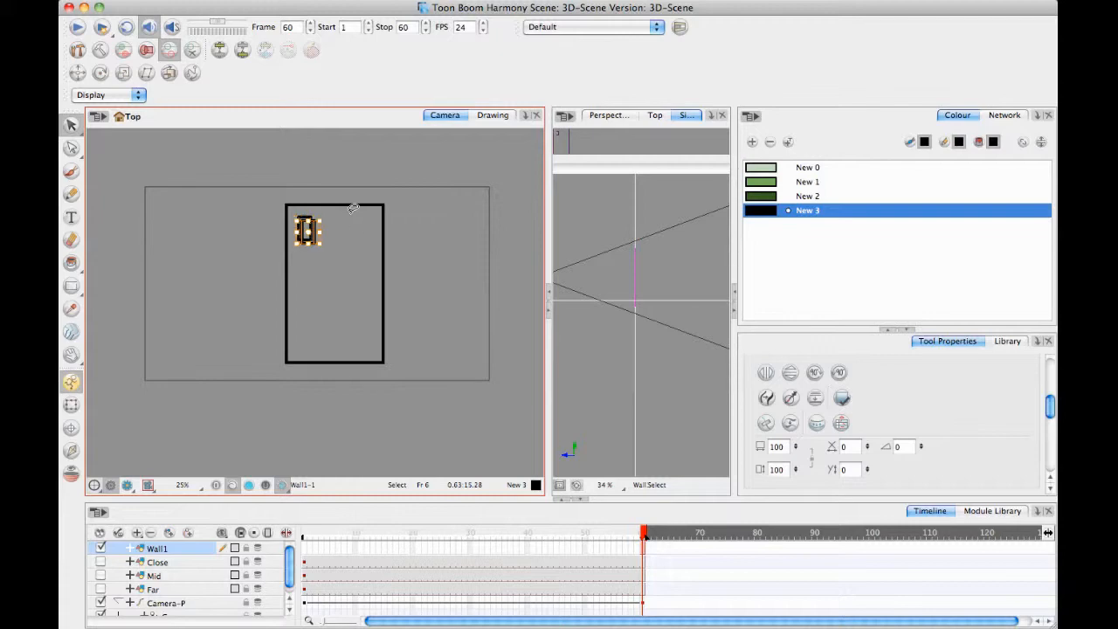
pyautogui.press('Right')
pyautogui.press('Right')
pyautogui.press('Right')
pyautogui.press('Right')
pyautogui.press('Right')
pyautogui.press('Right')
pyautogui.press('Right')
pyautogui.press('Right')
pyautogui.press('Right')
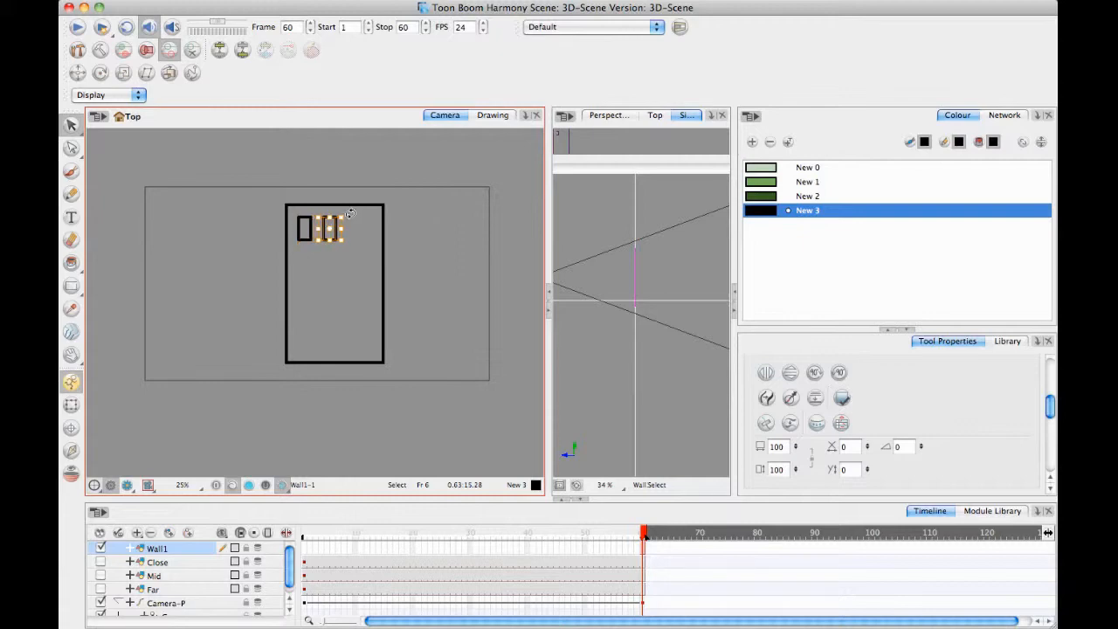
pyautogui.press('Right')
pyautogui.press('Right')
pyautogui.press('Right')
pyautogui.press('Right')
pyautogui.press('Right')
pyautogui.press('Right')
pyautogui.press('Right')
pyautogui.press('Right')
pyautogui.press('Right')
pyautogui.press('Right')
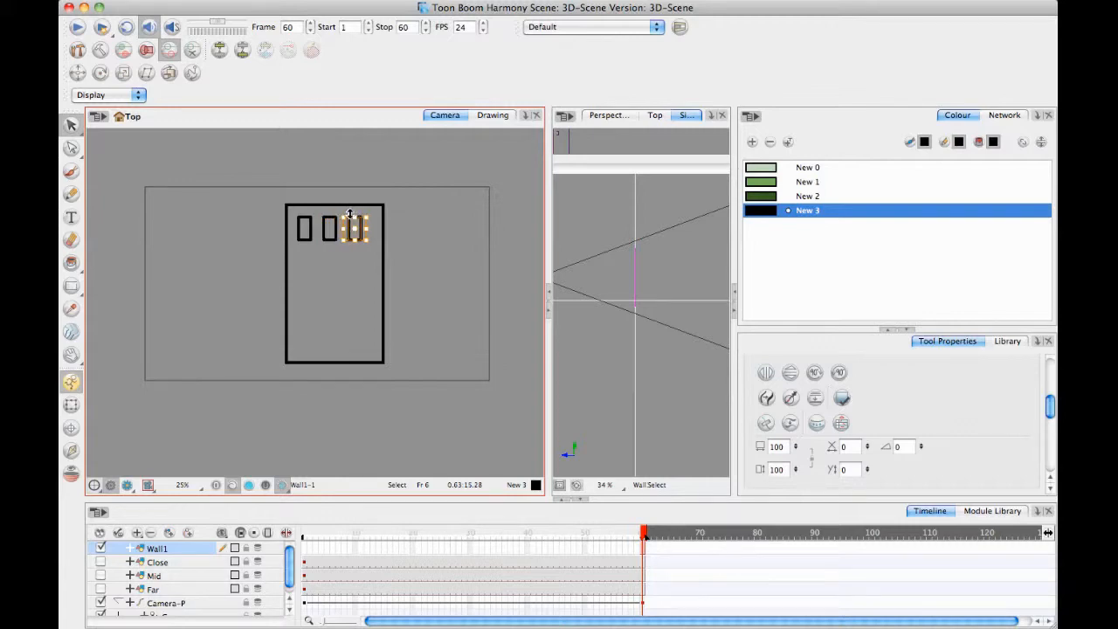
# Select all three windows and nudge the row right to centre it within the wall.
pyautogui.click(341, 297)
pyautogui.moveTo(377, 210)
pyautogui.mouseDown()
pyautogui.moveTo(298, 218)
pyautogui.moveTo(378, 214)
pyautogui.mouseUp()
pyautogui.press('Right')
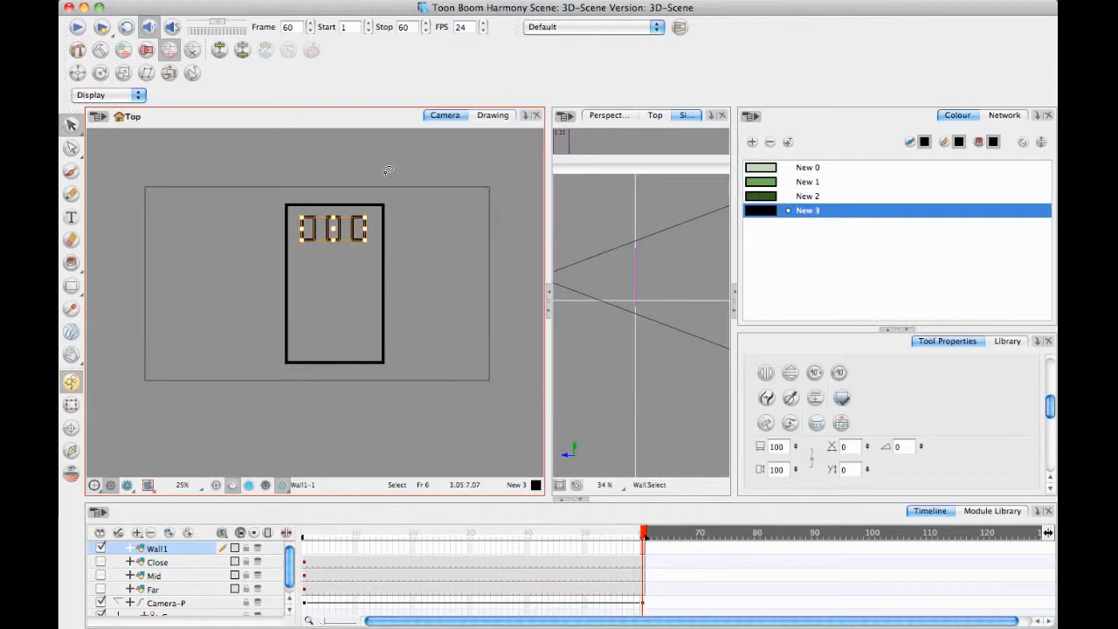
pyautogui.press('Right')
# Paste a copy of the window row and move it down to form the second row.
pyautogui.press('super+v')
pyautogui.press('Down')
pyautogui.press('Down')
pyautogui.press('Down')
pyautogui.press('Down')
pyautogui.press('Down')
pyautogui.press('Down')
pyautogui.press('Down')
pyautogui.press('Down')
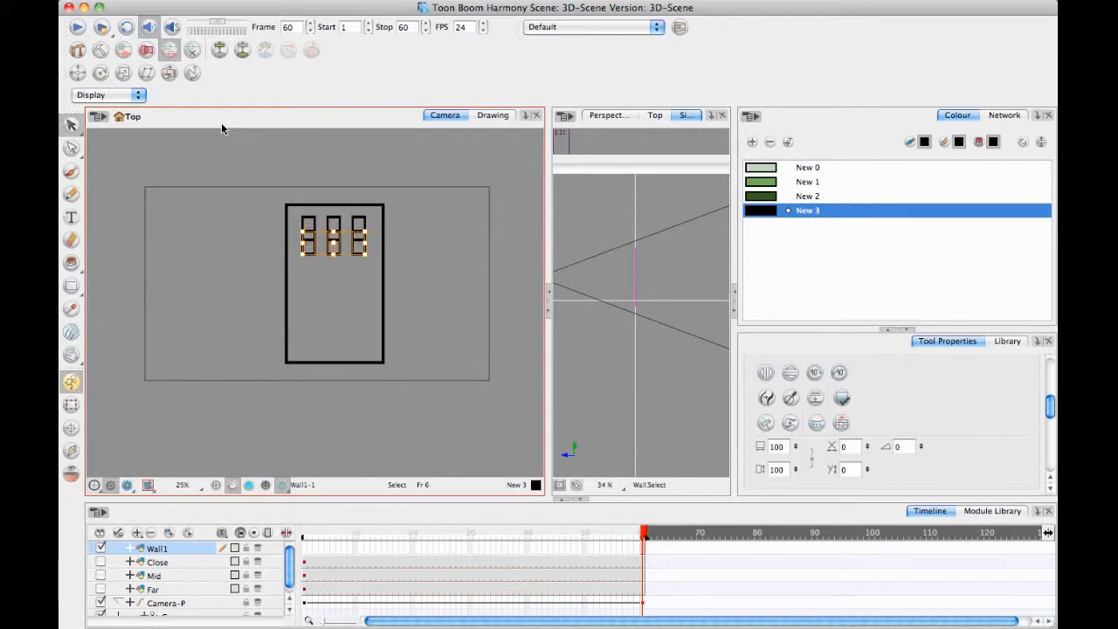
pyautogui.press('Down')
pyautogui.press('Down')
pyautogui.press('Down')
pyautogui.press('Down')
pyautogui.press('Down')
pyautogui.press('Down')
pyautogui.press('Down')
pyautogui.press('Down')
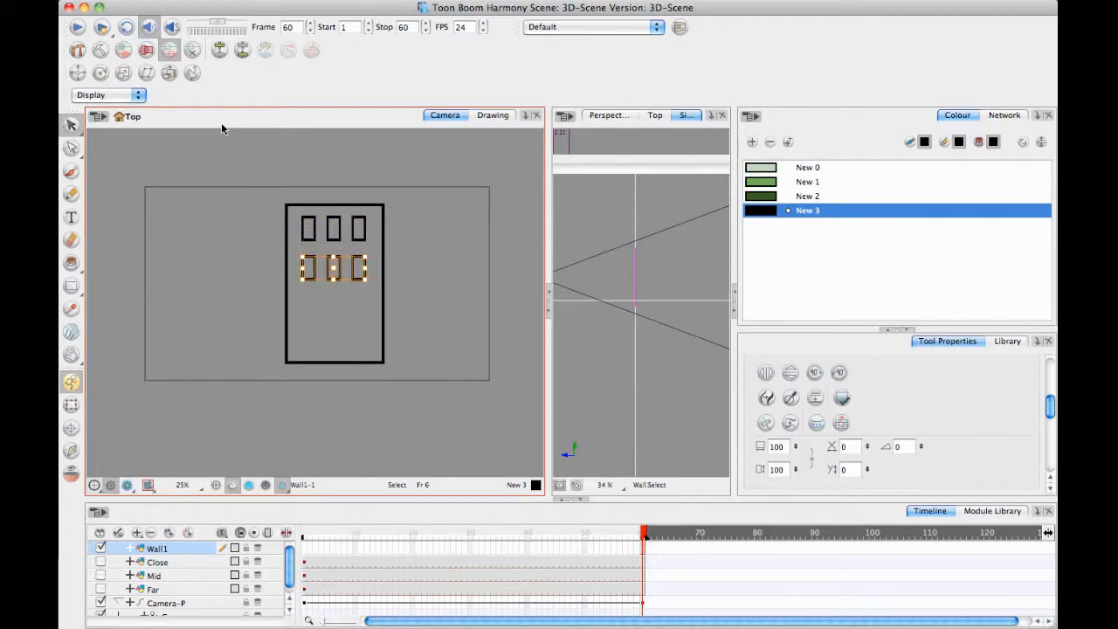
# Duplicate the window row again and move the copy down to form the third row.
pyautogui.press('Down')
pyautogui.press('Down')
pyautogui.press('Down')
pyautogui.press('Down')
pyautogui.press('Down')
pyautogui.press('Down')
pyautogui.press('Down')
pyautogui.press('Down')
pyautogui.press('Down')
pyautogui.press('Down')
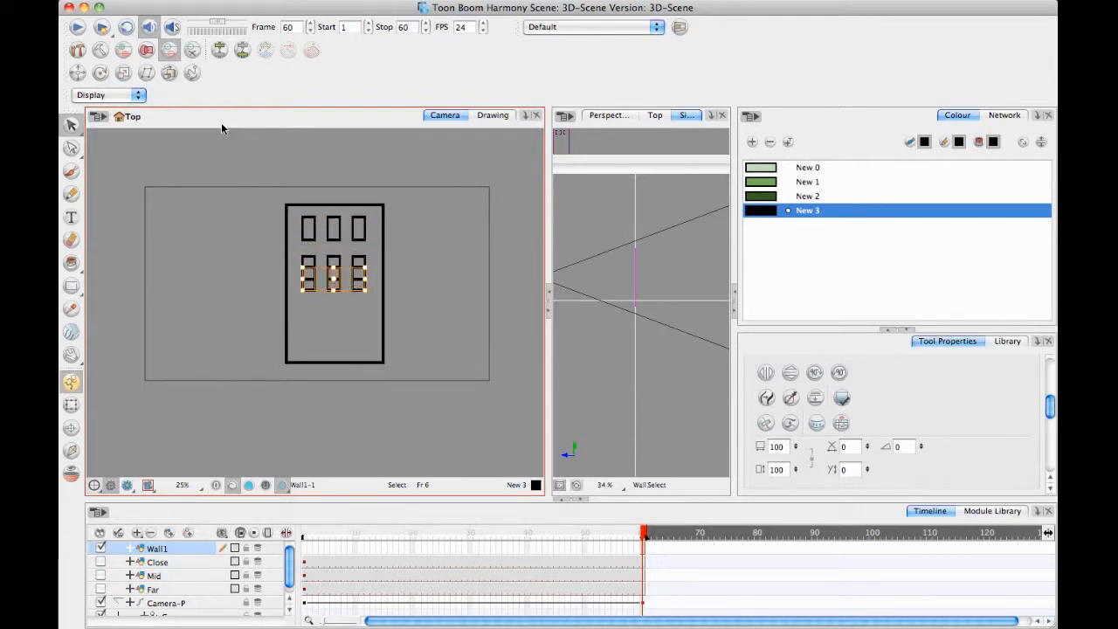
pyautogui.press('Down')
pyautogui.press('Down')
pyautogui.press('Down')
pyautogui.press('Down')
pyautogui.press('Down')
pyautogui.press('Down')
pyautogui.press('Down')
pyautogui.press('Down')
pyautogui.press('Down')
pyautogui.press('Down')
pyautogui.press('Down')
pyautogui.press('Down')
pyautogui.press('Down')
pyautogui.press('Down')
pyautogui.press('Down')
pyautogui.press('Down')
pyautogui.press('Down')
pyautogui.press('Down')
pyautogui.press('Down')
pyautogui.press('Down')
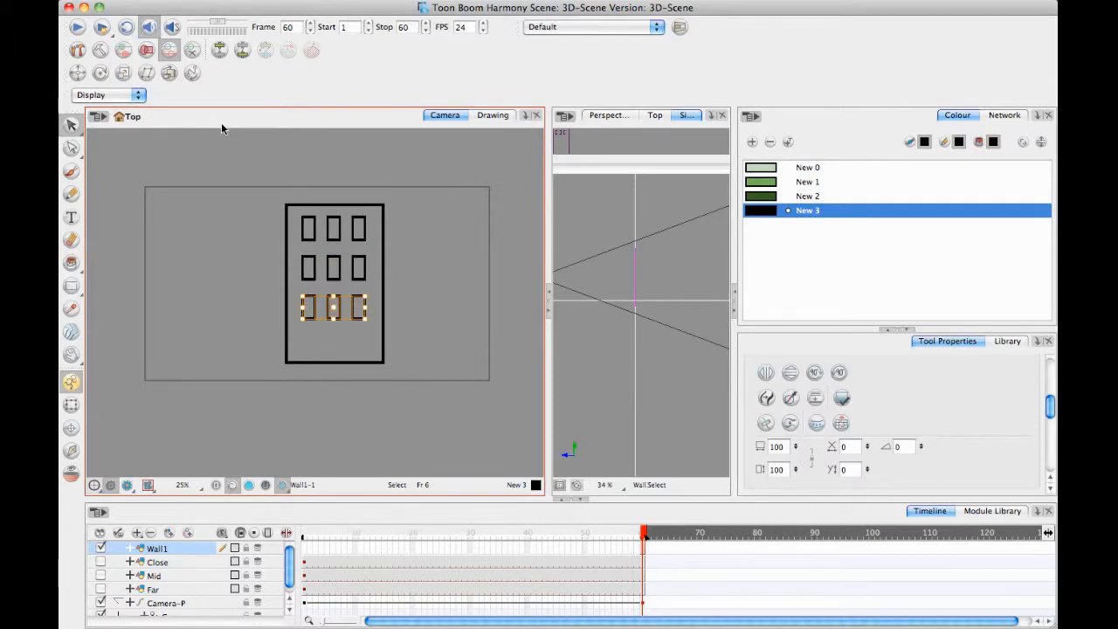
# Duplicate the window row once more and move the copy down to form the fourth row near the wall's base.
pyautogui.press('Down')
pyautogui.press('Down')
pyautogui.press('Down')
pyautogui.press('Down')
pyautogui.press('Down')
pyautogui.press('Down')
pyautogui.press('Down')
pyautogui.press('Down')
pyautogui.press('Down')
pyautogui.press('Down')
pyautogui.press('Down')
pyautogui.press('Down')
pyautogui.press('Down')
pyautogui.press('Down')
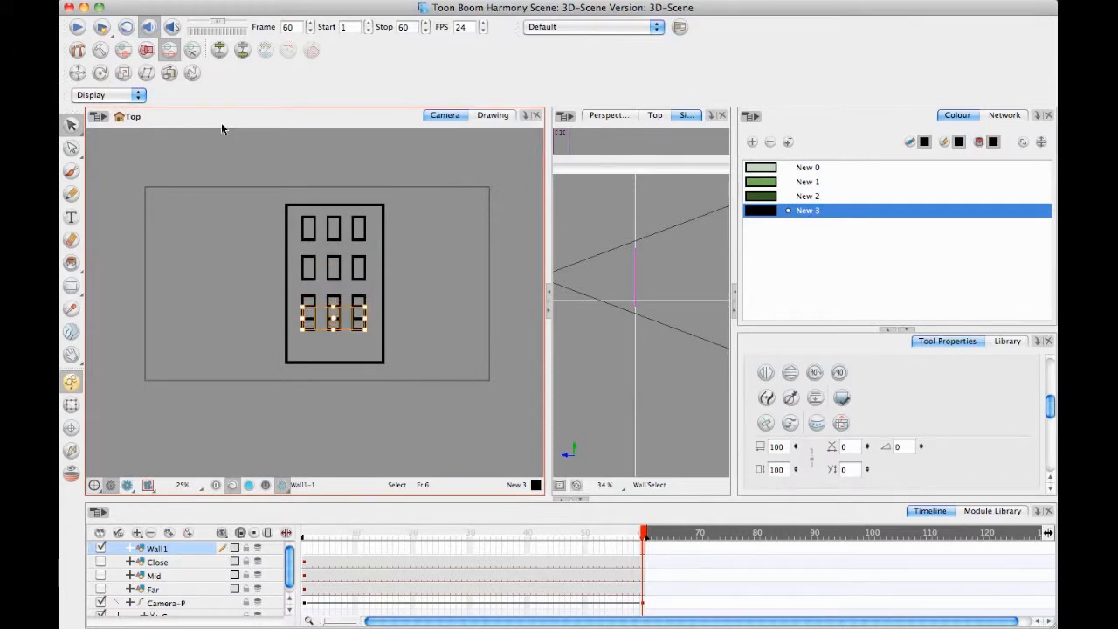
pyautogui.press('Down')
pyautogui.press('Down')
pyautogui.press('Down')
pyautogui.press('Down')
pyautogui.press('Down')
pyautogui.press('Down')
pyautogui.press('Down')
pyautogui.press('Down')
pyautogui.press('Down')
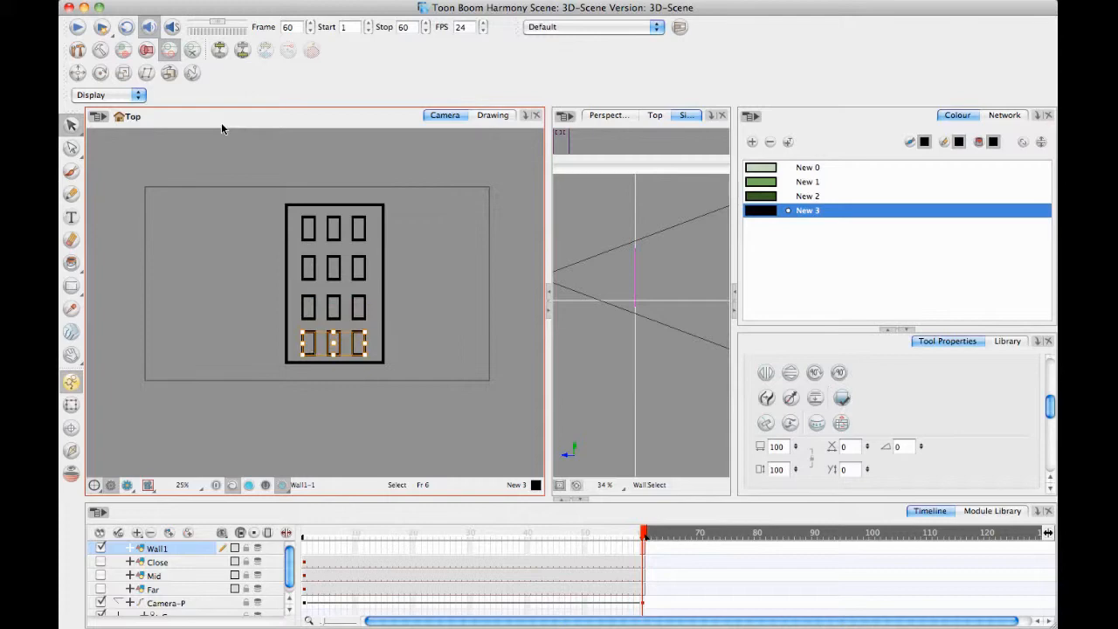
# Lower the wall outline's base with the Contour Editor by moving its two bottom corner points down.
pyautogui.click(400, 401)
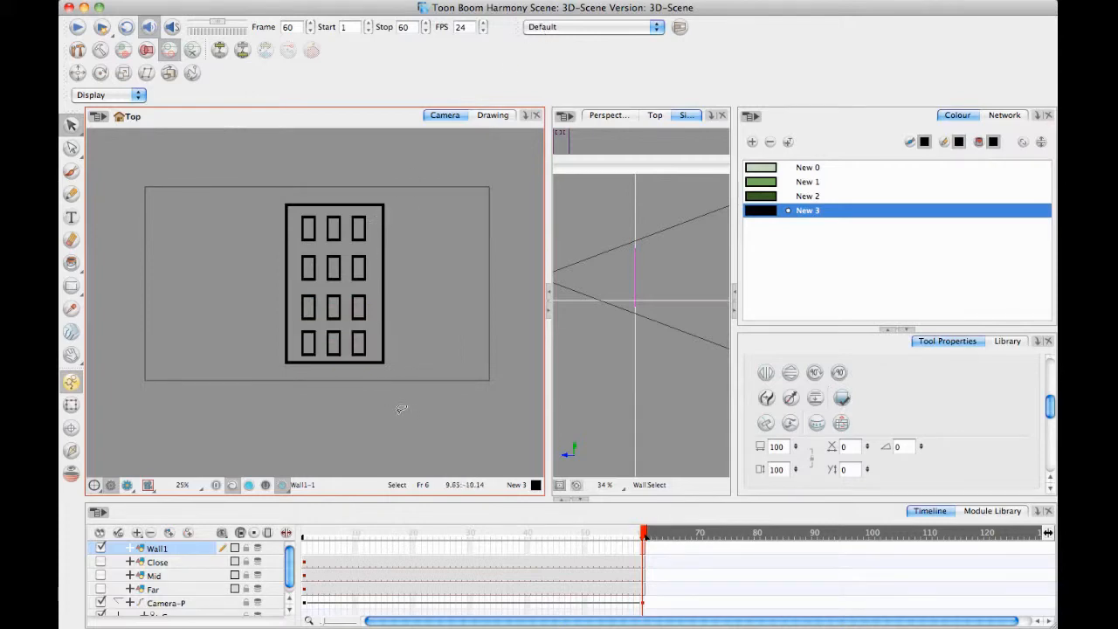
pyautogui.click(72, 148)
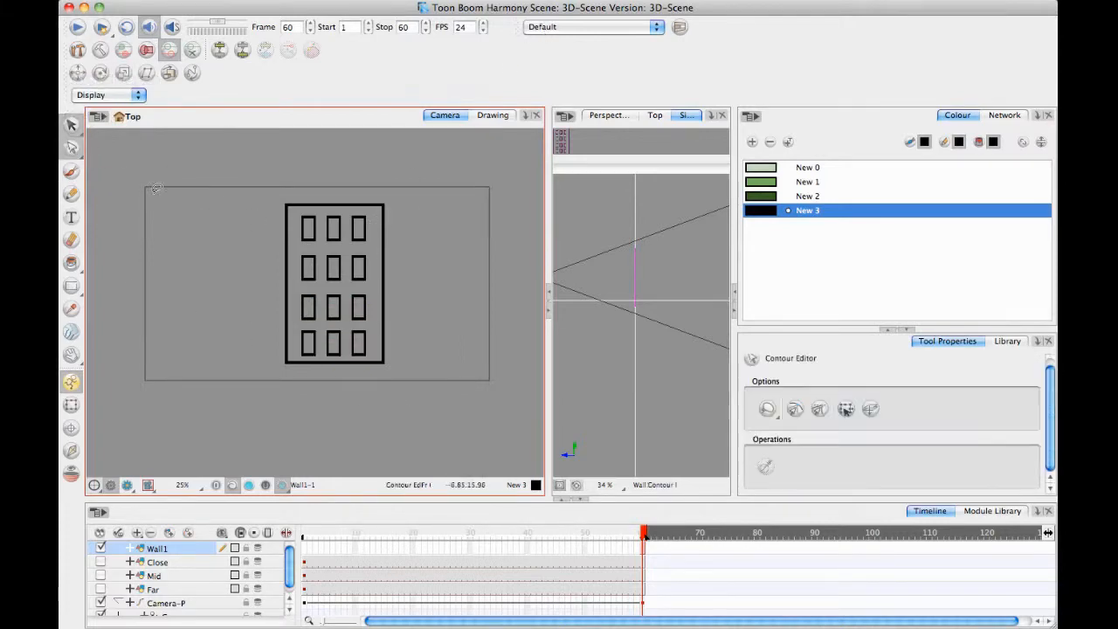
pyautogui.click(286, 364)
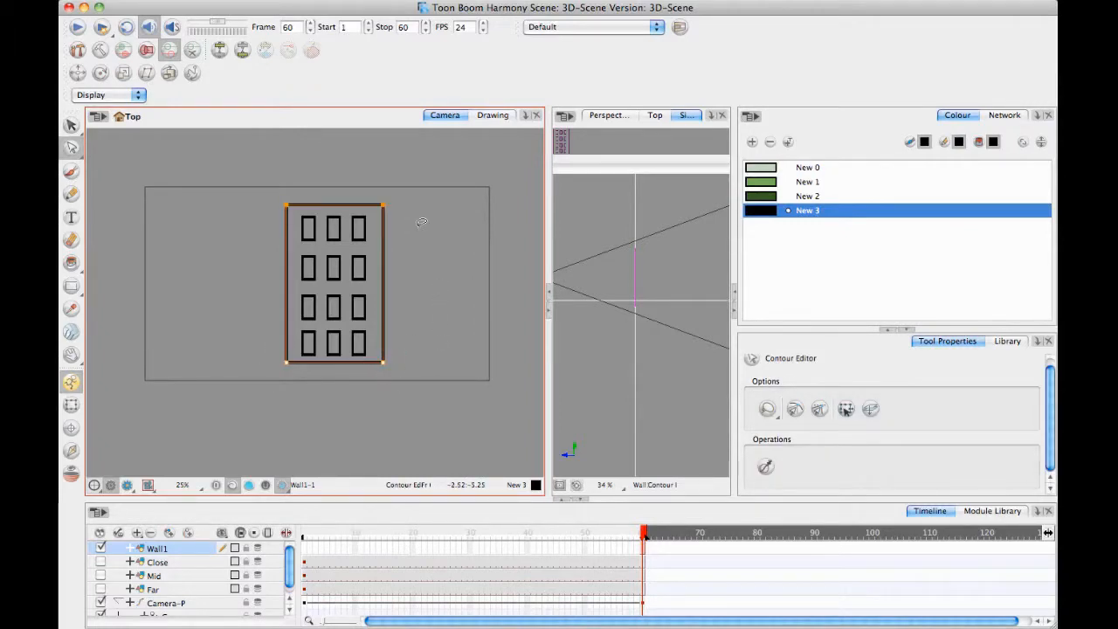
pyautogui.press('Down')
pyautogui.press('Down')
pyautogui.press('Down')
pyautogui.press('Down')
pyautogui.press('Down')
pyautogui.press('Down')
pyautogui.press('Down')
pyautogui.press('Down')
pyautogui.press('Down')
pyautogui.press('Down')
pyautogui.press('Down')
pyautogui.press('Down')
pyautogui.press('Down')
pyautogui.press('Down')
pyautogui.press('Down')
pyautogui.press('Down')
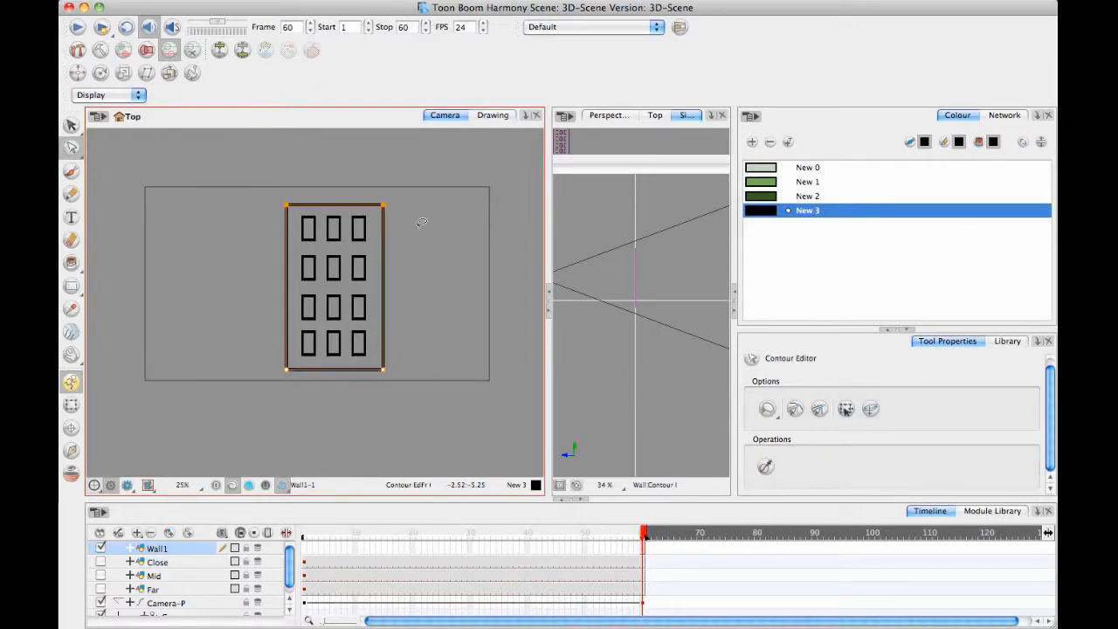
pyautogui.click(423, 281)
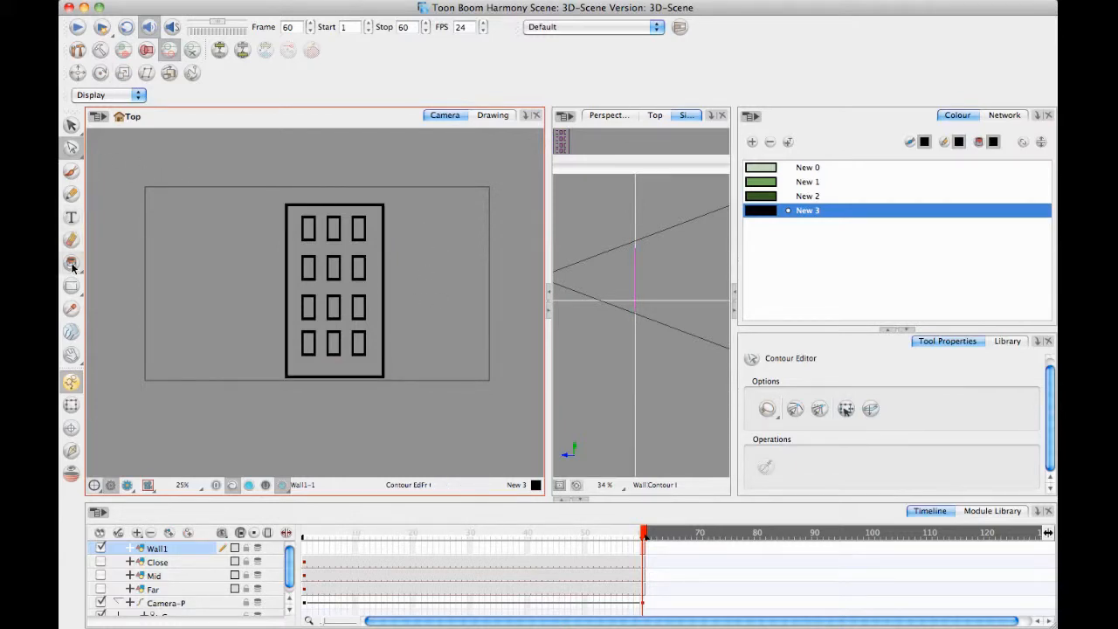
# Add a new light grey colour (RGB 180, 180, 180) to the palette and paint the wall with it.
pyautogui.moveTo(71, 261); pyautogui.dragTo(131, 289)
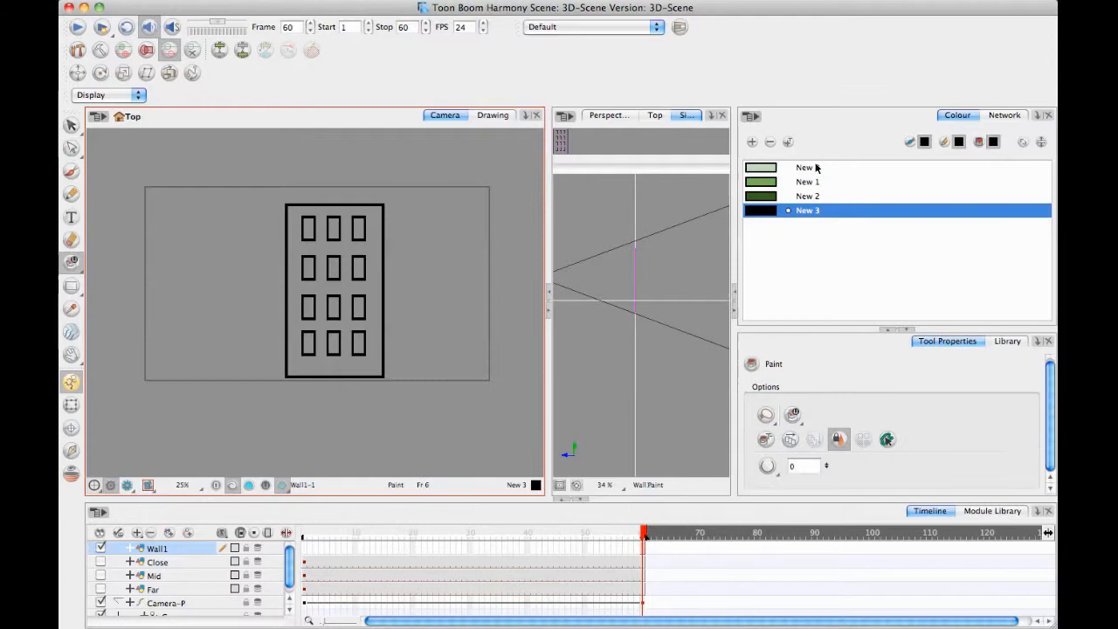
pyautogui.click(751, 141)
pyautogui.doubleClick(776, 224)
pyautogui.moveTo(568, 245); pyautogui.dragTo(602, 236)
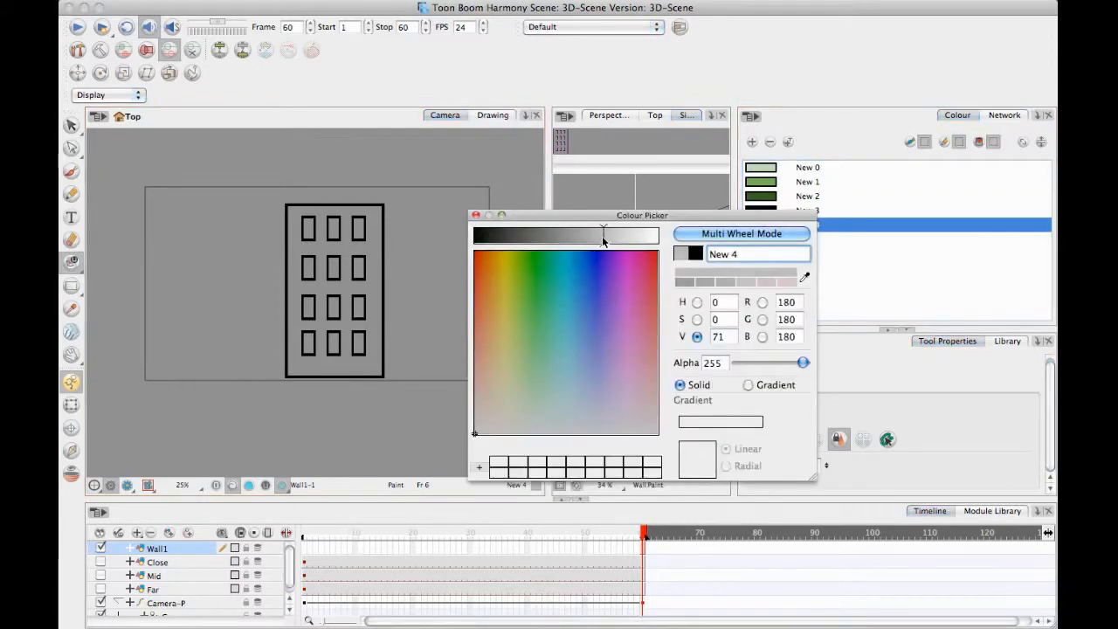
pyautogui.click(475, 215)
pyautogui.click(349, 371)
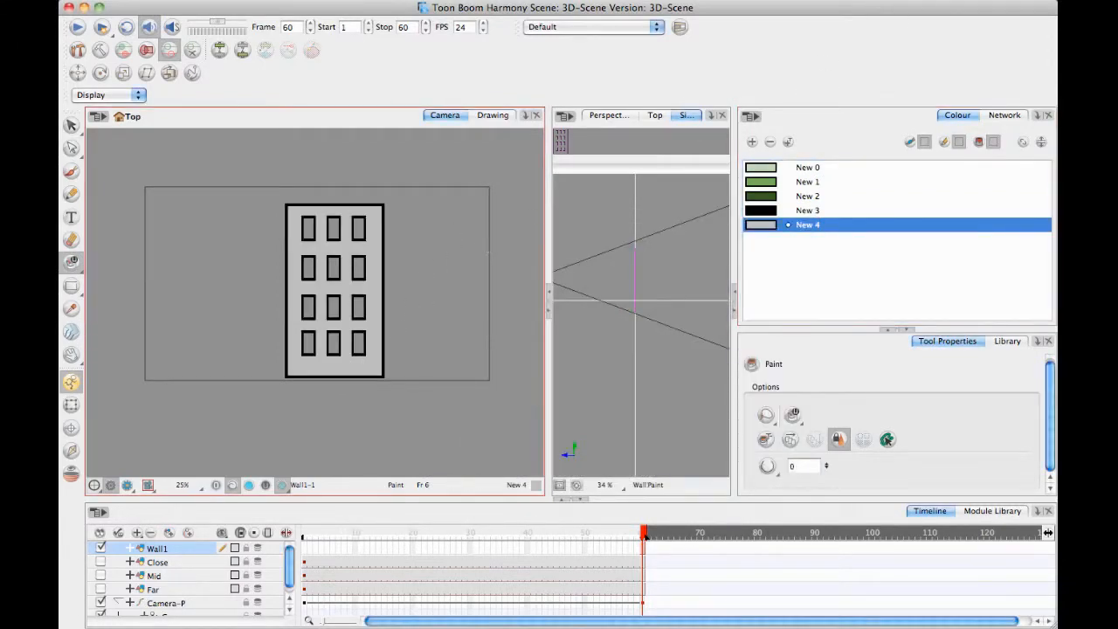
# Add a new pale blue colour (RGB 204, 238, 238) to the palette and paint all twelve windows with it.
pyautogui.click(751, 141)
pyautogui.doubleClick(774, 239)
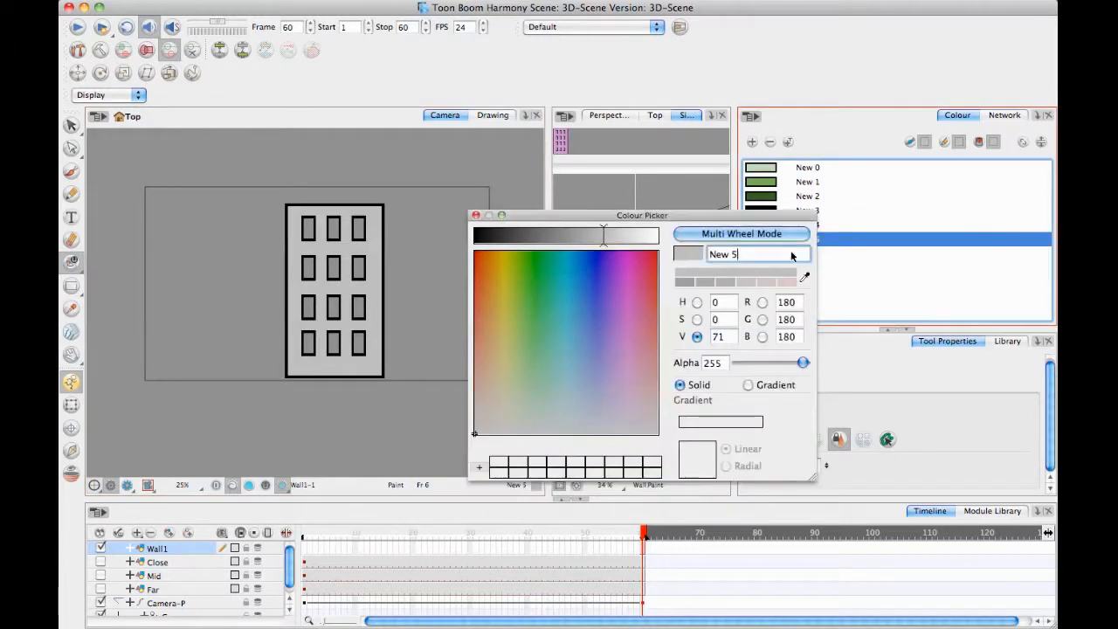
pyautogui.click(566, 407)
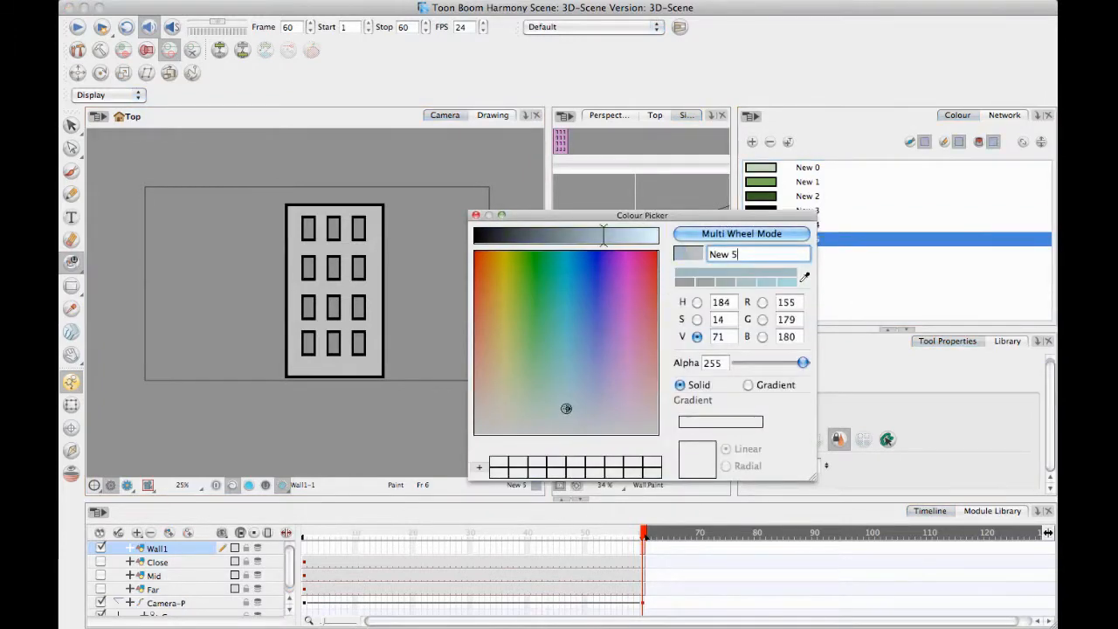
pyautogui.moveTo(633, 237)
pyautogui.mouseDown()
pyautogui.moveTo(657, 236)
pyautogui.moveTo(645, 236)
pyautogui.mouseUp()
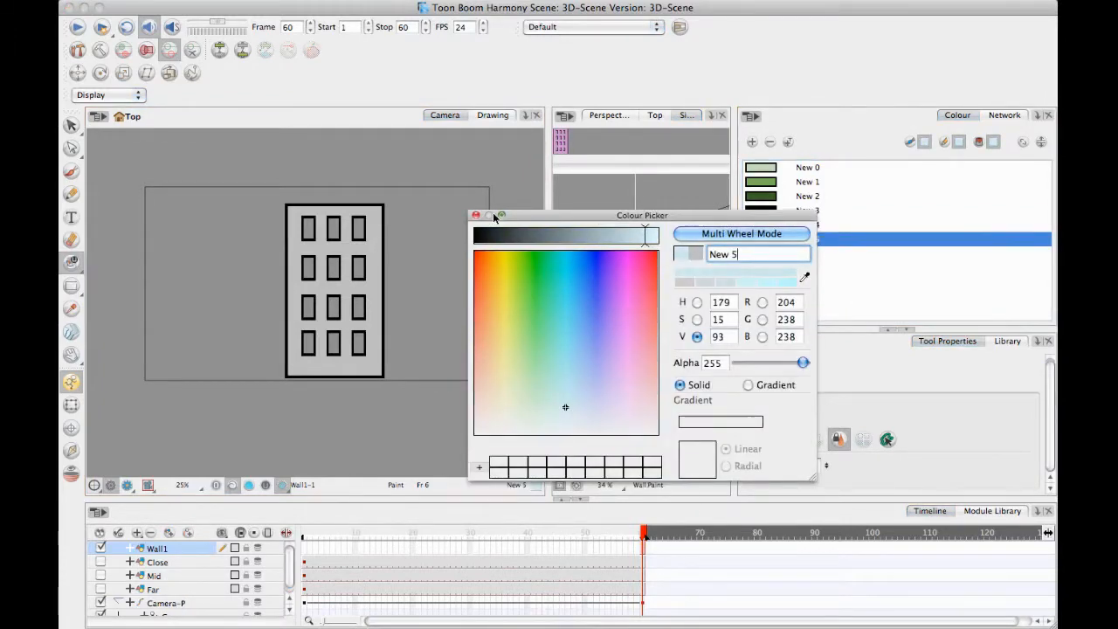
pyautogui.click(475, 215)
pyautogui.moveTo(281, 184)
pyautogui.mouseDown()
pyautogui.moveTo(448, 172)
pyautogui.moveTo(302, 175)
pyautogui.mouseUp()
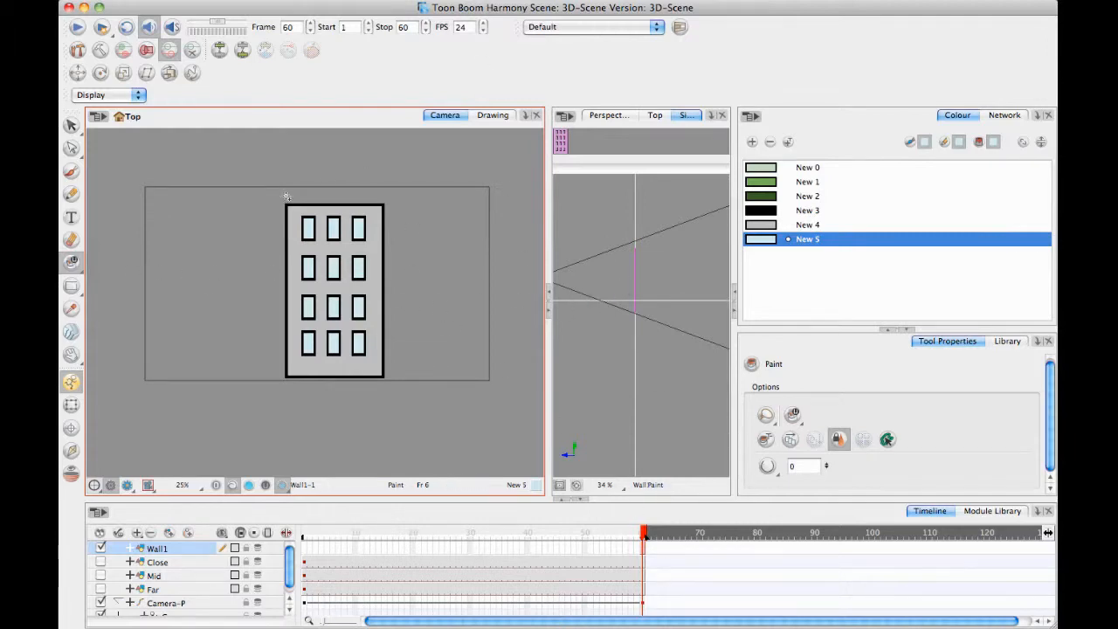
# Disable the Camera-P peg and extend the Wall1 drawing's exposure through frame 60.
pyautogui.click(643, 553)
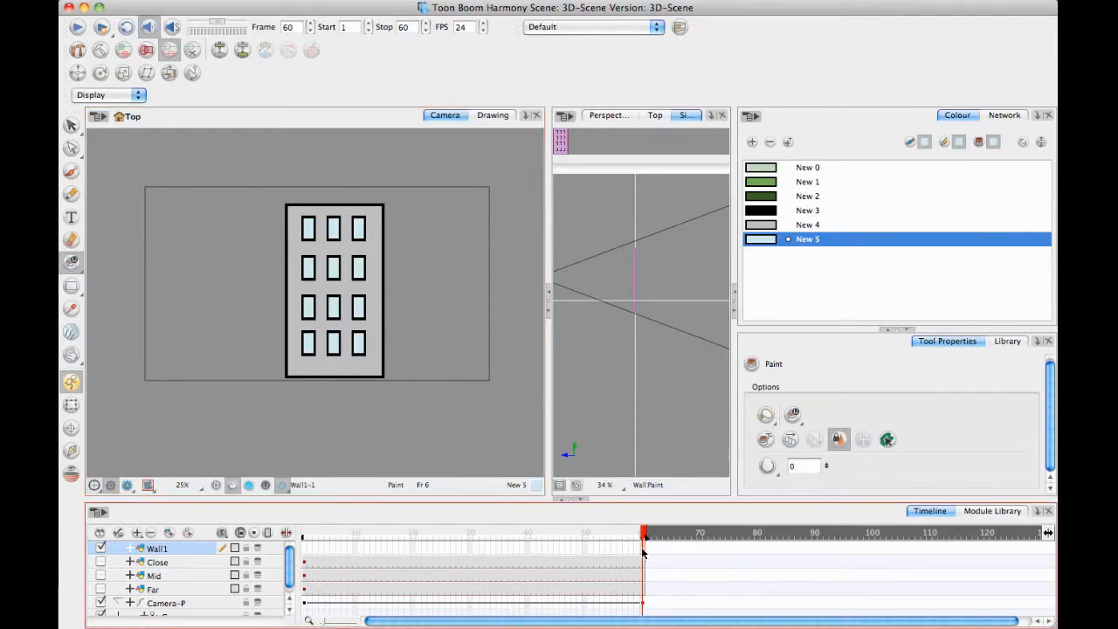
pyautogui.click(305, 549)
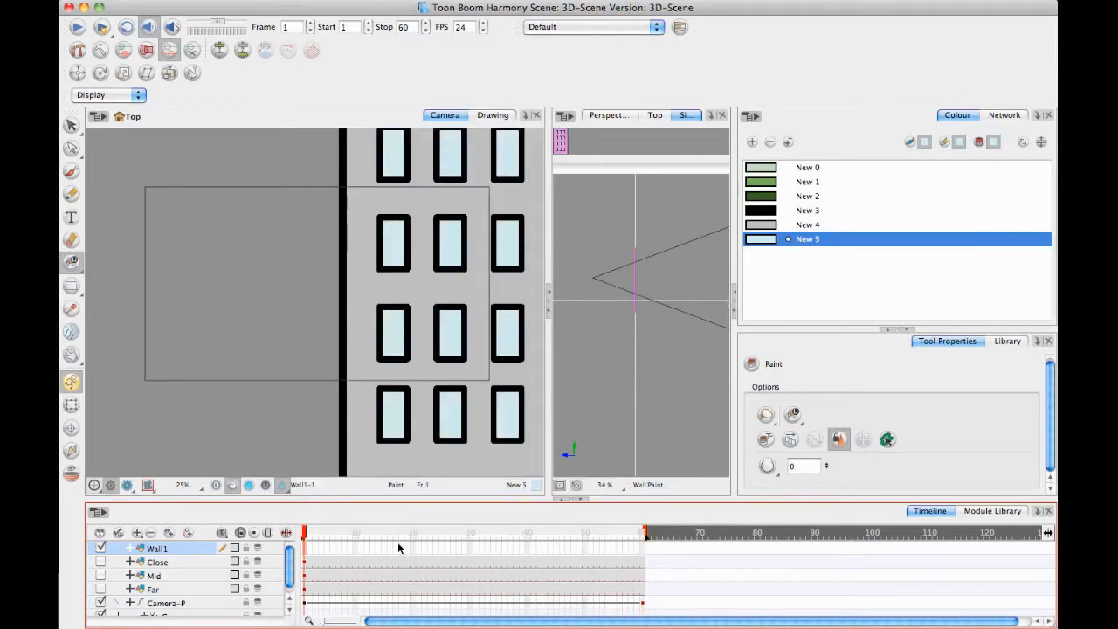
pyautogui.click(100, 603)
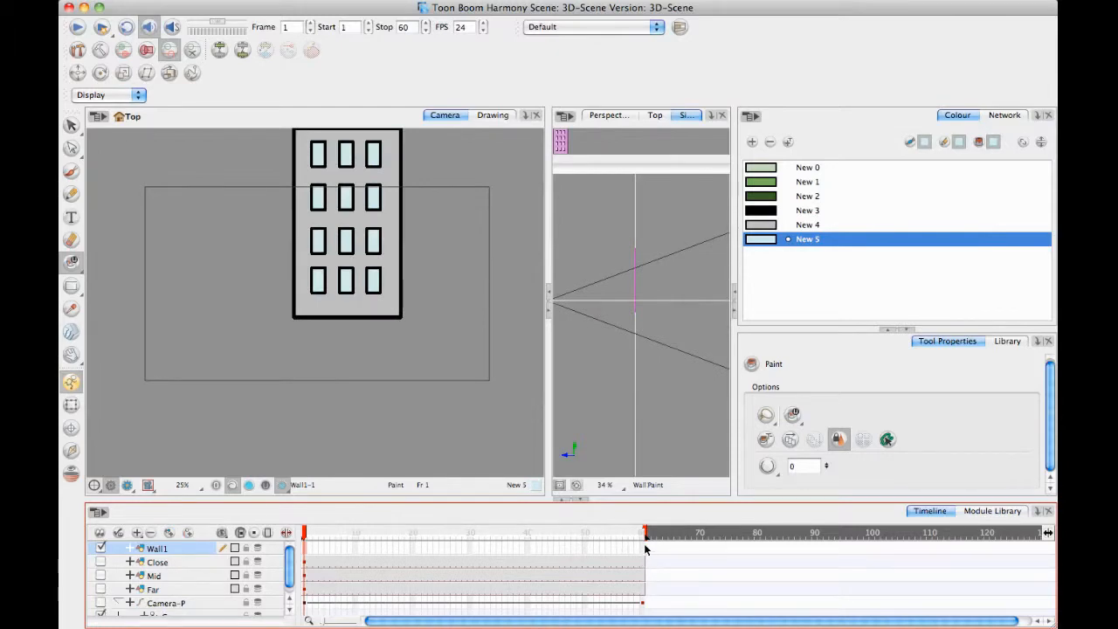
pyautogui.click(646, 549)
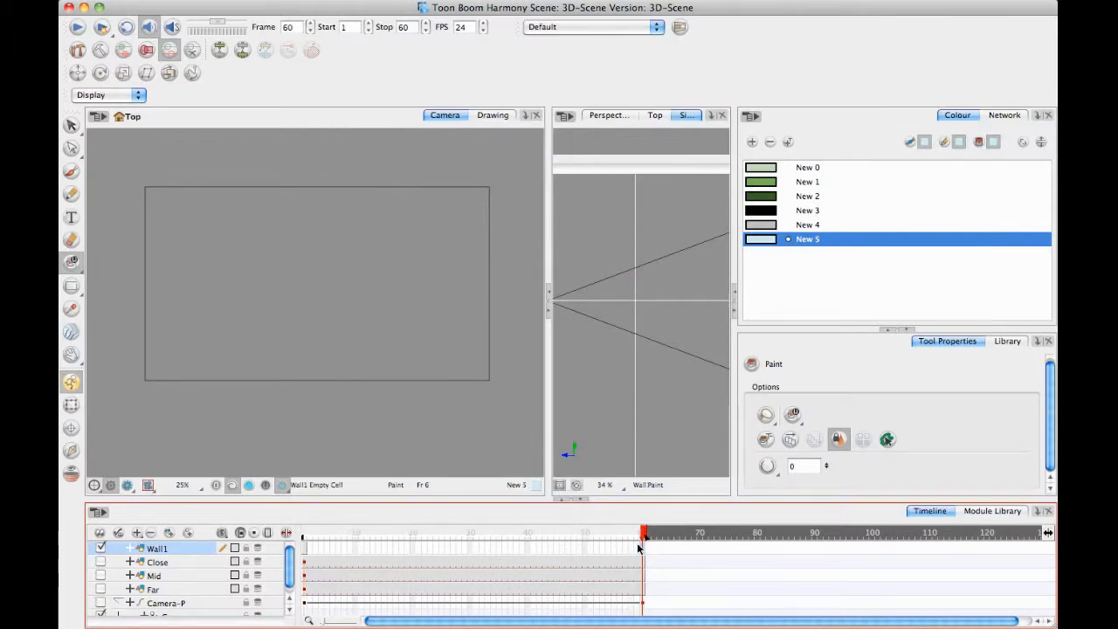
pyautogui.press('F5')
# Enlarge the timeline area and duplicate the Wall1 layer.
pyautogui.moveTo(348, 499); pyautogui.dragTo(359, 438)
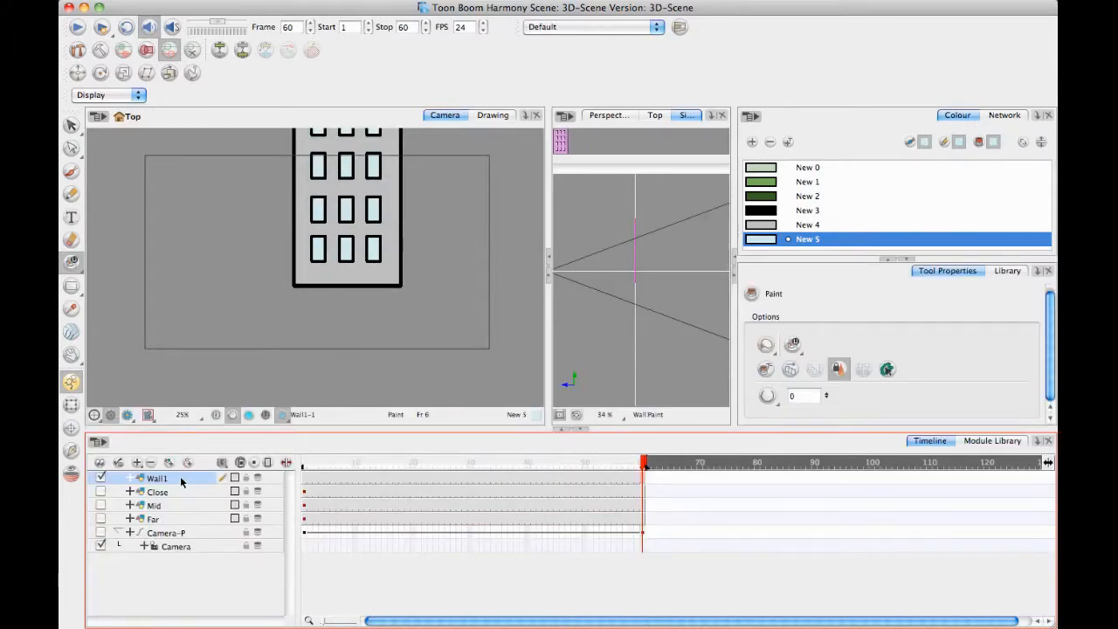
pyautogui.rightClick(181, 482)
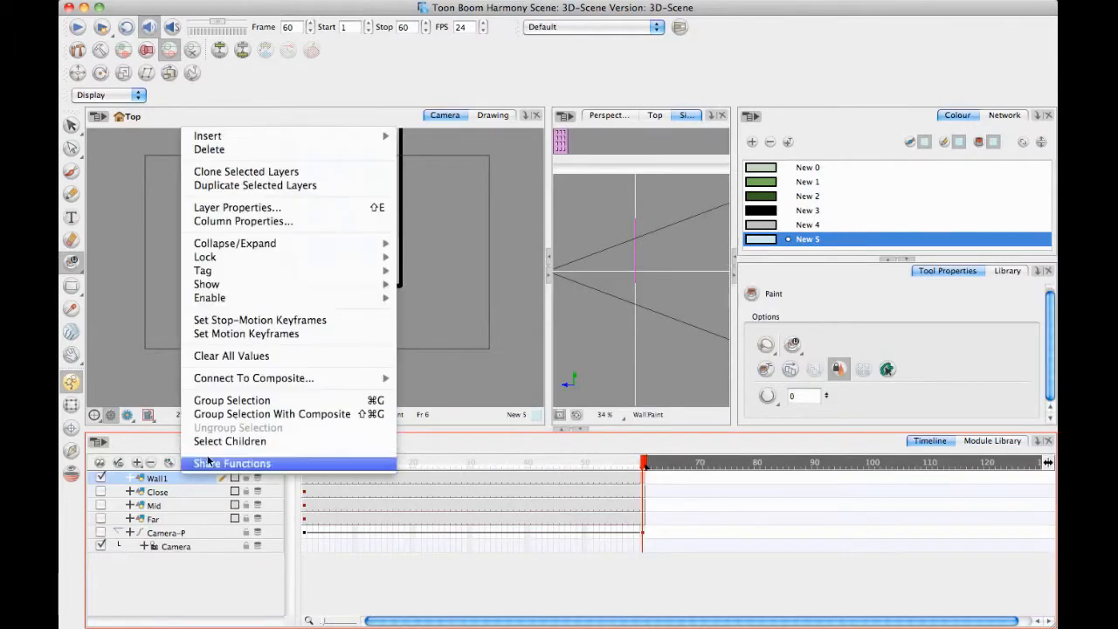
pyautogui.click(269, 187)
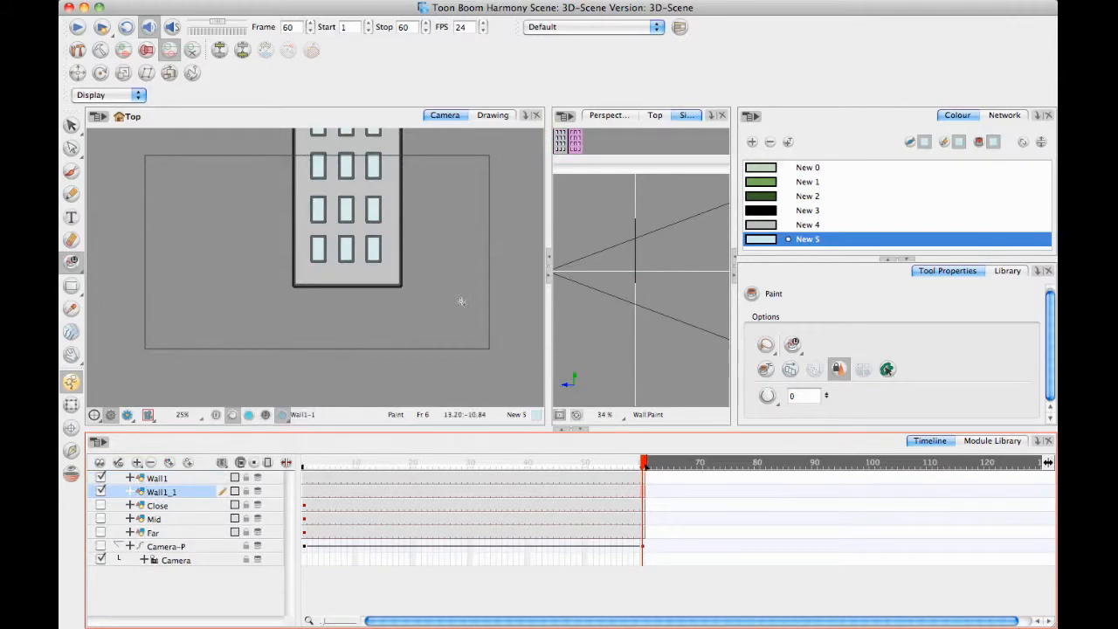
# Activate the Rotate tool and enable 3D for the duplicated layer Wall1_1 in its layer properties.
pyautogui.scroll(3, 402, 332)
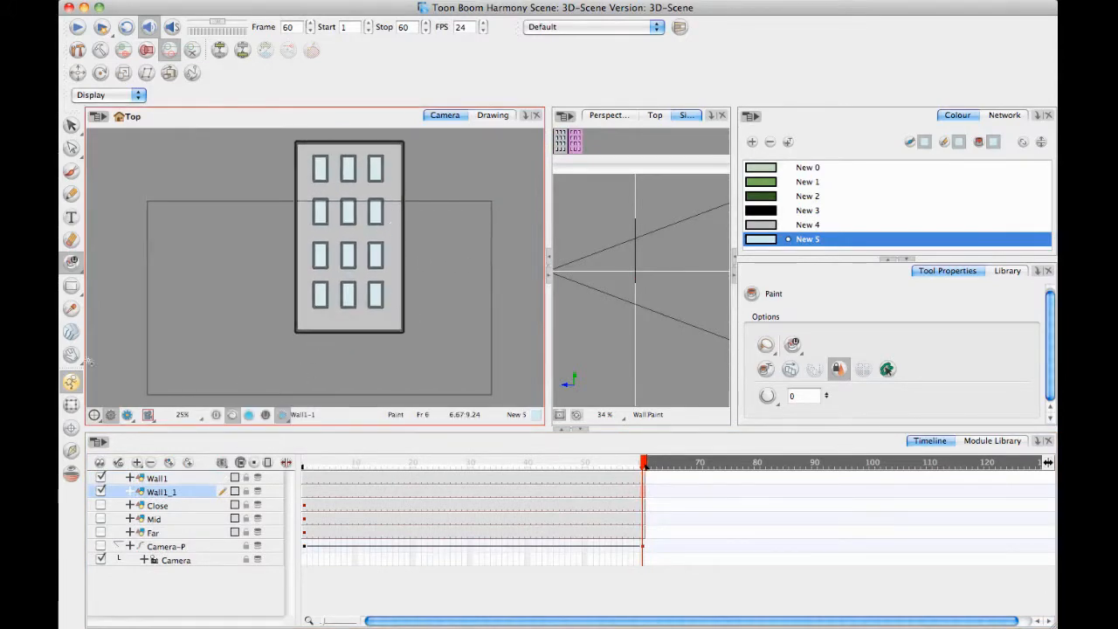
pyautogui.click(101, 74)
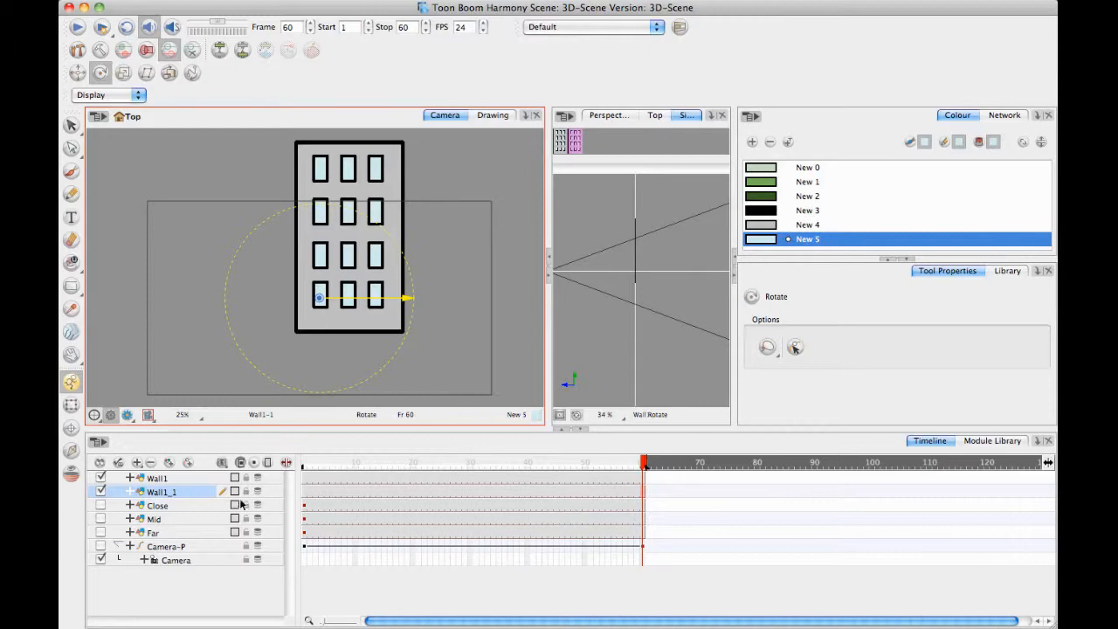
pyautogui.doubleClick(193, 495)
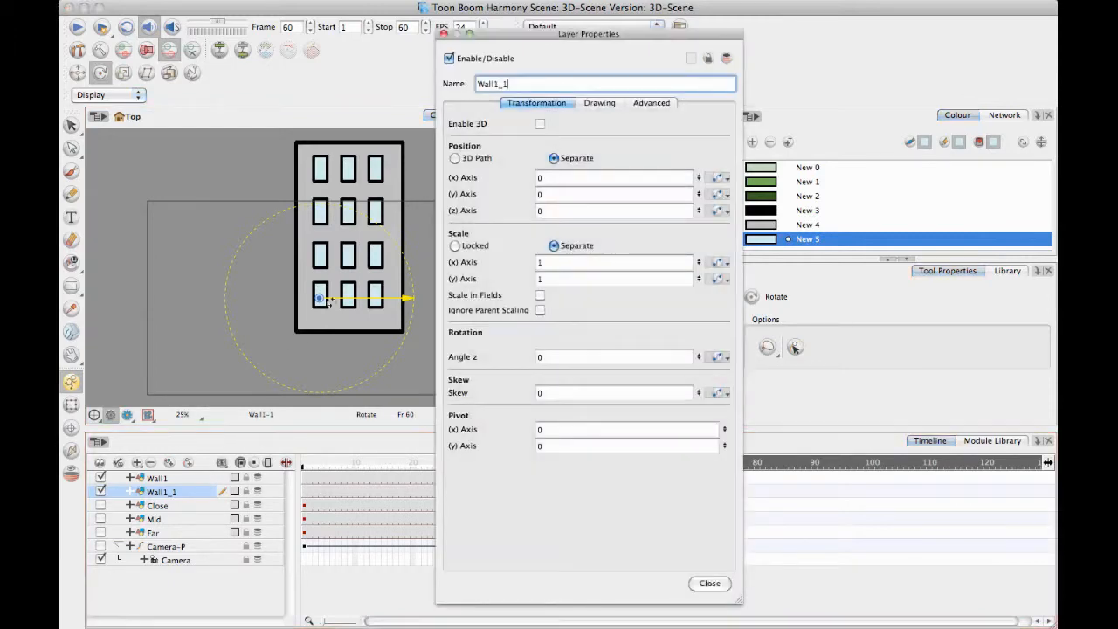
pyautogui.click(541, 124)
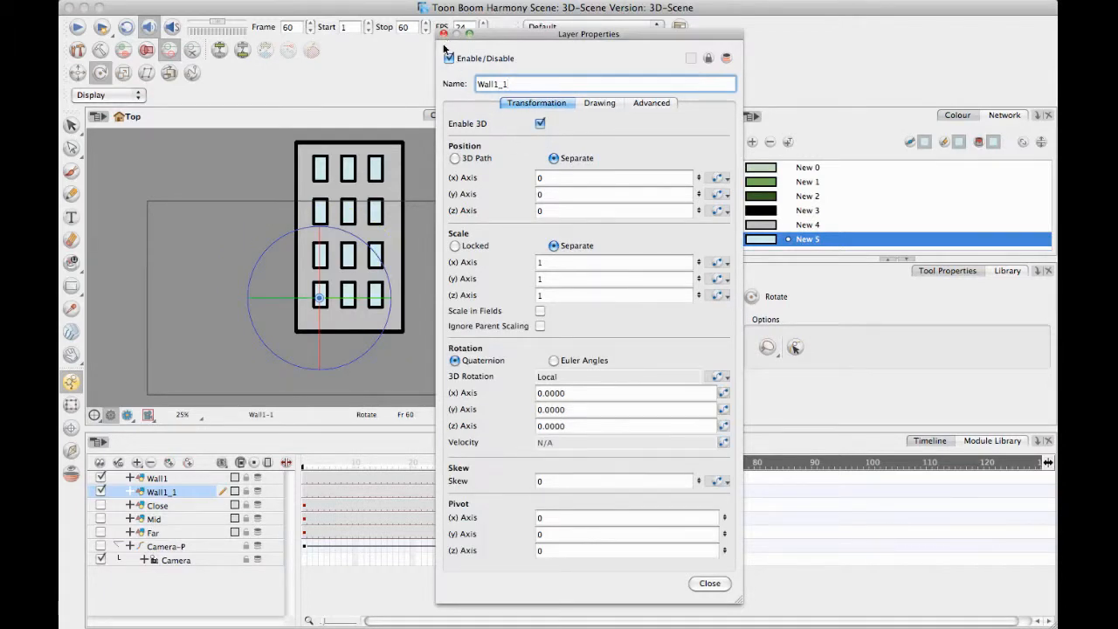
# Try to rotate the duplicated wall about its y axis in Quaternion mode and edit its frame 60 keyframe value.
pyautogui.moveTo(359, 298); pyautogui.dragTo(318, 303)
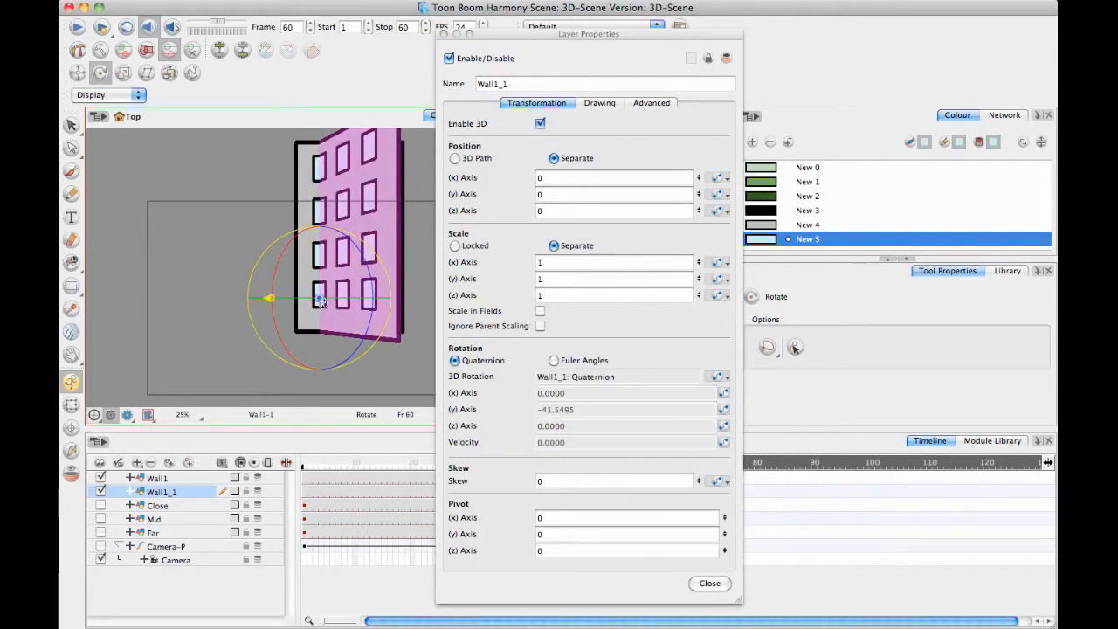
pyautogui.click(723, 411)
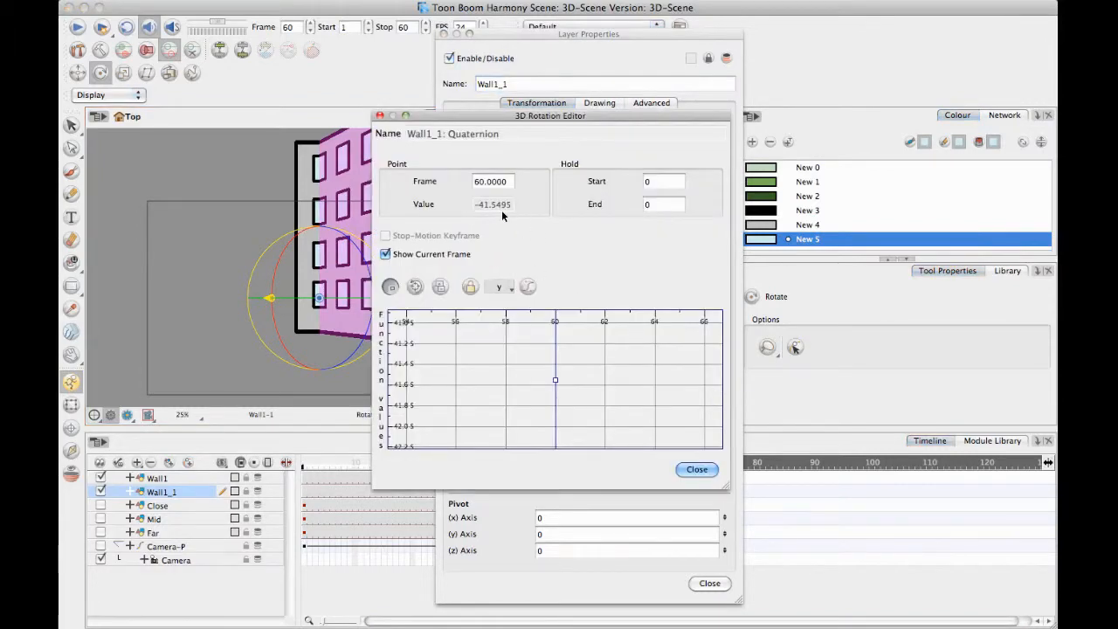
pyautogui.click(555, 380)
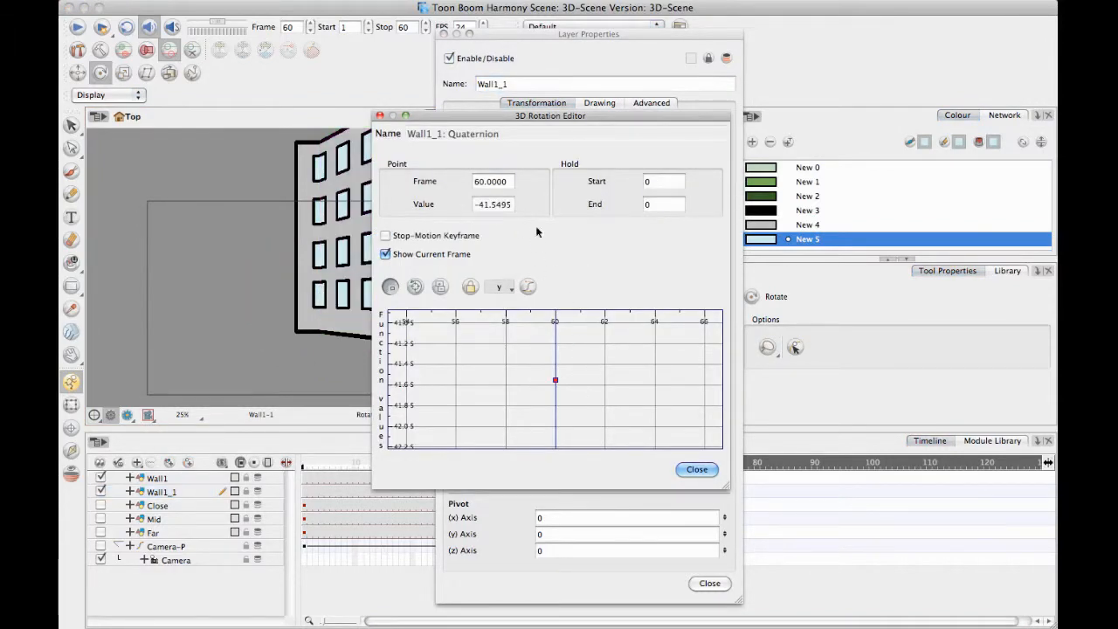
pyautogui.click(482, 205)
pyautogui.click(696, 470)
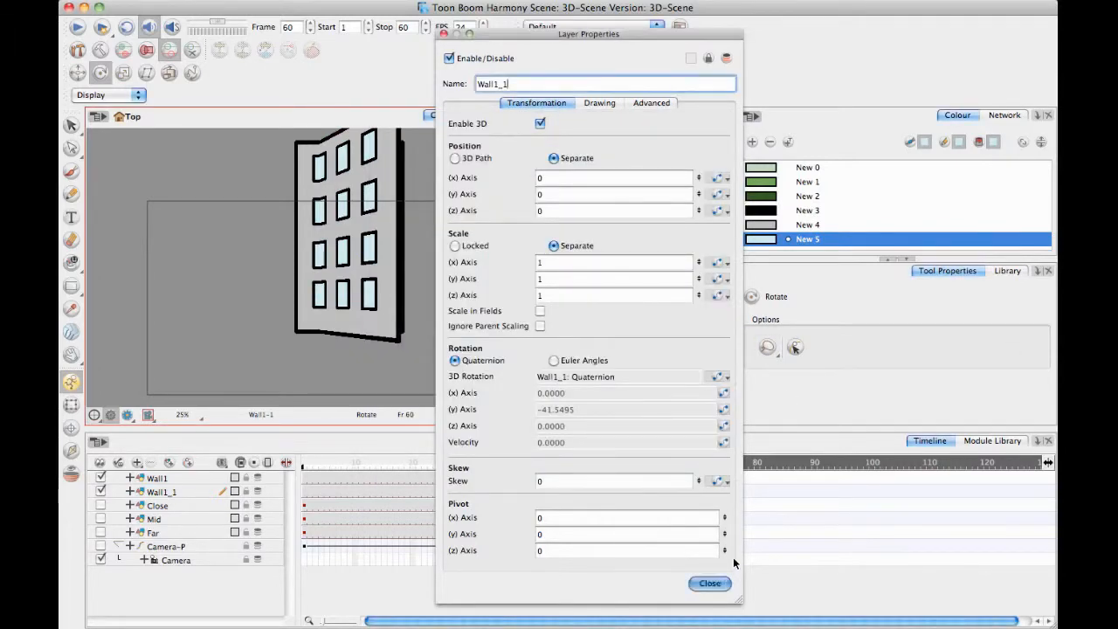
pyautogui.click(710, 583)
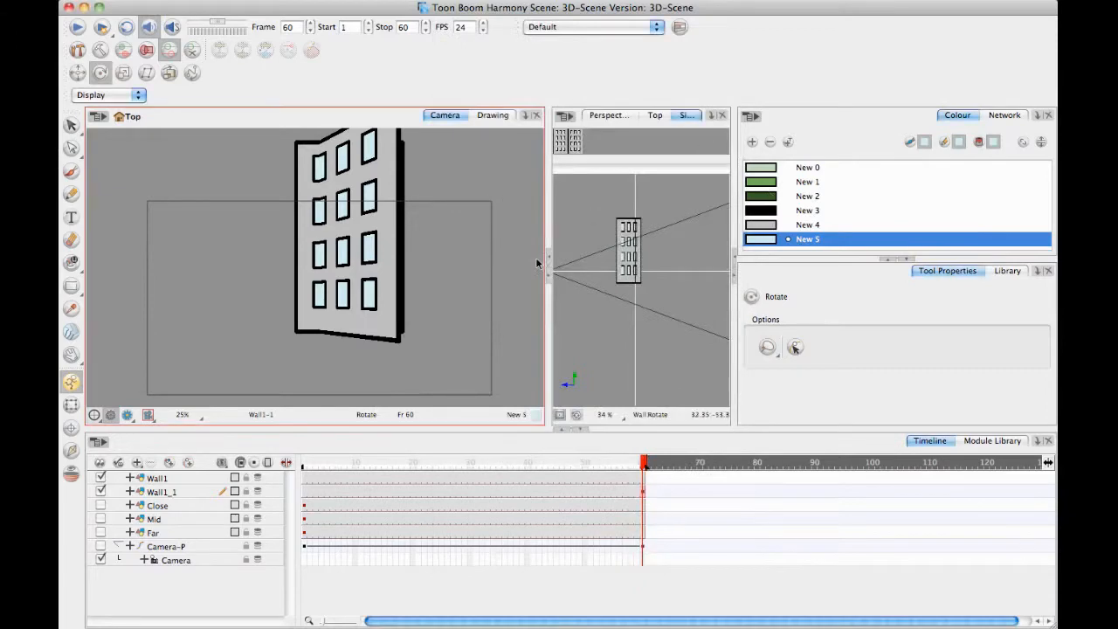
# Switch Wall1_1's rotation to Euler Angles and rotate the wall about its y axis to about -49 degrees.
pyautogui.doubleClick(187, 493)
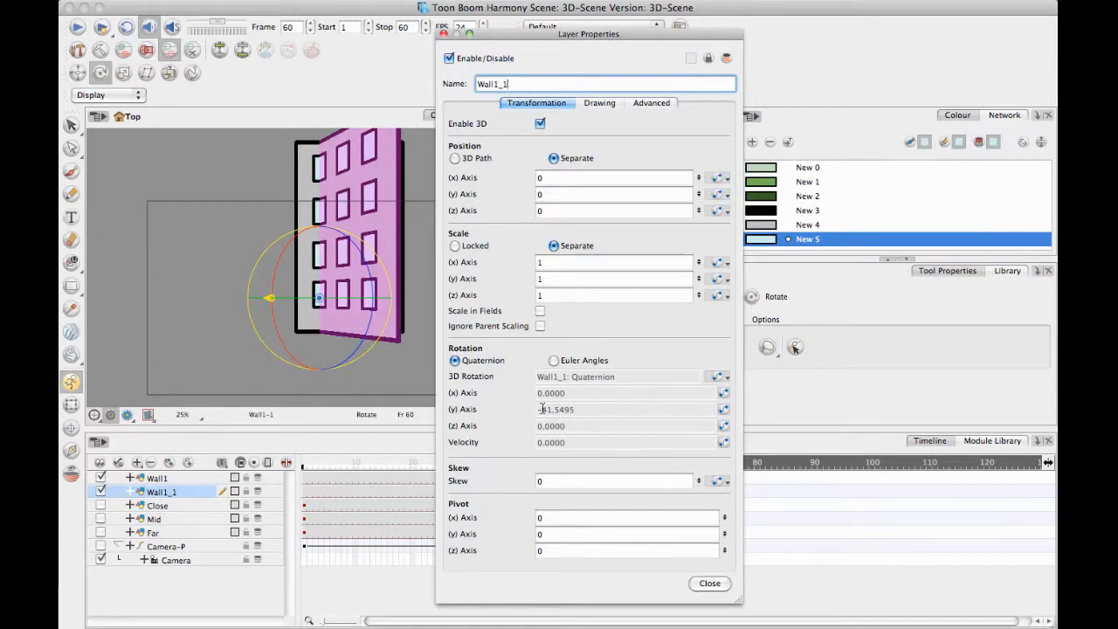
pyautogui.click(554, 360)
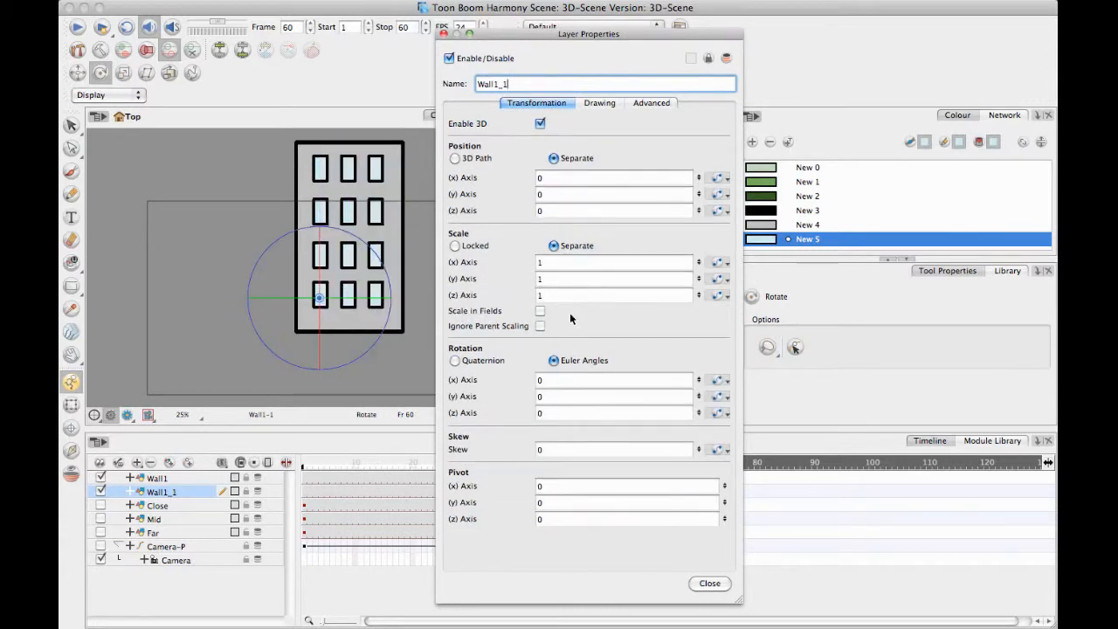
pyautogui.moveTo(357, 297); pyautogui.dragTo(296, 310)
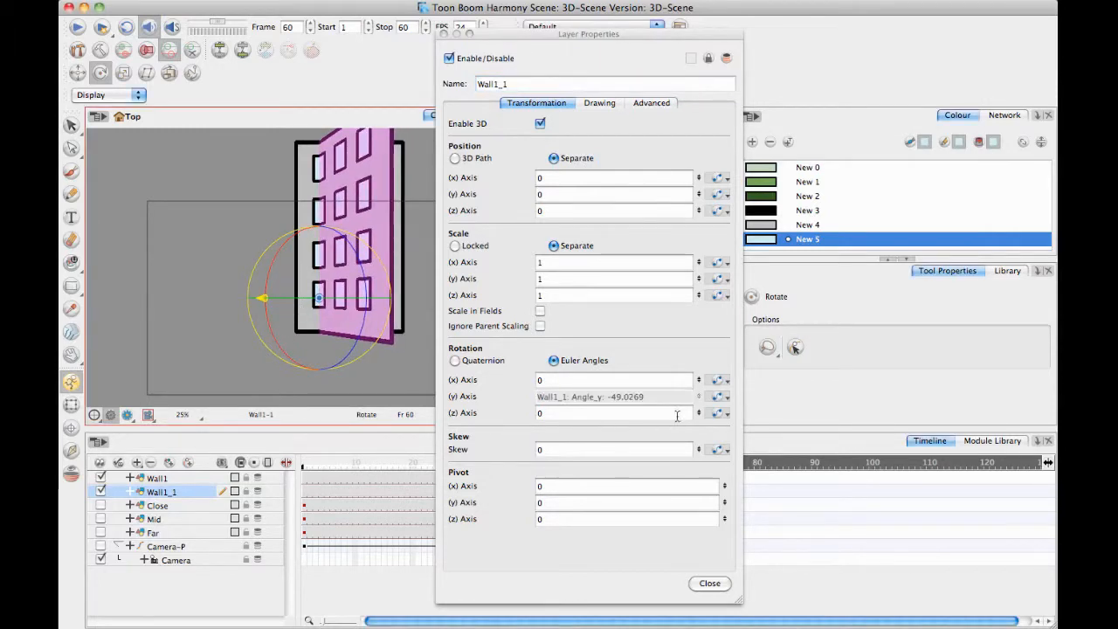
# Set the frame 60 keyframe of Wall1_1's y-axis rotation to -90 in the Bezier Editor.
pyautogui.click(718, 398)
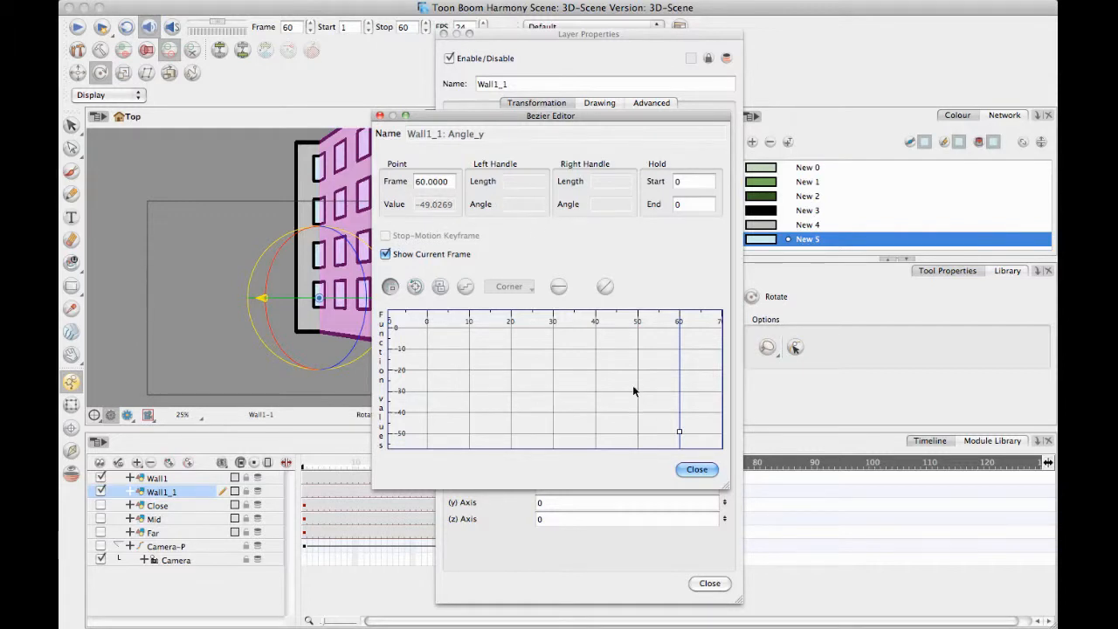
pyautogui.moveTo(634, 392); pyautogui.dragTo(707, 427)
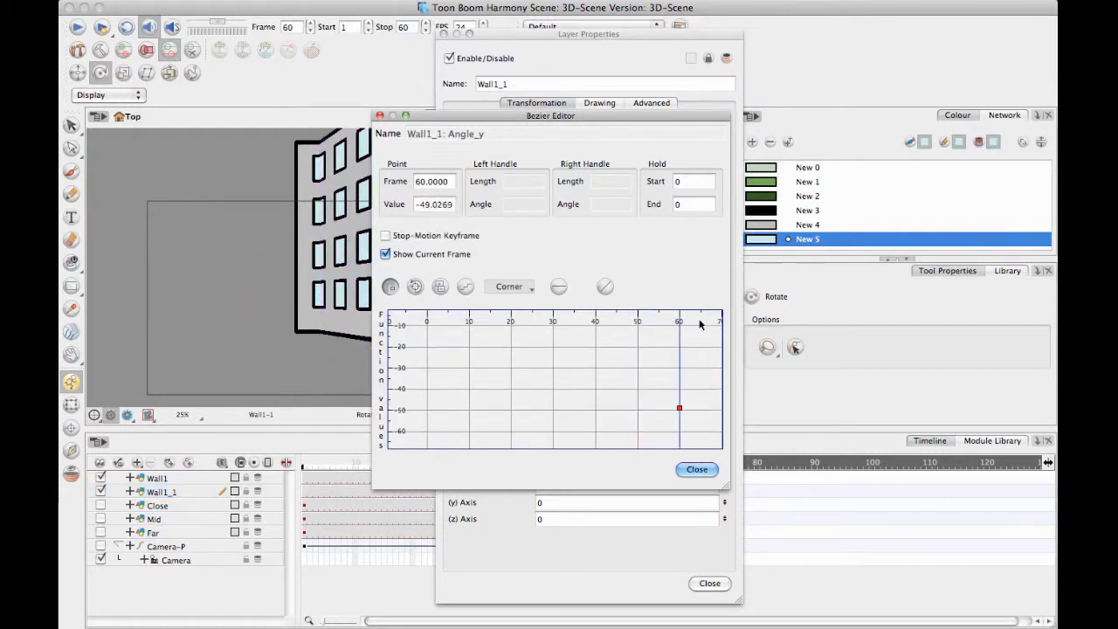
pyautogui.click(429, 204)
pyautogui.press('super+a')
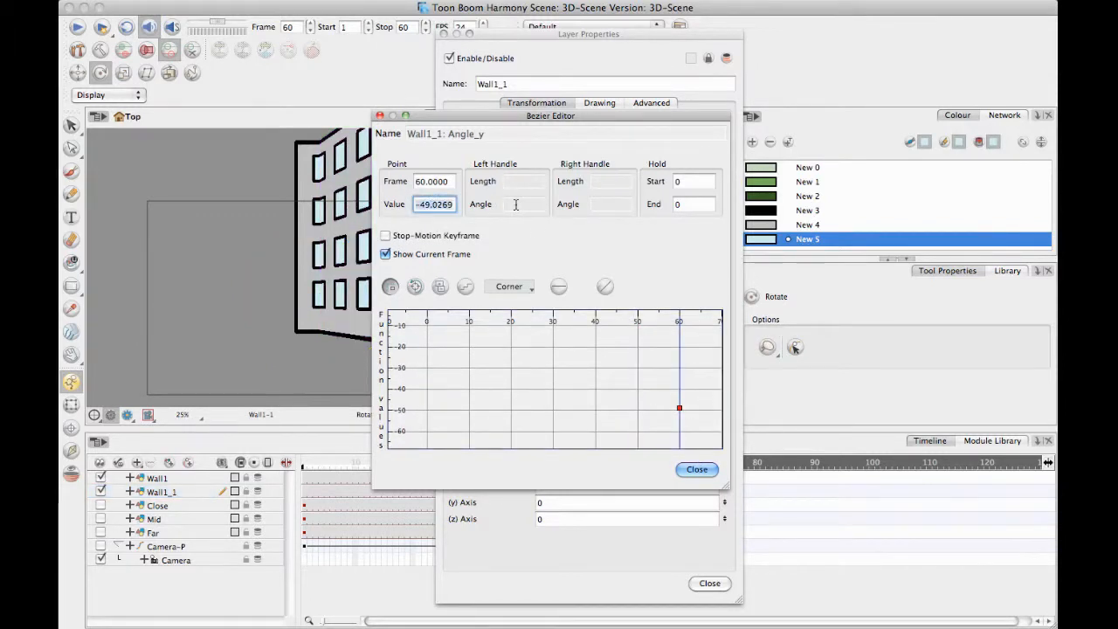
pyautogui.write('-90')
pyautogui.press('Return')
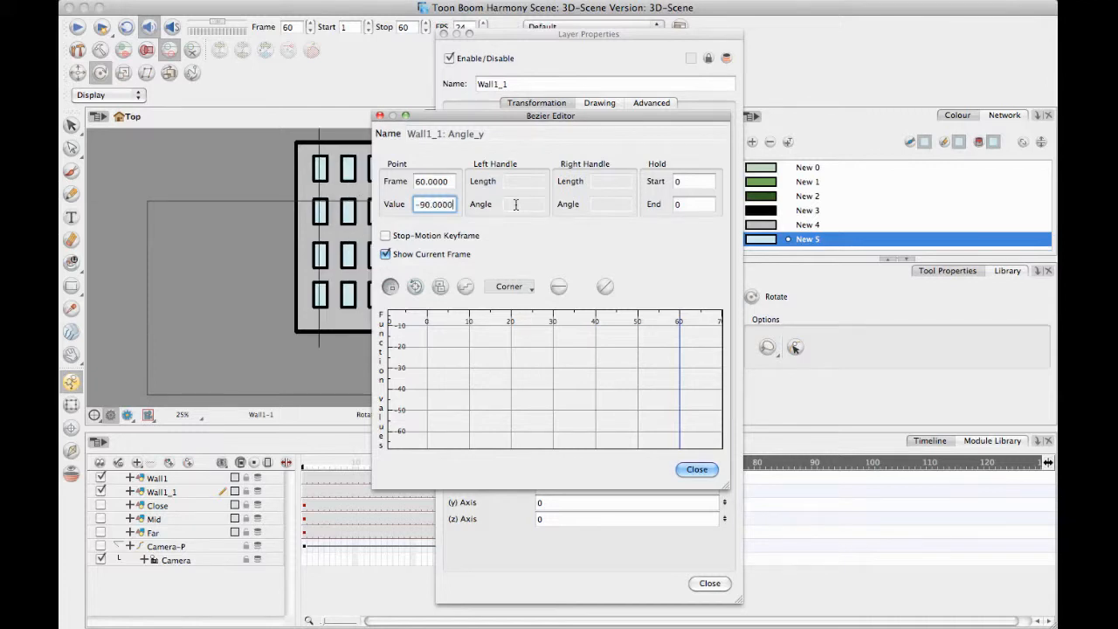
# At frame 60, move Wall1_1 sideways with the Transform tool to the left edge of Wall1.
pyautogui.click(701, 471)
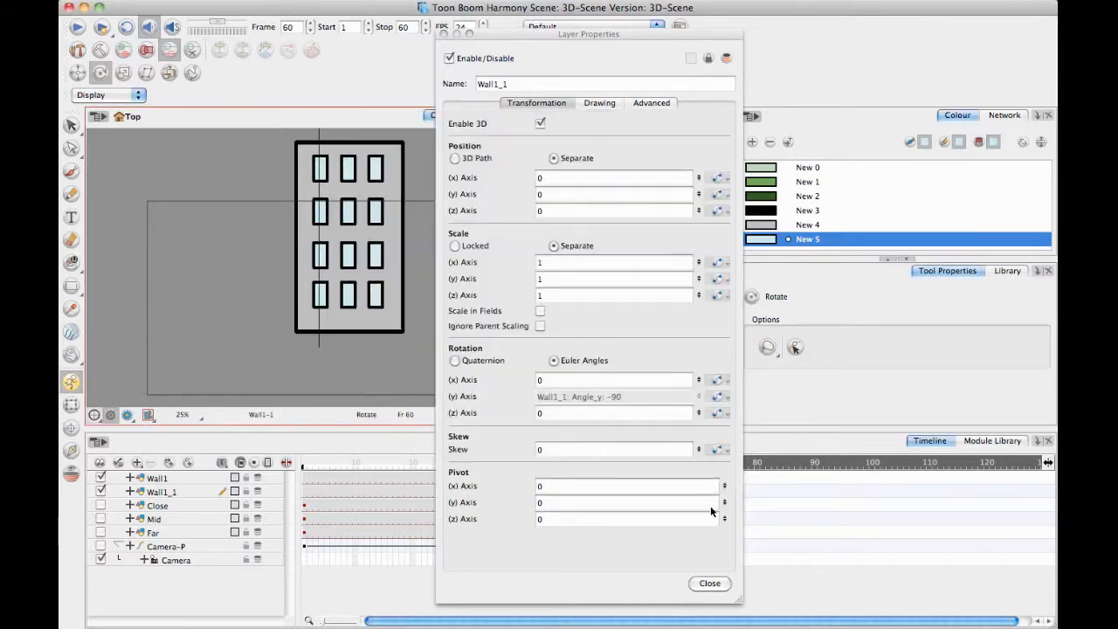
pyautogui.click(724, 583)
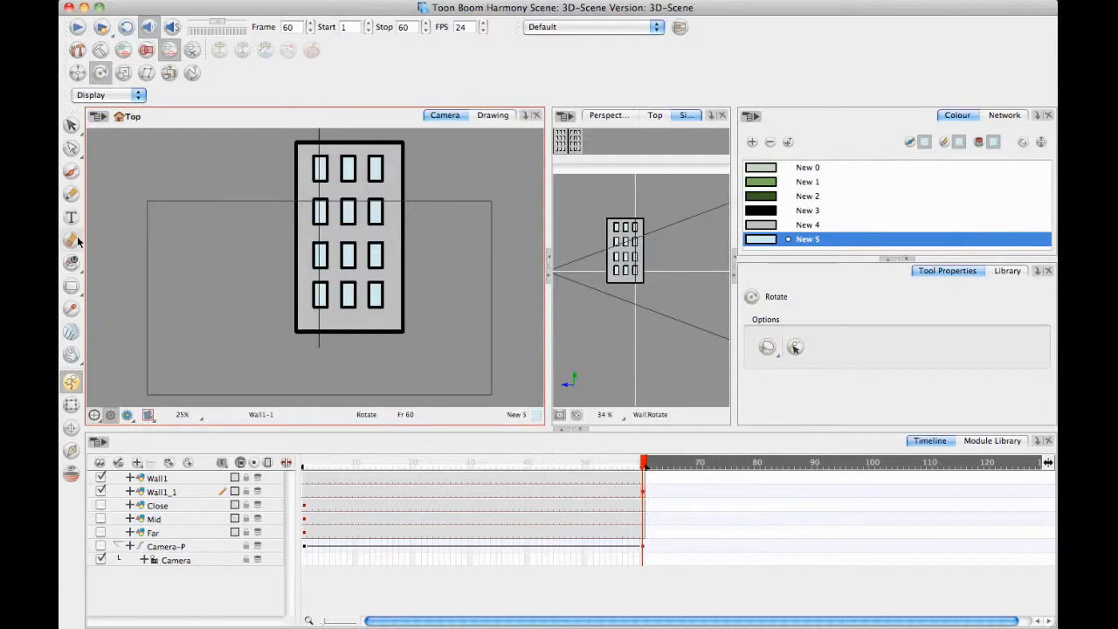
pyautogui.click(71, 405)
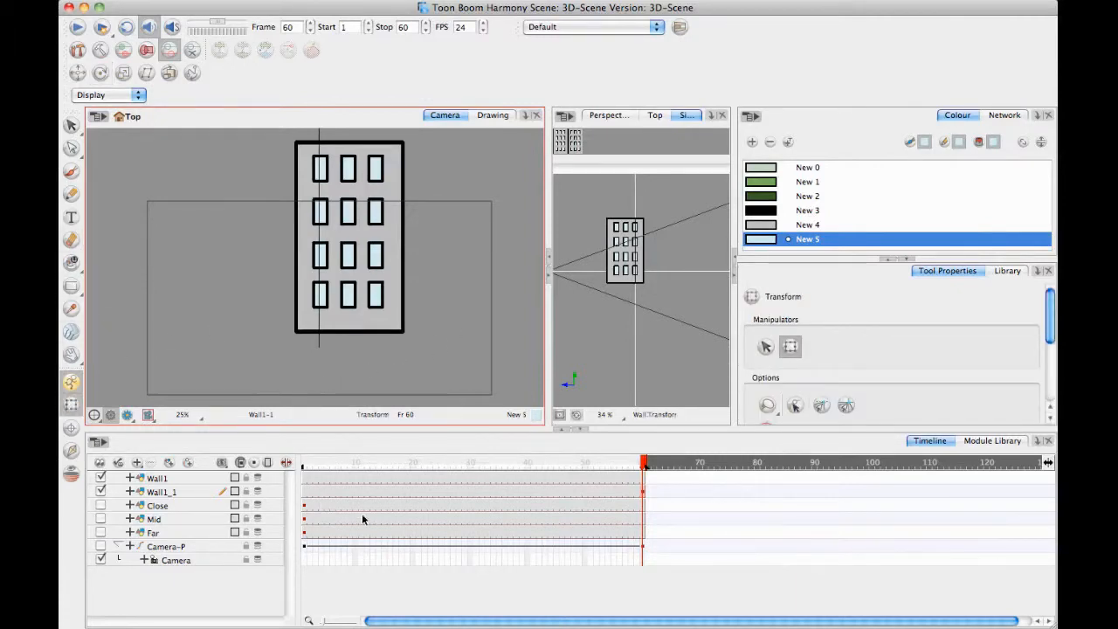
pyautogui.click(644, 495)
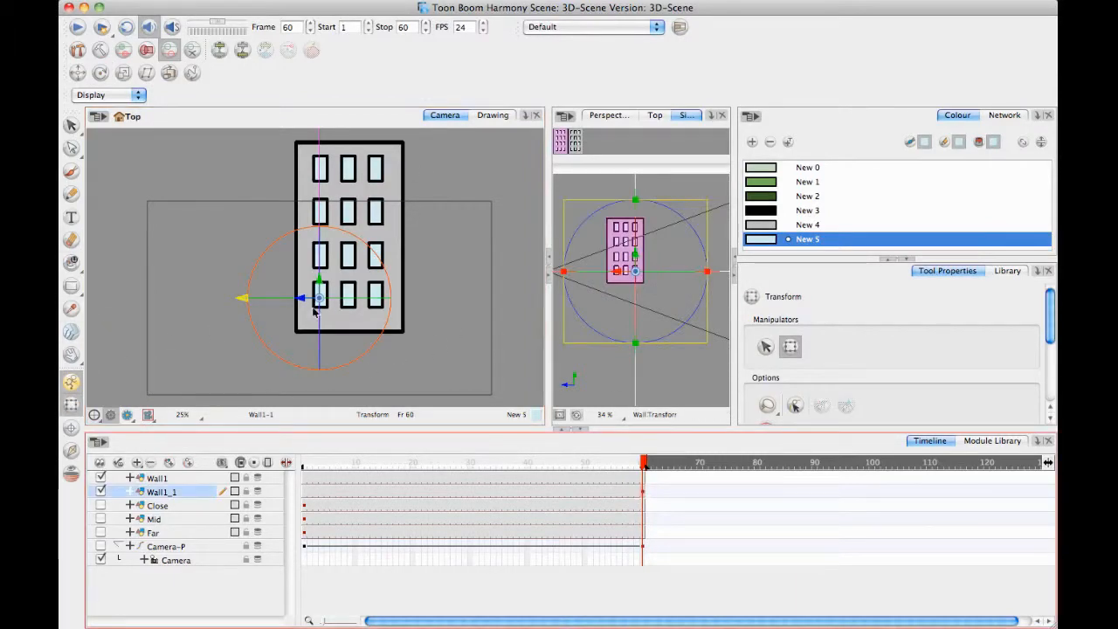
pyautogui.moveTo(294, 298); pyautogui.dragTo(339, 276)
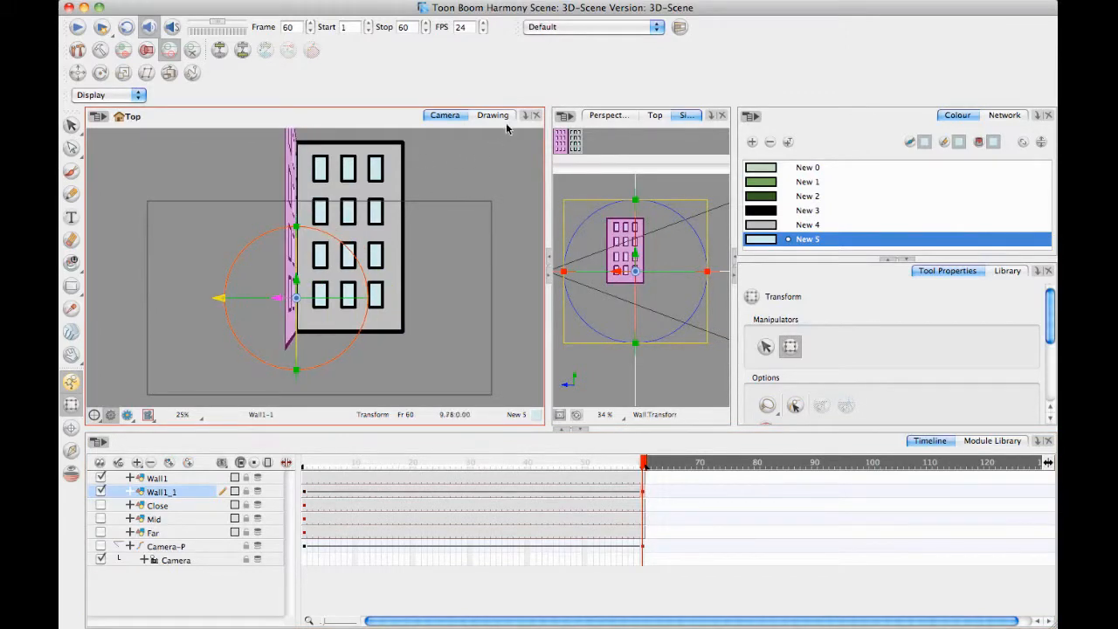
# Reposition Wall1_1 in depth in the Perspective view so its rear edge meets Wall1's left edge at a corner.
pyautogui.click(609, 116)
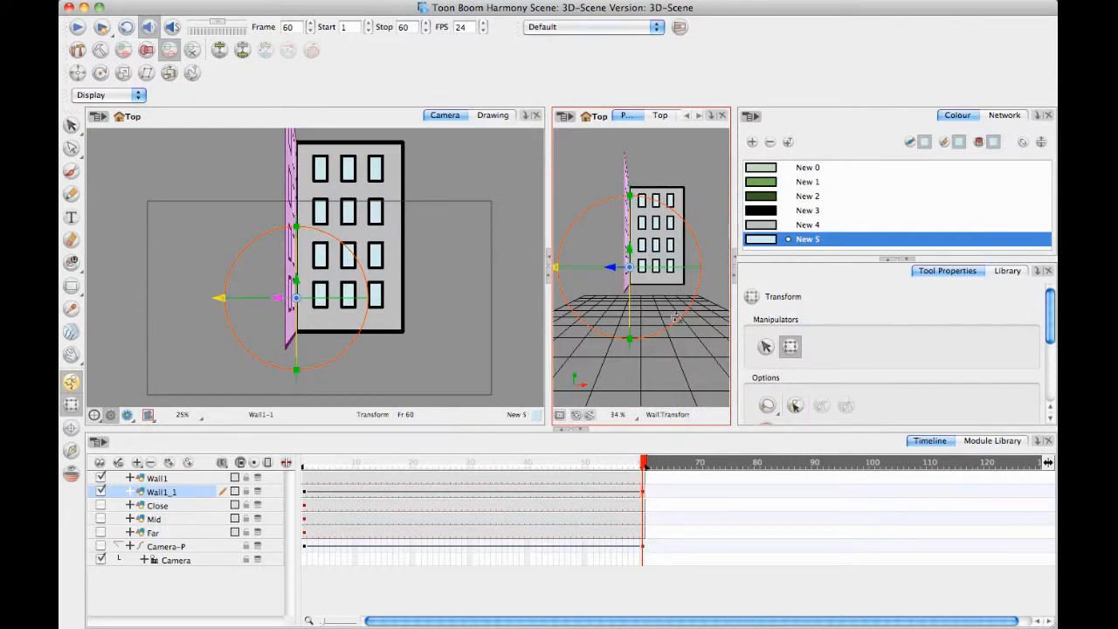
pyautogui.moveTo(655, 313); pyautogui.dragTo(699, 377)
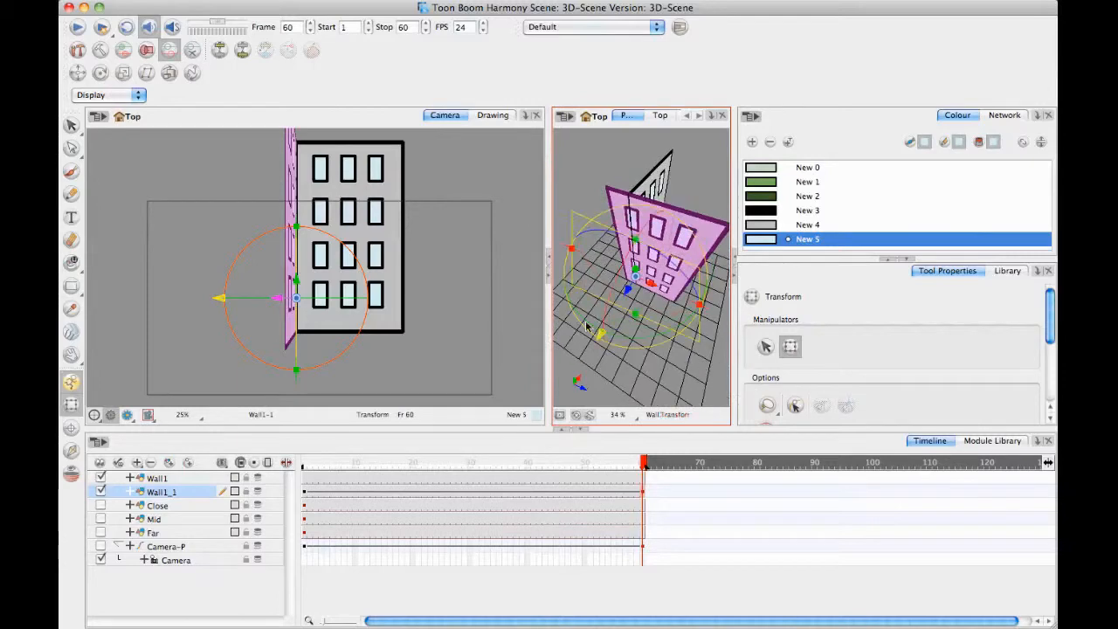
pyautogui.moveTo(664, 291); pyautogui.dragTo(669, 293)
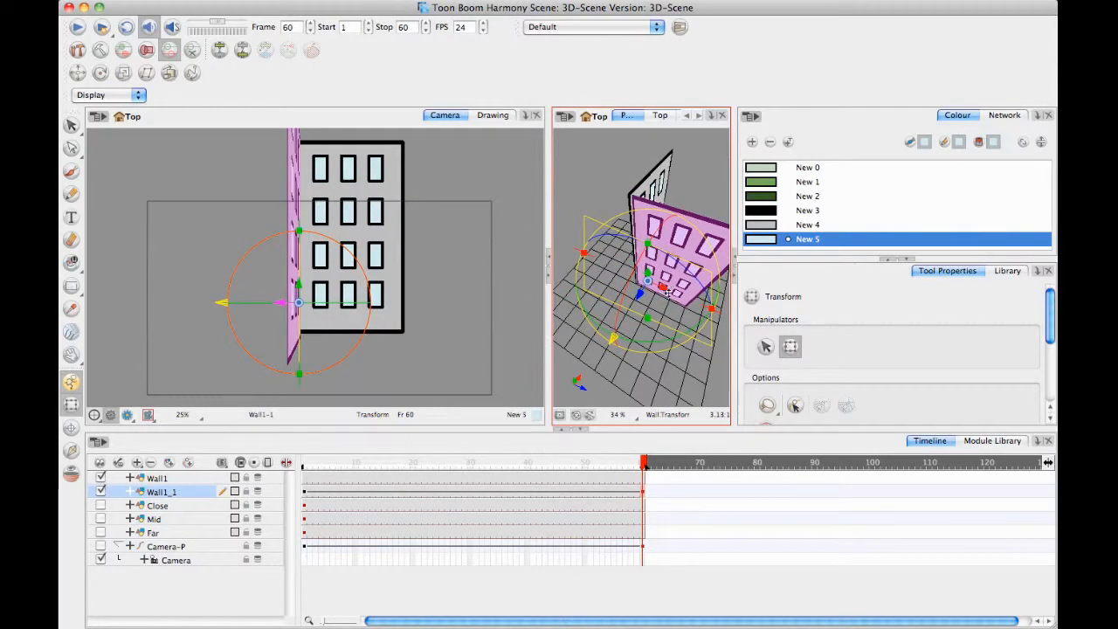
pyautogui.press('super+z')
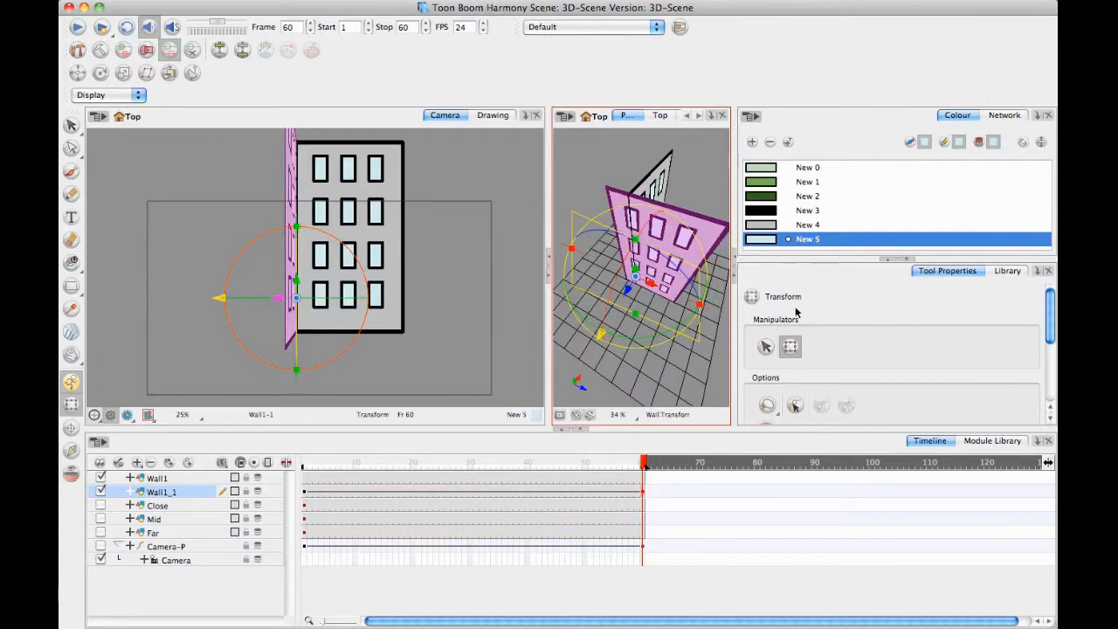
pyautogui.moveTo(693, 303); pyautogui.dragTo(663, 300)
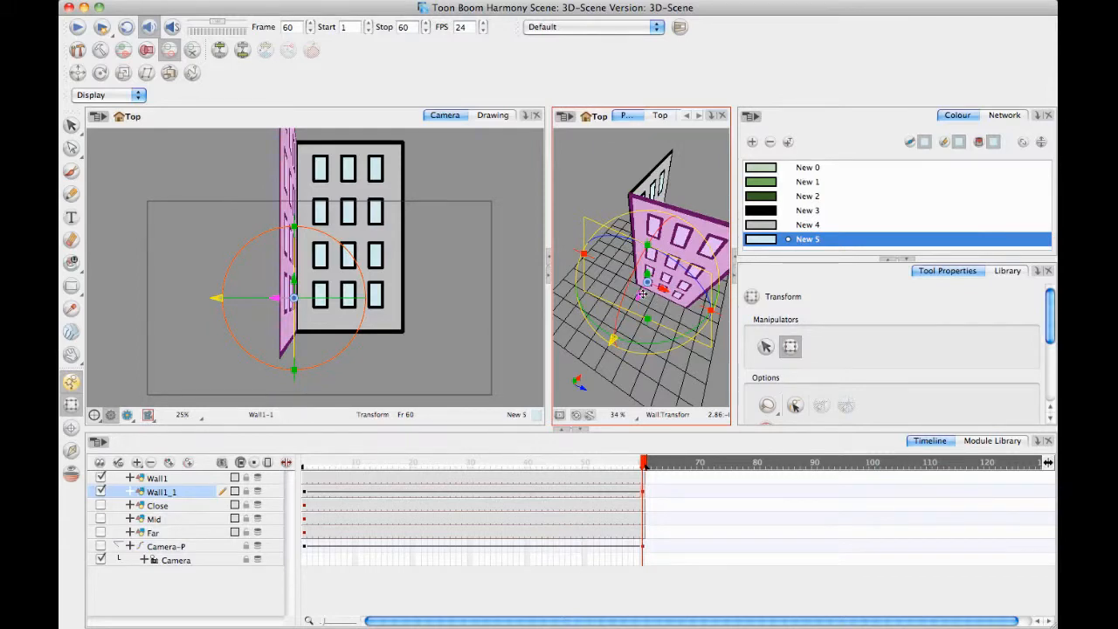
pyautogui.moveTo(636, 295)
pyautogui.mouseDown()
pyautogui.moveTo(645, 286)
pyautogui.moveTo(637, 296)
pyautogui.mouseUp()
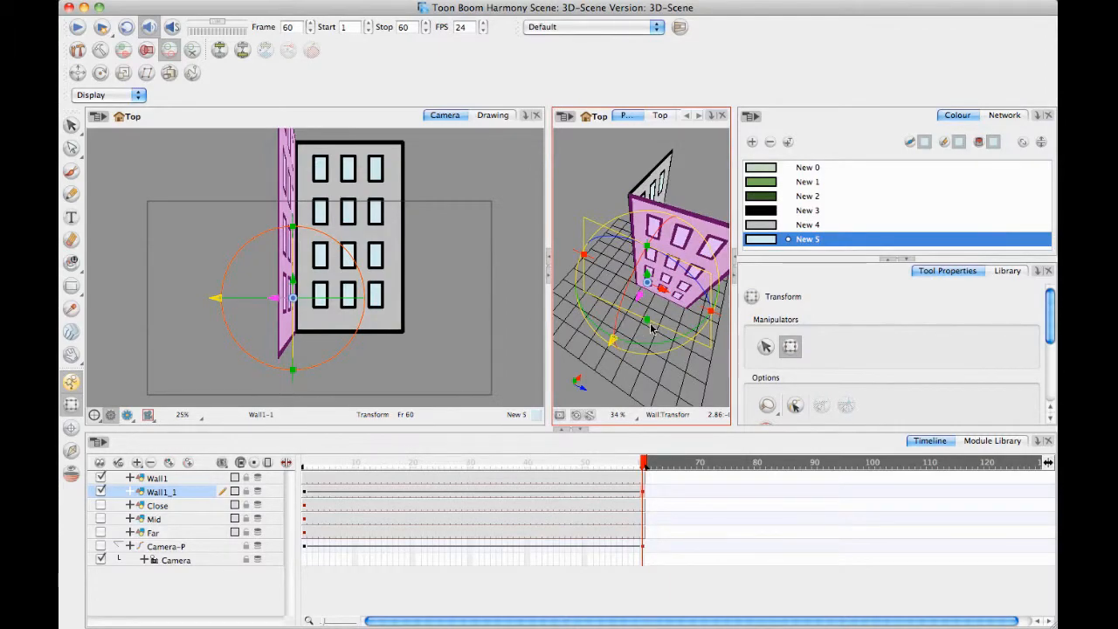
pyautogui.moveTo(671, 320); pyautogui.dragTo(543, 299)
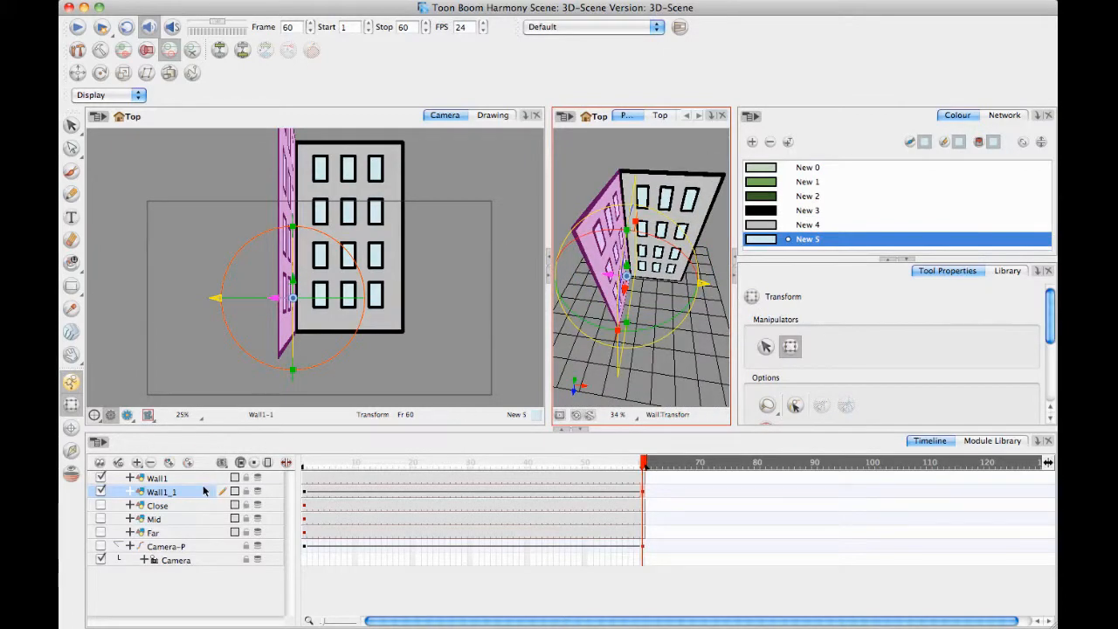
# Delete Wall1_1's frame 1 keyframe, move its frame 60 keyframe to frame 1, and extend the drawing's exposure to frame 60.
pyautogui.click(308, 492)
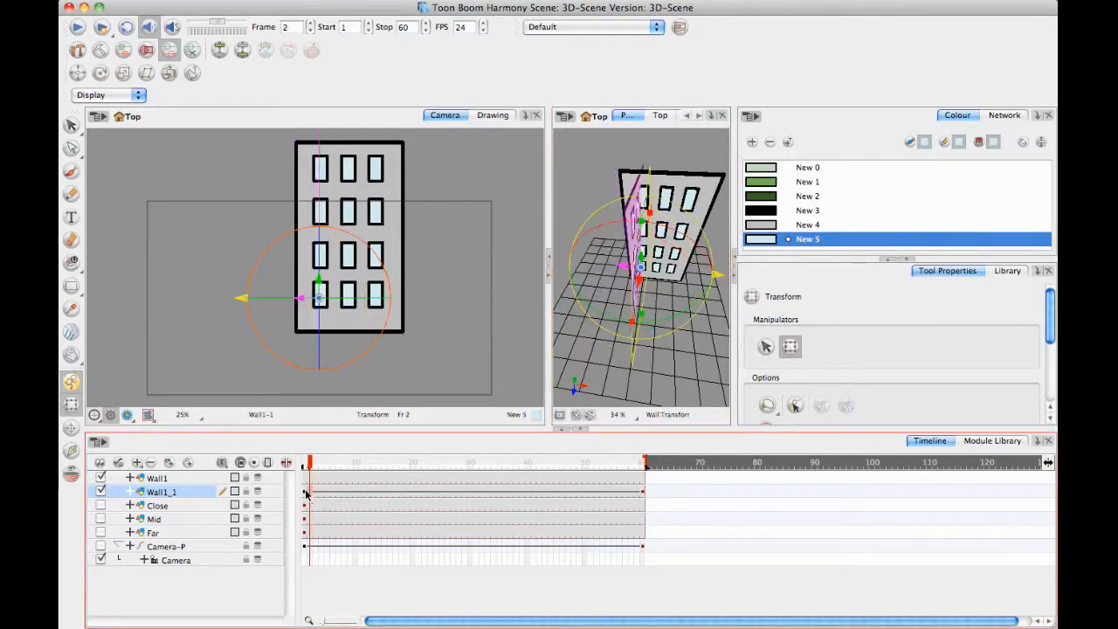
pyautogui.click(306, 495)
pyautogui.press('F7')
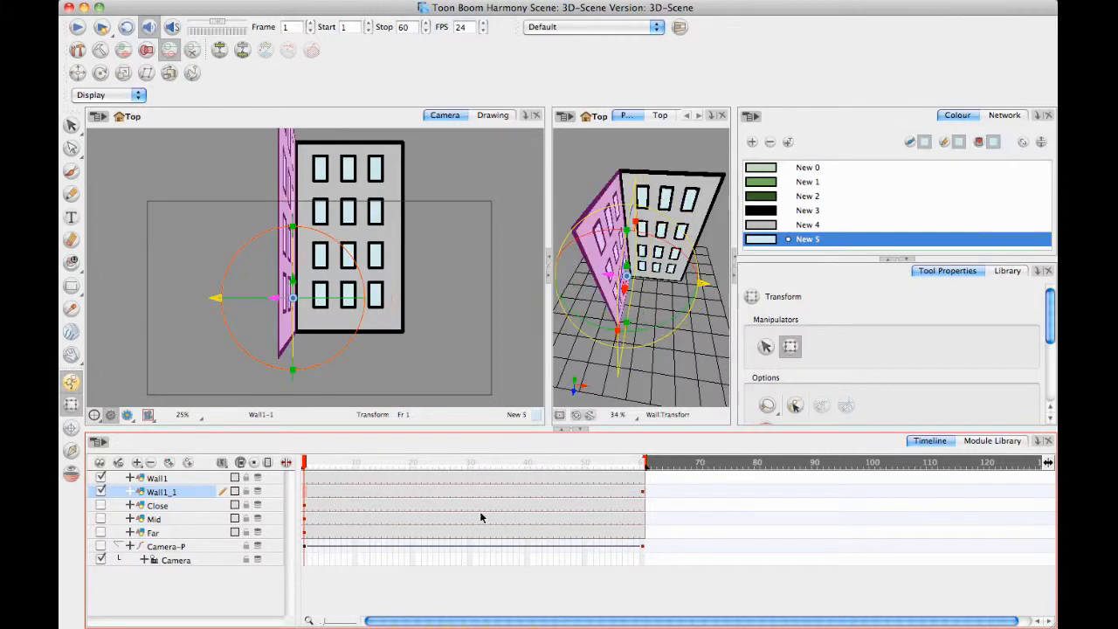
pyautogui.moveTo(643, 495); pyautogui.dragTo(306, 495)
pyautogui.click(643, 494)
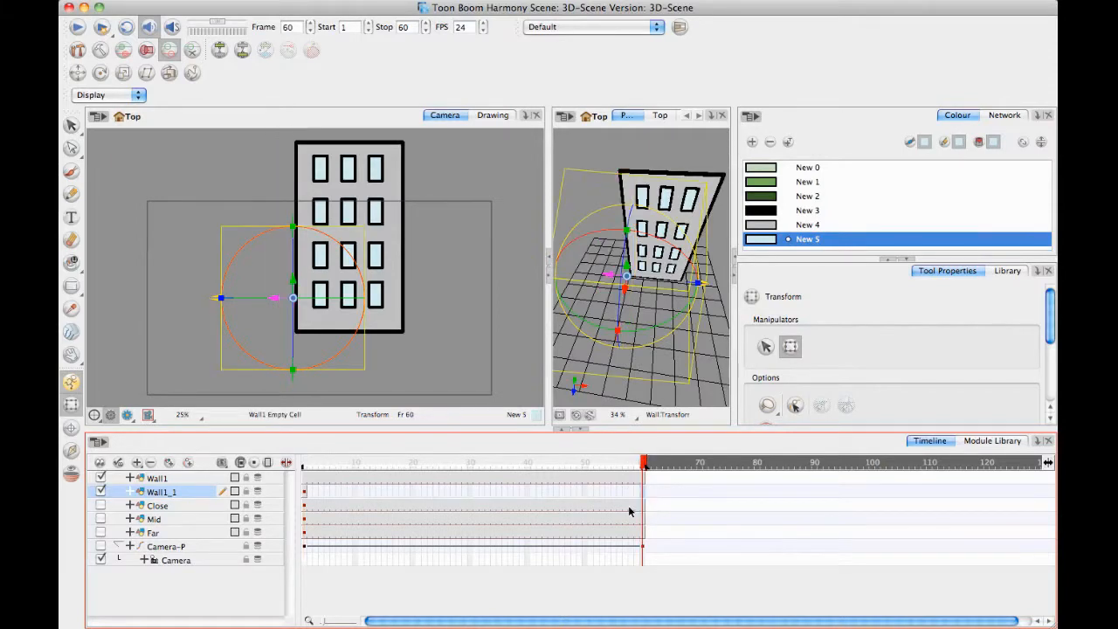
pyautogui.press('F5')
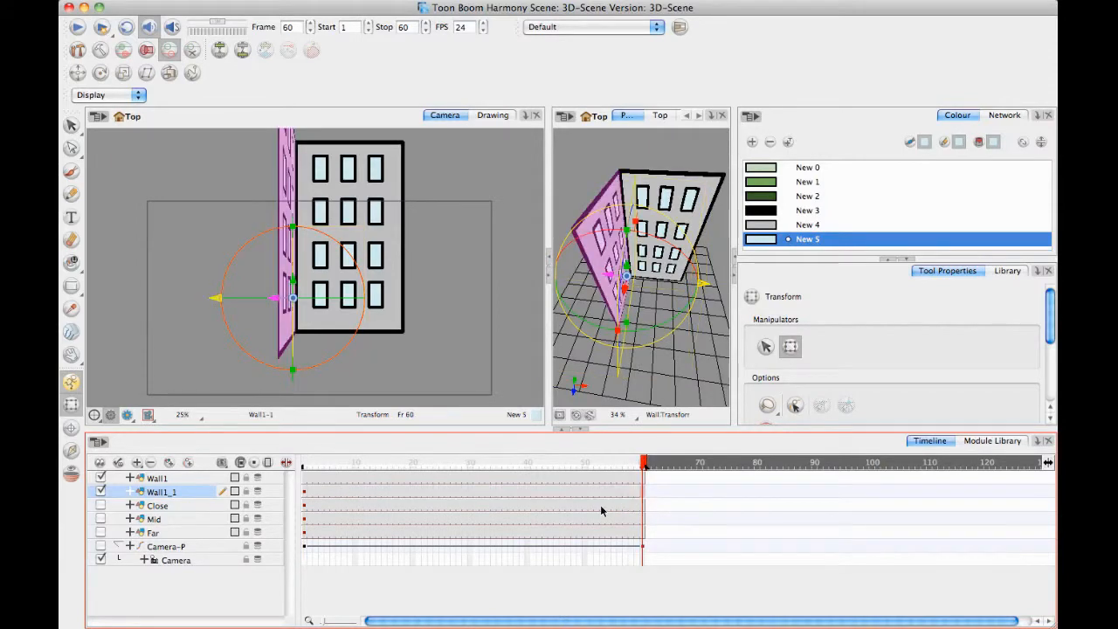
# Duplicate the Wall1_1 layer and move the copy at frame 1 to the right edge of Wall1.
pyautogui.rightClick(188, 495)
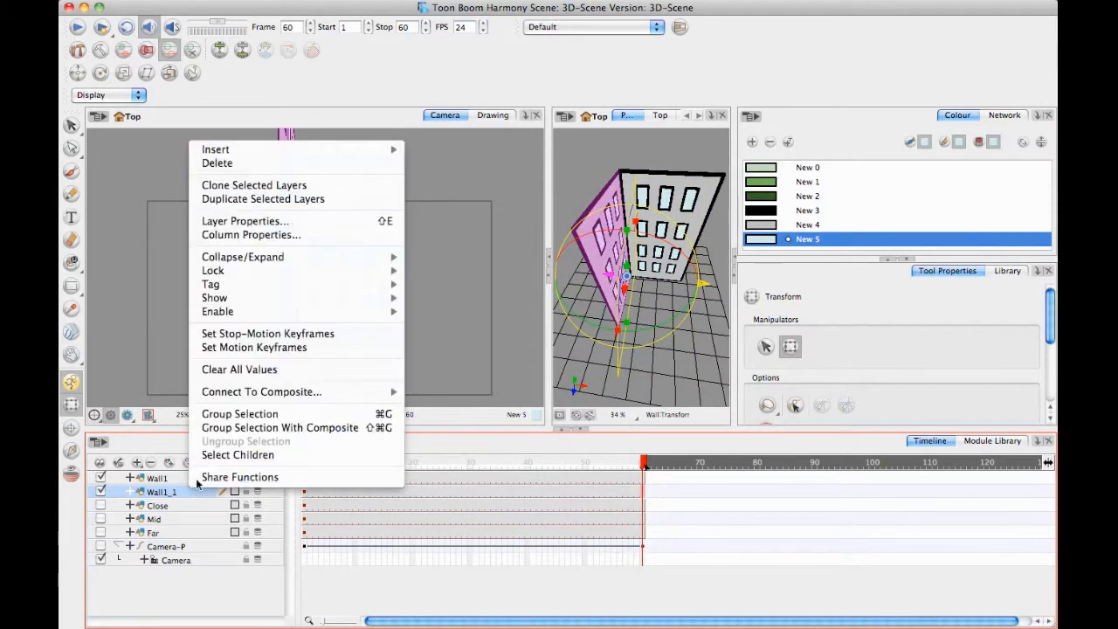
pyautogui.click(263, 199)
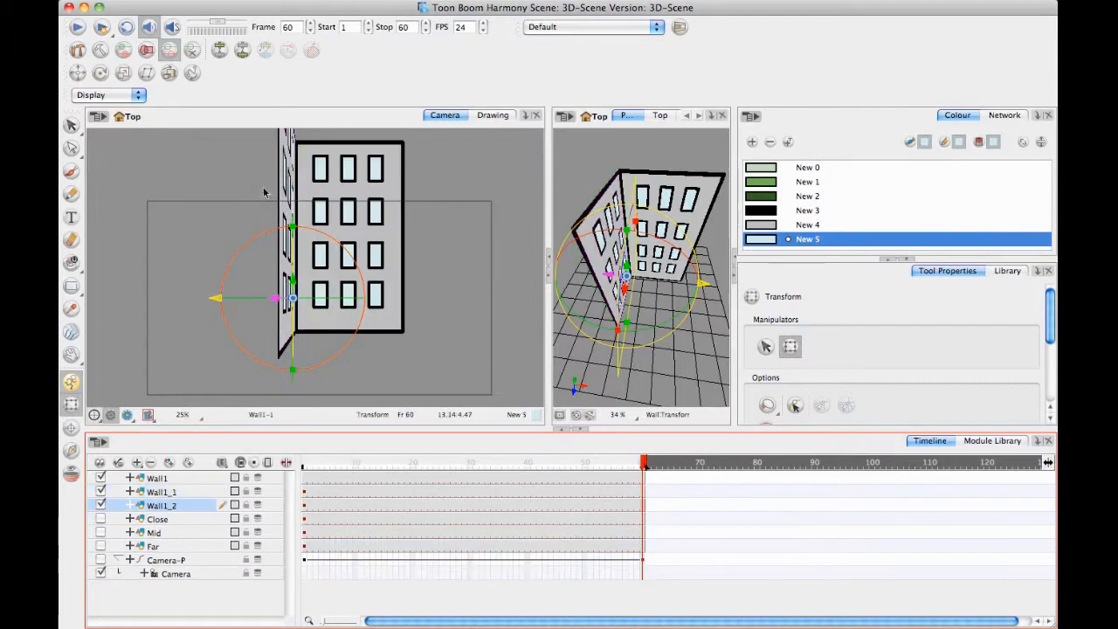
pyautogui.click(307, 496)
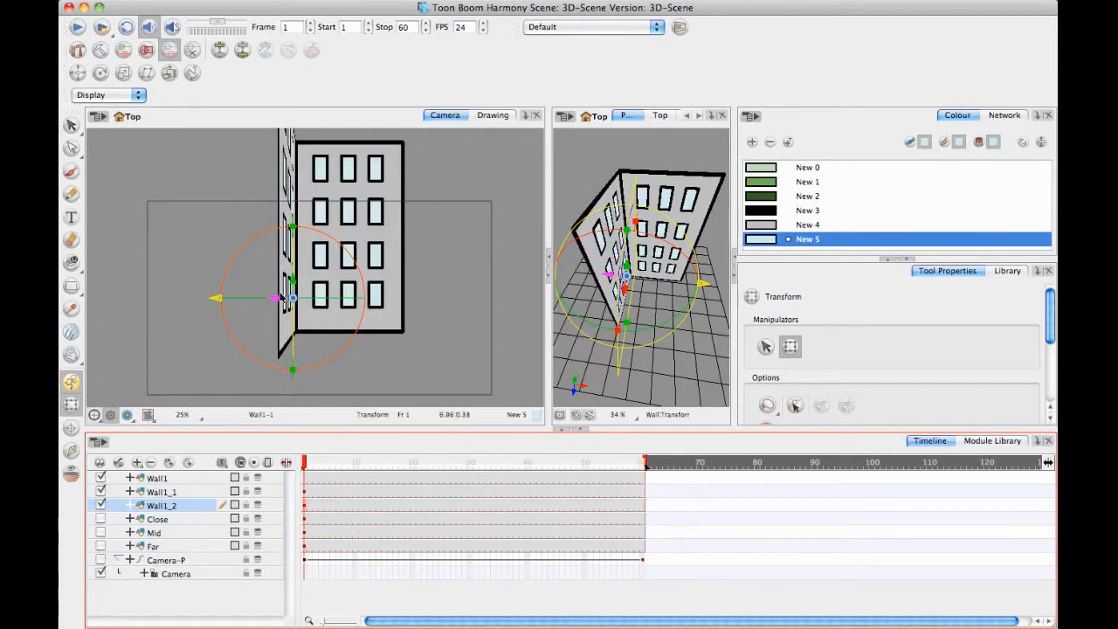
pyautogui.moveTo(274, 297); pyautogui.dragTo(392, 305)
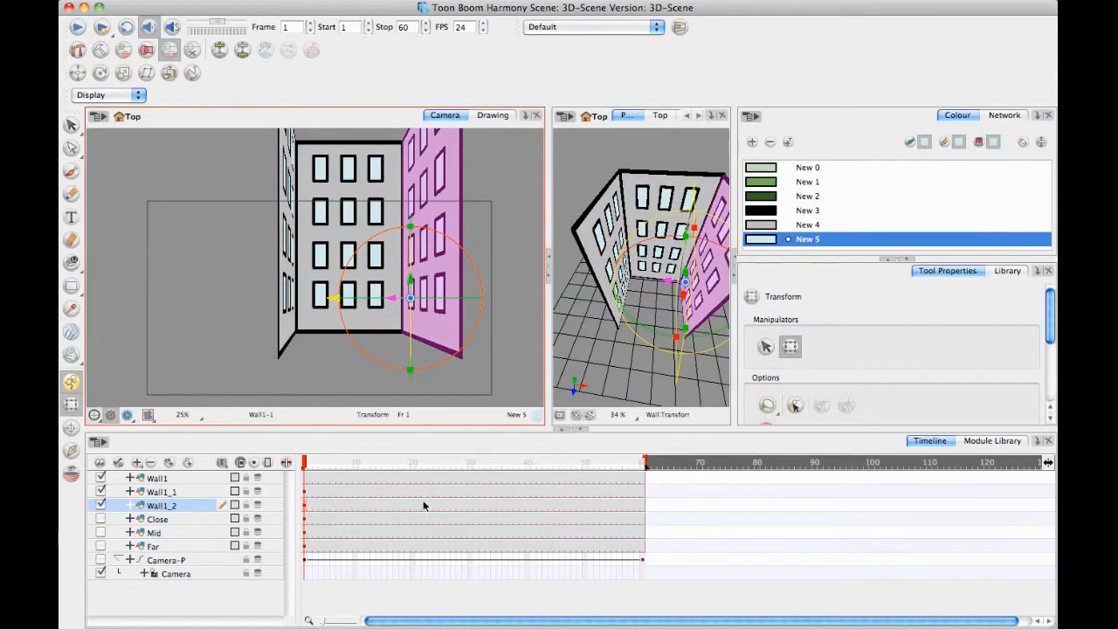
# Duplicate Wall1, enable 3D for the copy, and move it forward in depth to close the building's front.
pyautogui.click(188, 478)
pyautogui.rightClick(194, 479)
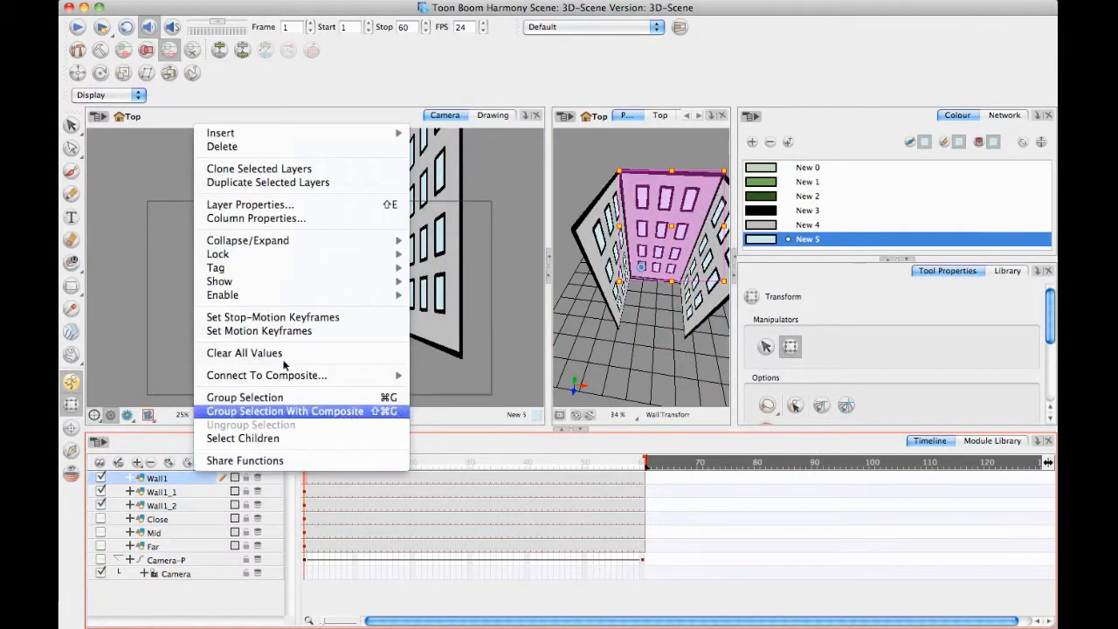
pyautogui.click(282, 184)
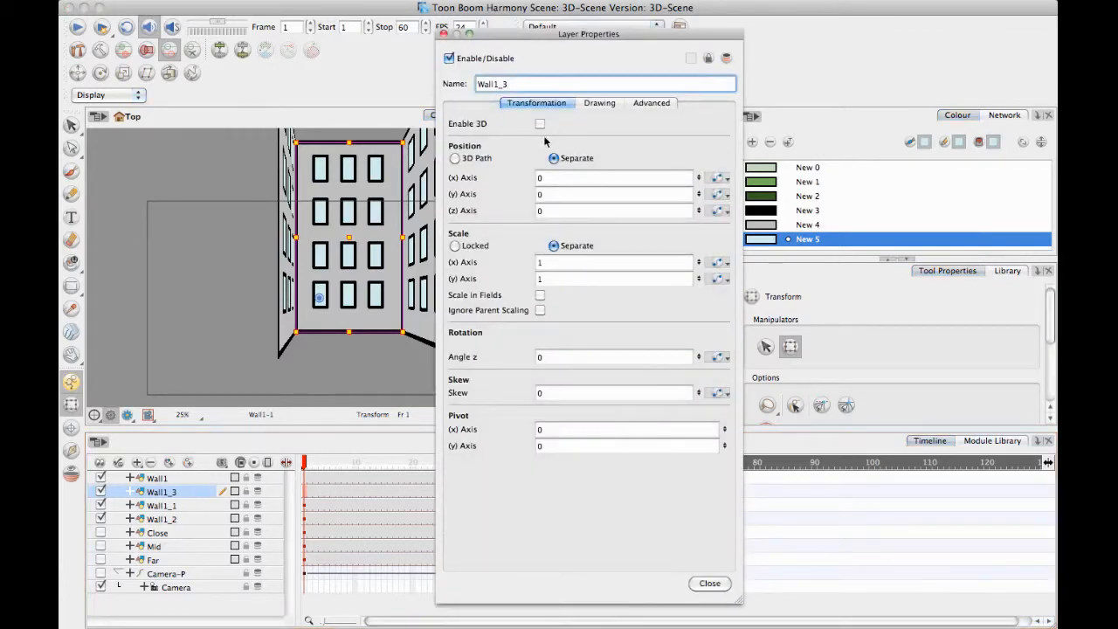
pyautogui.click(540, 123)
pyautogui.click(708, 586)
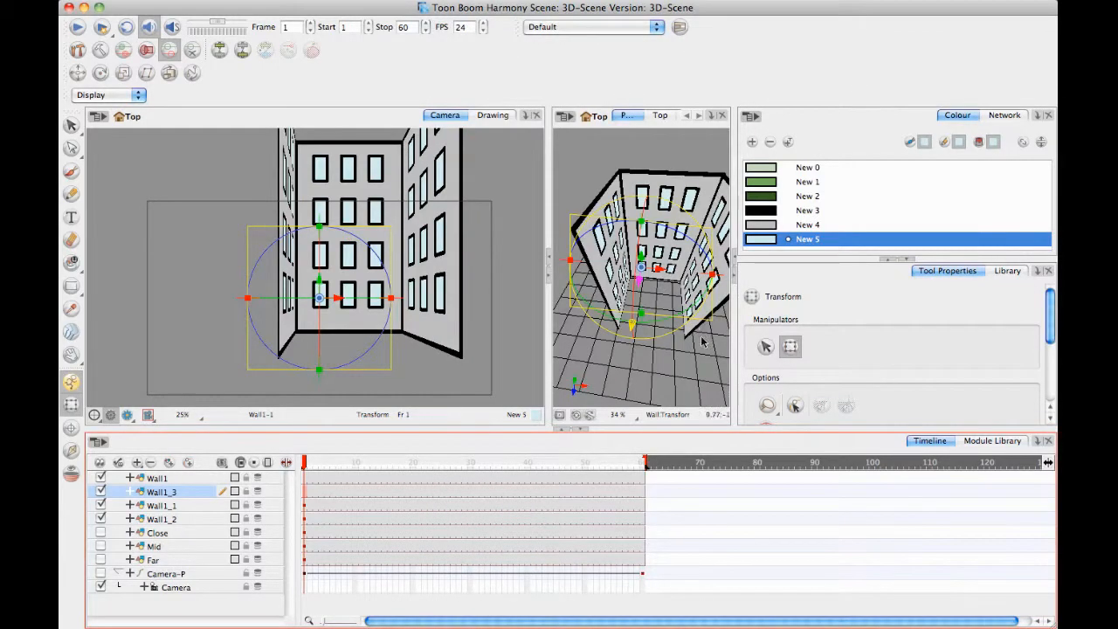
pyautogui.click(637, 294)
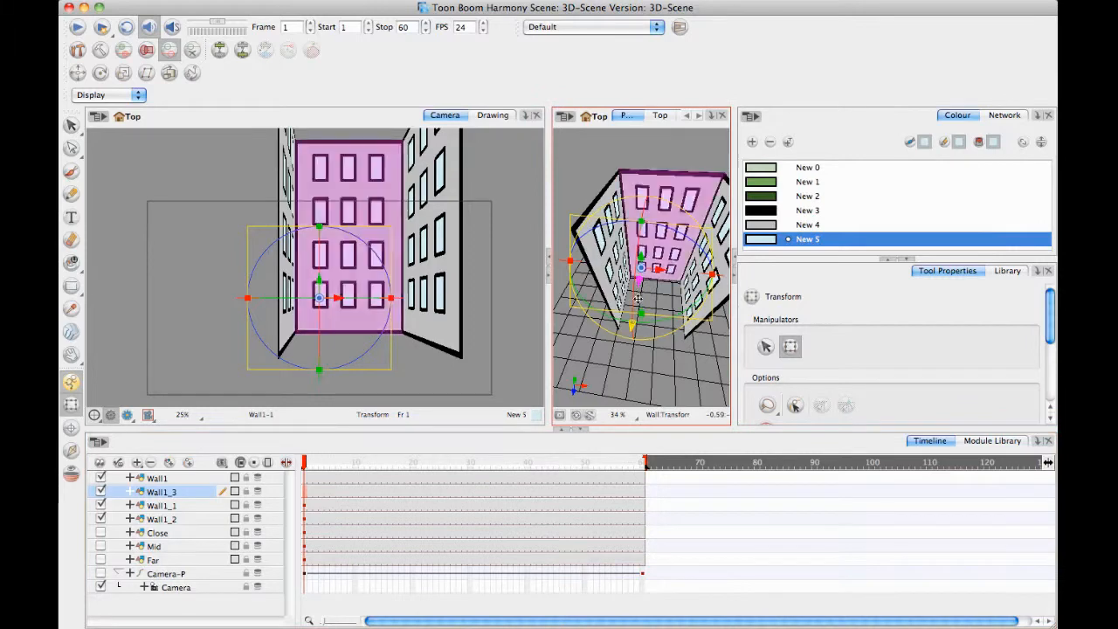
pyautogui.moveTo(637, 298); pyautogui.dragTo(628, 356)
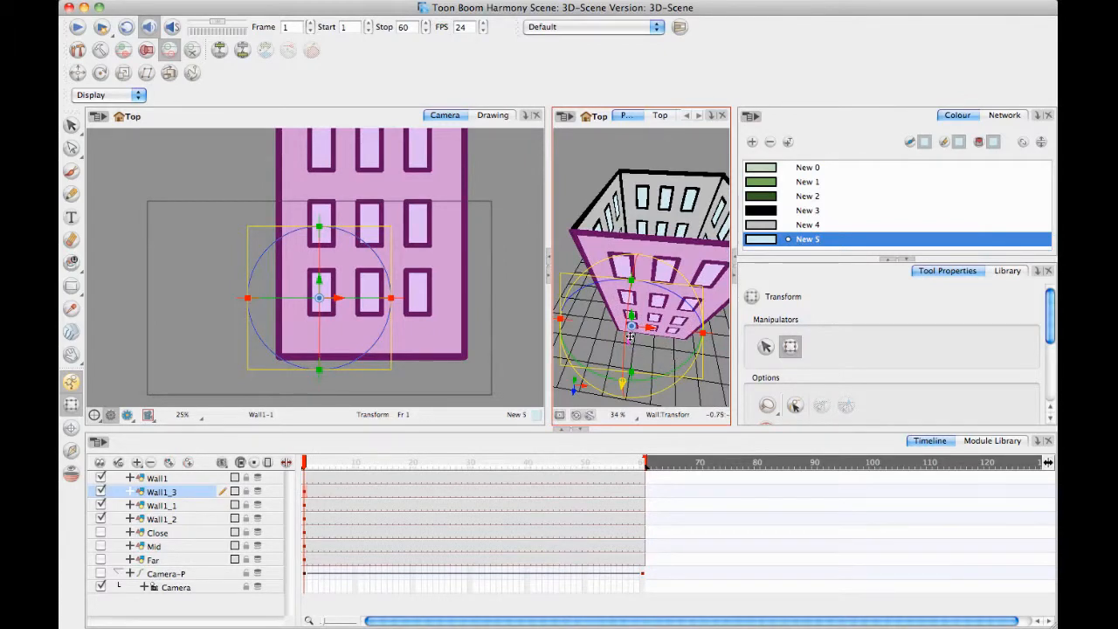
# Delete the fill and outline of the bottom-right window in Wall1_3's drawing.
pyautogui.click(484, 120)
pyautogui.moveTo(360, 268)
pyautogui.mouseDown()
pyautogui.moveTo(333, 319)
pyautogui.moveTo(337, 284)
pyautogui.moveTo(360, 270)
pyautogui.mouseUp()
pyautogui.click(72, 126)
pyautogui.press('2')
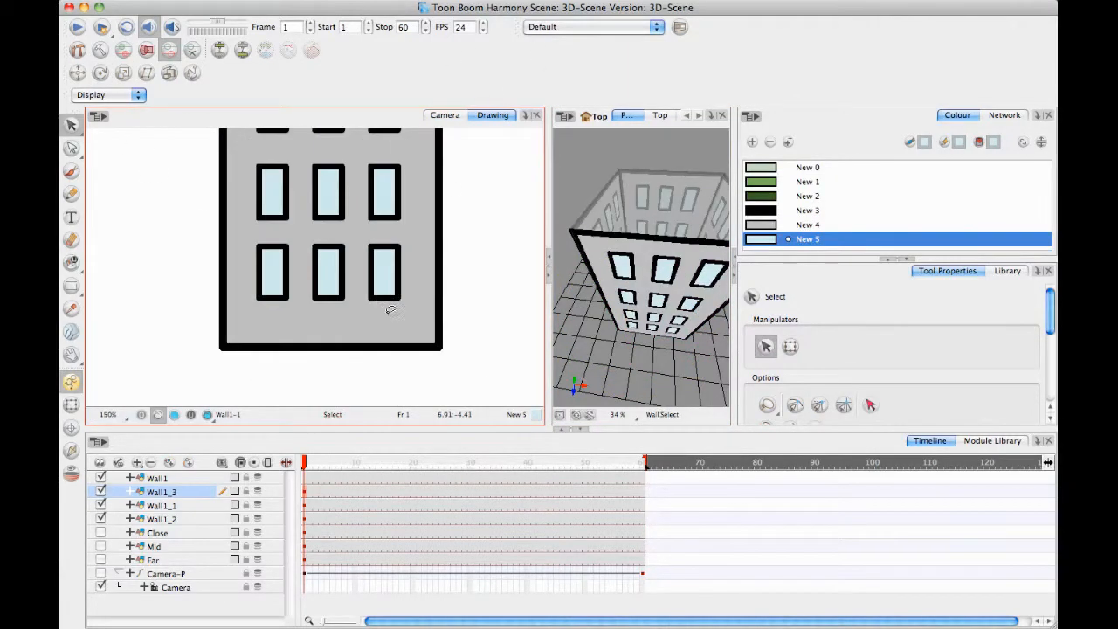
pyautogui.hotkey('ctrl', 'a')
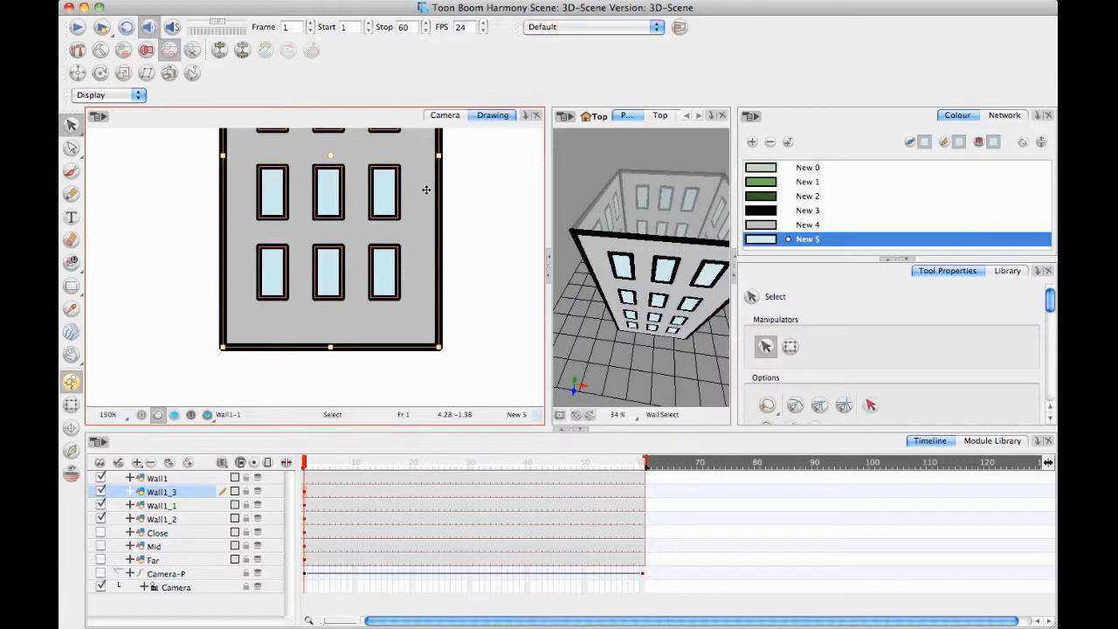
pyautogui.click(481, 286)
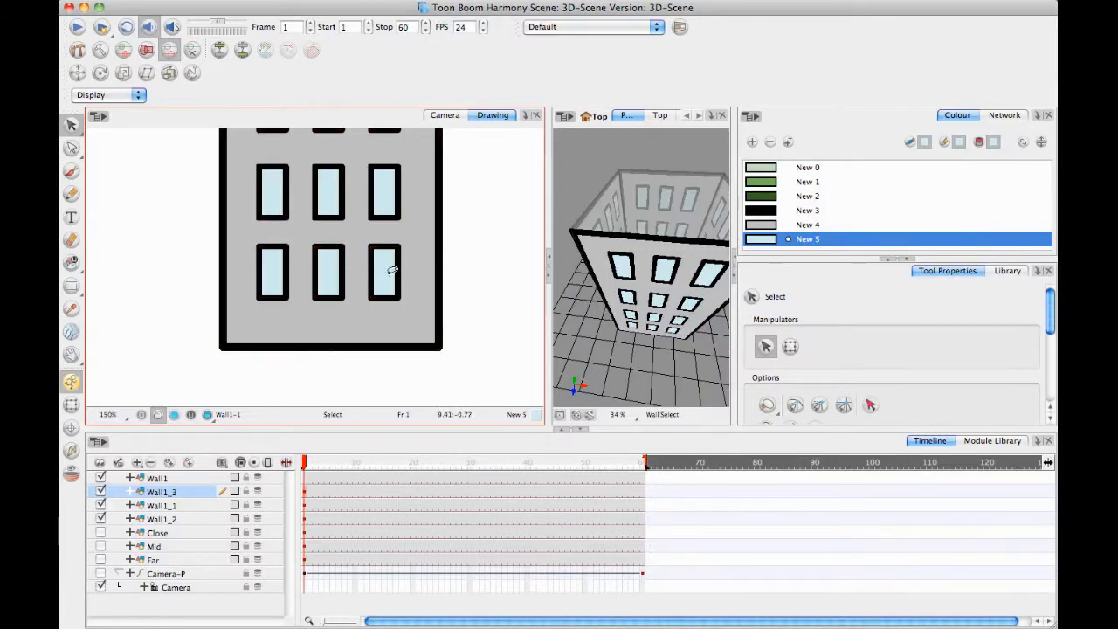
pyautogui.hotkey('ctrl', 'a')
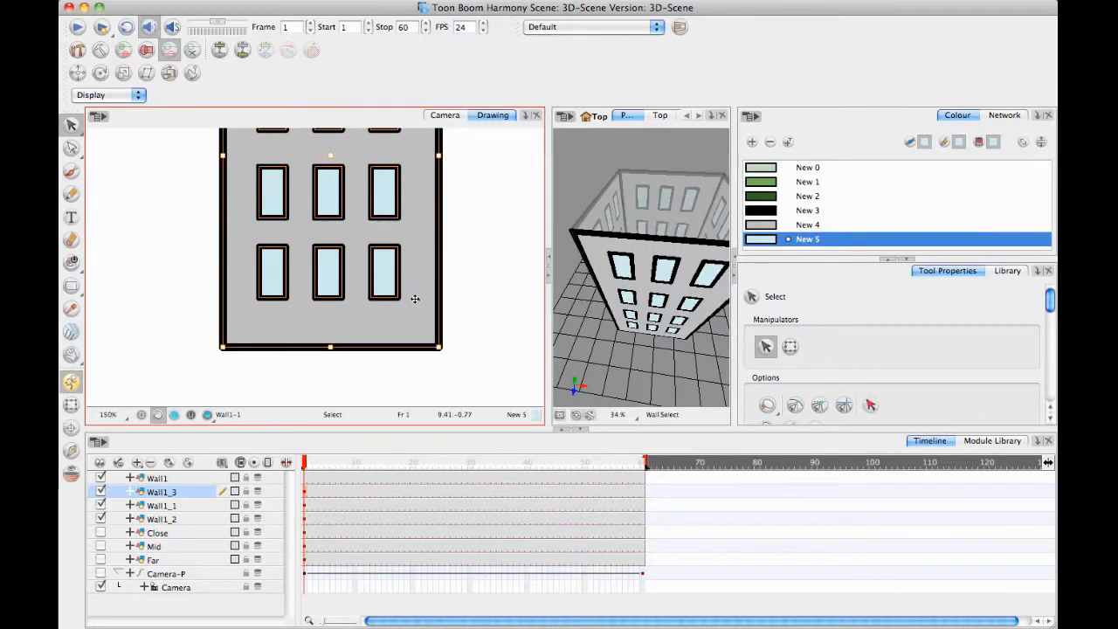
pyautogui.click(477, 301)
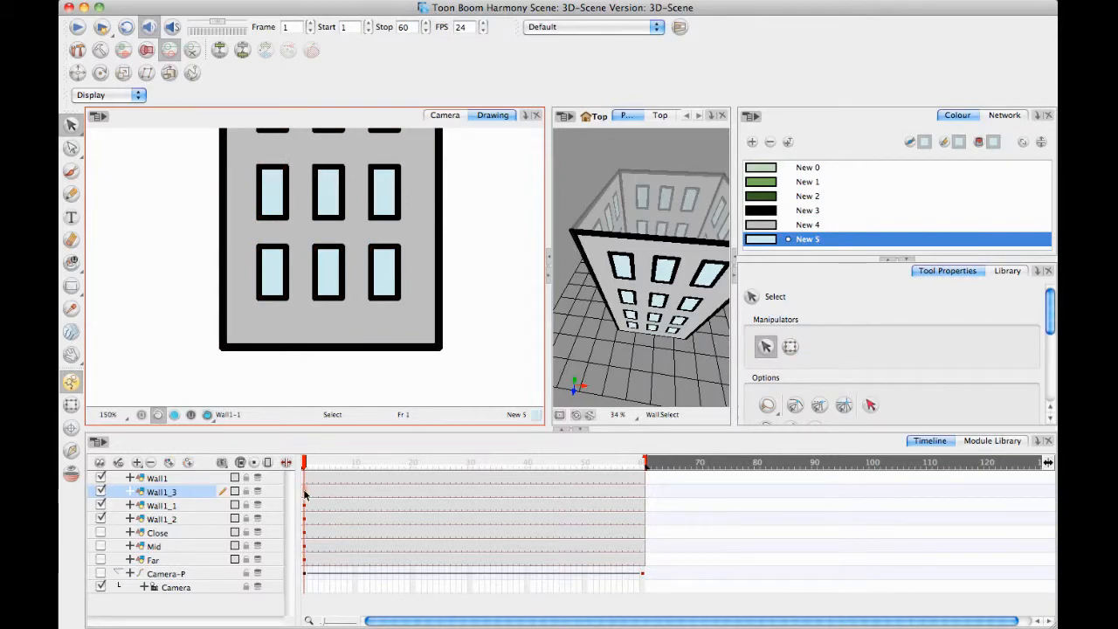
pyautogui.click(390, 260)
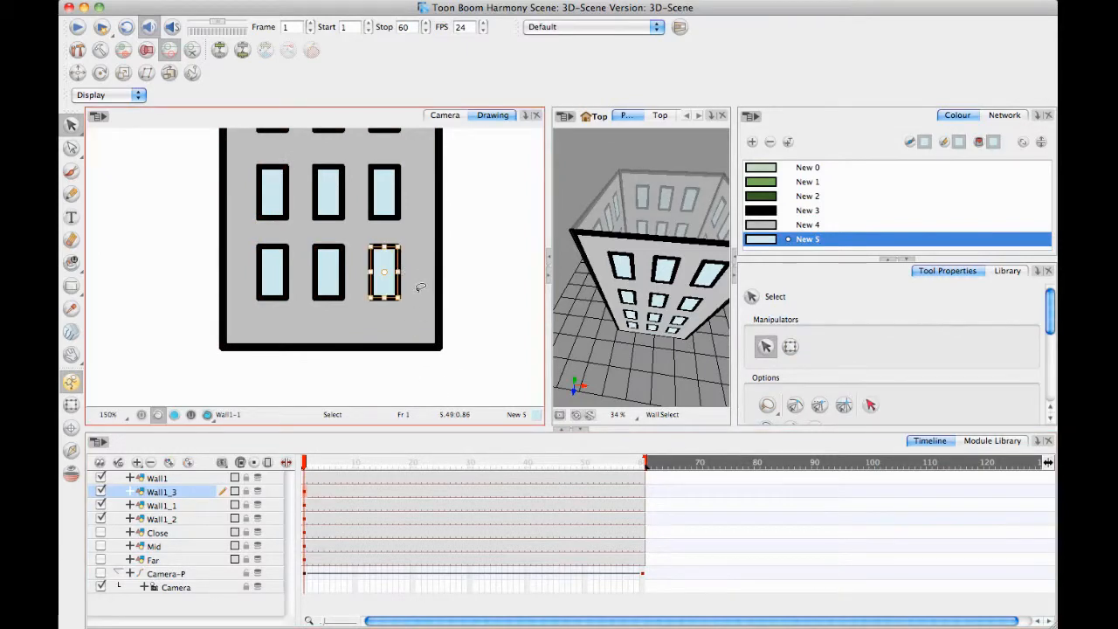
pyautogui.press('Delete')
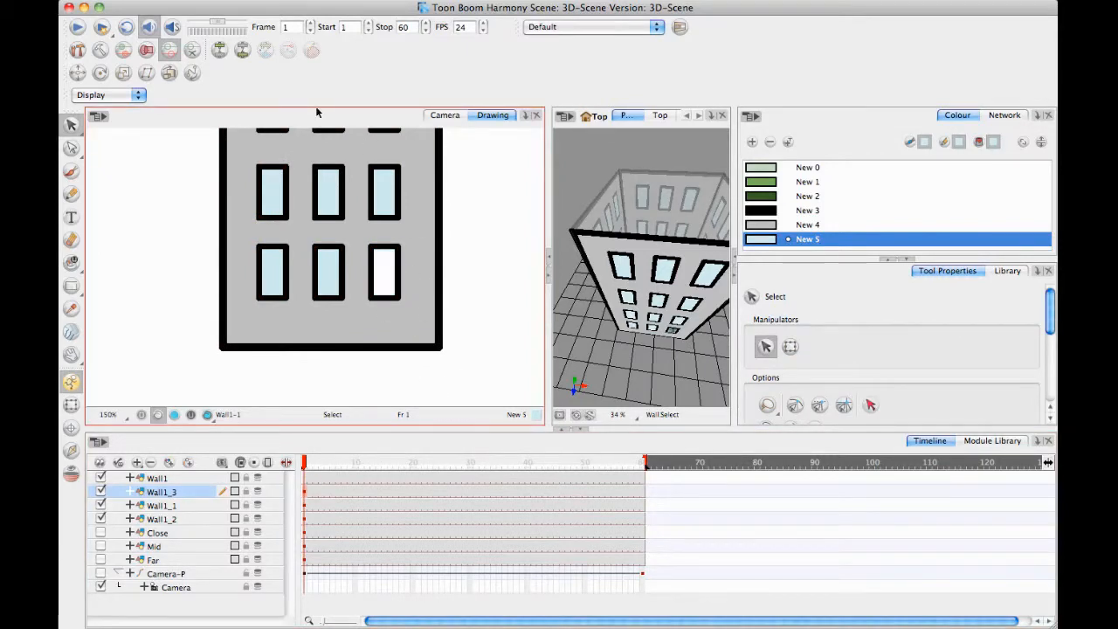
pyautogui.click(374, 261)
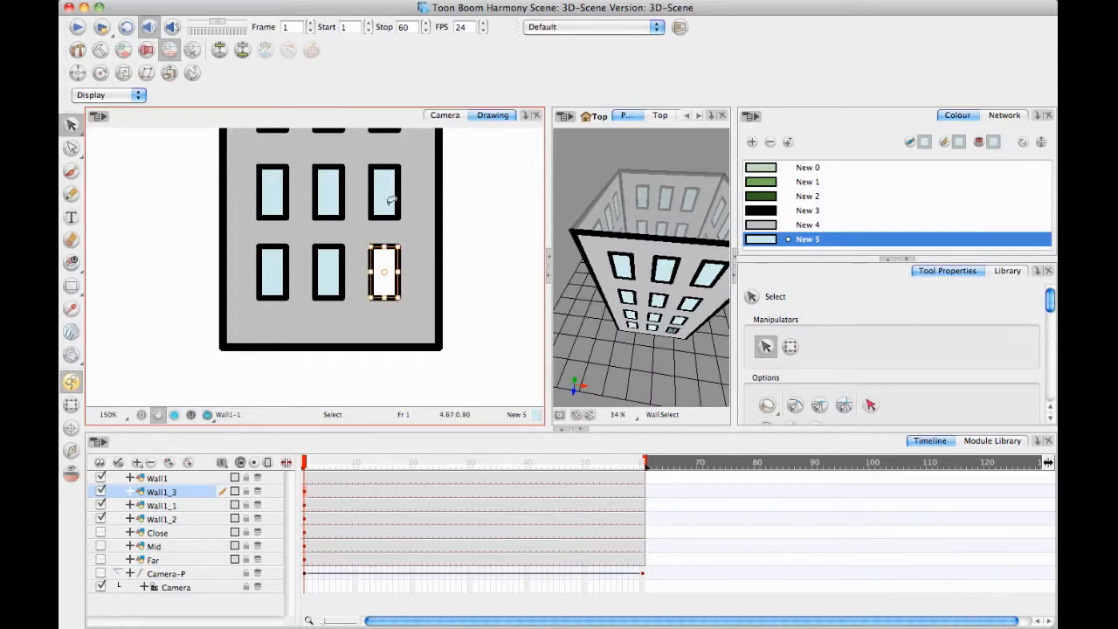
pyautogui.press('Delete')
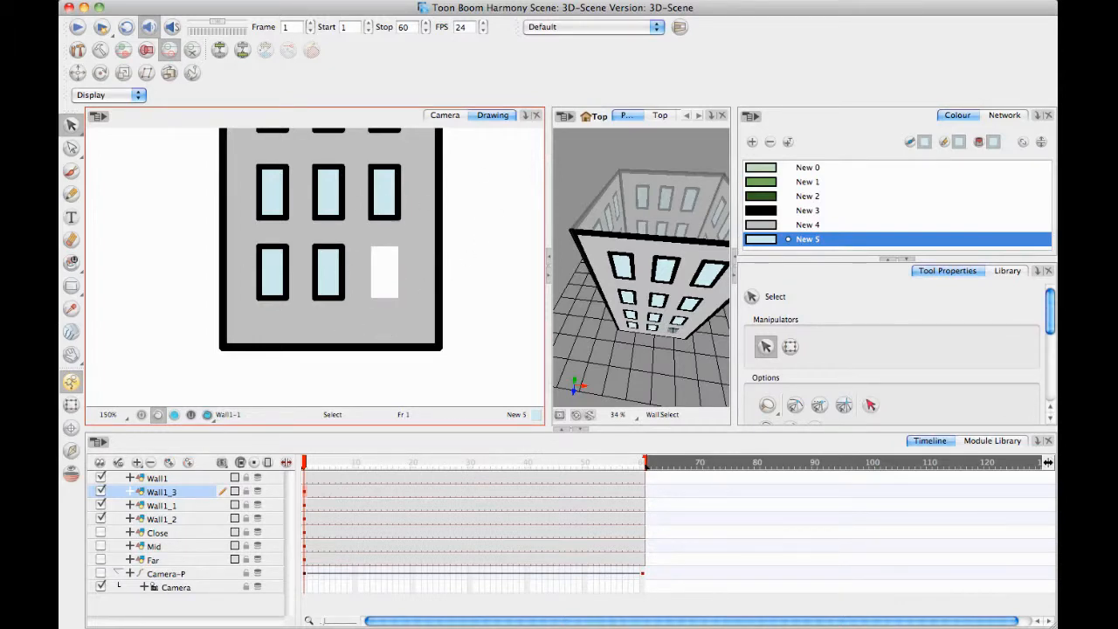
# Fill the empty window gap at the lower end of Wall1_3 with the wall's grey, New 4.
pyautogui.click(72, 261)
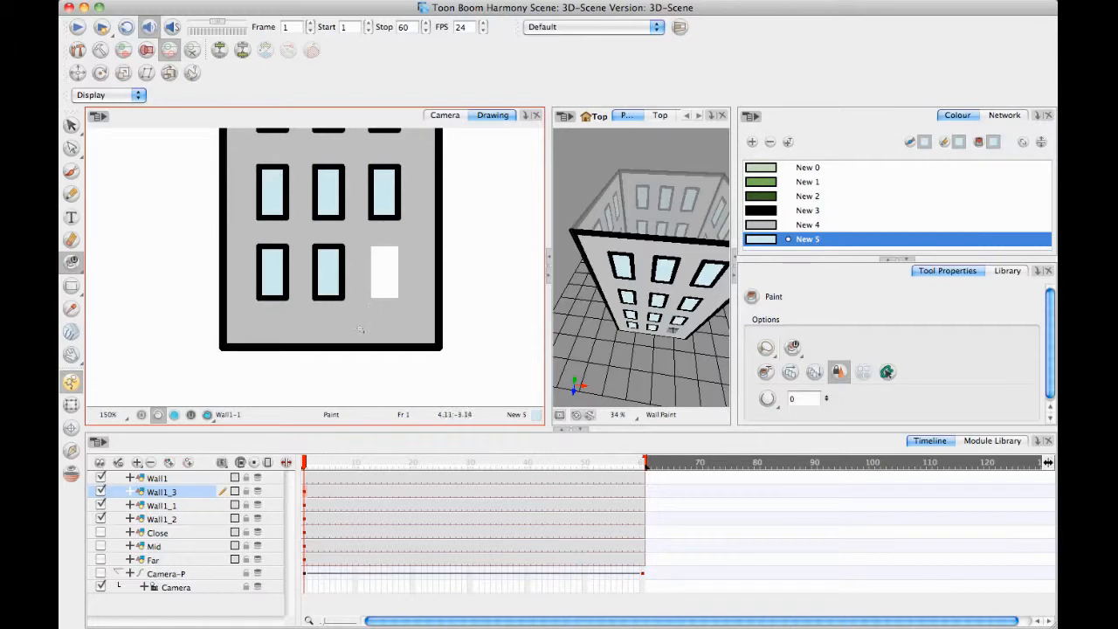
pyautogui.keyDown('alt'); pyautogui.click(365, 264); pyautogui.keyUp('alt')
pyautogui.click(384, 273)
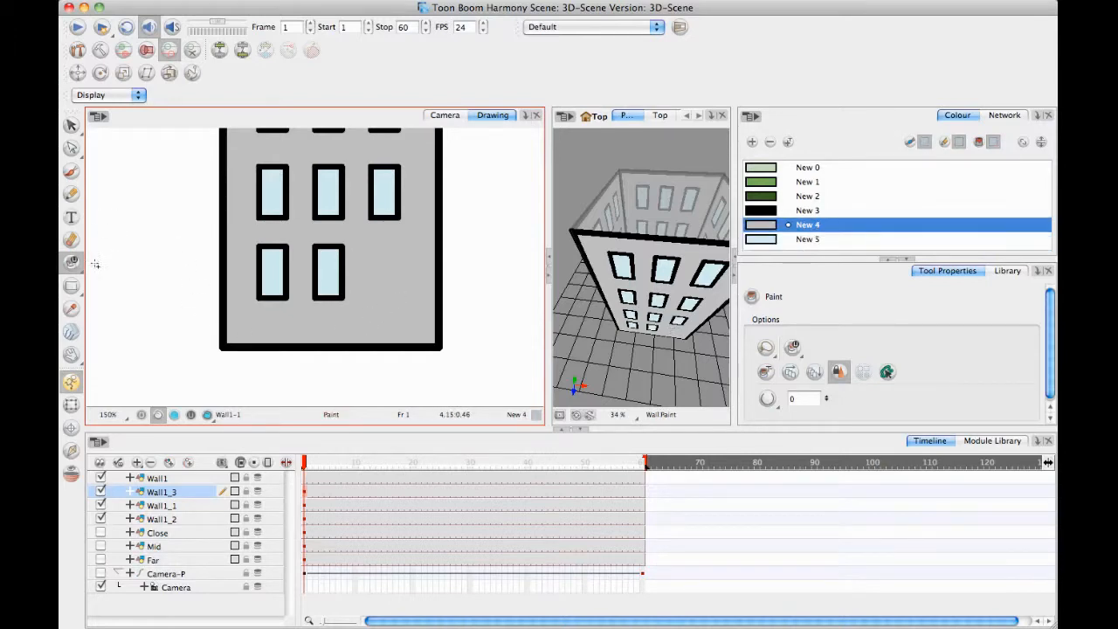
# Draw a door rectangle on Wall1_3's base line in black New 3, and a small window rectangle above it.
pyautogui.click(71, 286)
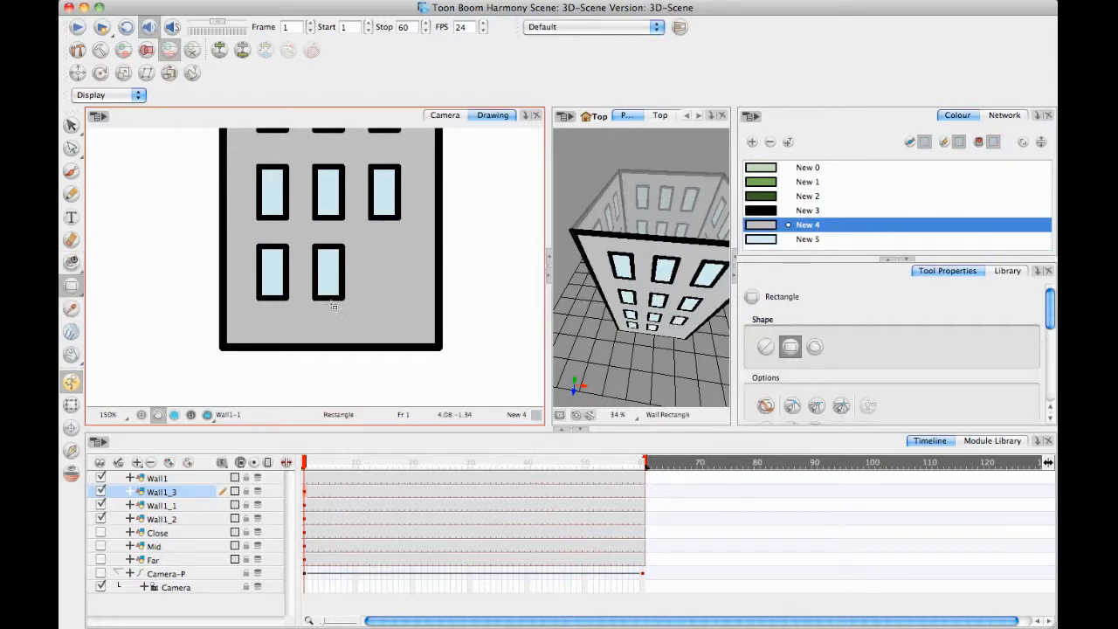
pyautogui.press('d')
pyautogui.click(291, 349)
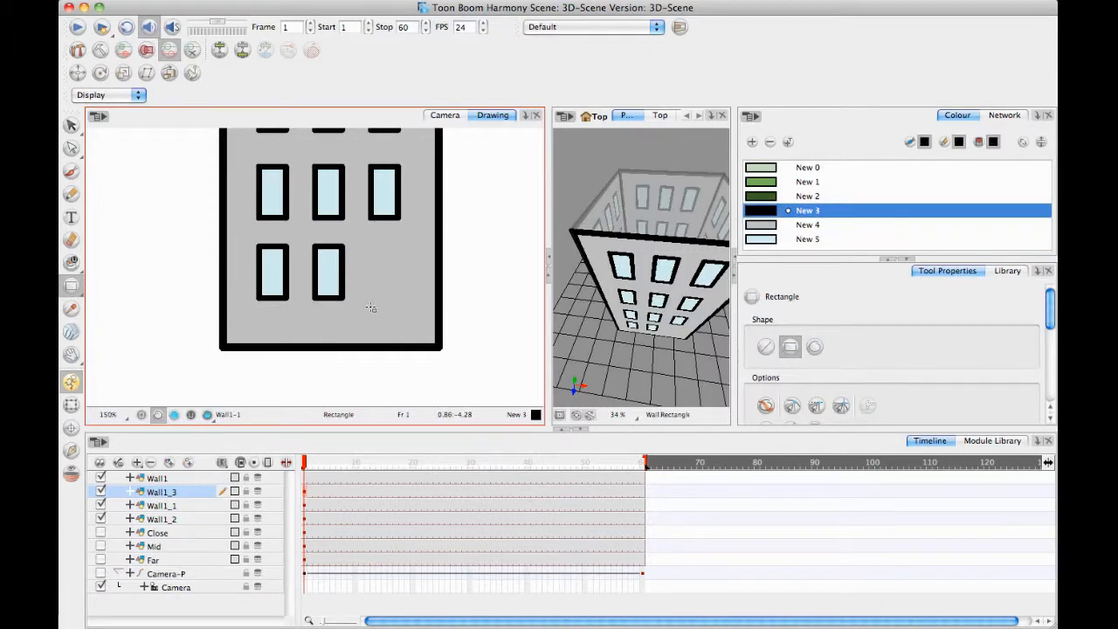
pyautogui.moveTo(376, 291)
pyautogui.mouseDown()
pyautogui.moveTo(394, 340)
pyautogui.moveTo(408, 345)
pyautogui.mouseUp()
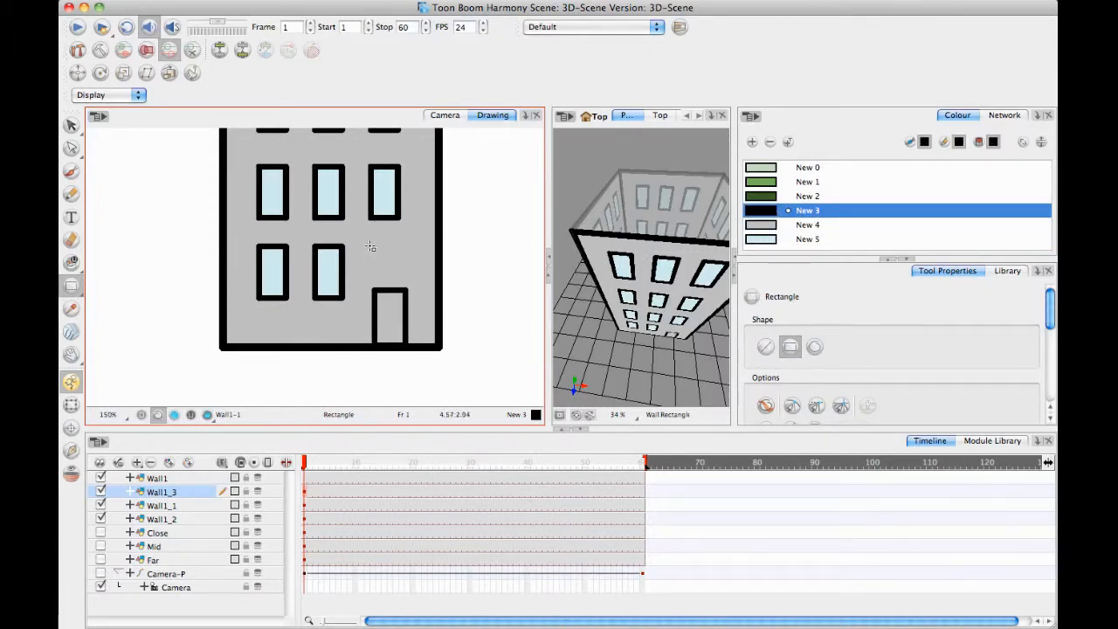
pyautogui.moveTo(370, 247); pyautogui.dragTo(400, 272)
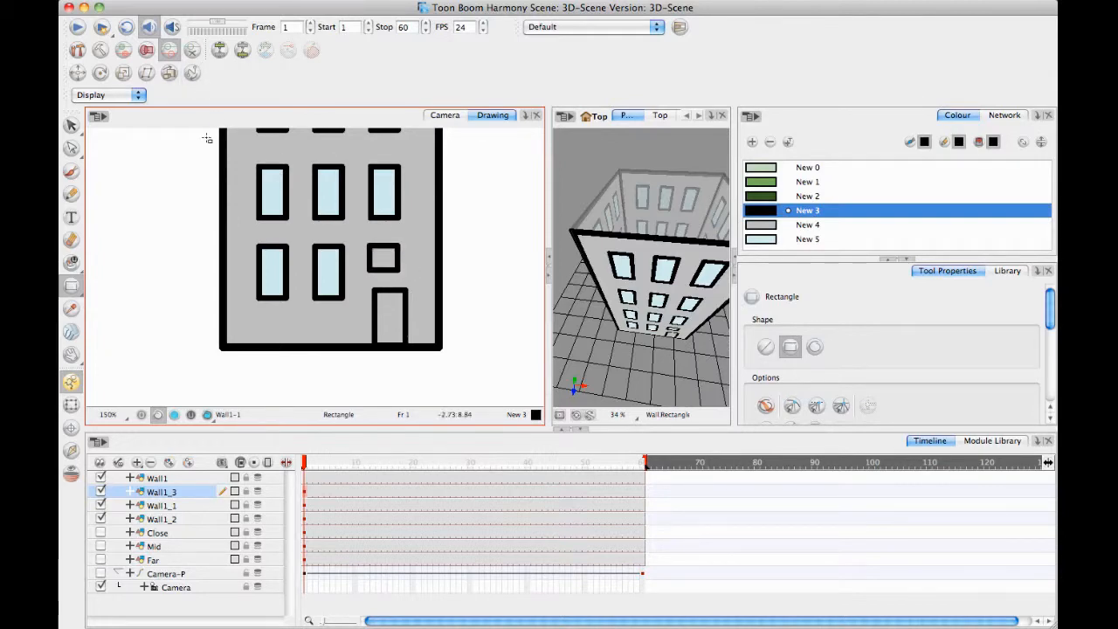
# Shift the small window slightly right and nudge the door slightly left so their edges line up.
pyautogui.click(71, 124)
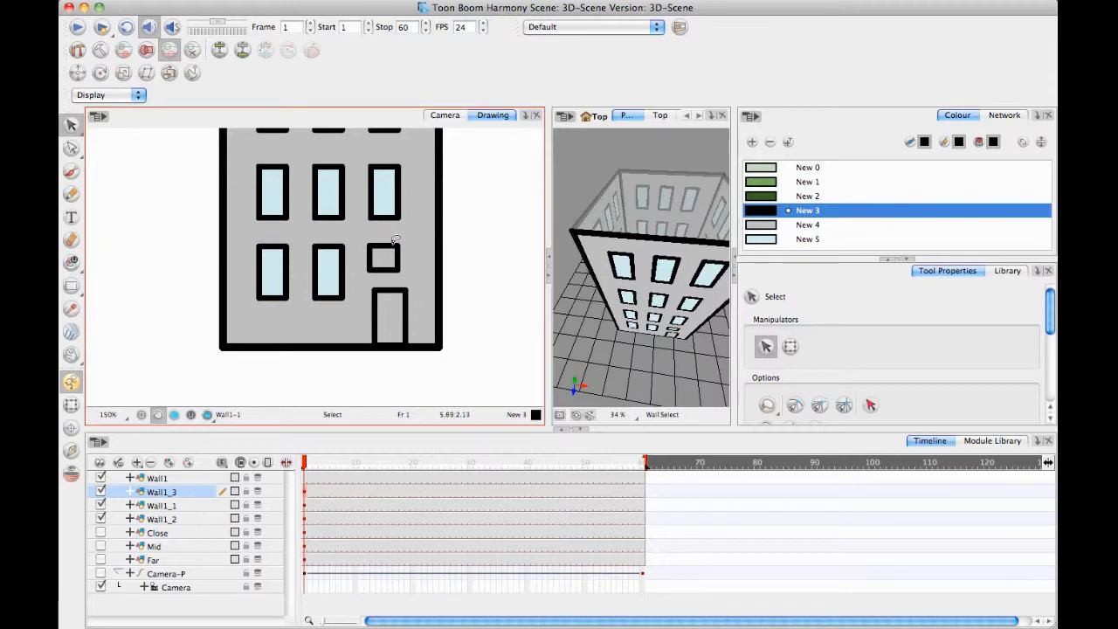
pyautogui.hotkey('ctrl', 'a')
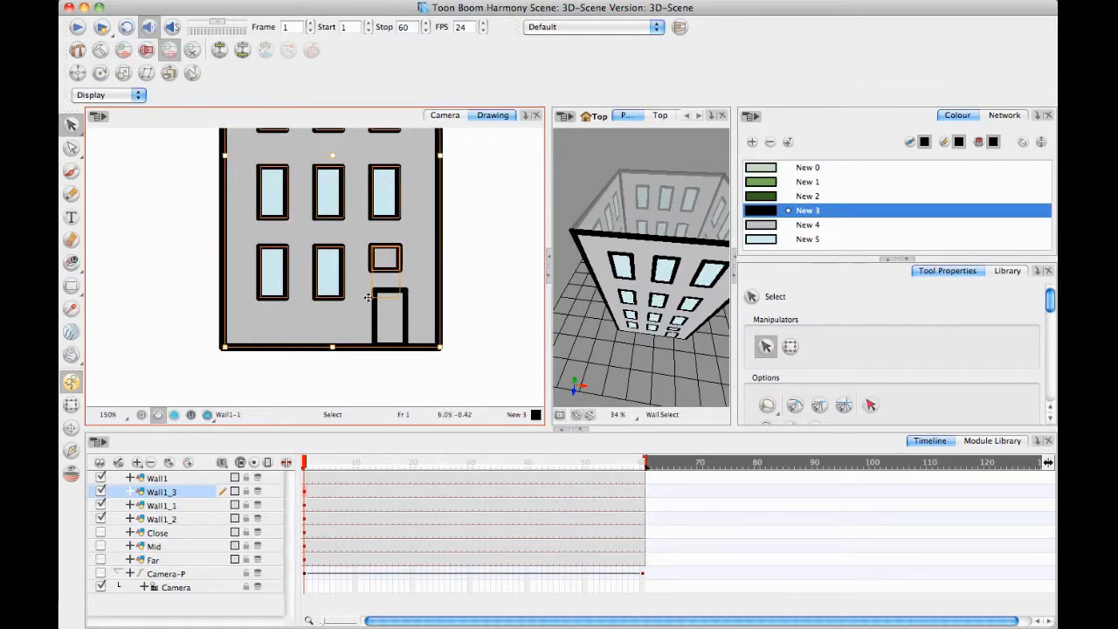
pyautogui.click(522, 305)
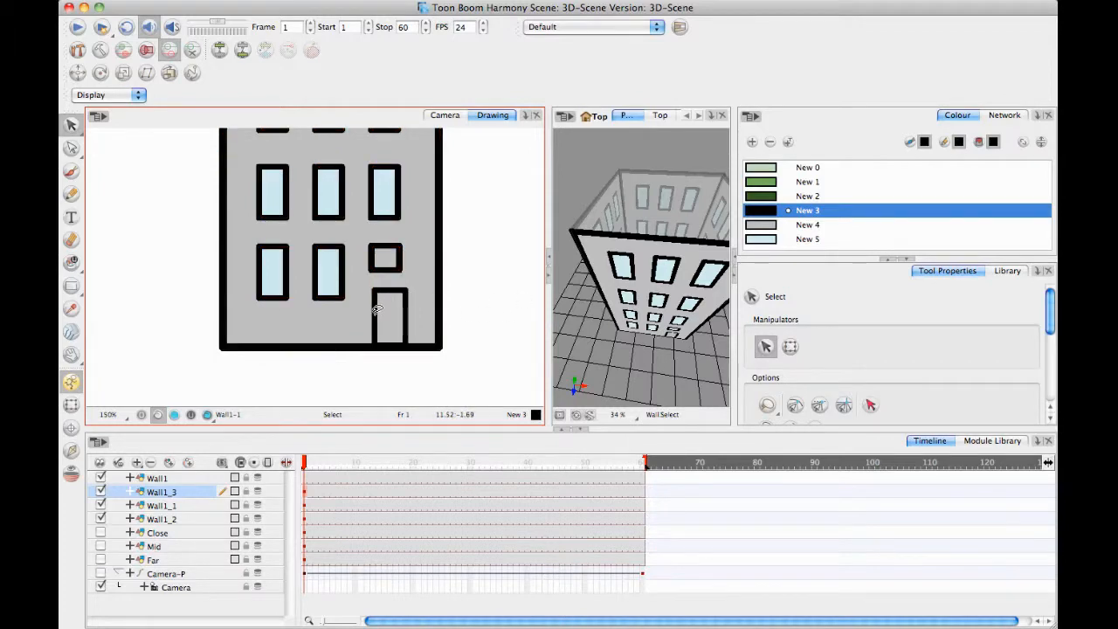
pyautogui.click(378, 309)
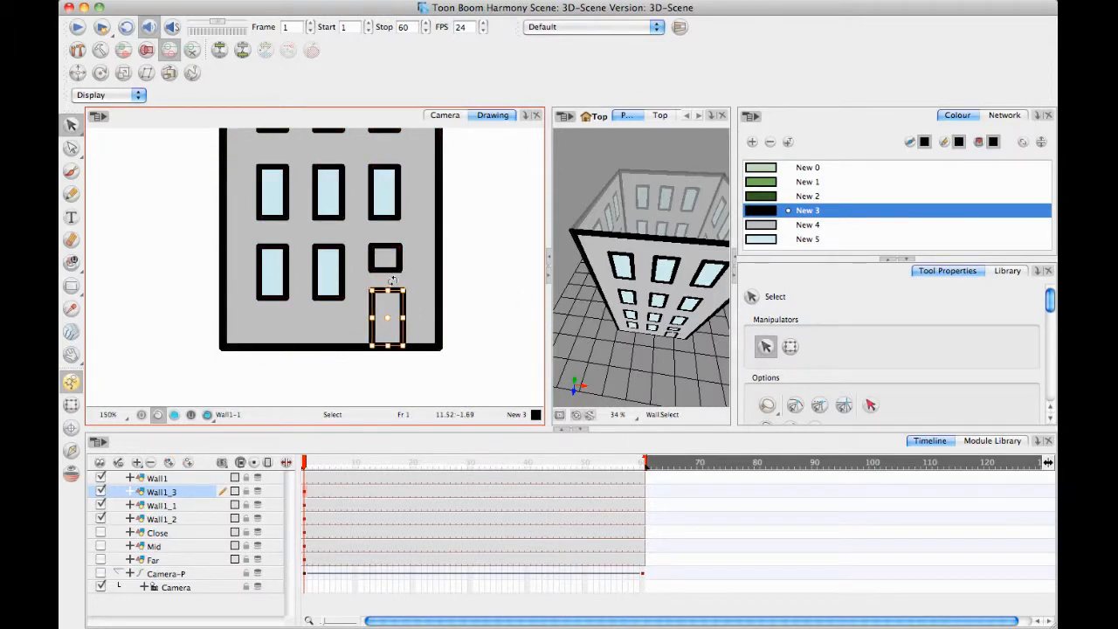
pyautogui.press('Left')
pyautogui.press('Left')
pyautogui.click(445, 242)
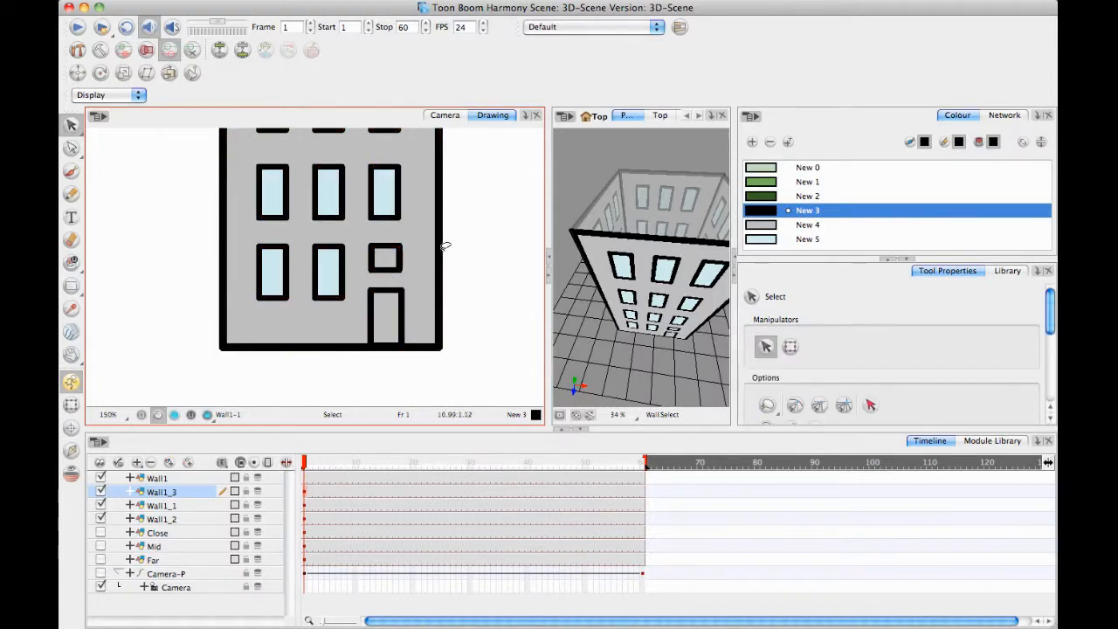
# Paint the small window above the door with the light blue of the other windows, New 5.
pyautogui.click(71, 261)
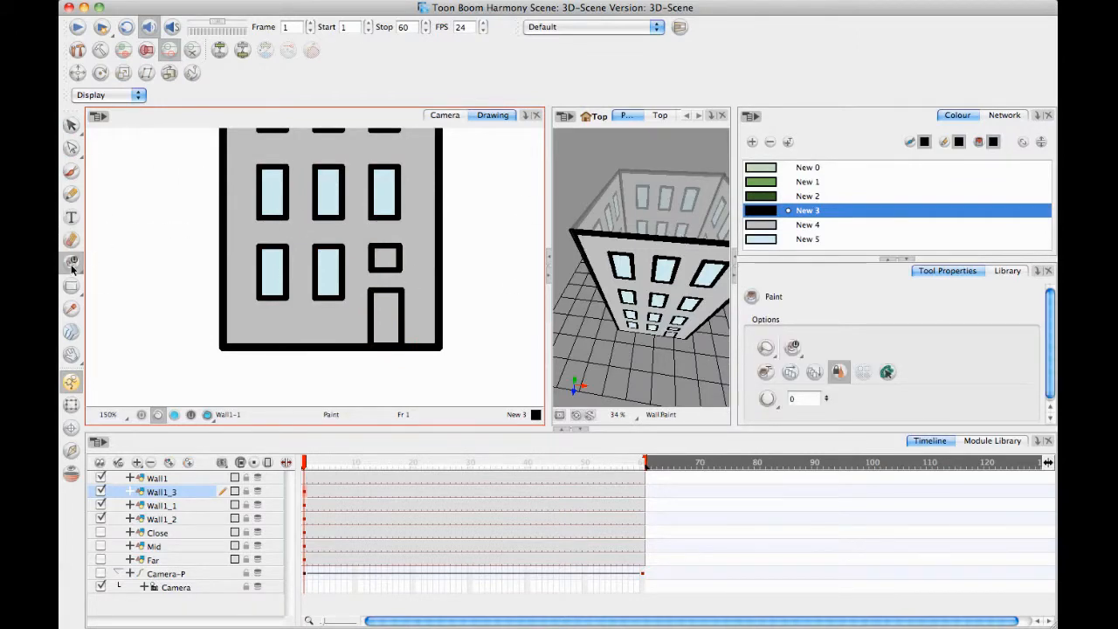
pyautogui.moveTo(71, 261); pyautogui.dragTo(136, 260)
pyautogui.press('d')
pyautogui.click(271, 277)
pyautogui.click(385, 259)
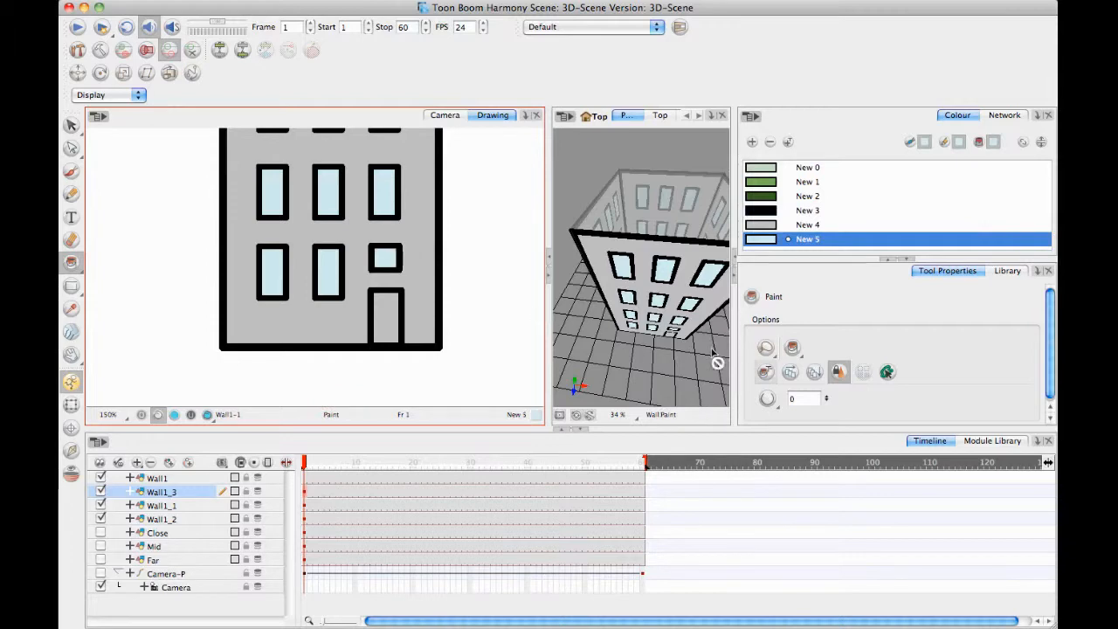
# Add a near-black colour swatch (R 10, G 12, B 12) and fill the door with it.
pyautogui.click(751, 142)
pyautogui.doubleClick(772, 241)
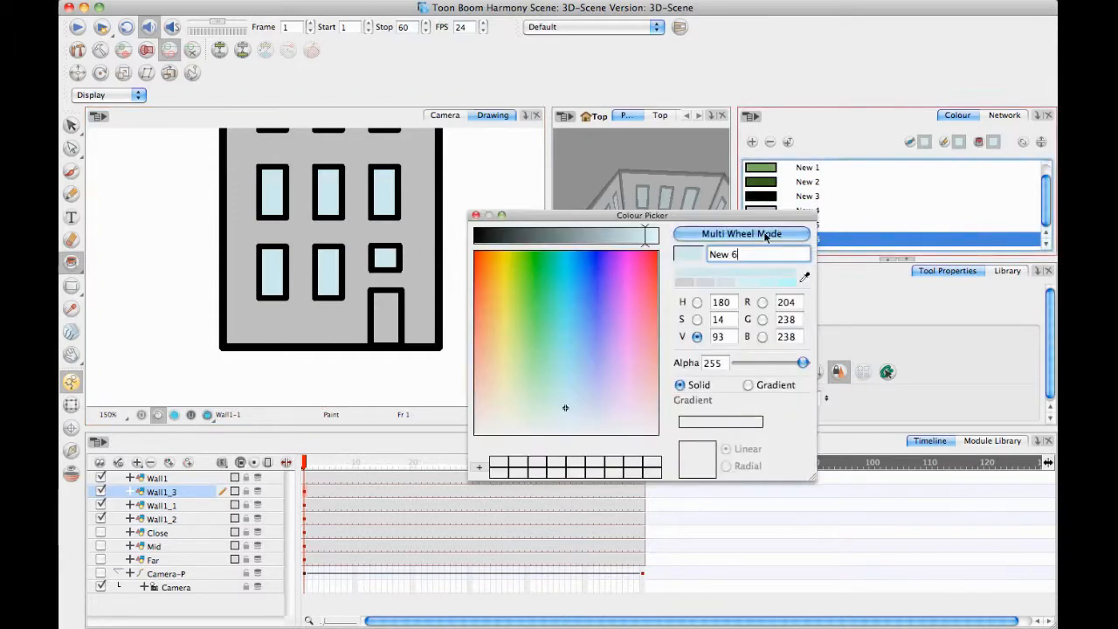
pyautogui.click(483, 236)
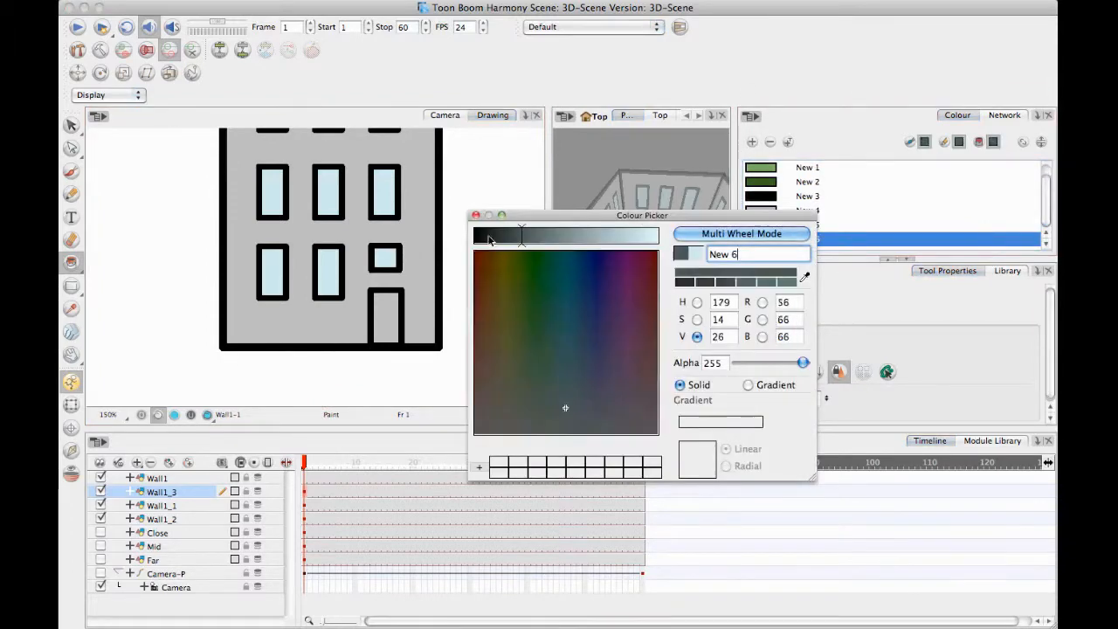
pyautogui.click(378, 319)
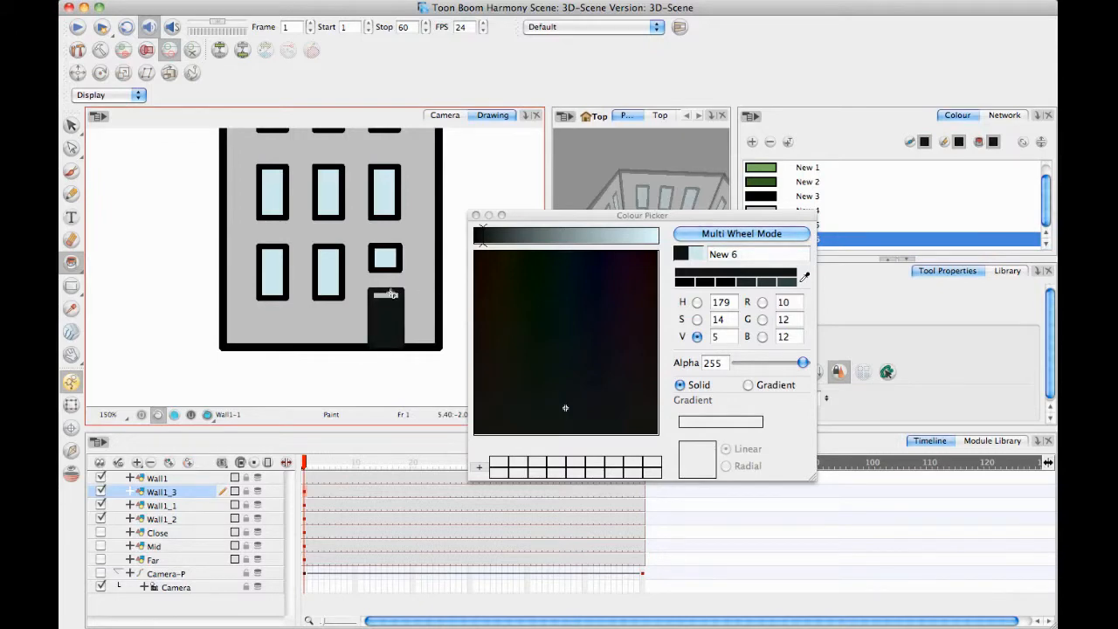
pyautogui.click(477, 215)
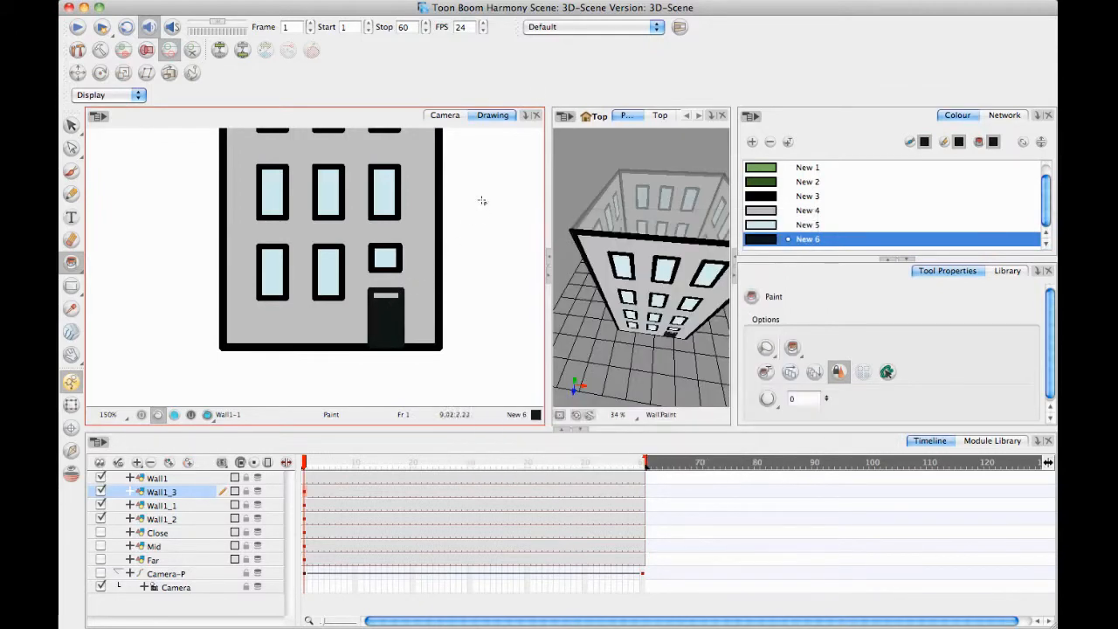
# Fill the remaining grey strip near the top of the door with the near-black New 6.
pyautogui.scroll(3, 419, 263)
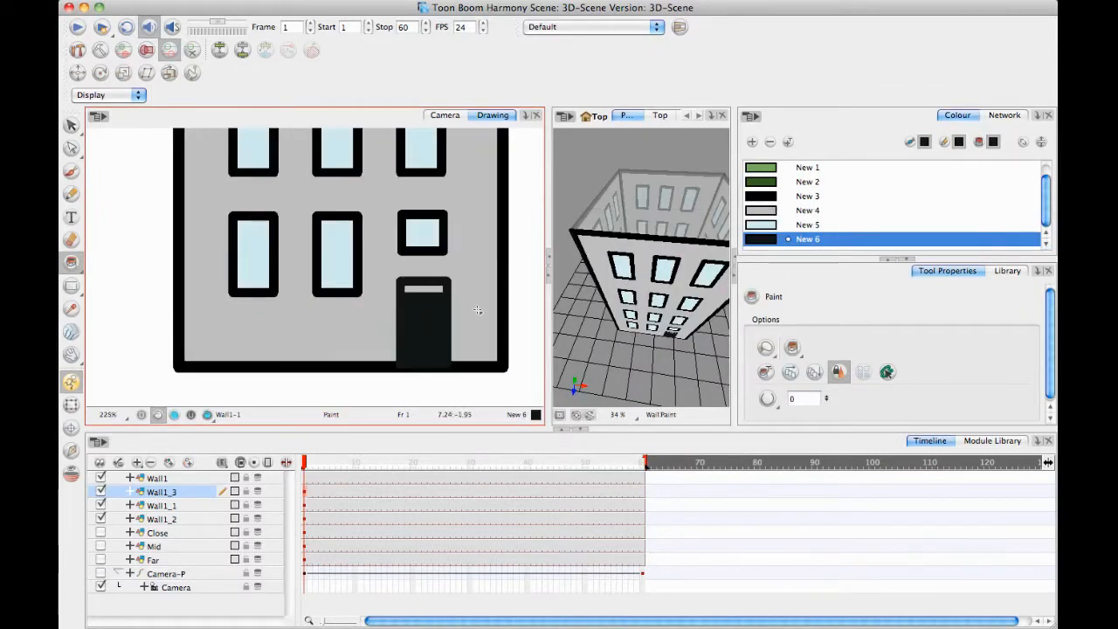
pyautogui.scroll(1, 444, 278)
pyautogui.click(380, 257)
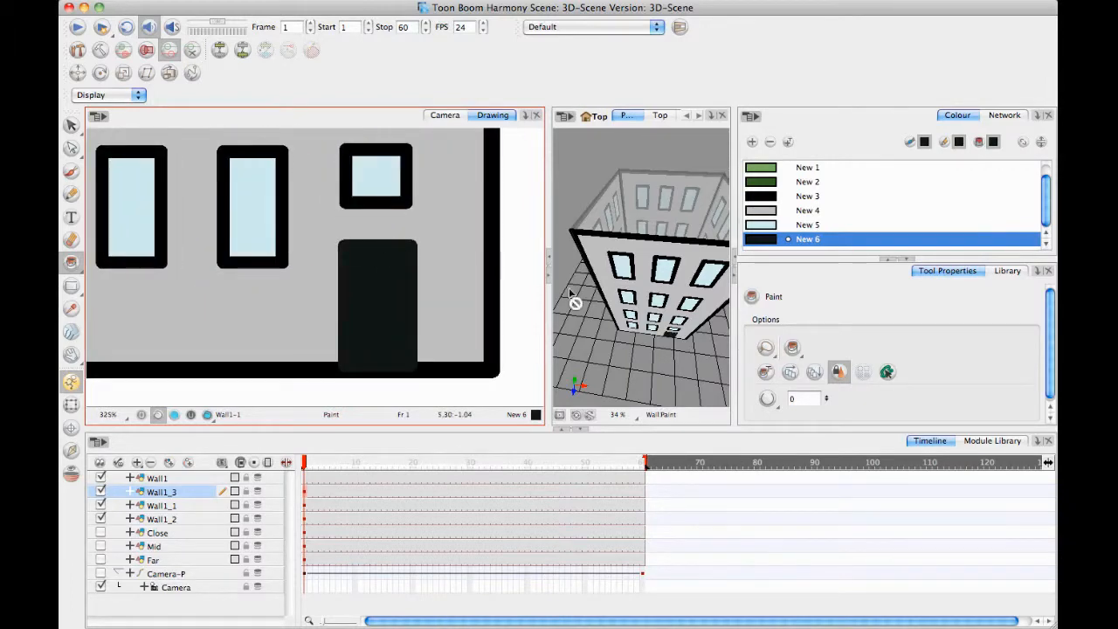
pyautogui.scroll(-8, 478, 272)
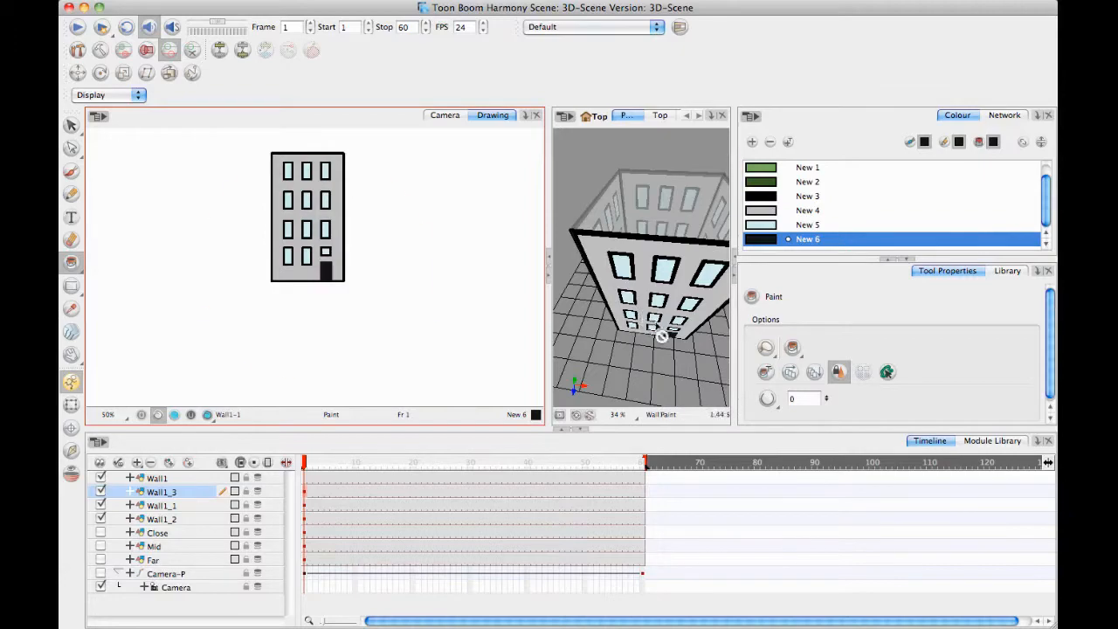
# Duplicate the Wall1 layer.
pyautogui.moveTo(659, 324)
pyautogui.mouseDown()
pyautogui.moveTo(651, 276)
pyautogui.moveTo(517, 257)
pyautogui.moveTo(691, 281)
pyautogui.moveTo(623, 297)
pyautogui.moveTo(619, 283)
pyautogui.moveTo(664, 262)
pyautogui.moveTo(701, 168)
pyautogui.moveTo(655, 262)
pyautogui.moveTo(673, 301)
pyautogui.mouseUp()
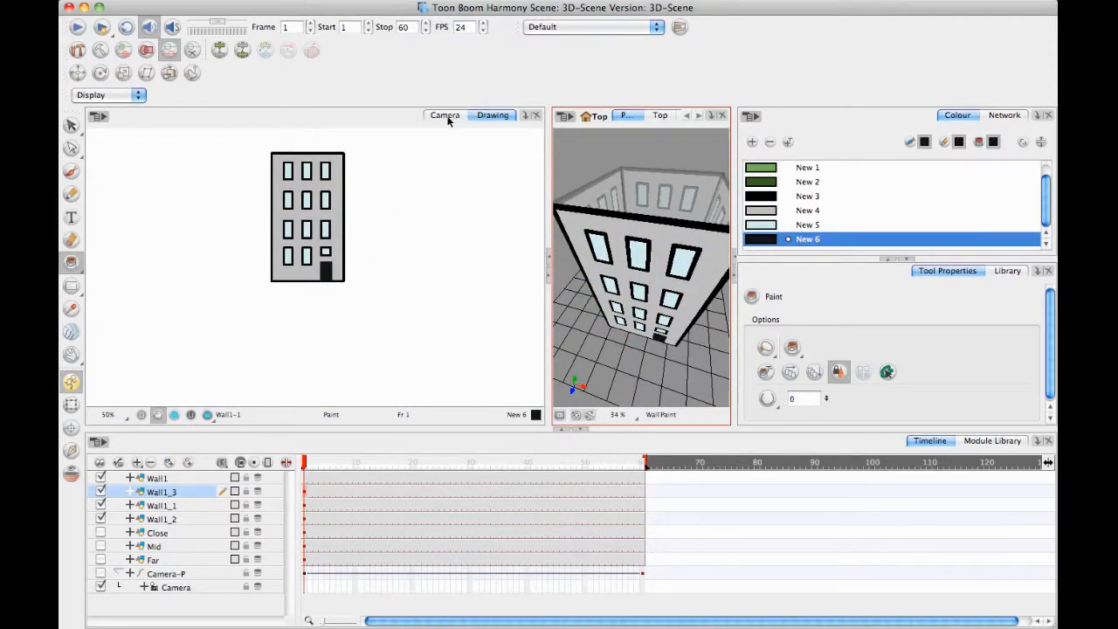
pyautogui.press('space')
pyautogui.moveTo(359, 234); pyautogui.dragTo(369, 316)
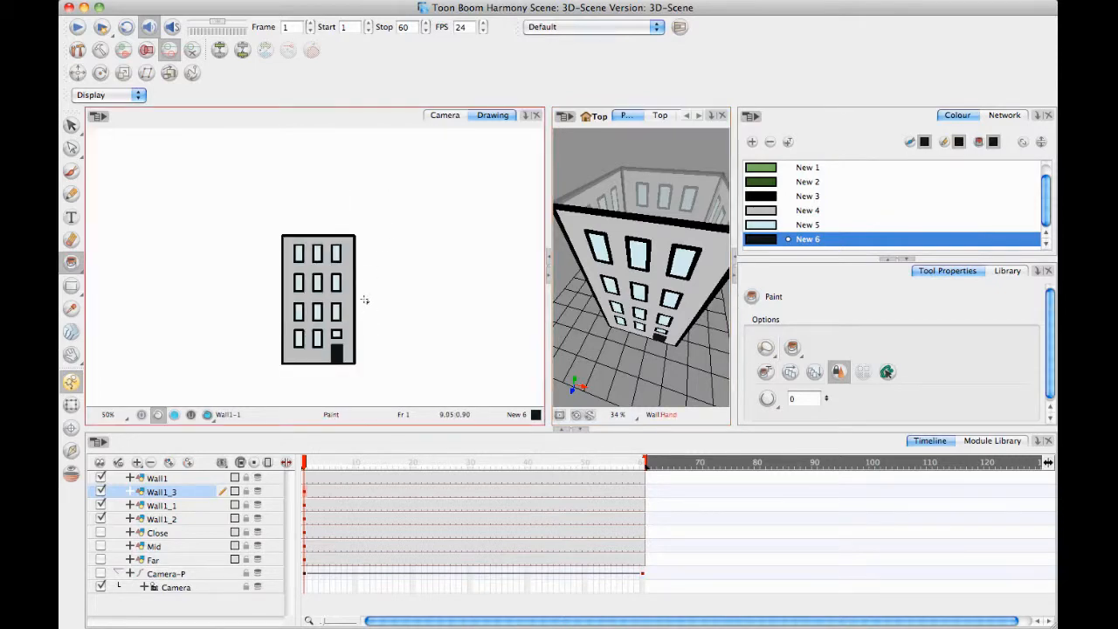
pyautogui.click(183, 479)
pyautogui.rightClick(175, 478)
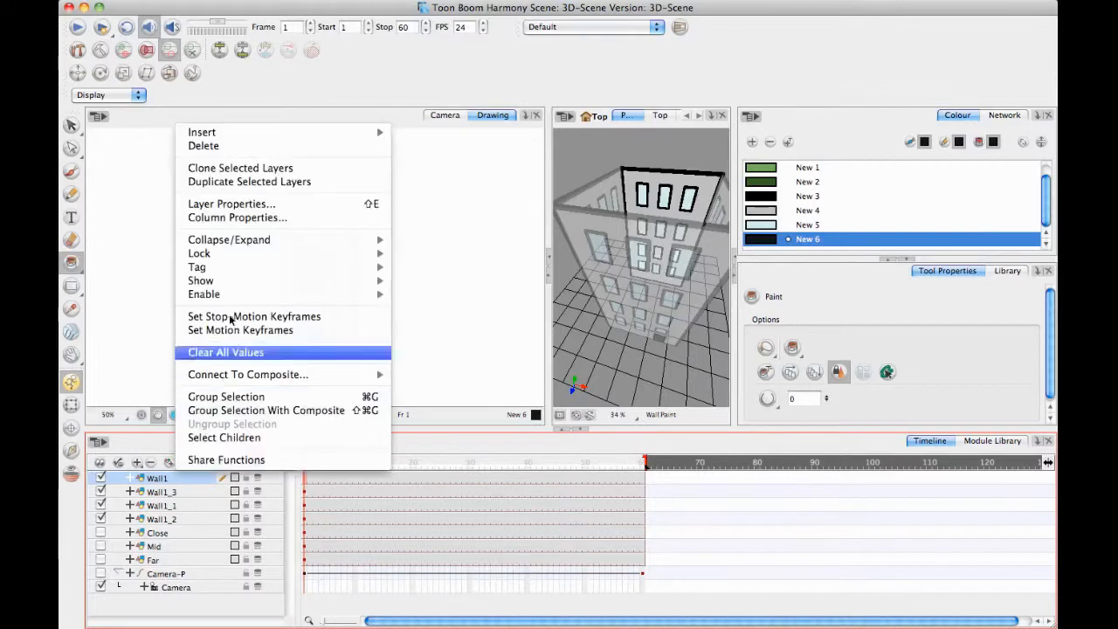
pyautogui.click(246, 182)
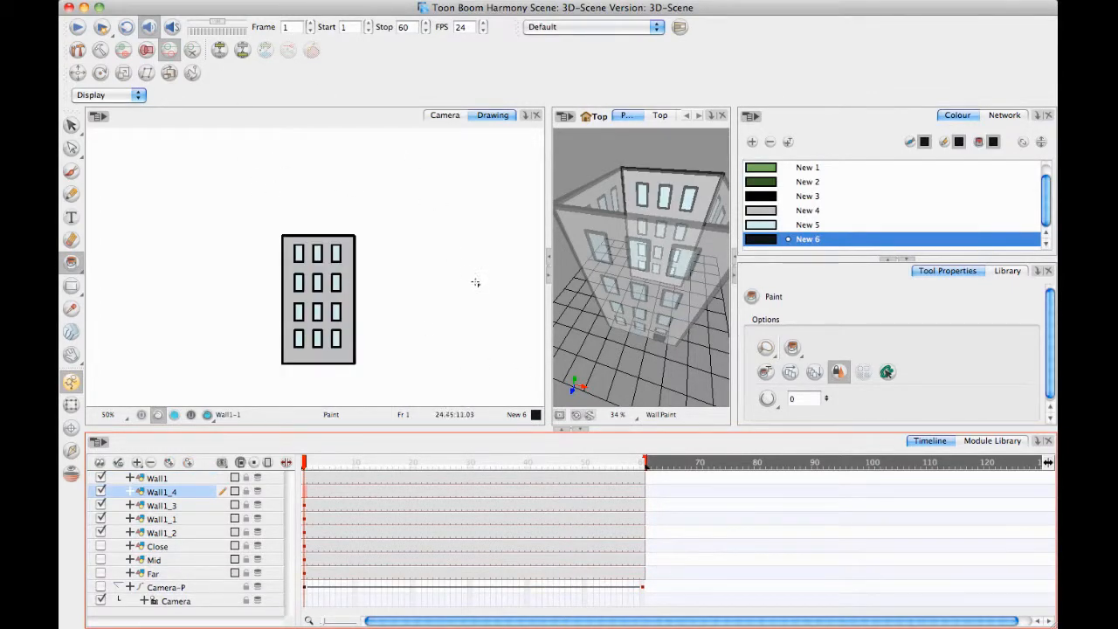
# Draw a black New 3 square outline directly below the wall in Wall1_4, matching the wall's width.
pyautogui.press('2')
pyautogui.moveTo(395, 334)
pyautogui.mouseDown()
pyautogui.moveTo(397, 205)
pyautogui.moveTo(415, 231)
pyautogui.moveTo(364, 274)
pyautogui.mouseUp()
pyautogui.moveTo(380, 326); pyautogui.dragTo(372, 305)
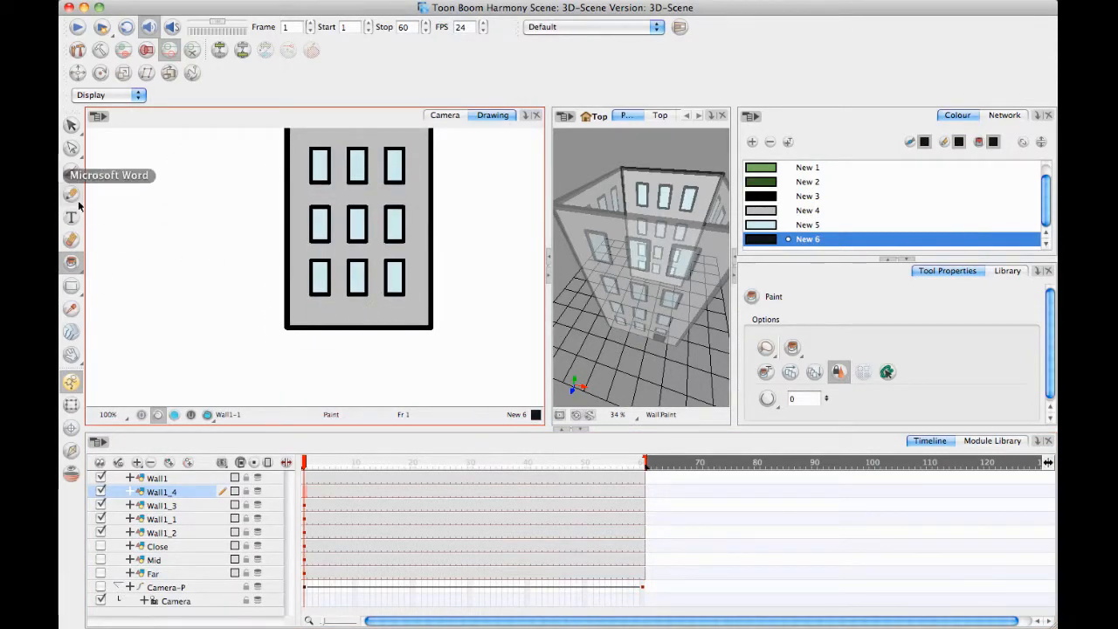
pyautogui.click(71, 286)
pyautogui.moveTo(309, 313); pyautogui.dragTo(311, 300)
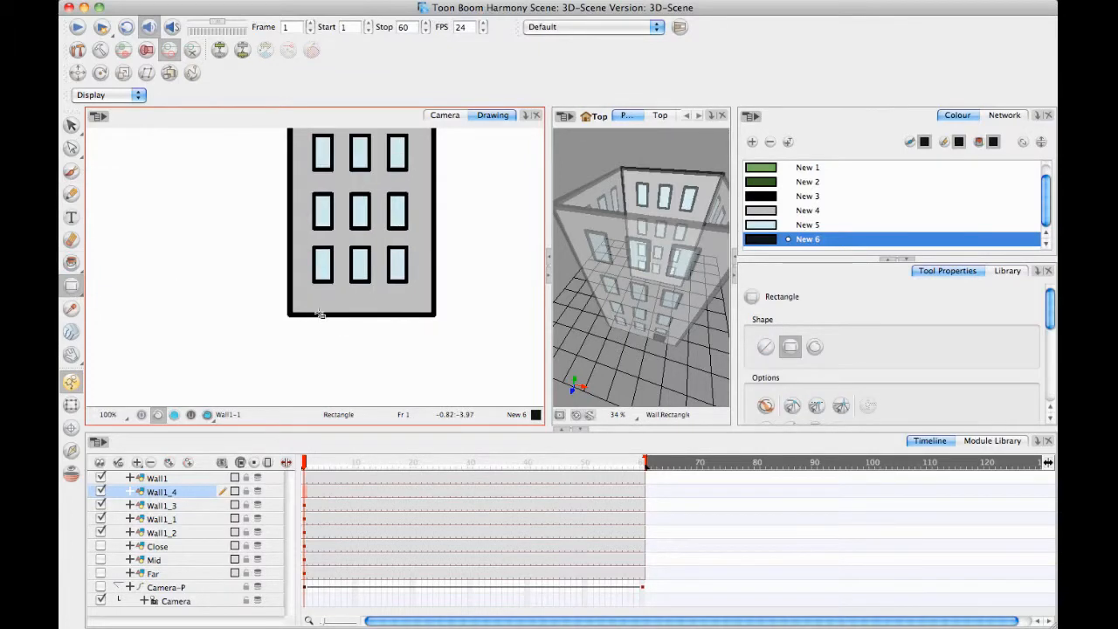
pyautogui.click(777, 198)
pyautogui.press('2')
pyautogui.moveTo(342, 350); pyautogui.dragTo(350, 308)
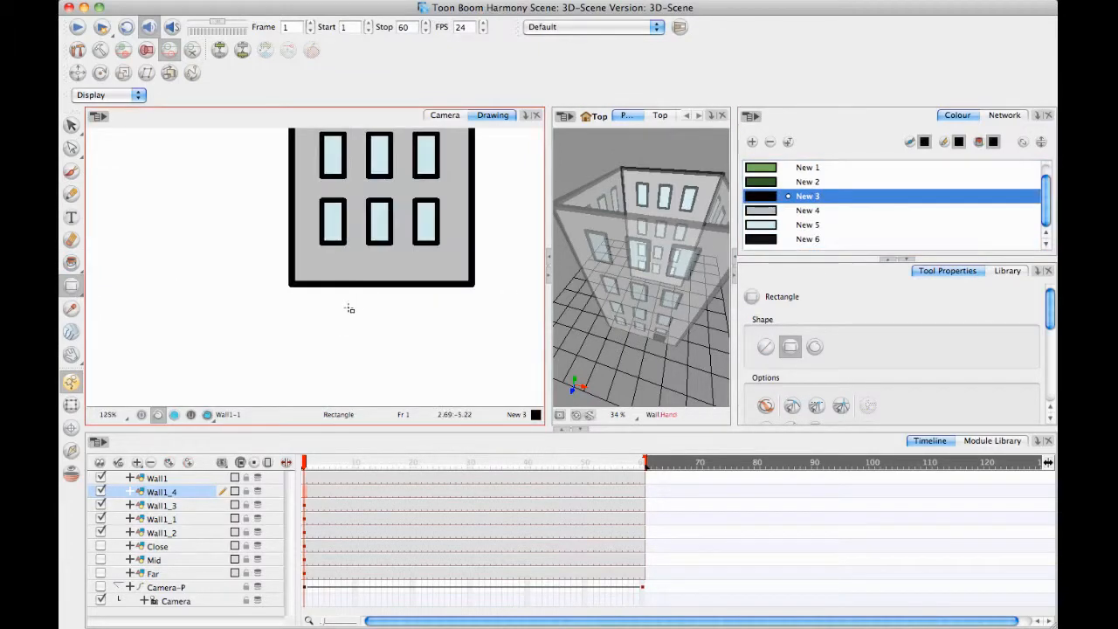
pyautogui.moveTo(293, 282); pyautogui.dragTo(338, 357)
pyautogui.press('super+z')
pyautogui.moveTo(301, 293); pyautogui.dragTo(475, 390)
# Select the new square's outline below the wall and increase its pencil thickness to 34.9.
pyautogui.moveTo(500, 297); pyautogui.dragTo(524, 185)
pyautogui.press('1')
pyautogui.press('1')
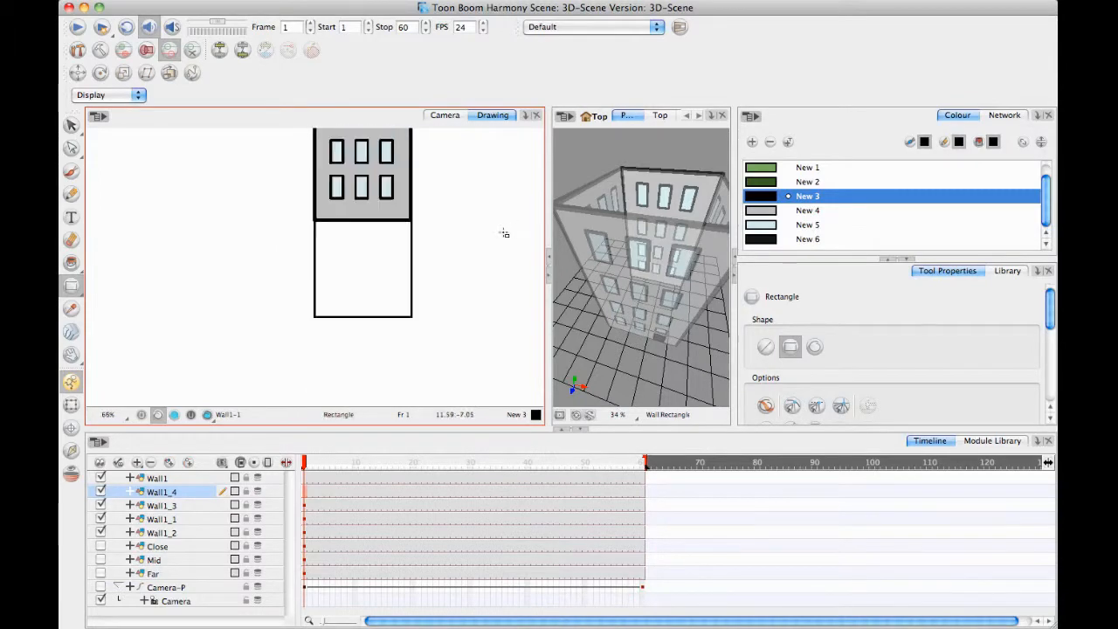
pyautogui.moveTo(439, 242); pyautogui.dragTo(433, 290)
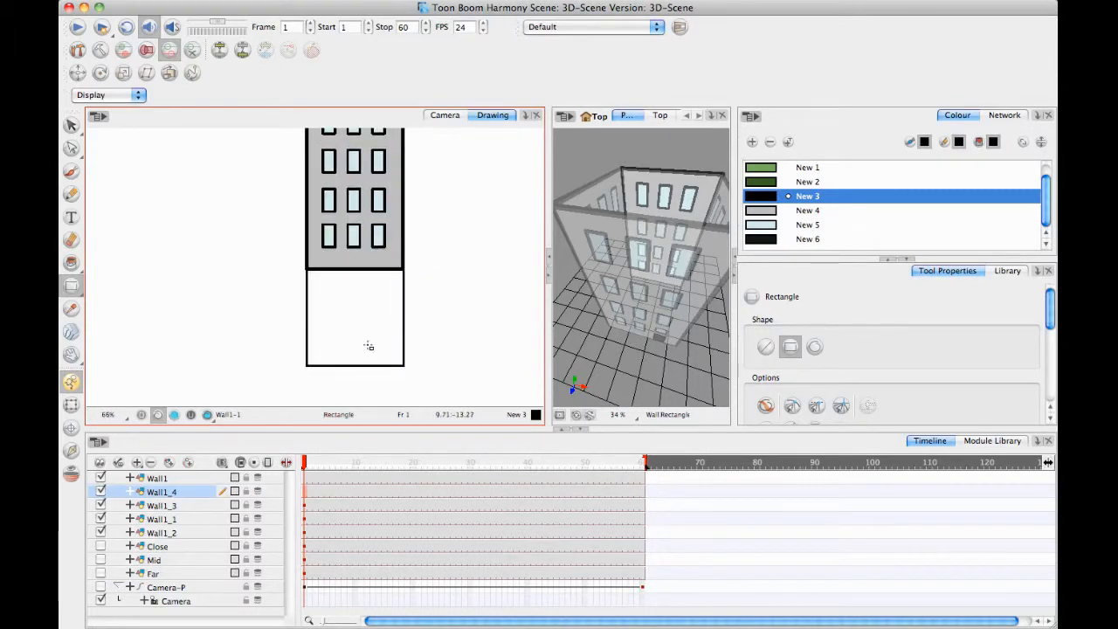
pyautogui.click(71, 125)
pyautogui.moveTo(307, 383); pyautogui.dragTo(346, 341)
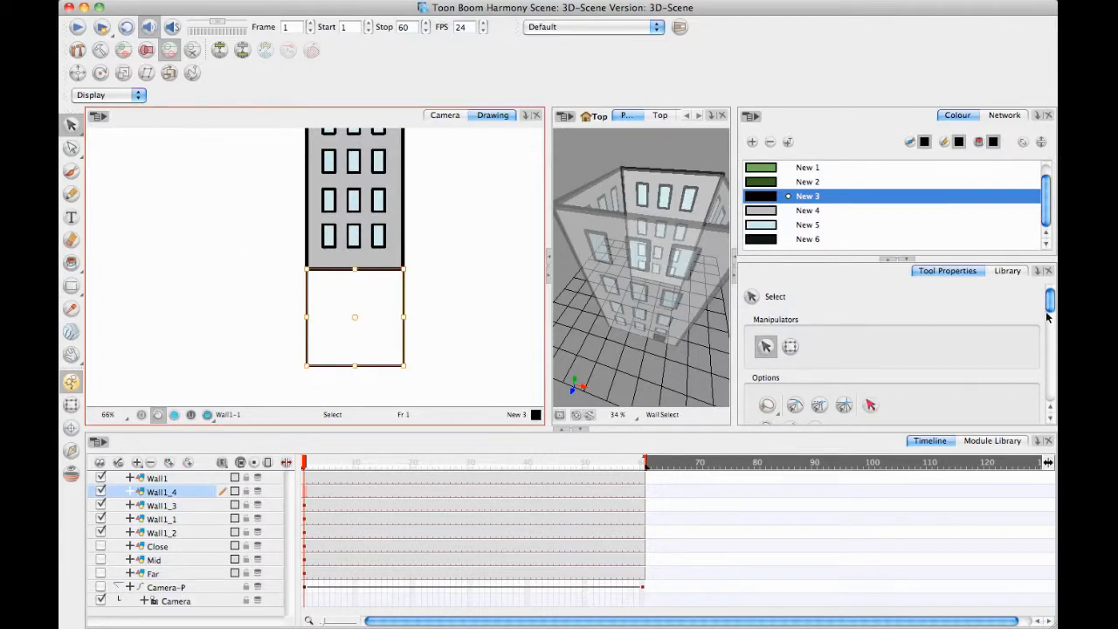
pyautogui.moveTo(1049, 316); pyautogui.dragTo(1011, 357)
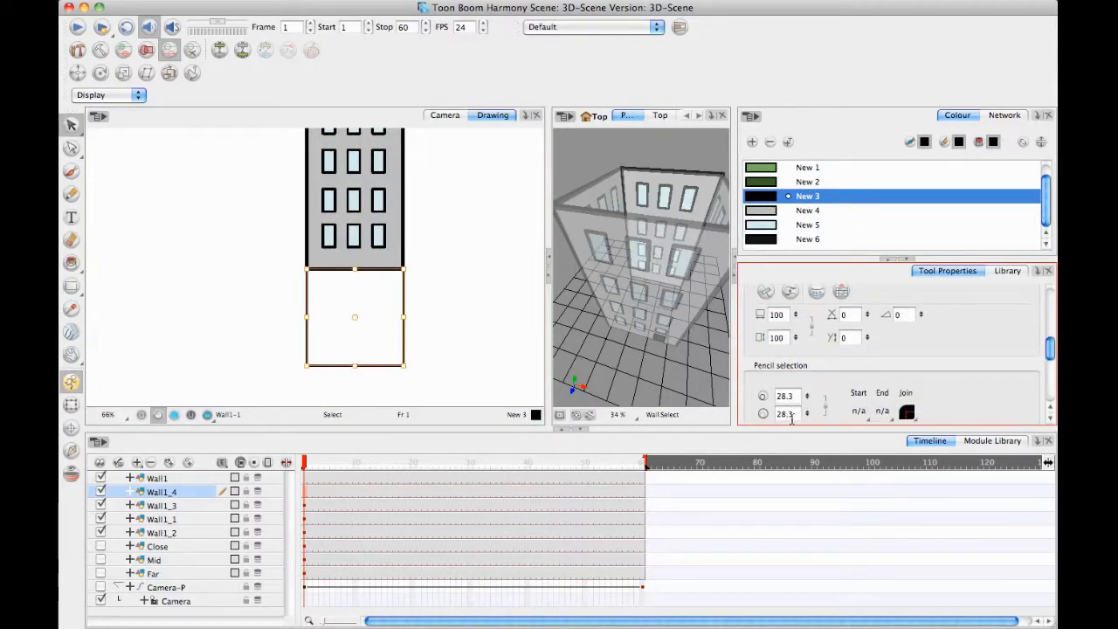
pyautogui.moveTo(805, 417); pyautogui.dragTo(809, 406)
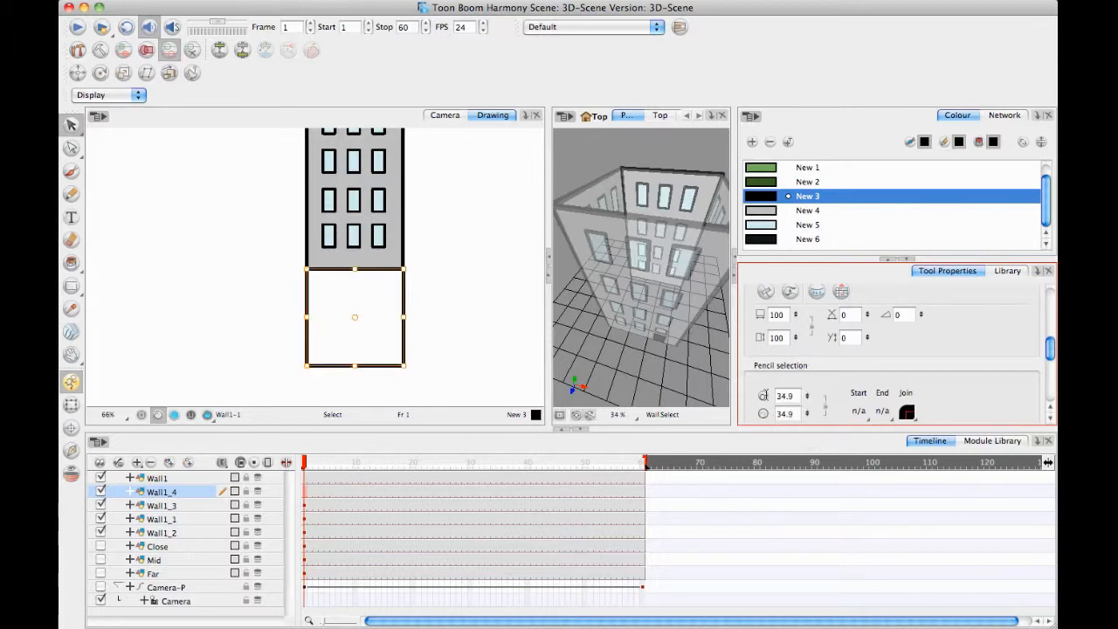
# Resize the square slightly from its lower-right corner to fit its right edge to the wall's outer edge.
pyautogui.click(447, 294)
pyautogui.moveTo(441, 286)
pyautogui.mouseDown()
pyautogui.moveTo(454, 274)
pyautogui.moveTo(407, 311)
pyautogui.moveTo(453, 275)
pyautogui.mouseUp()
pyautogui.press('2')
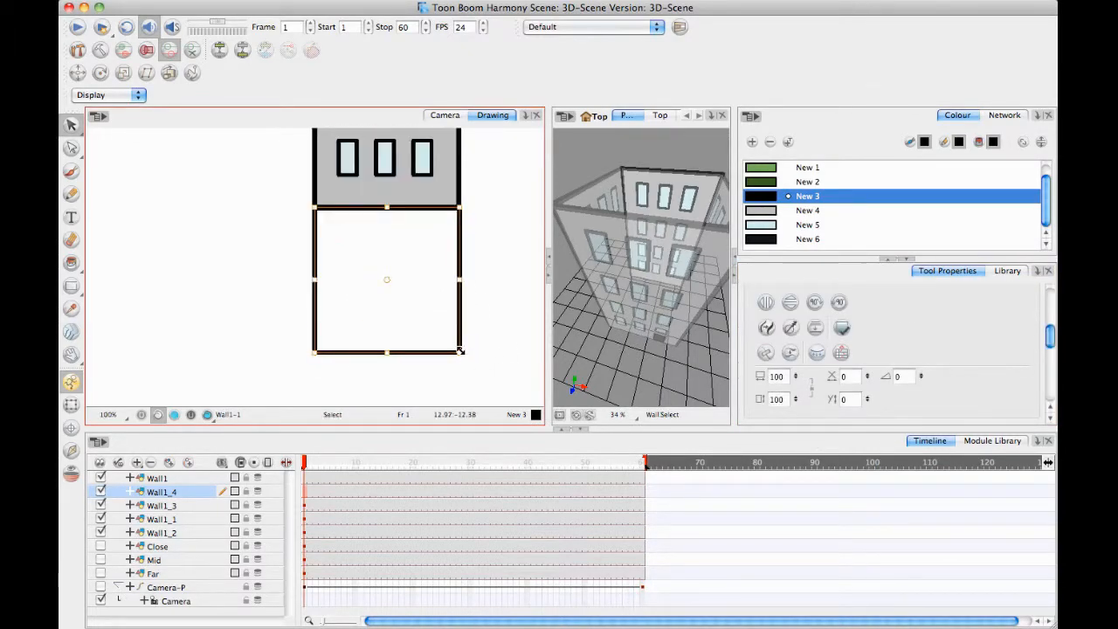
pyautogui.moveTo(460, 350); pyautogui.dragTo(461, 350)
pyautogui.click(505, 304)
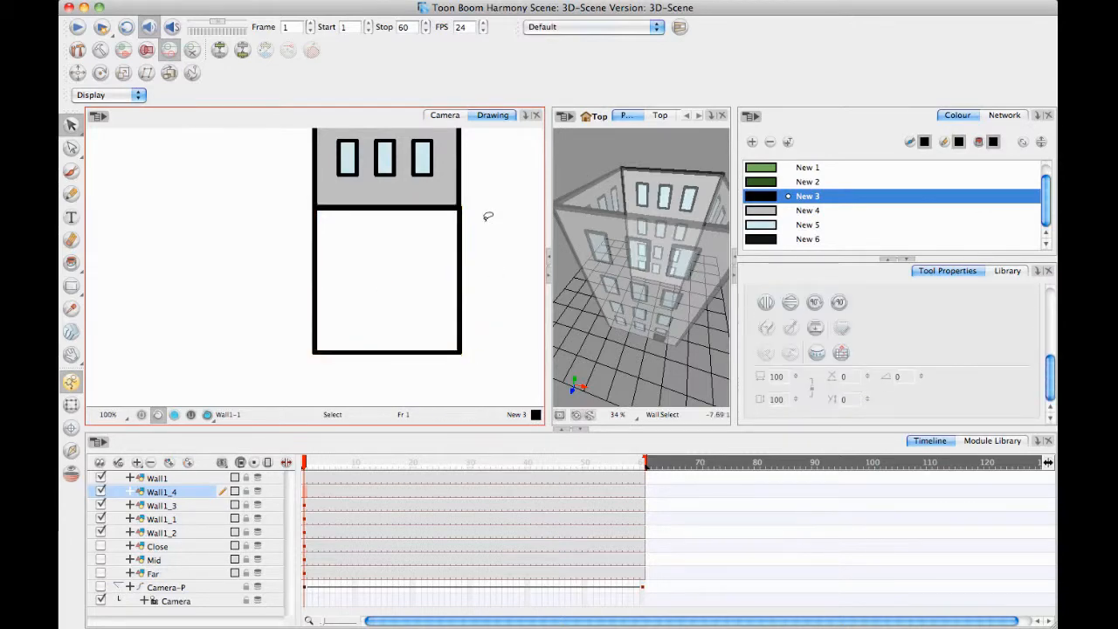
pyautogui.press('1')
pyautogui.press('1')
pyautogui.press('1')
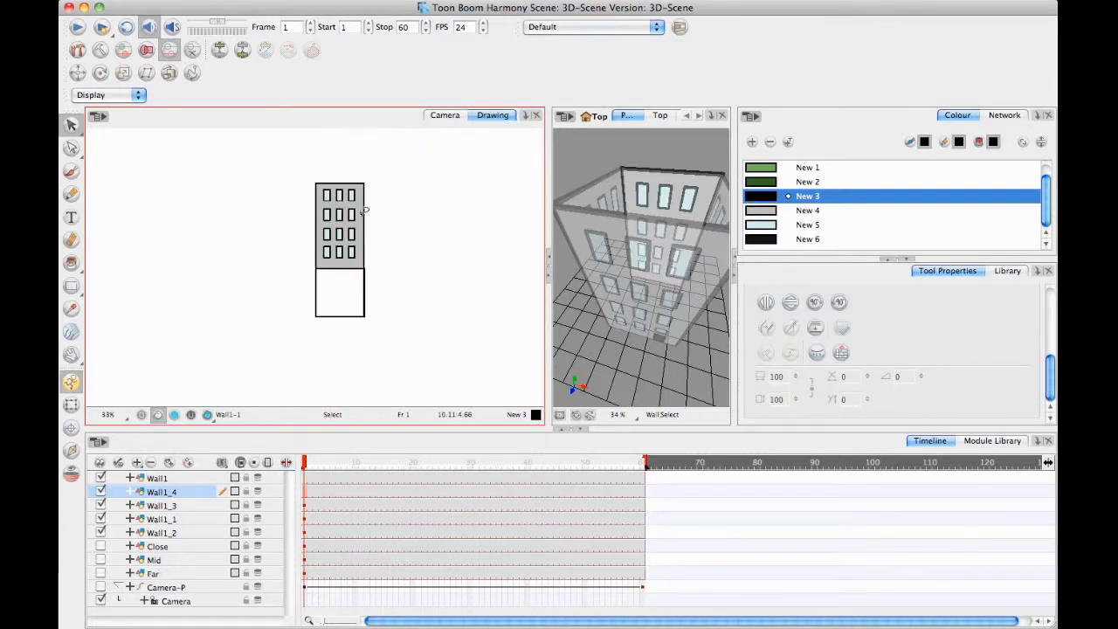
# Delete the wall artwork above the square in Wall1_4, keeping only the square outline.
pyautogui.moveTo(392, 147); pyautogui.dragTo(381, 137)
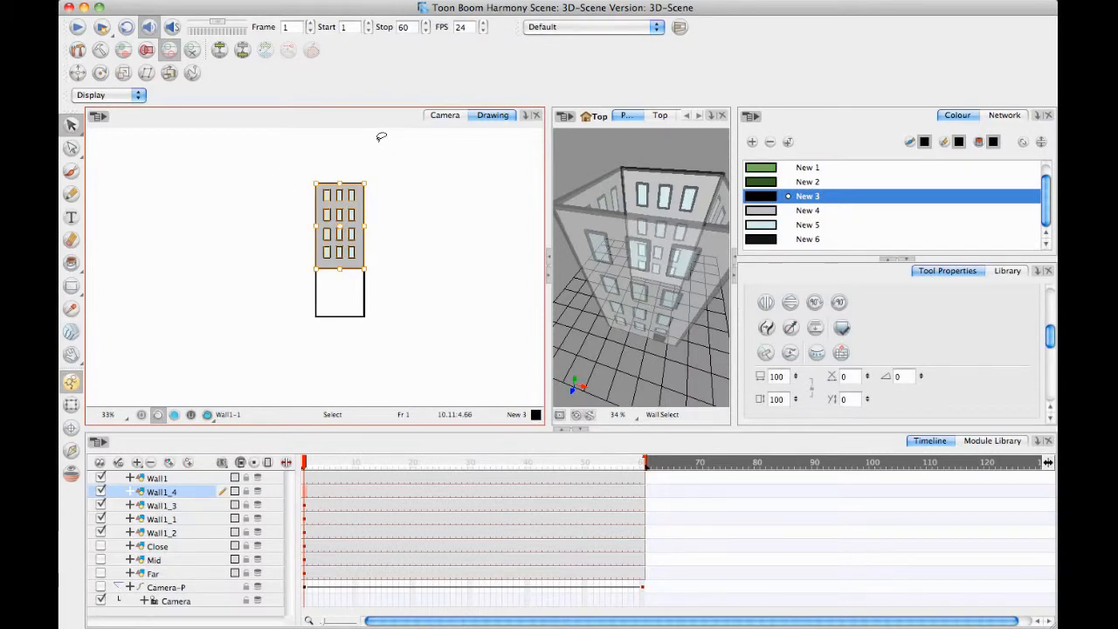
pyautogui.press('1')
pyautogui.press('Delete')
pyautogui.moveTo(365, 247)
pyautogui.mouseDown()
pyautogui.moveTo(318, 254)
pyautogui.moveTo(331, 258)
pyautogui.moveTo(371, 214)
pyautogui.mouseUp()
pyautogui.press('Delete')
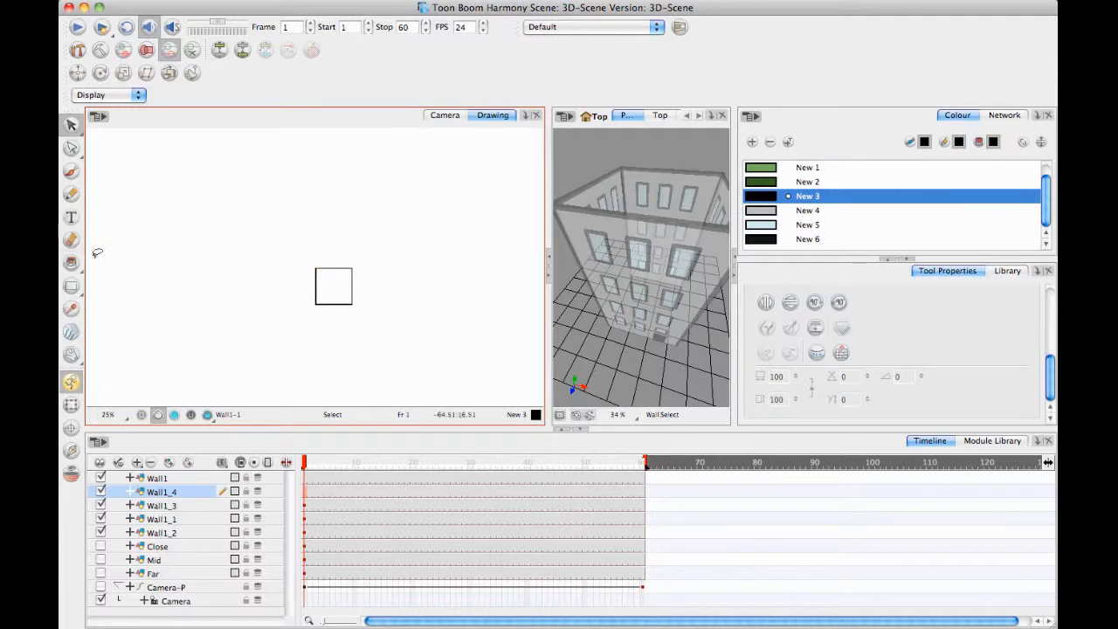
# Fill the square with the grey New 4 colour using the Paint tool.
pyautogui.hotkey('alt', 'i')
pyautogui.click(755, 210)
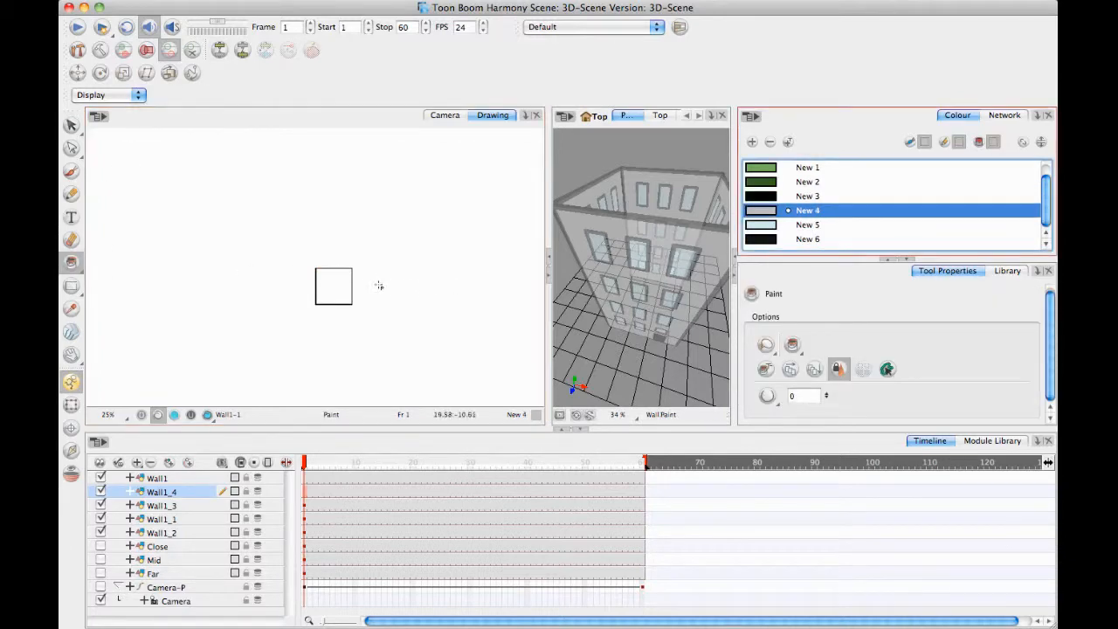
pyautogui.click(349, 286)
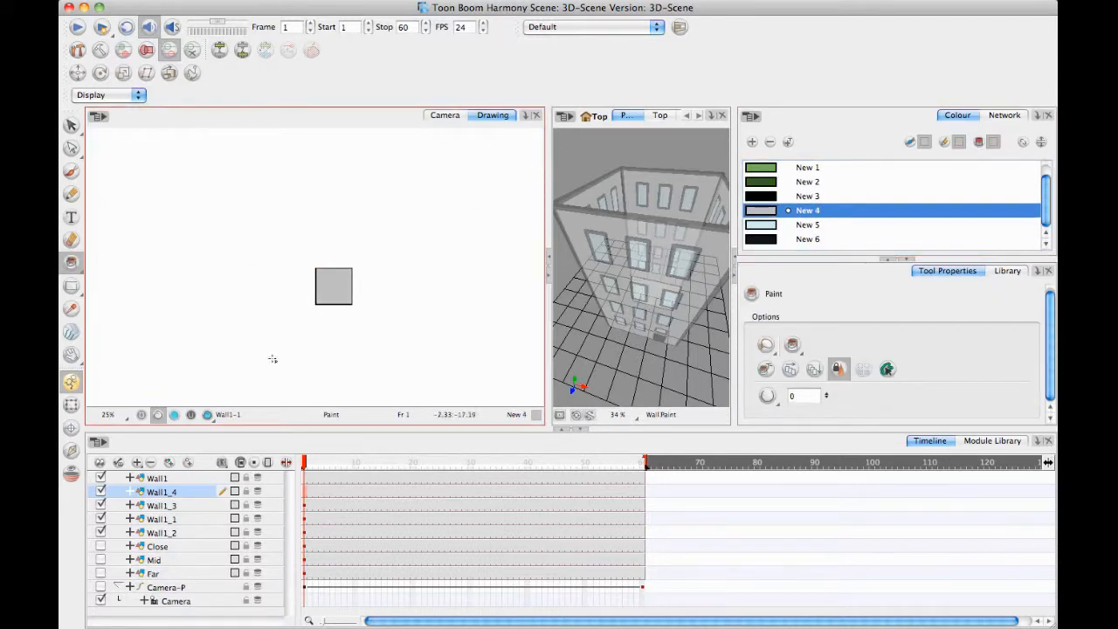
# Rename the Wall1_4 layer as Roof.
pyautogui.click(175, 492)
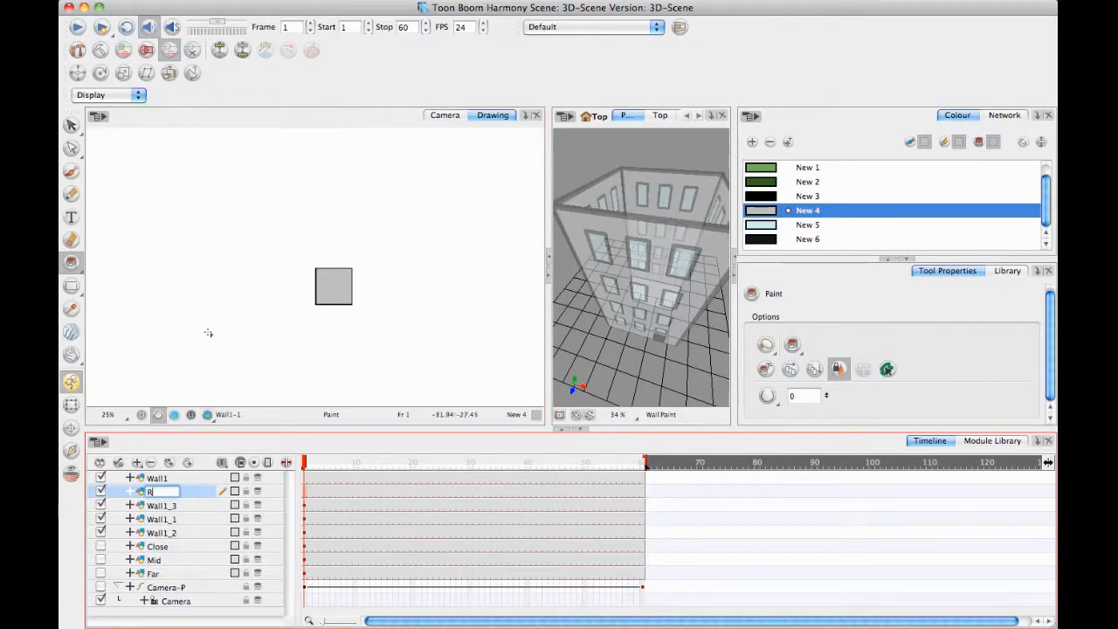
pyautogui.write('Roof')
pyautogui.press('Return')
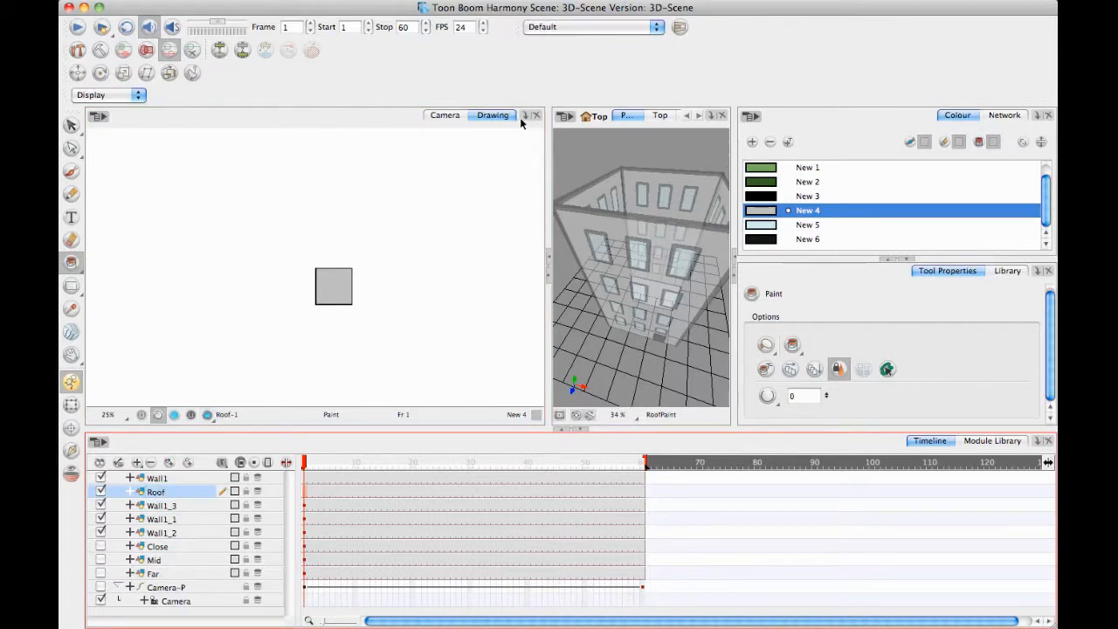
# Enable 3D for the Roof layer and select its square with the Transform tool in the Camera view.
pyautogui.click(444, 115)
pyautogui.scroll(-2, 429, 274)
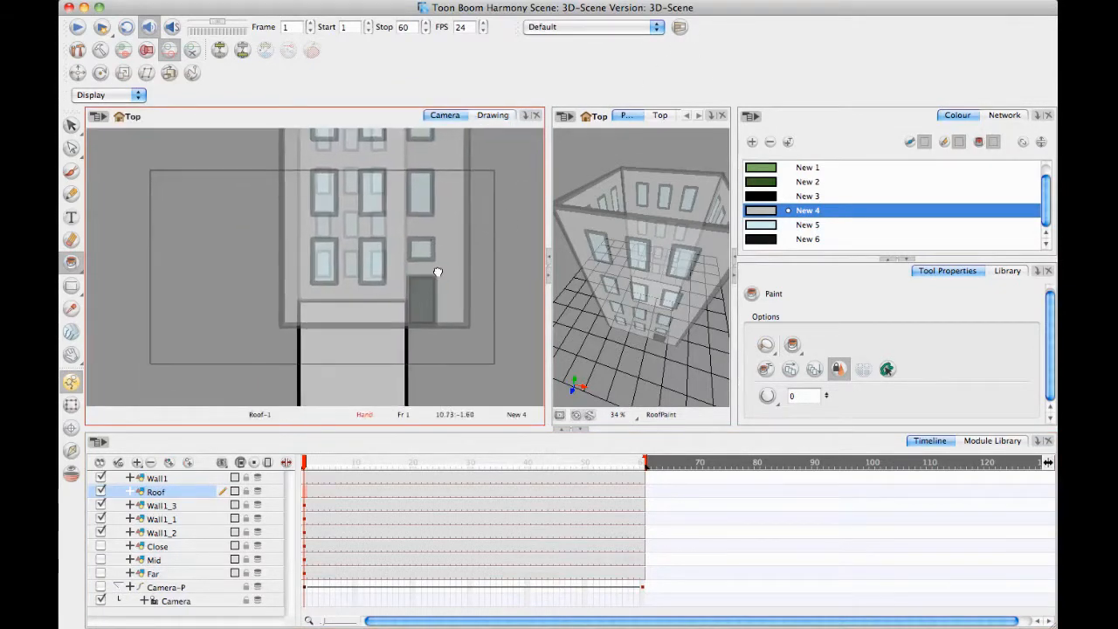
pyautogui.scroll(-1, 417, 289)
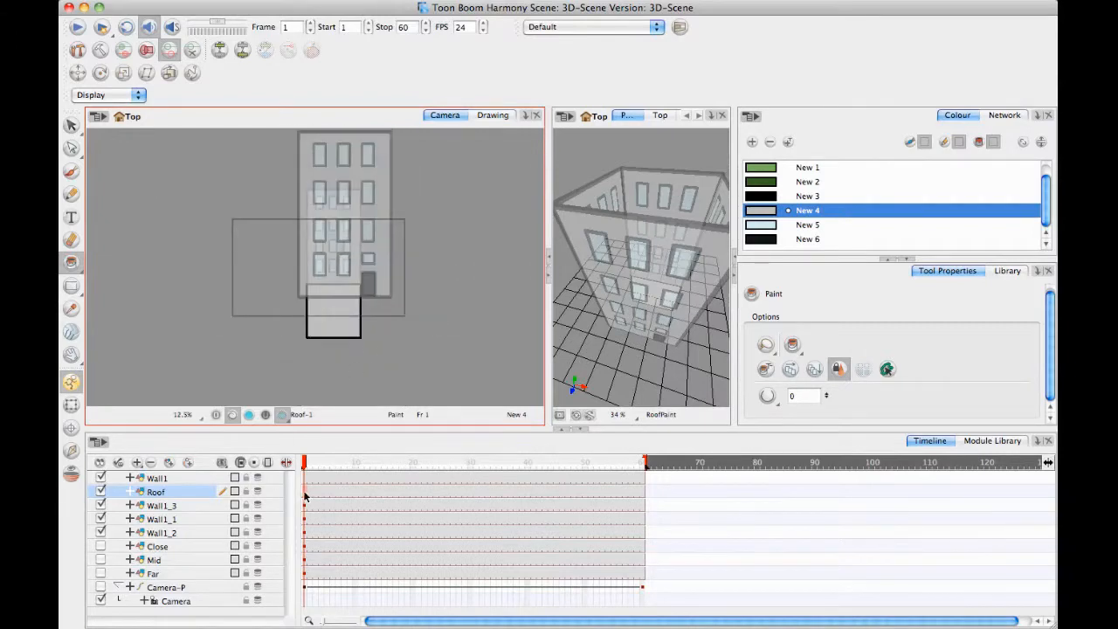
pyautogui.click(305, 496)
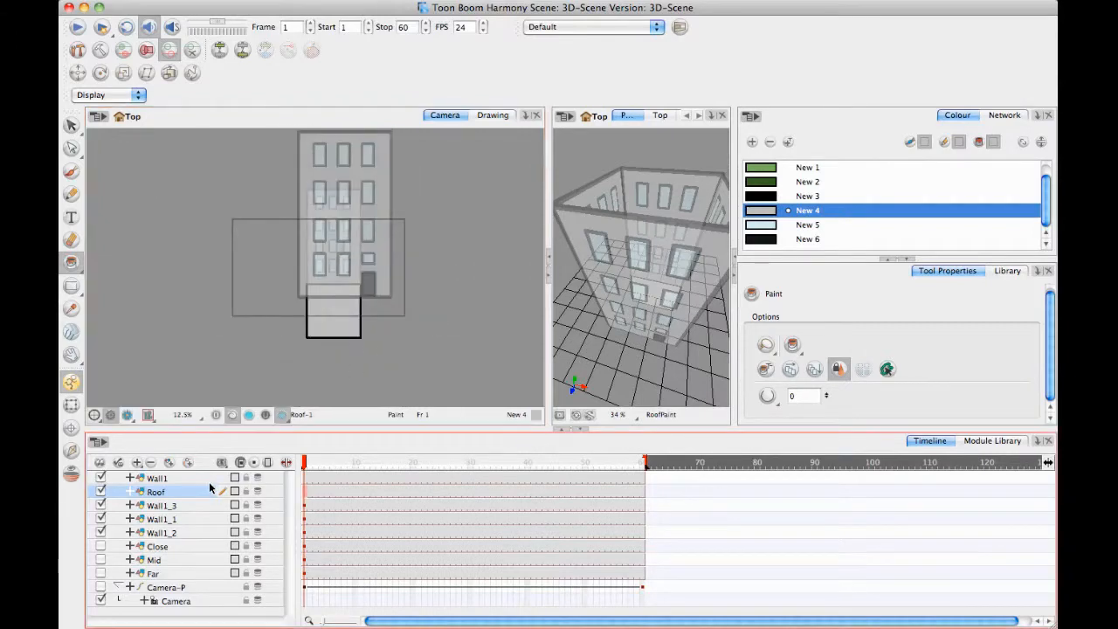
pyautogui.doubleClick(189, 494)
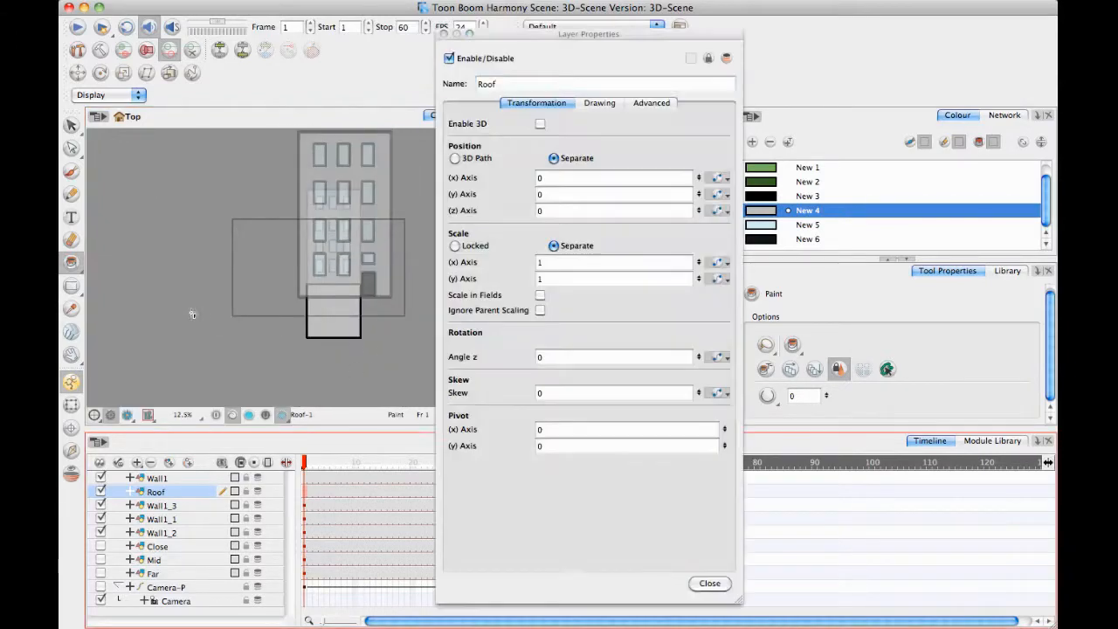
pyautogui.click(540, 124)
pyautogui.click(443, 34)
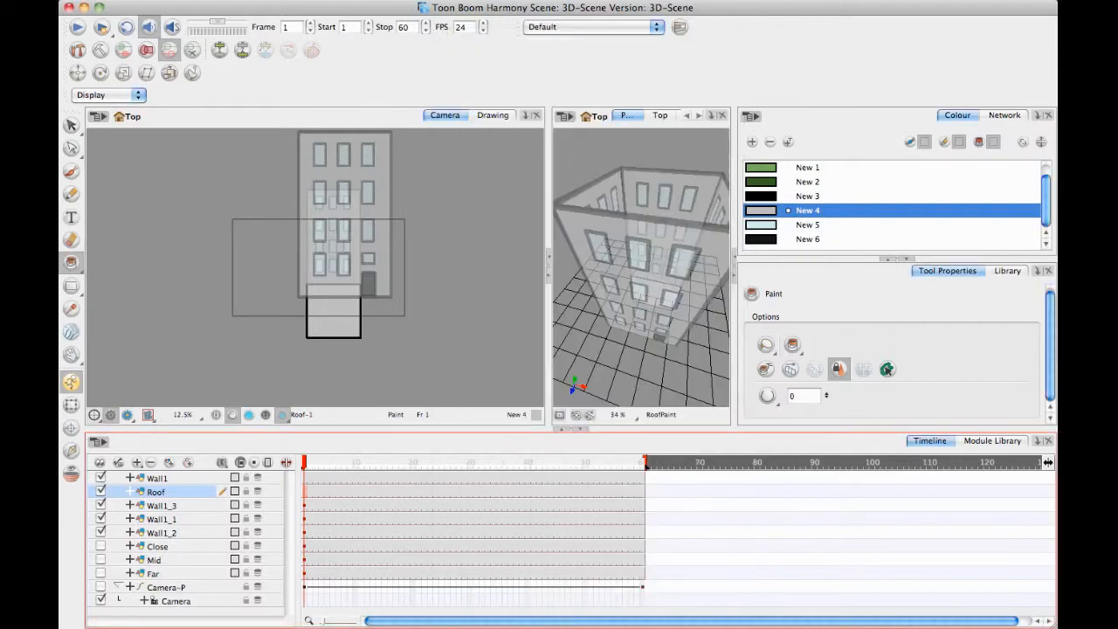
pyautogui.click(73, 405)
pyautogui.click(349, 297)
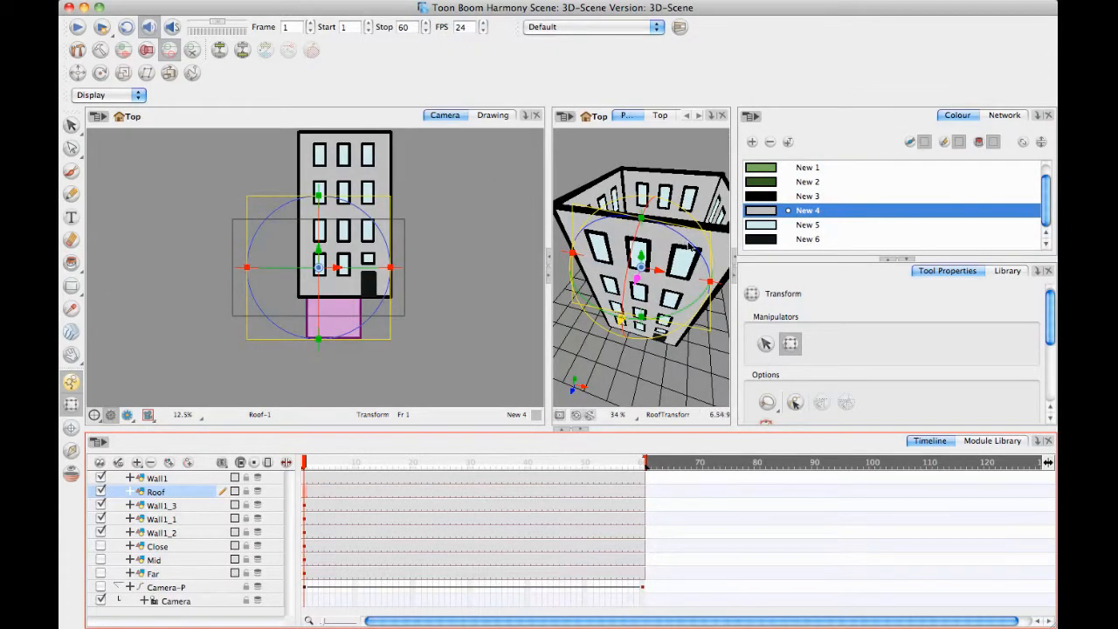
pyautogui.moveTo(691, 241); pyautogui.dragTo(664, 223)
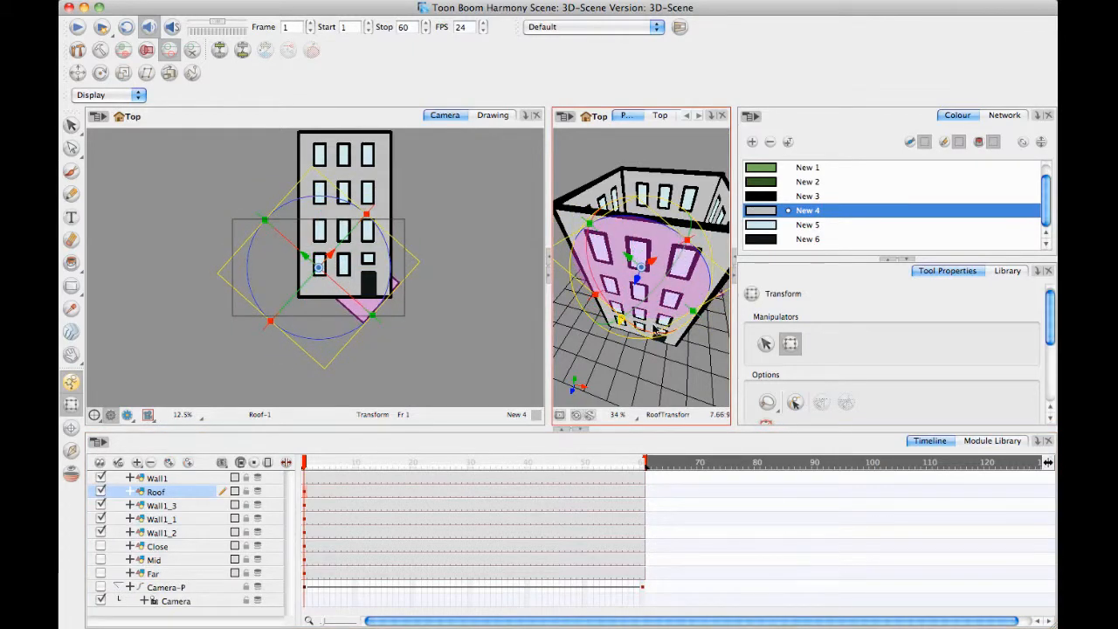
pyautogui.moveTo(655, 329); pyautogui.dragTo(580, 299)
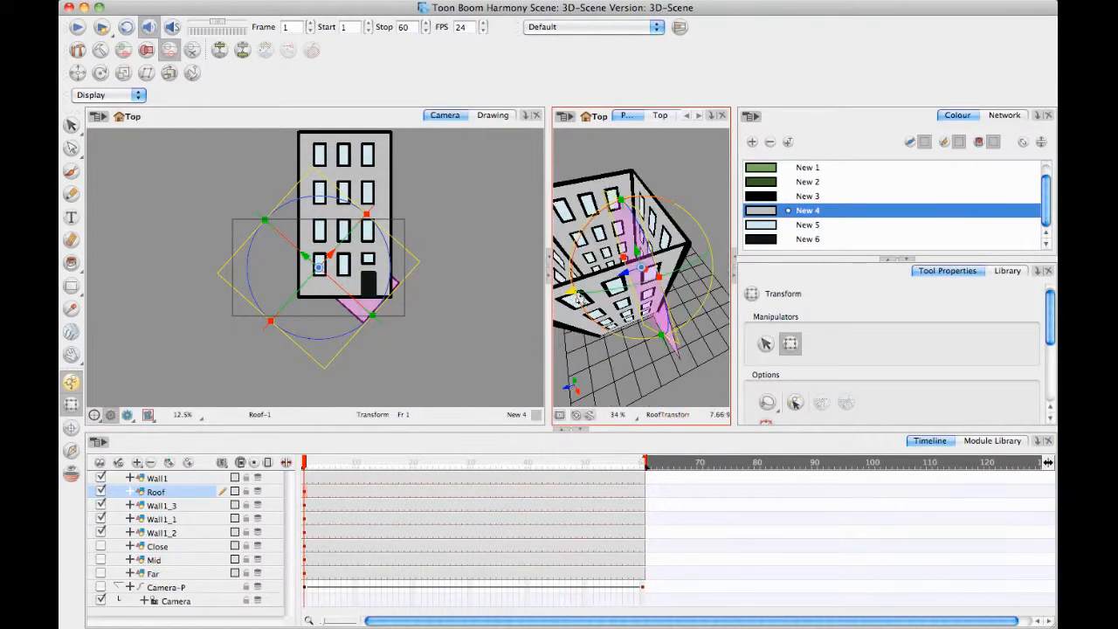
pyautogui.press('super+z')
# Rotate the roof about its x axis until it lies flat, and set its exact x rotation to 90.
pyautogui.moveTo(667, 289); pyautogui.dragTo(583, 199)
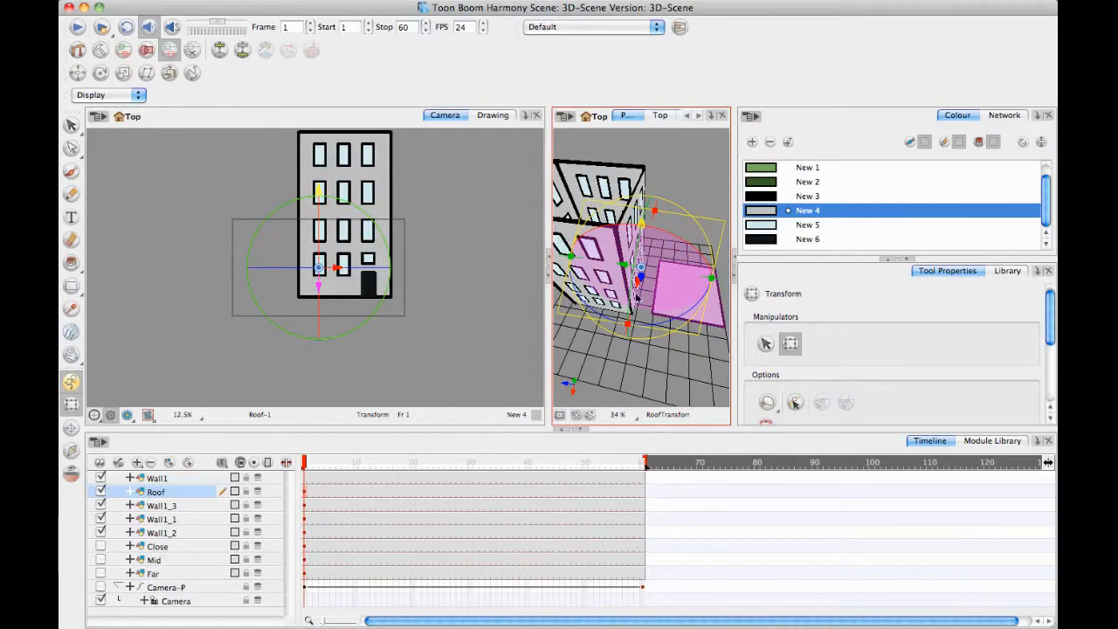
pyautogui.doubleClick(180, 494)
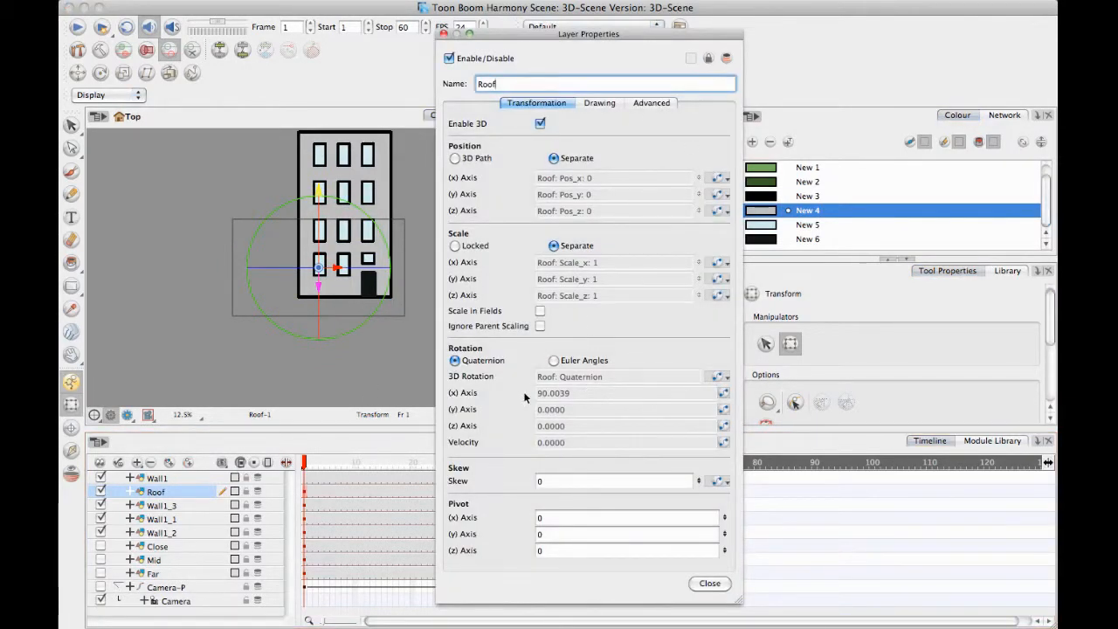
pyautogui.click(723, 394)
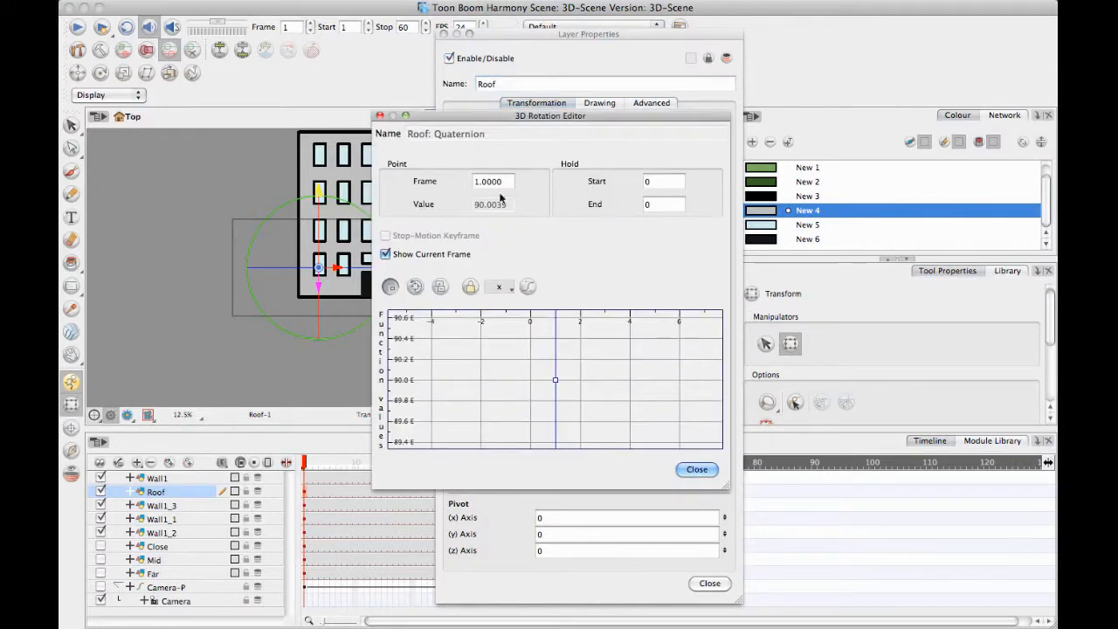
pyautogui.click(556, 379)
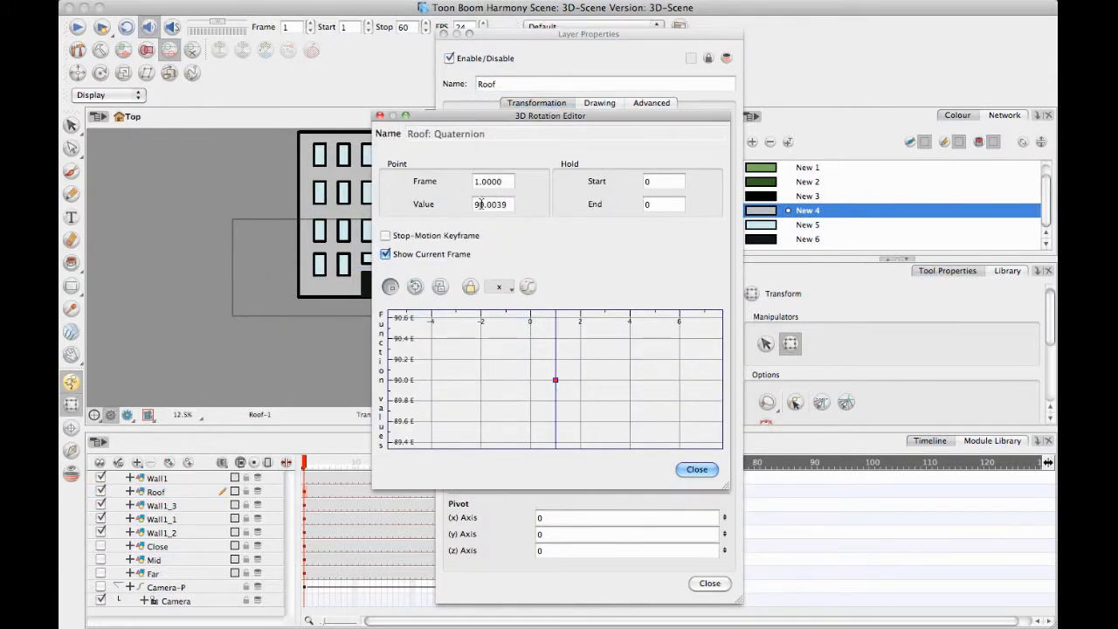
pyautogui.doubleClick(481, 204)
pyautogui.write('9')
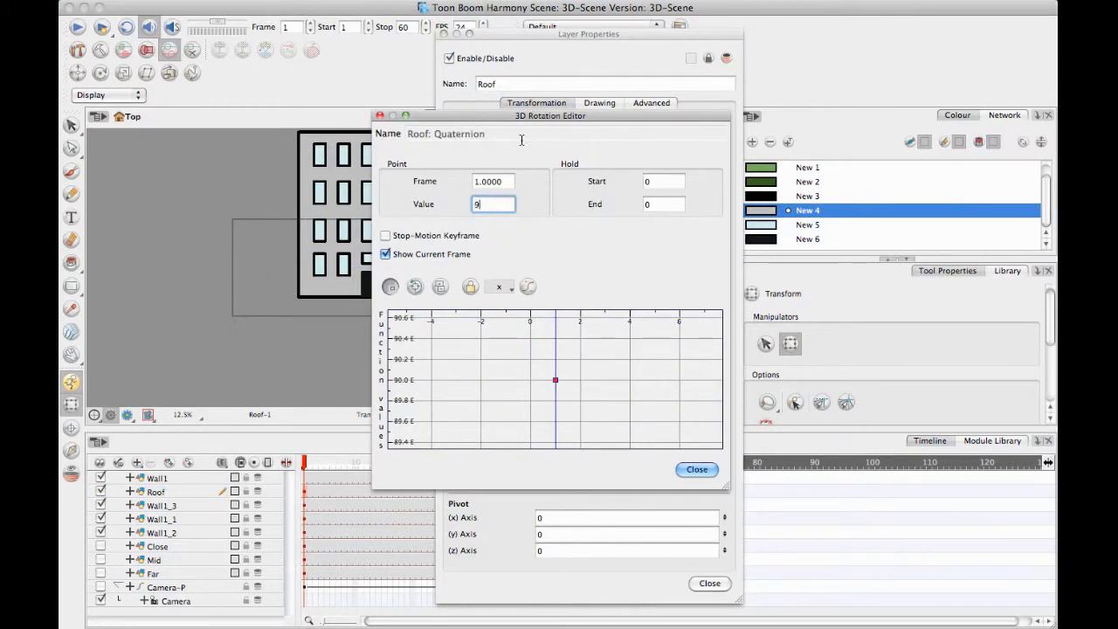
pyautogui.write('0')
pyautogui.press('Return')
pyautogui.click(697, 471)
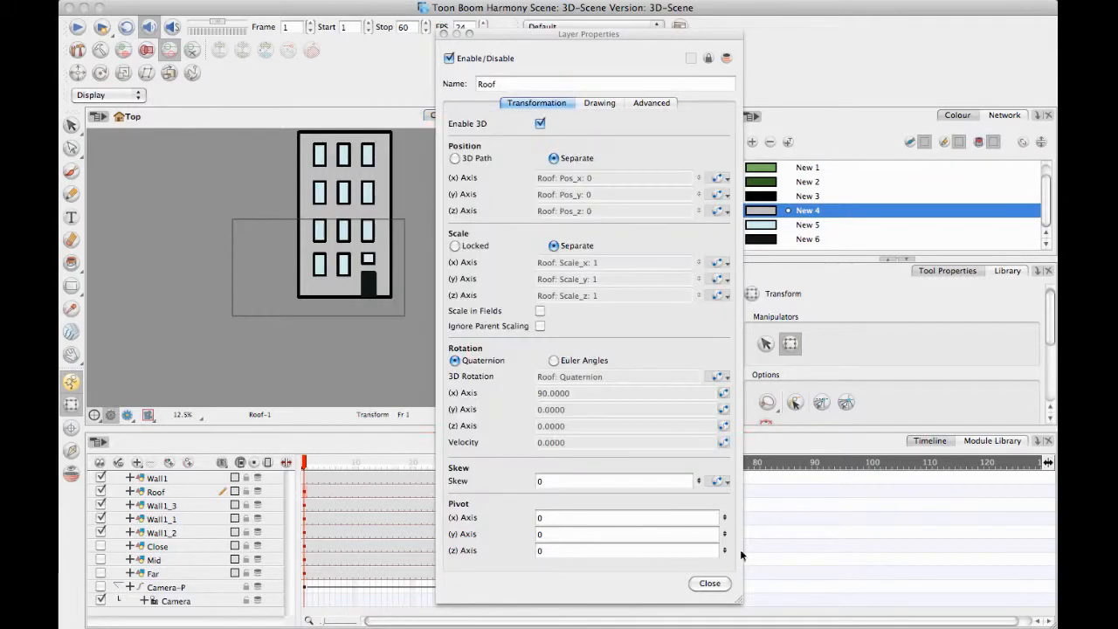
pyautogui.click(710, 583)
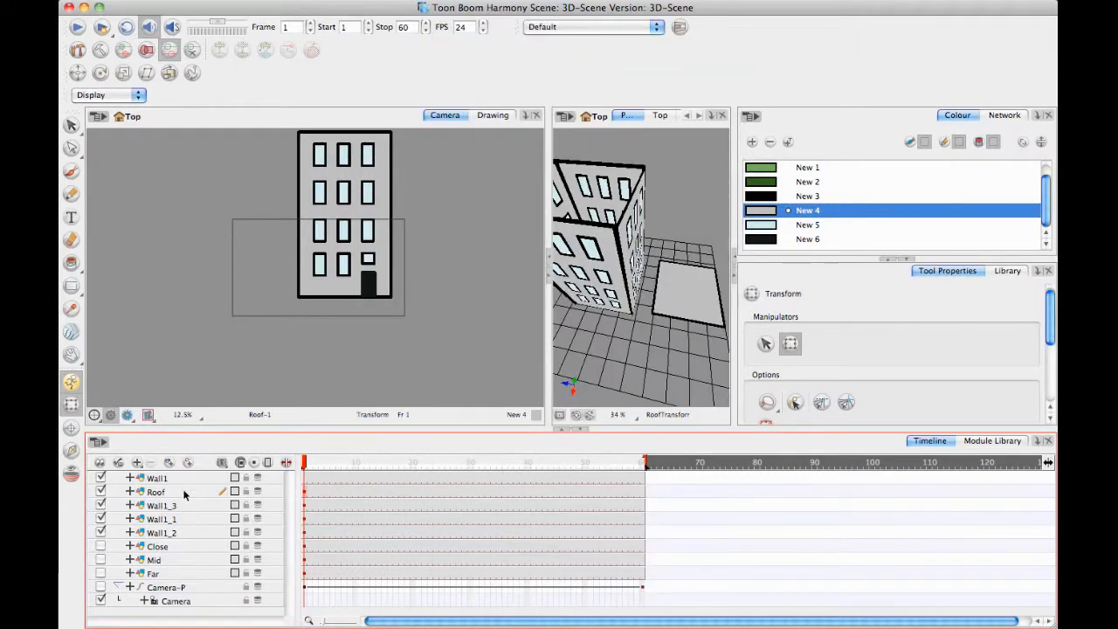
# Select the Roof layer and raise the flat square vertically toward the top of the building.
pyautogui.click(184, 496)
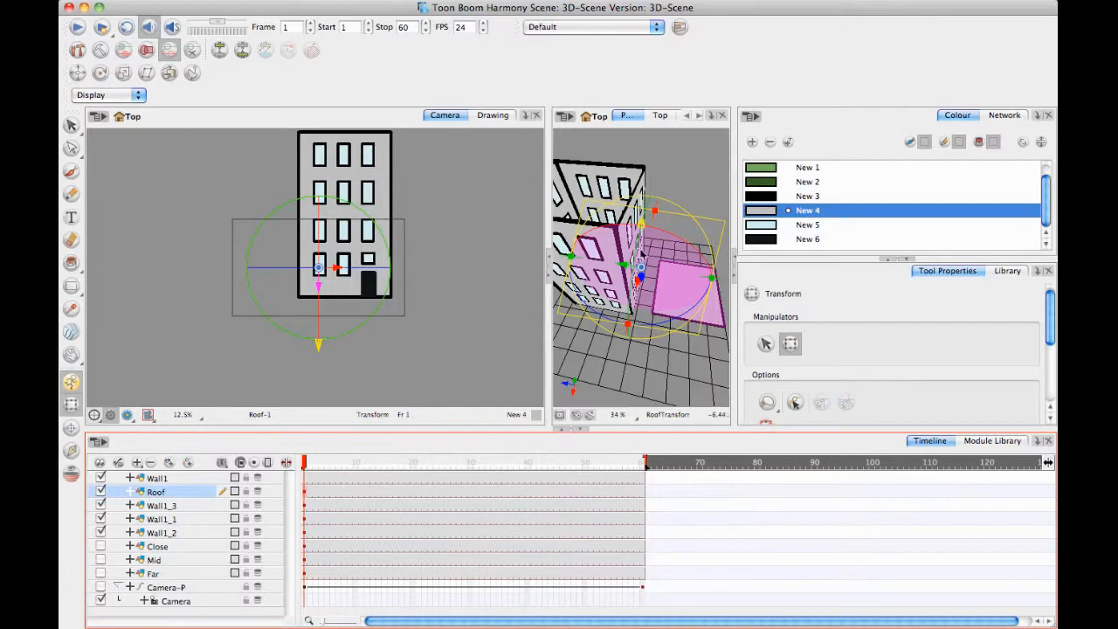
pyautogui.click(642, 271)
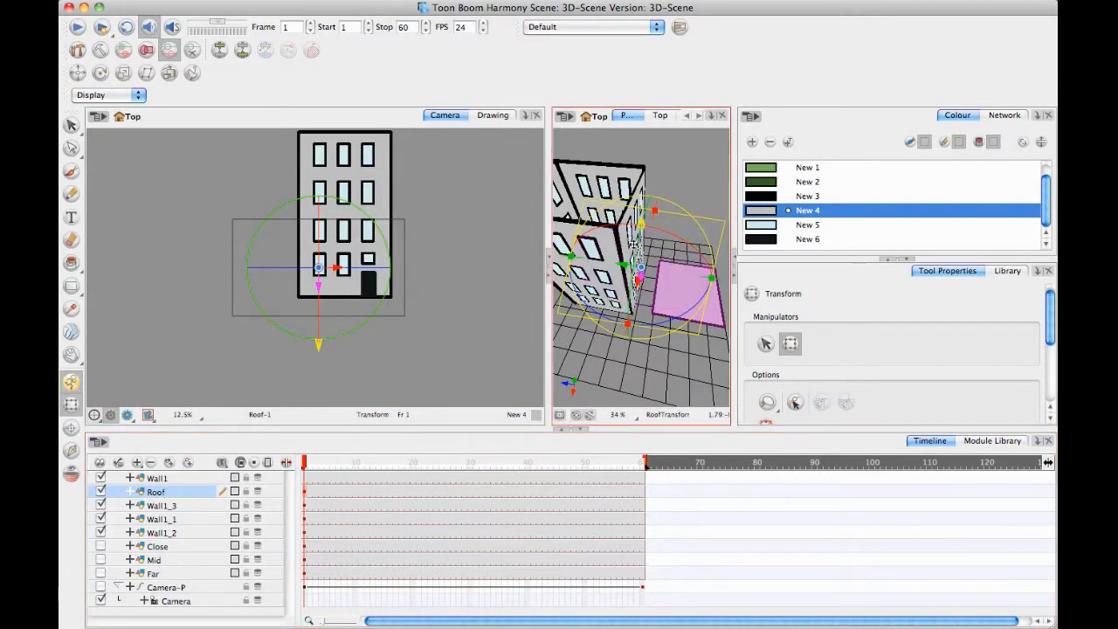
pyautogui.moveTo(632, 244); pyautogui.dragTo(700, 327)
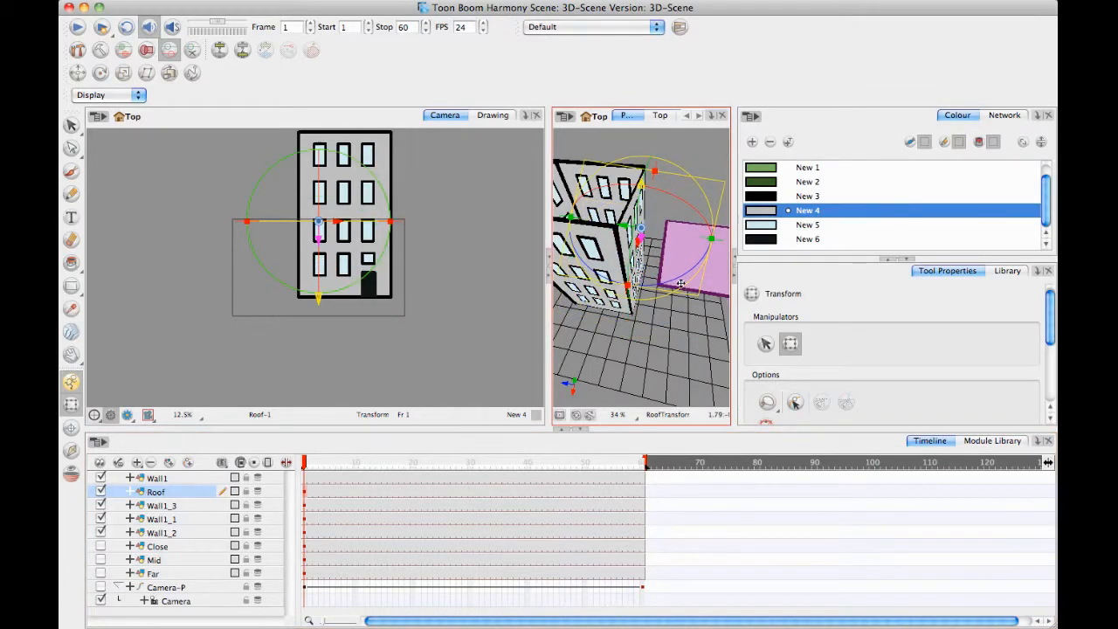
pyautogui.moveTo(674, 271); pyautogui.dragTo(655, 218)
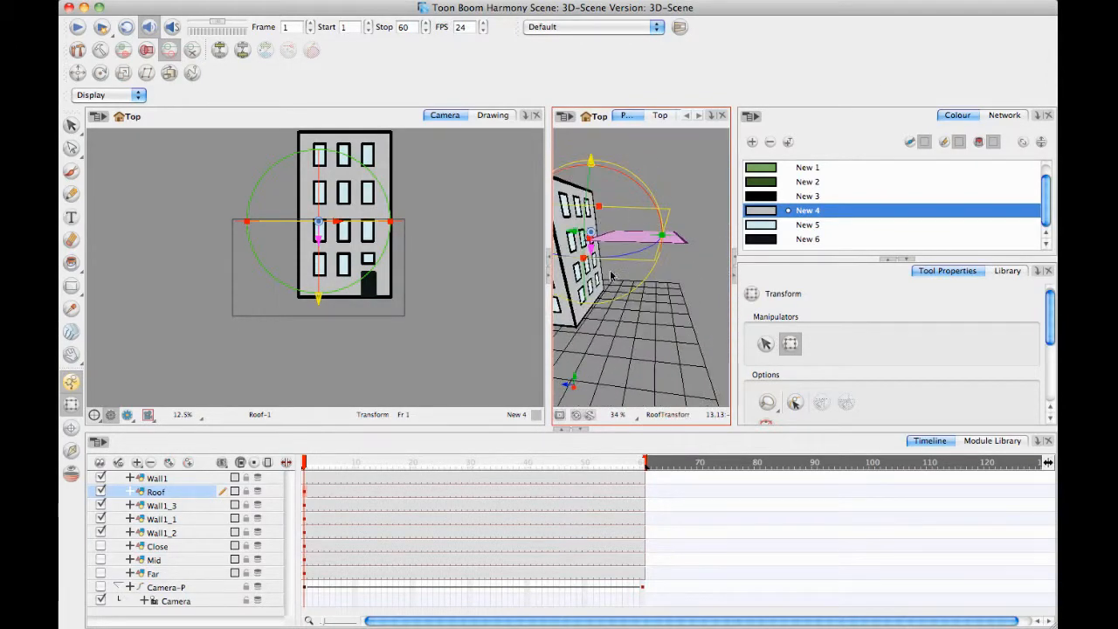
pyautogui.moveTo(611, 276); pyautogui.dragTo(599, 212)
pyautogui.moveTo(629, 258)
pyautogui.mouseDown()
pyautogui.moveTo(636, 277)
pyautogui.moveTo(642, 254)
pyautogui.mouseUp()
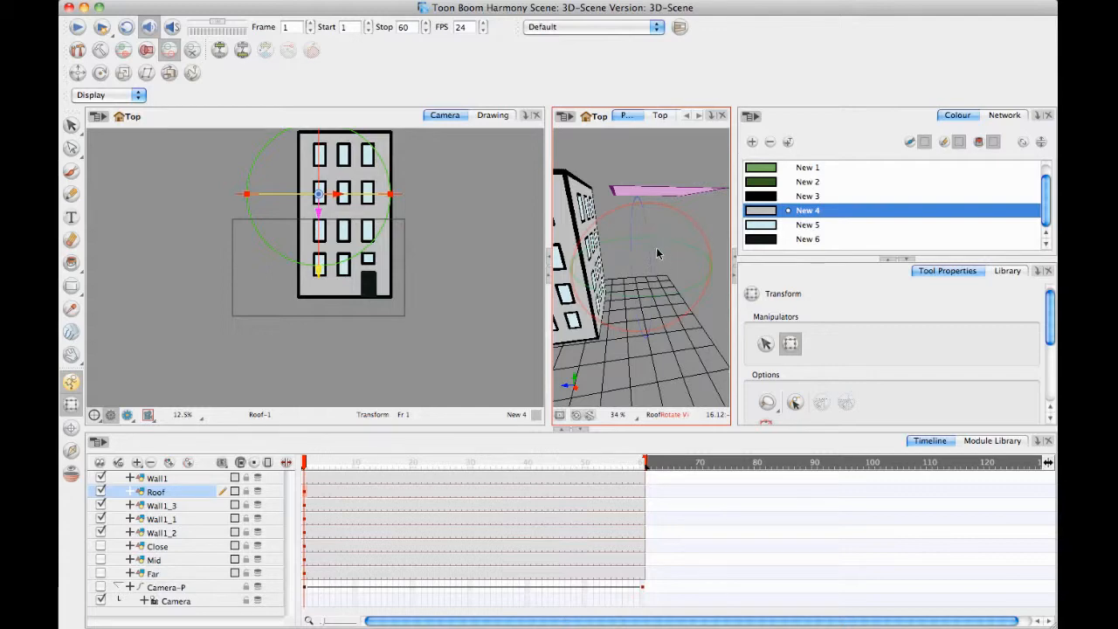
# Raise the roof to the top of the walls and move it forward over the building's footprint, using the Side and Top views.
pyautogui.click(663, 117)
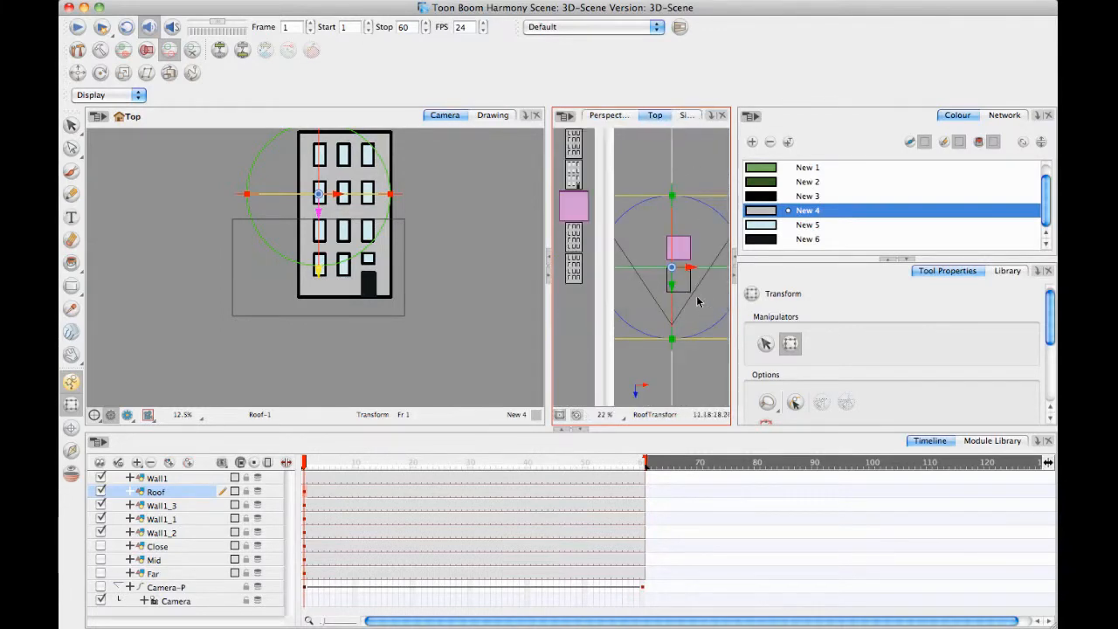
pyautogui.click(687, 115)
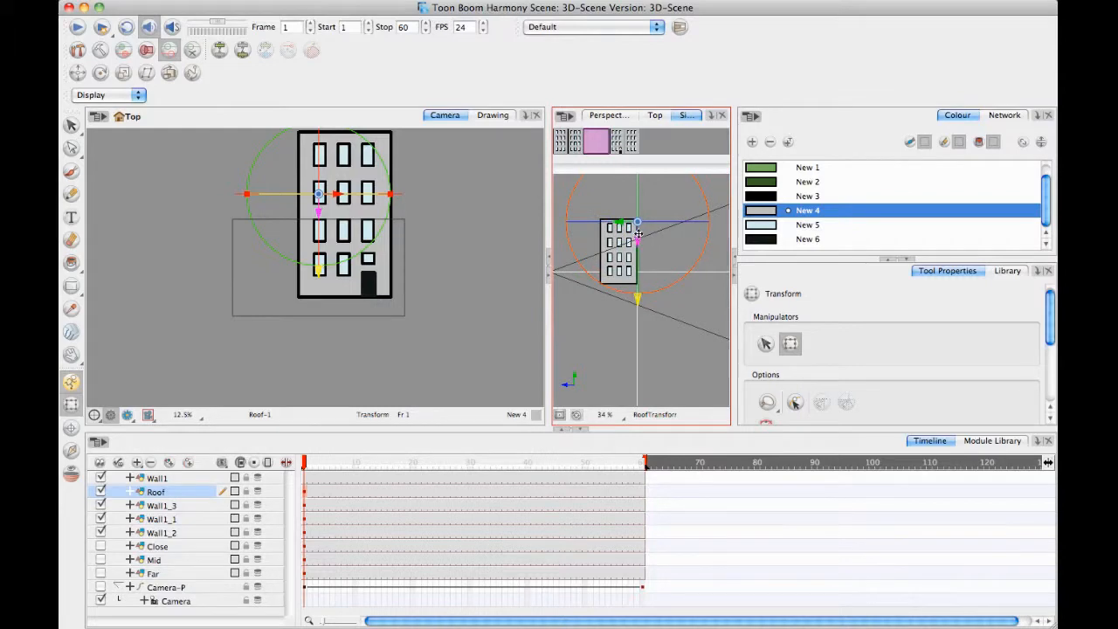
pyautogui.moveTo(638, 239); pyautogui.dragTo(637, 236)
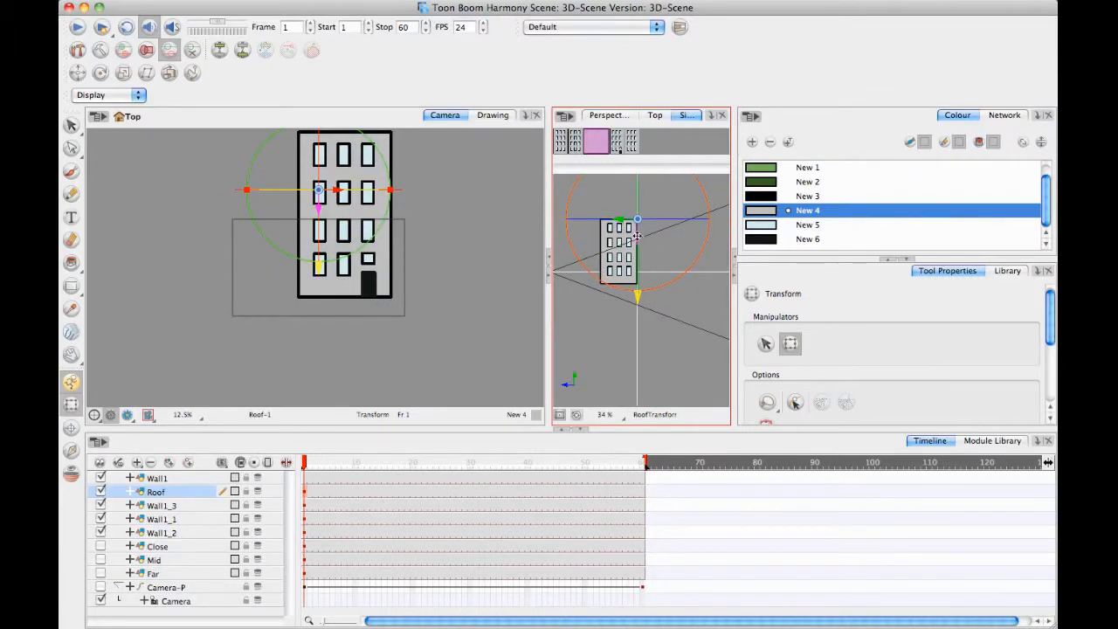
pyautogui.click(655, 115)
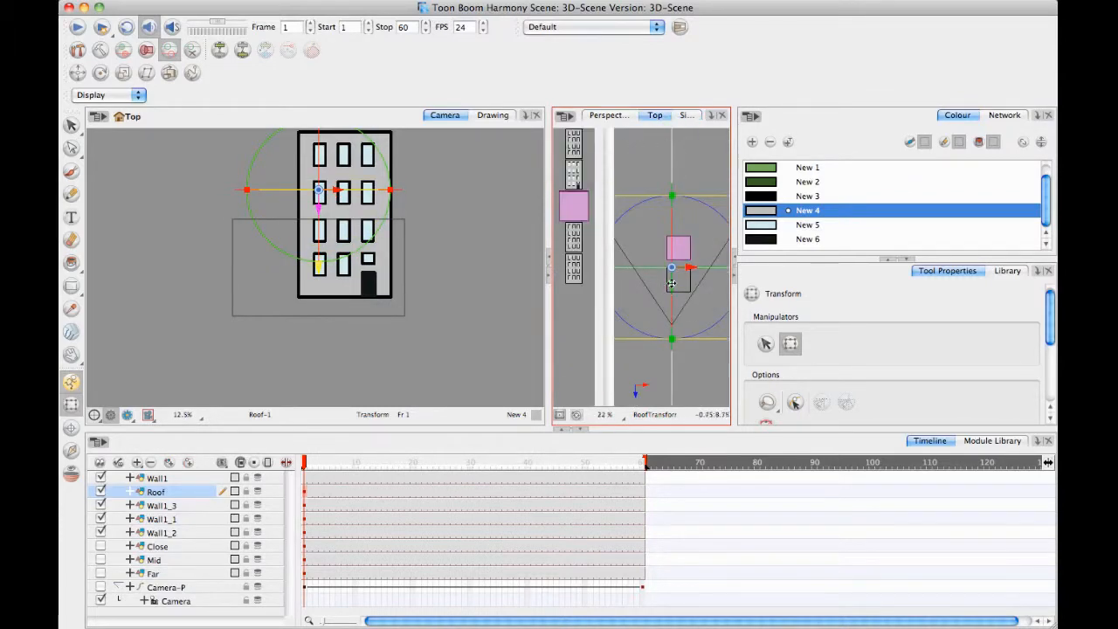
pyautogui.moveTo(692, 284); pyautogui.dragTo(655, 308)
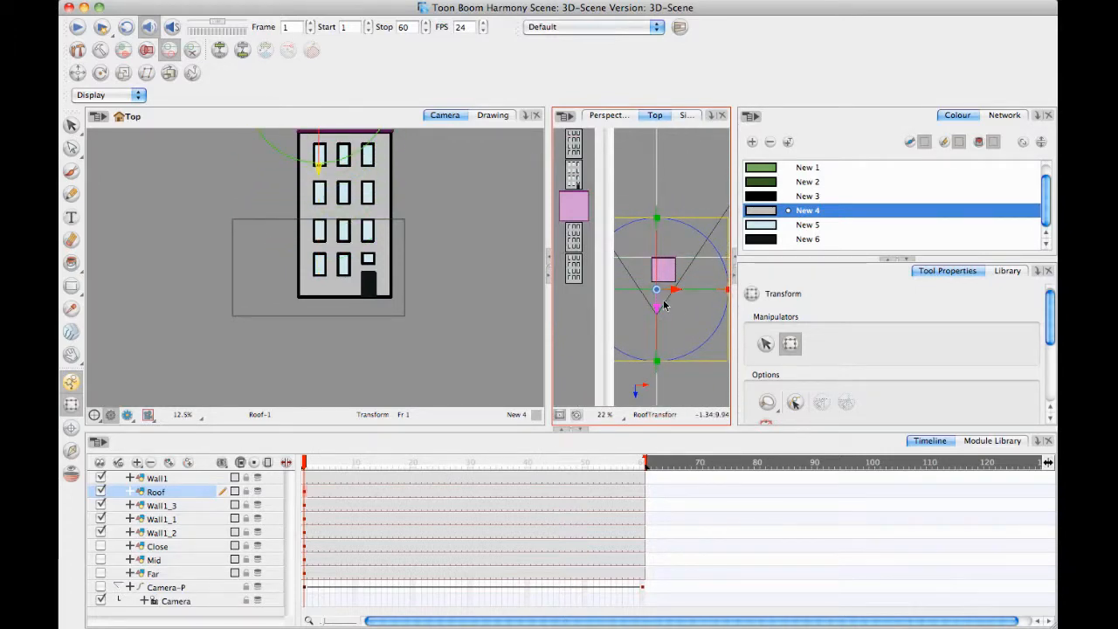
# Lower the roof slightly onto the wall tops and inspect its fit from several angles in the Perspective view.
pyautogui.moveTo(432, 267); pyautogui.dragTo(424, 310)
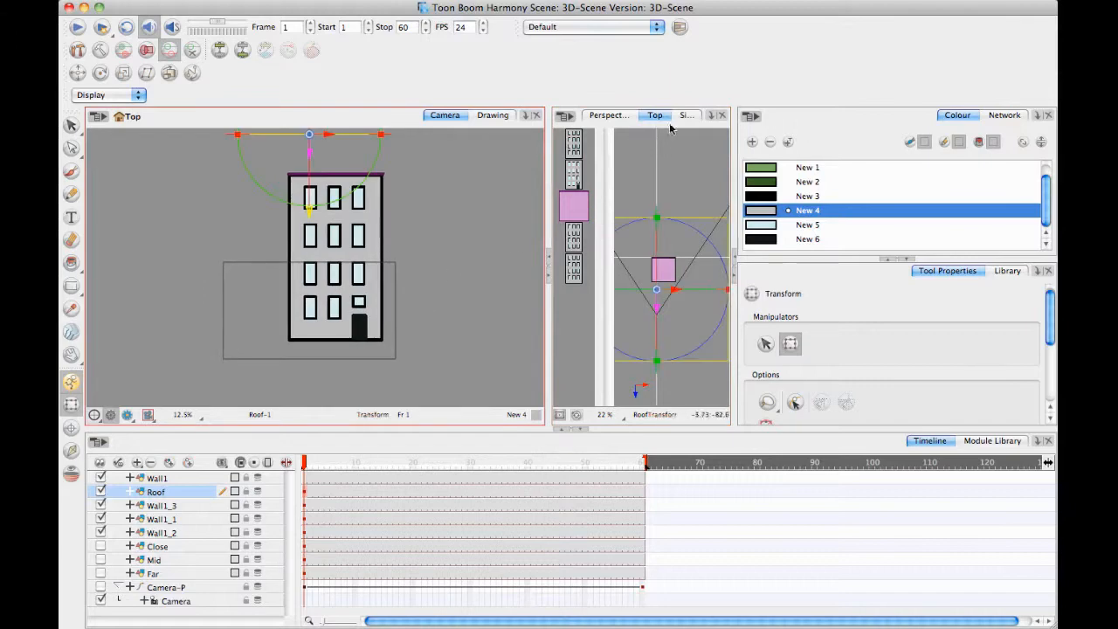
pyautogui.click(627, 116)
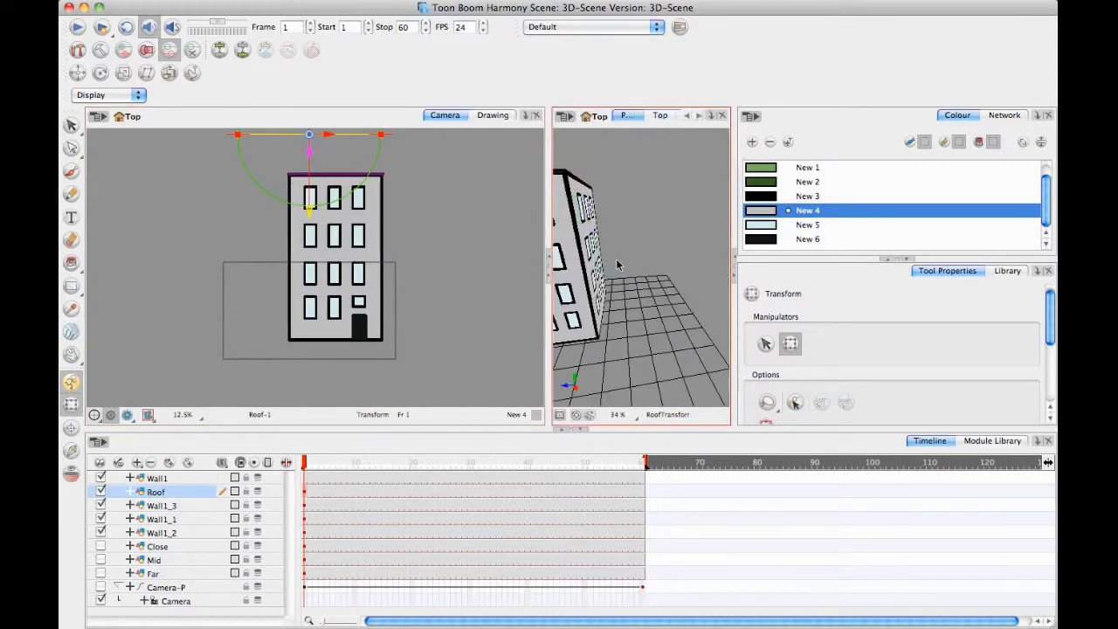
pyautogui.moveTo(617, 265); pyautogui.dragTo(599, 289)
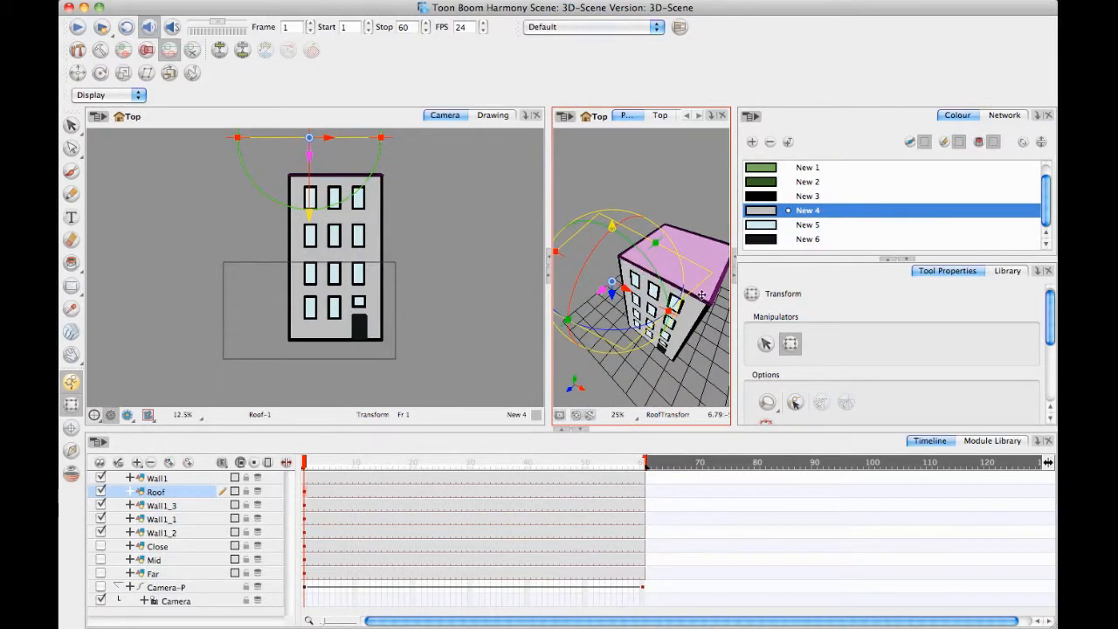
pyautogui.moveTo(712, 315); pyautogui.dragTo(606, 269)
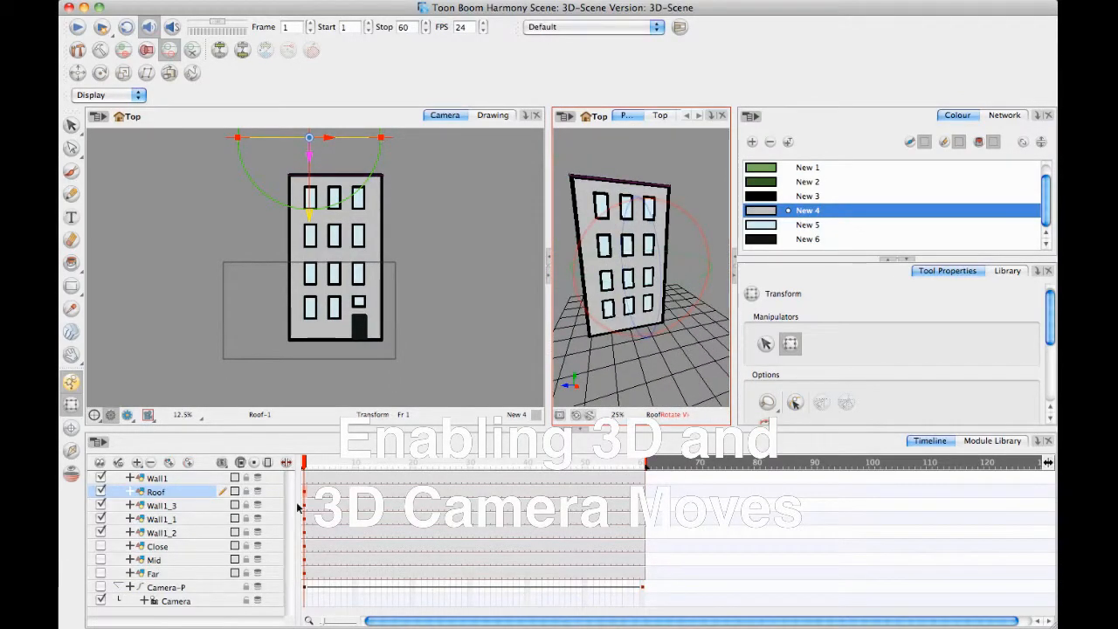
# Duplicate the Roof layer and lower the copy to the base of the walls as a floor, checking its fit in the Perspective view.
pyautogui.rightClick(182, 492)
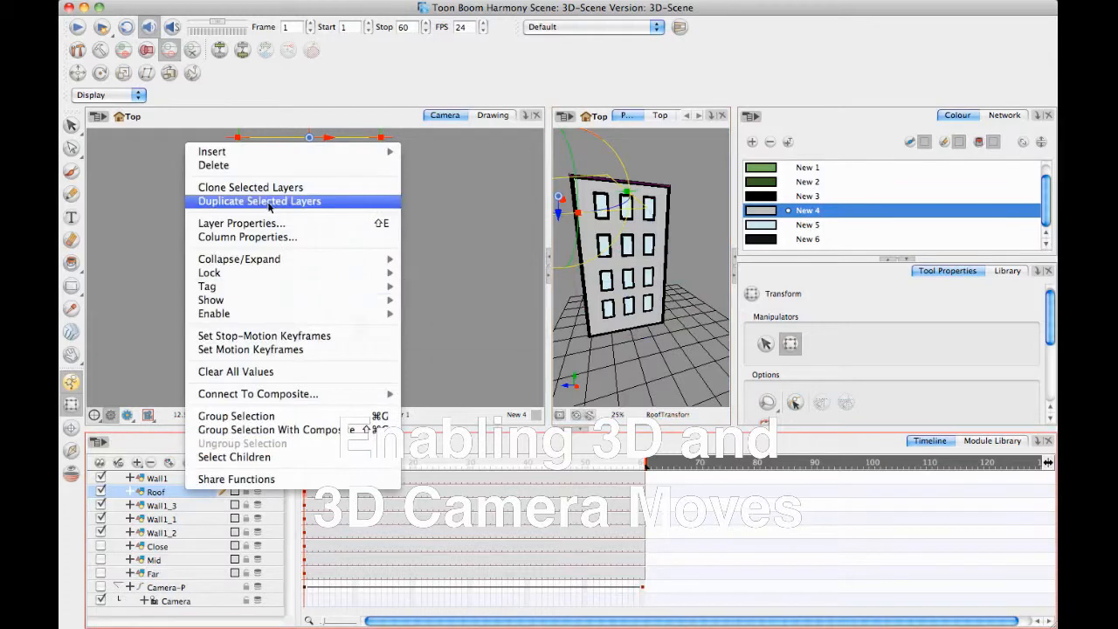
pyautogui.click(268, 201)
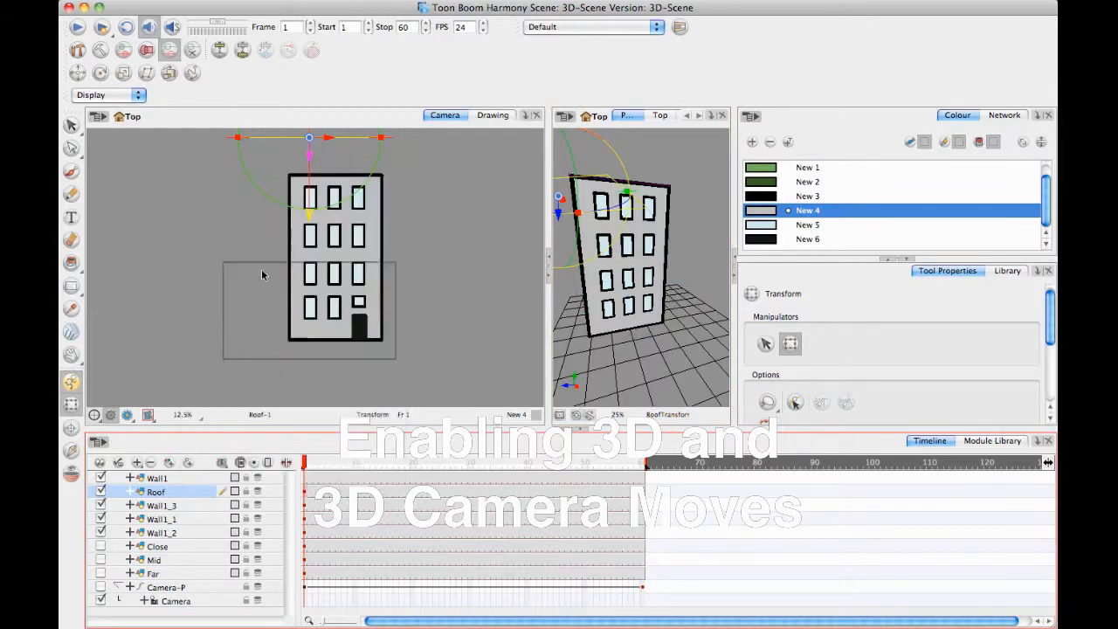
pyautogui.click(558, 218)
pyautogui.moveTo(557, 256); pyautogui.dragTo(568, 323)
pyautogui.moveTo(602, 360); pyautogui.dragTo(611, 280)
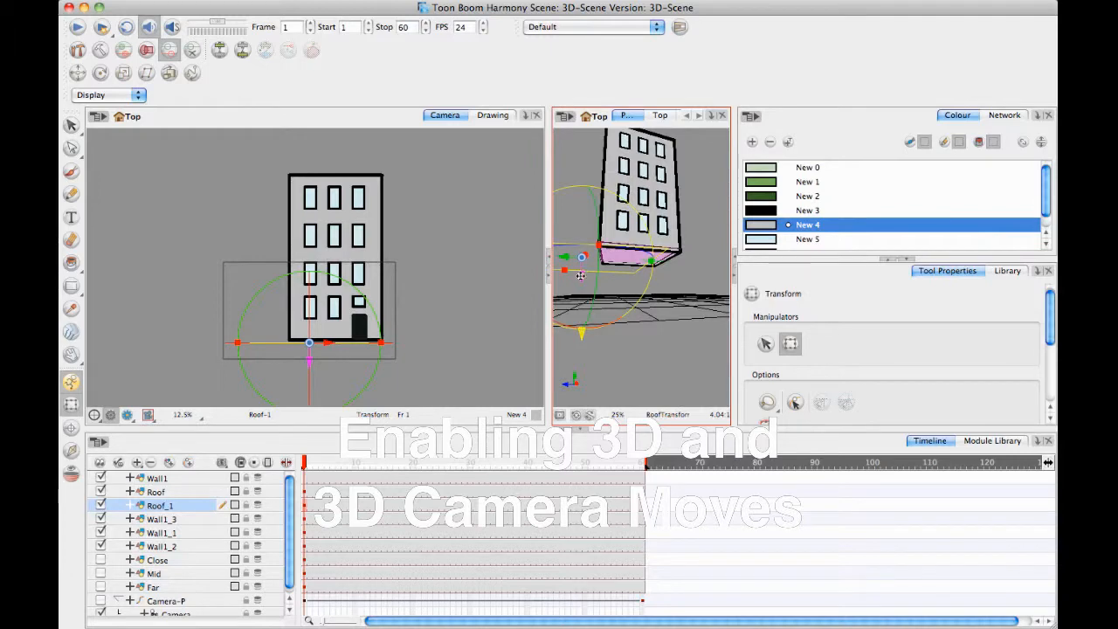
pyautogui.moveTo(580, 275); pyautogui.dragTo(660, 302)
pyautogui.click(669, 331)
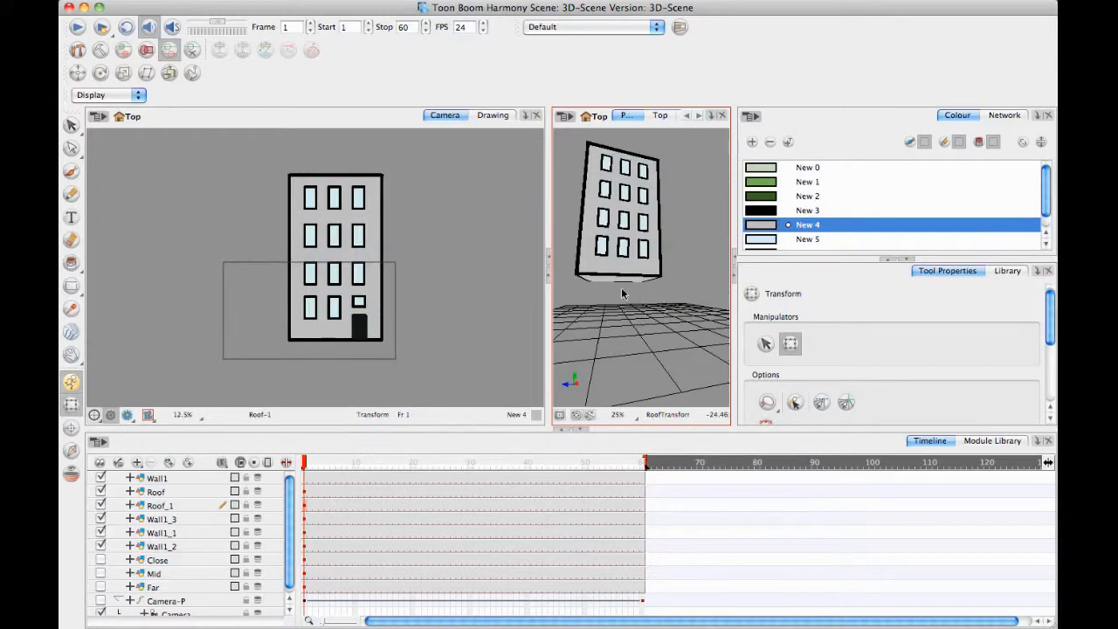
pyautogui.press('1')
pyautogui.click(630, 275)
pyautogui.click(668, 329)
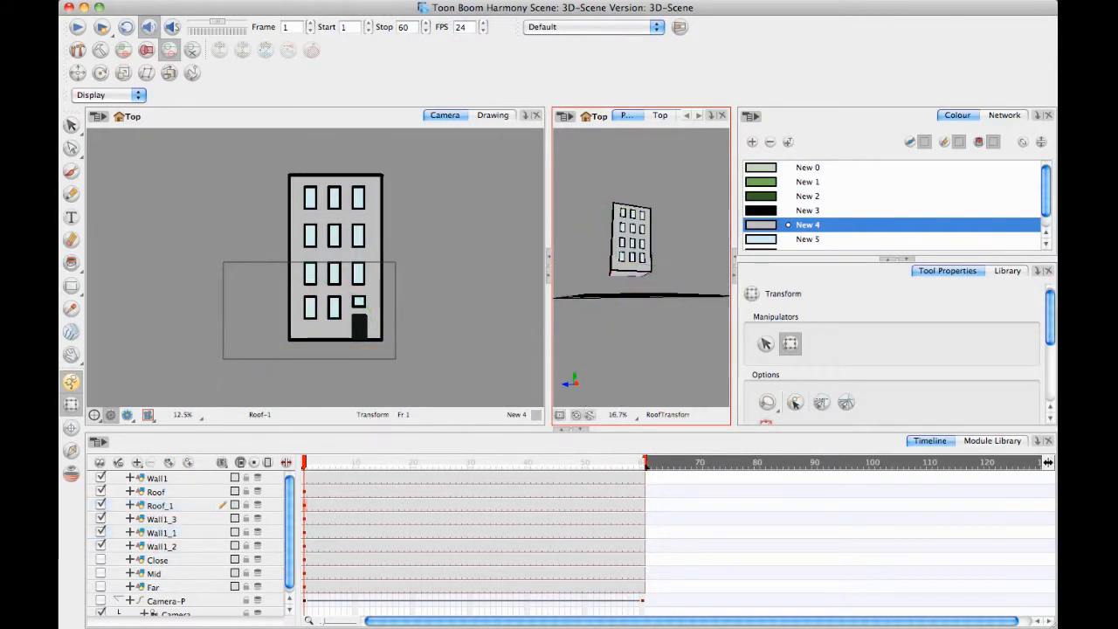
# Display the Network view at a larger size and arrange the scene's modules in an orderly fan above the Composite.
pyautogui.click(284, 511)
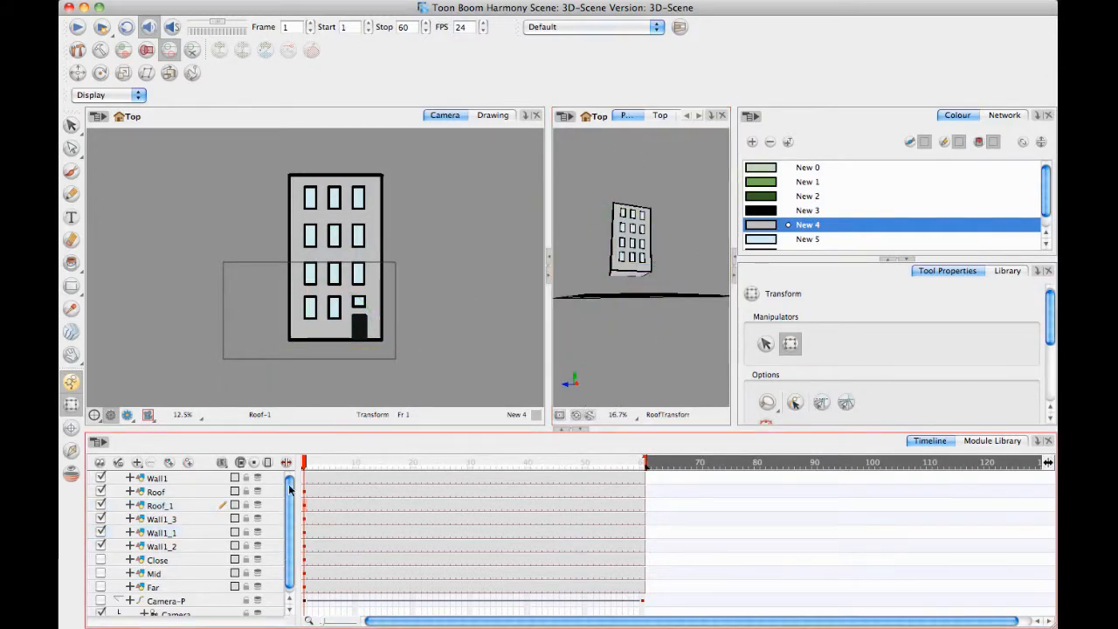
pyautogui.click(1004, 115)
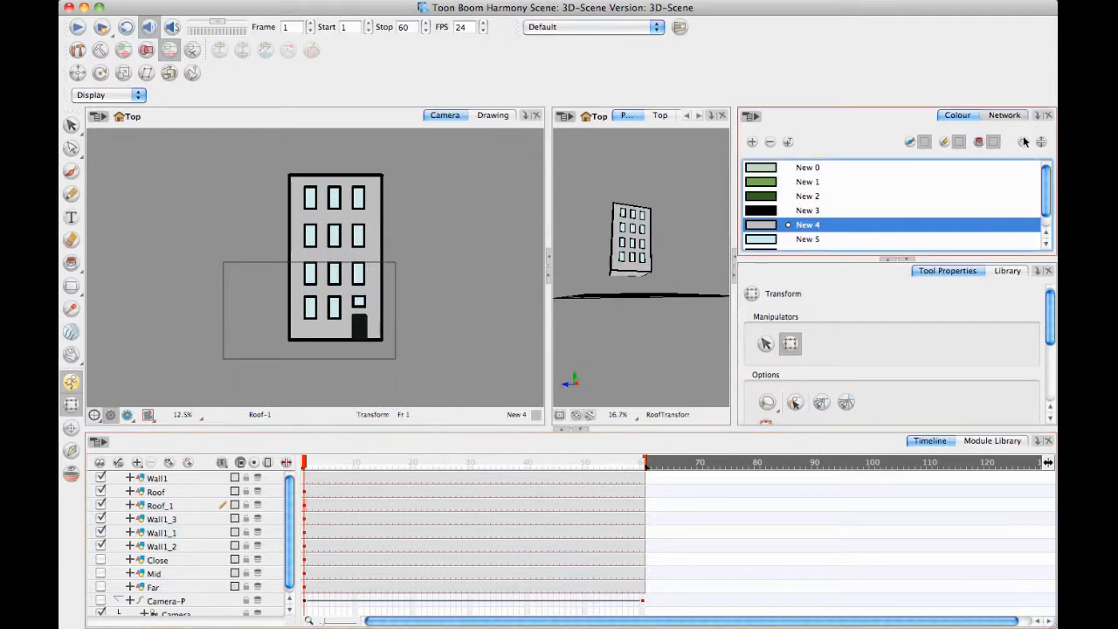
pyautogui.click(932, 259)
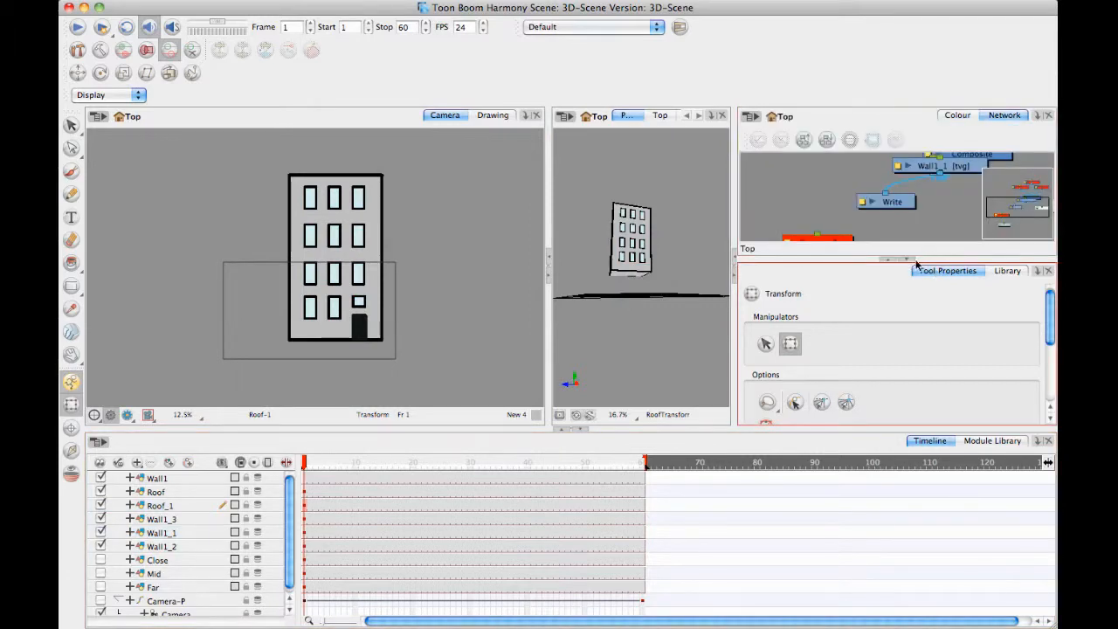
pyautogui.click(909, 259)
pyautogui.click(1020, 292)
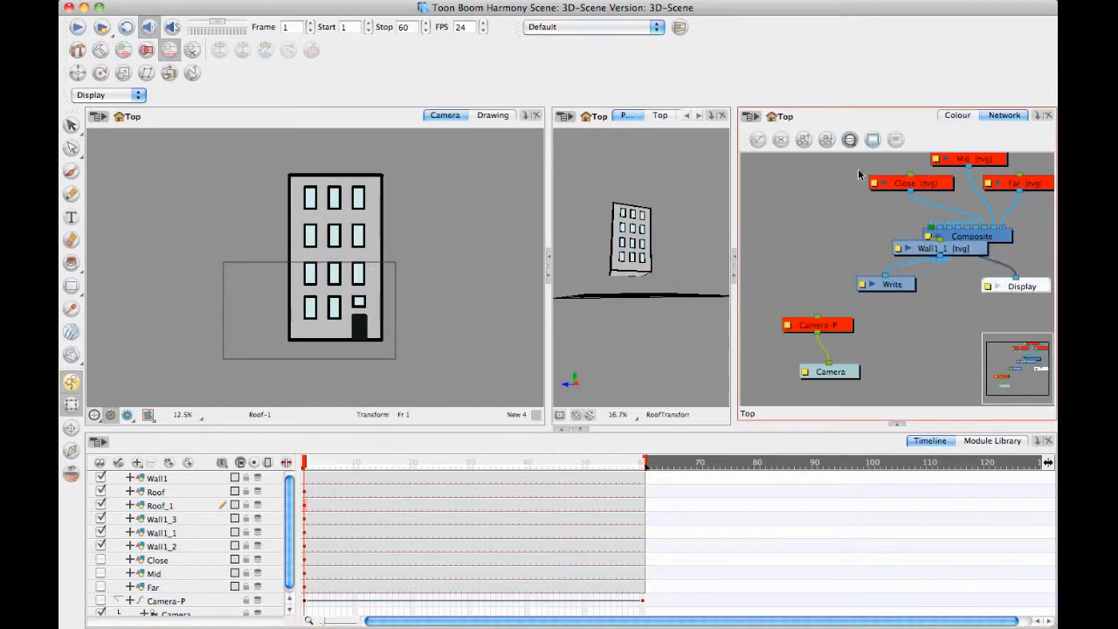
pyautogui.click(803, 141)
pyautogui.click(532, 335)
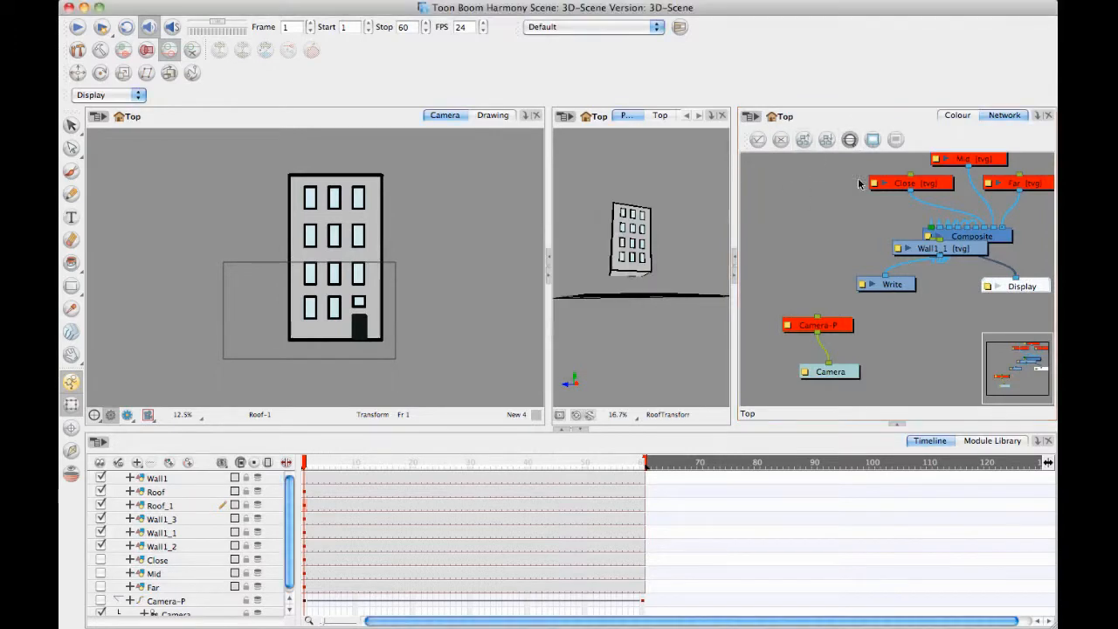
pyautogui.click(936, 262)
pyautogui.press('2')
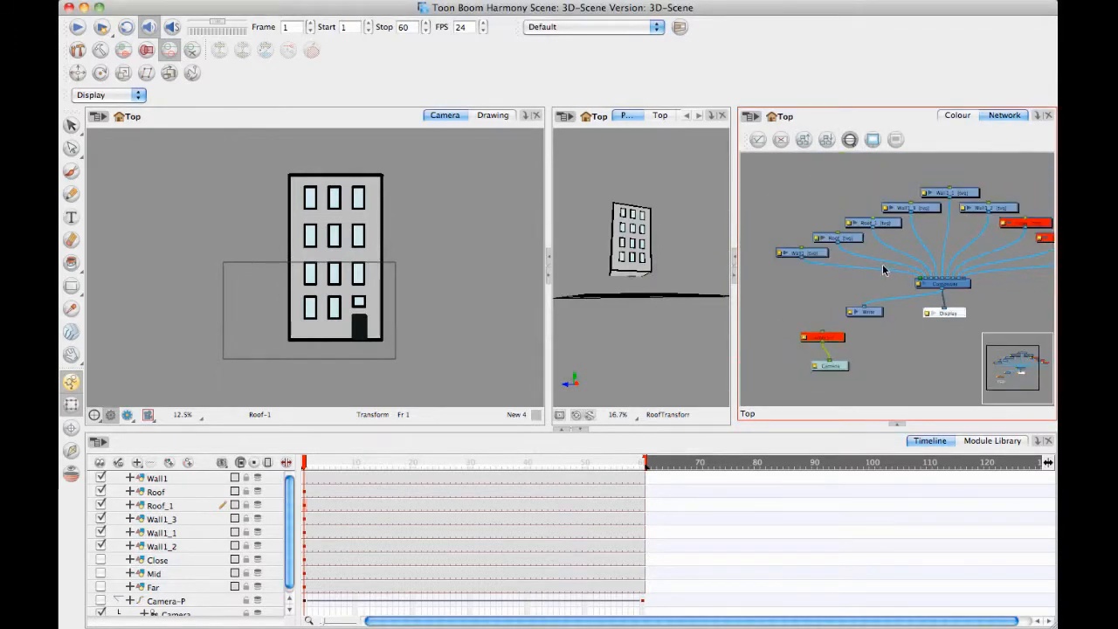
pyautogui.moveTo(828, 236); pyautogui.dragTo(819, 266)
# Add a parent peg to the Wall1 layer and place its module above the wall and roof modules in the network.
pyautogui.click(183, 545)
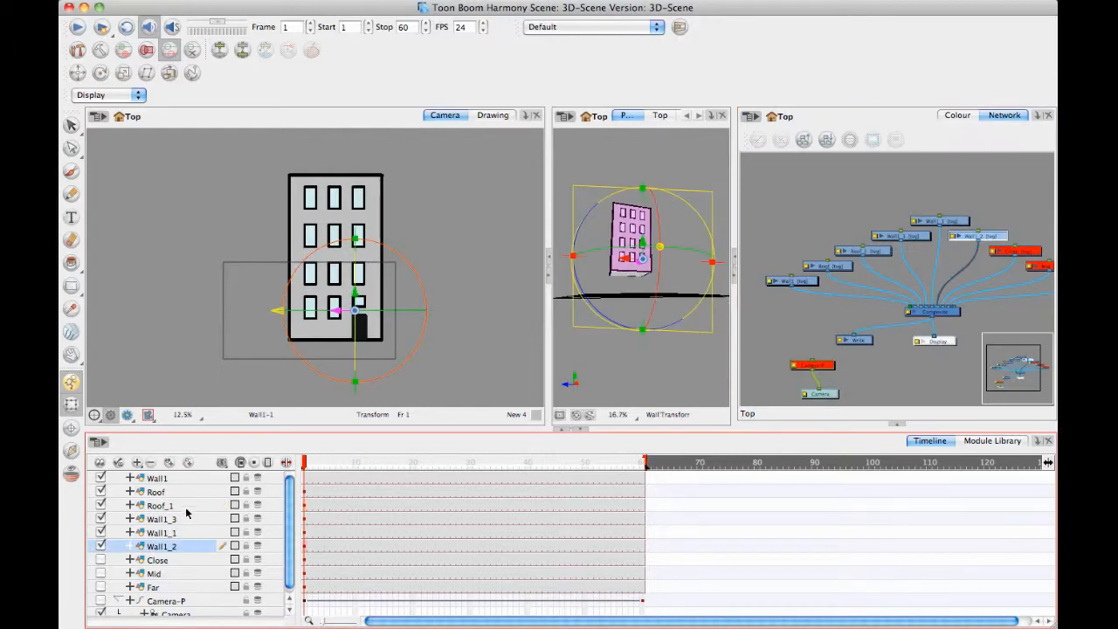
pyautogui.click(182, 482)
pyautogui.click(187, 463)
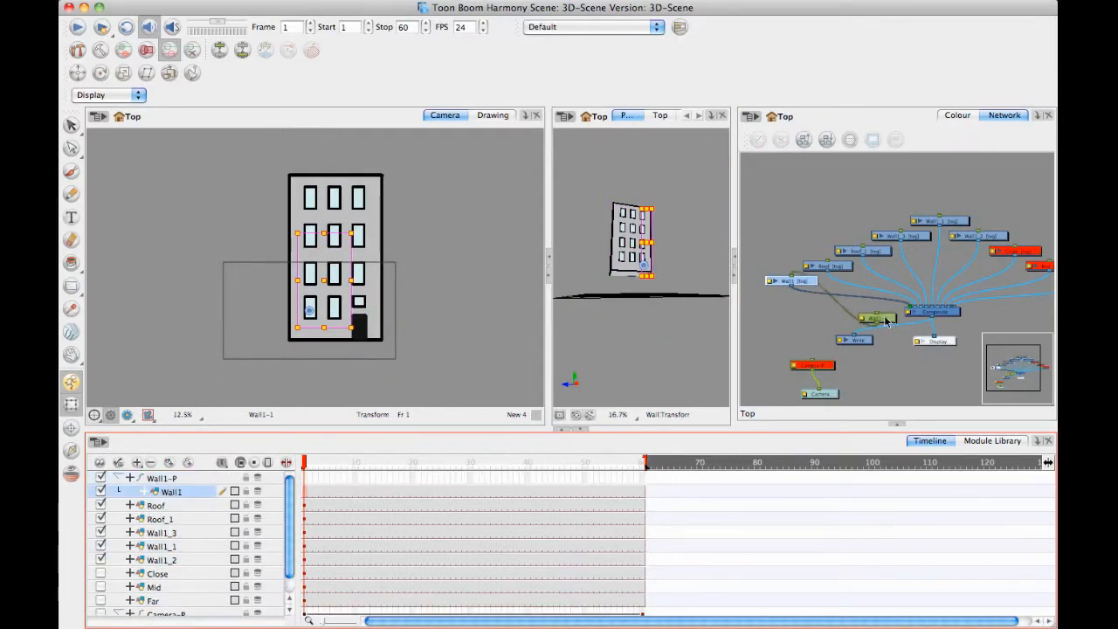
pyautogui.moveTo(887, 322); pyautogui.dragTo(914, 164)
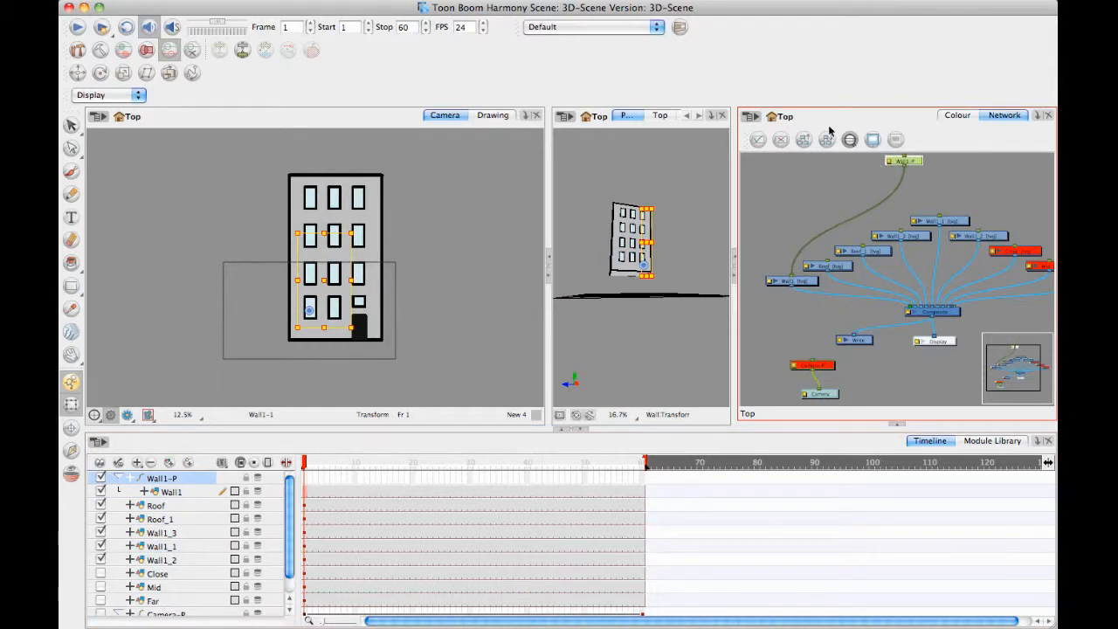
# Rename the Wall1 parent peg as Building-P.
pyautogui.click(166, 480)
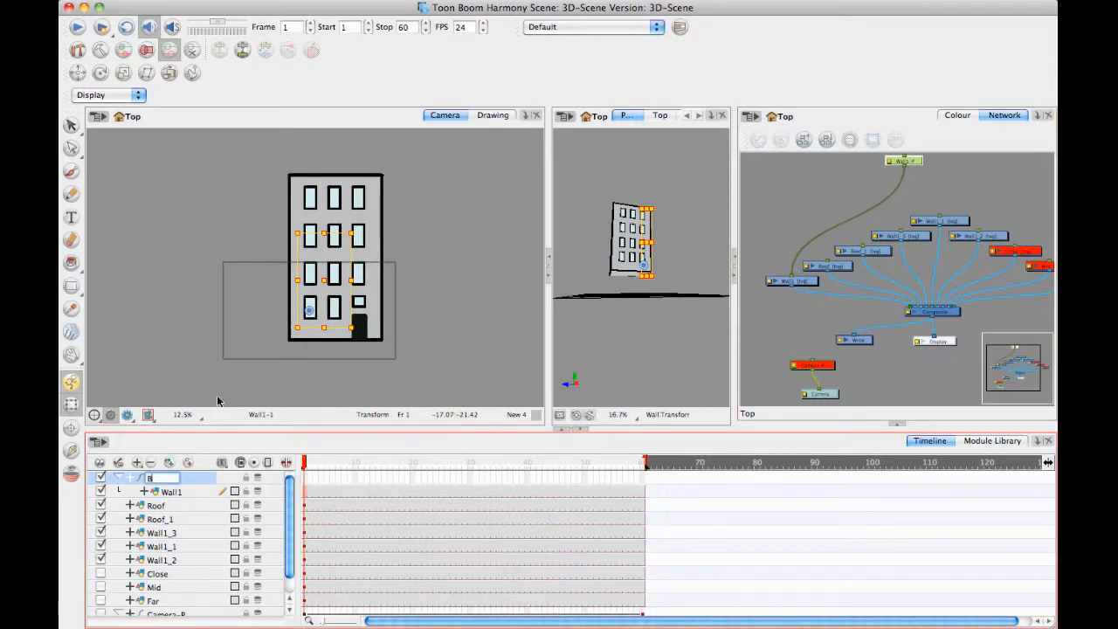
pyautogui.write('Building')
pyautogui.write('-P')
pyautogui.press('Return')
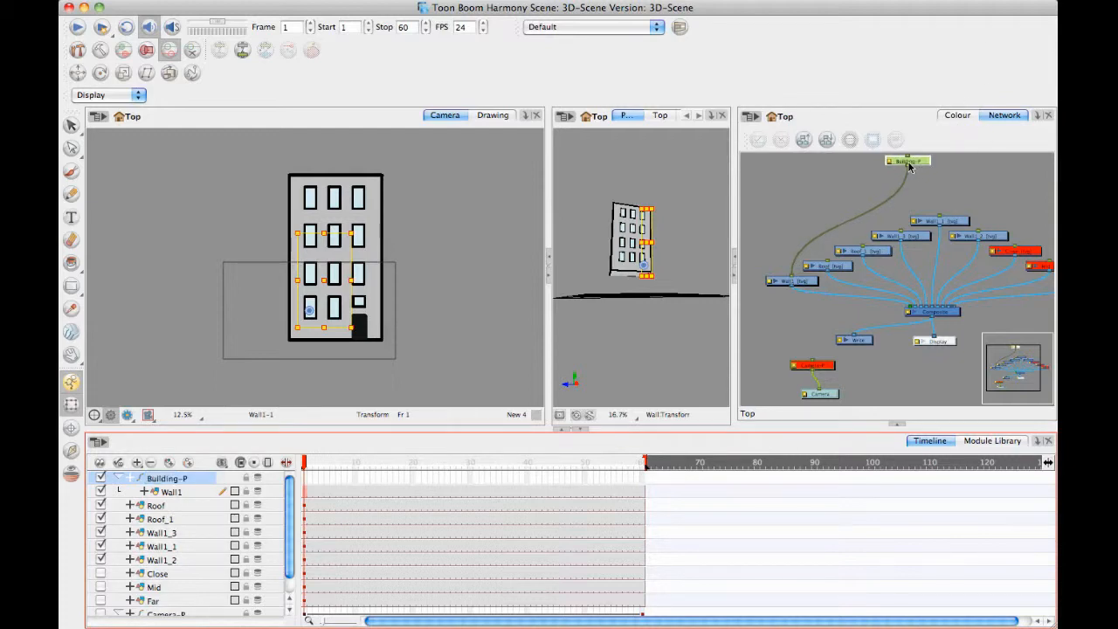
# Connect the Building-P peg to all the remaining roof and wall modules.
pyautogui.moveTo(909, 164); pyautogui.dragTo(933, 219)
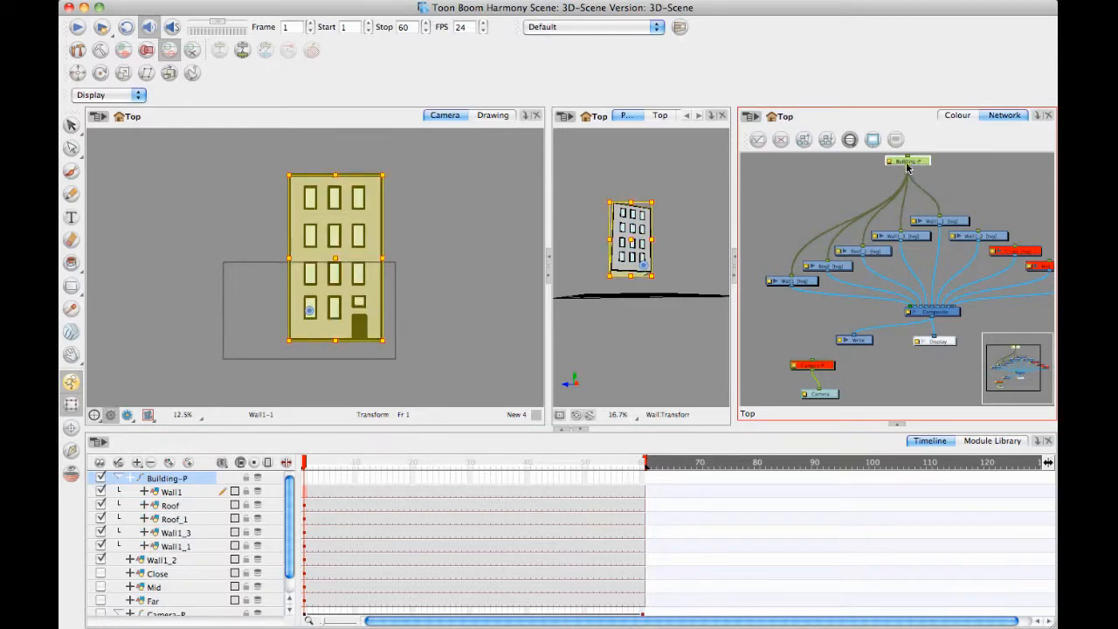
pyautogui.moveTo(909, 167); pyautogui.dragTo(979, 236)
pyautogui.moveTo(952, 173); pyautogui.dragTo(937, 198)
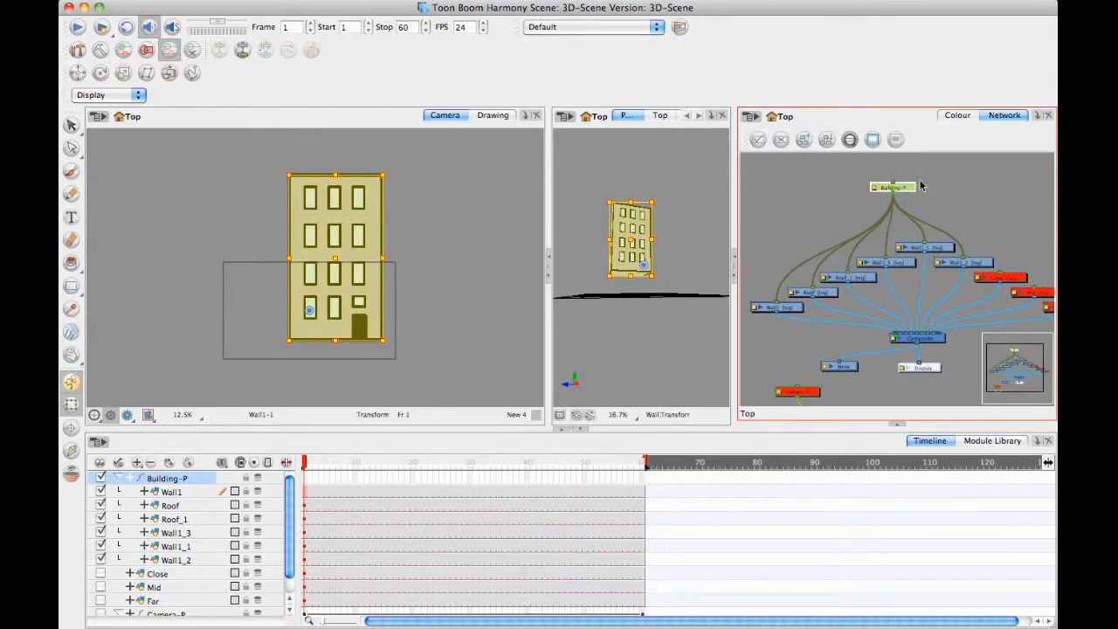
# Enable 3D in the layer properties of the Building-P peg.
pyautogui.doubleClick(870, 187)
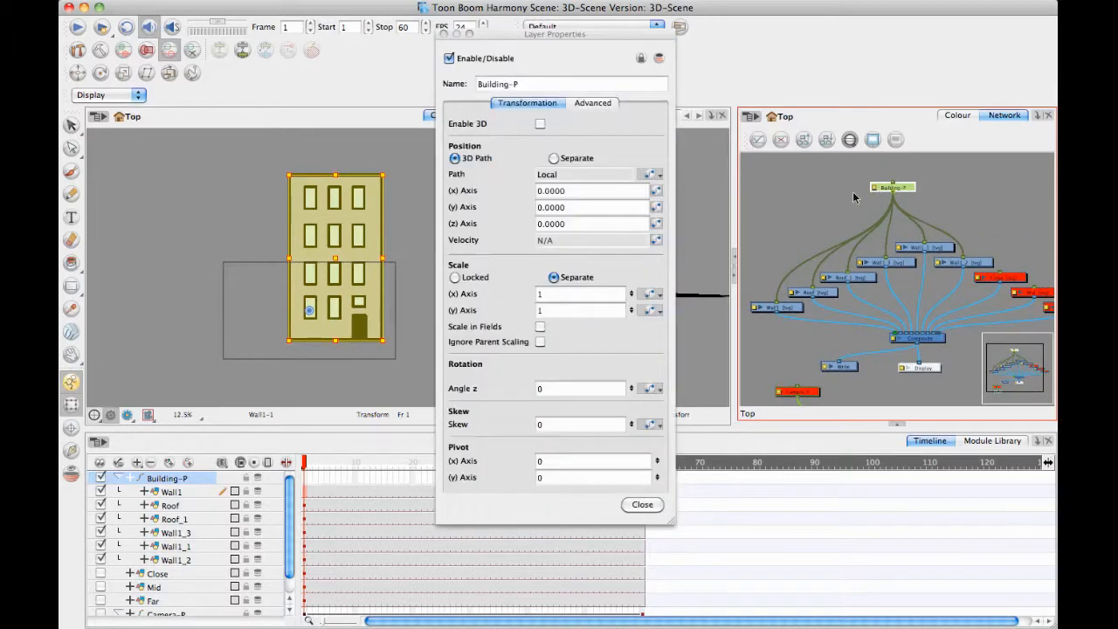
pyautogui.click(540, 123)
pyautogui.click(641, 609)
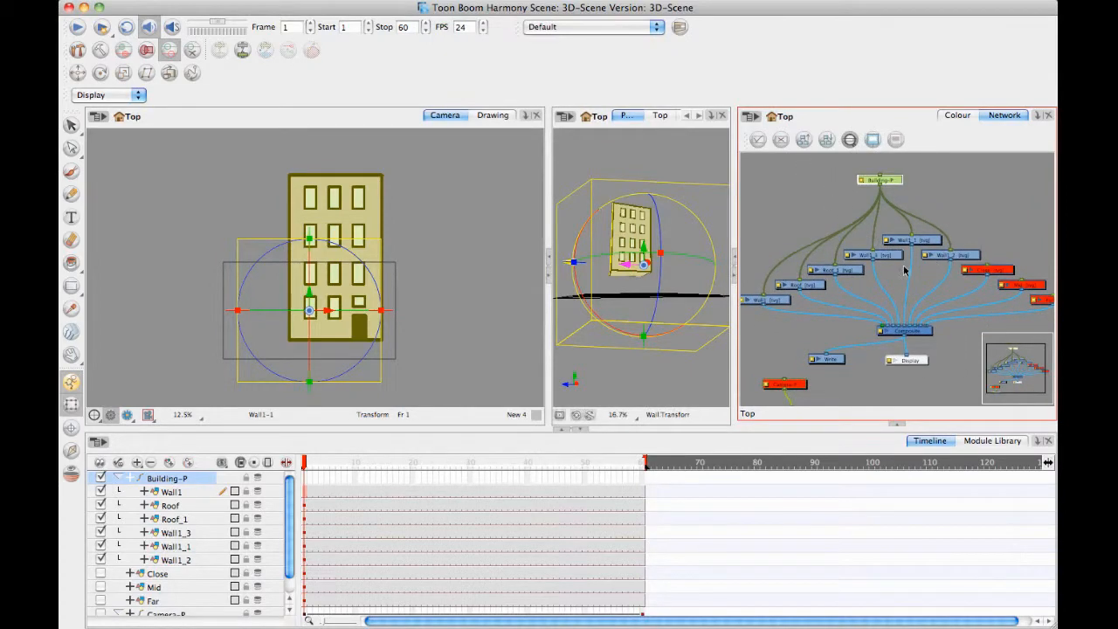
# Move the disabled Close, Mid and Far modules aside, away from the building's modules in the network.
pyautogui.moveTo(998, 230); pyautogui.dragTo(1052, 368)
pyautogui.click(978, 218)
pyautogui.moveTo(972, 226); pyautogui.dragTo(1021, 166)
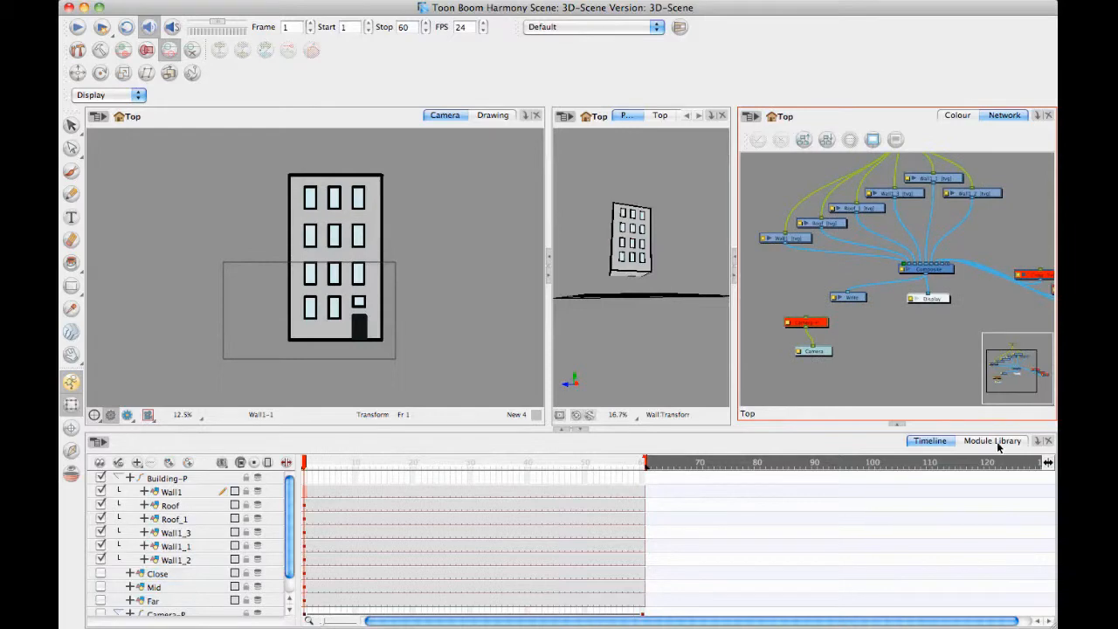
# Add a second Composite module and route all the wall and roof modules through it into the main Composite.
pyautogui.click(997, 443)
pyautogui.moveTo(552, 503); pyautogui.dragTo(702, 332)
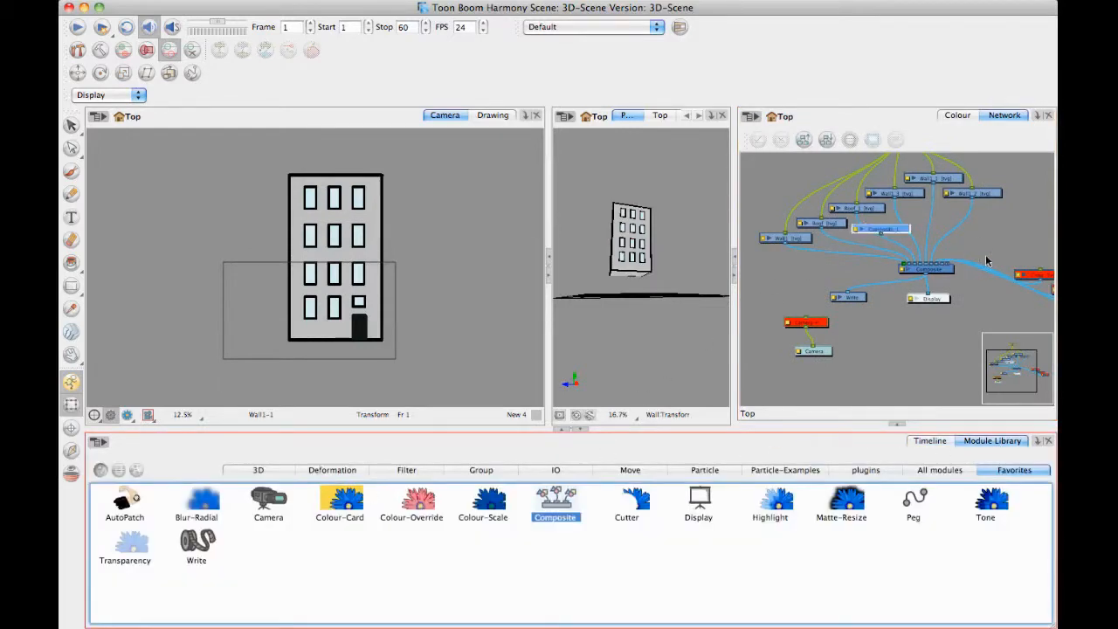
pyautogui.moveTo(907, 233); pyautogui.dragTo(904, 256)
pyautogui.press('2')
pyautogui.moveTo(939, 293); pyautogui.dragTo(866, 247)
pyautogui.moveTo(935, 294); pyautogui.dragTo(902, 257)
pyautogui.moveTo(926, 296)
pyautogui.mouseDown()
pyautogui.moveTo(888, 255)
pyautogui.moveTo(911, 262)
pyautogui.moveTo(919, 297)
pyautogui.moveTo(918, 278)
pyautogui.mouseUp()
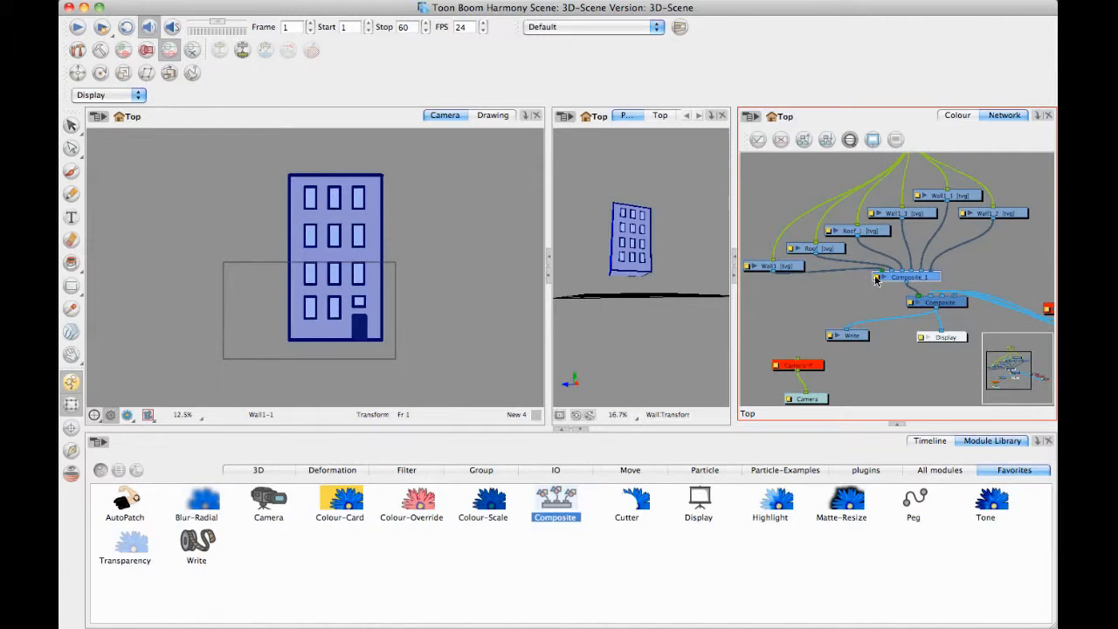
# Set the mode of the Composite_1 module to Pass Through.
pyautogui.click(877, 278)
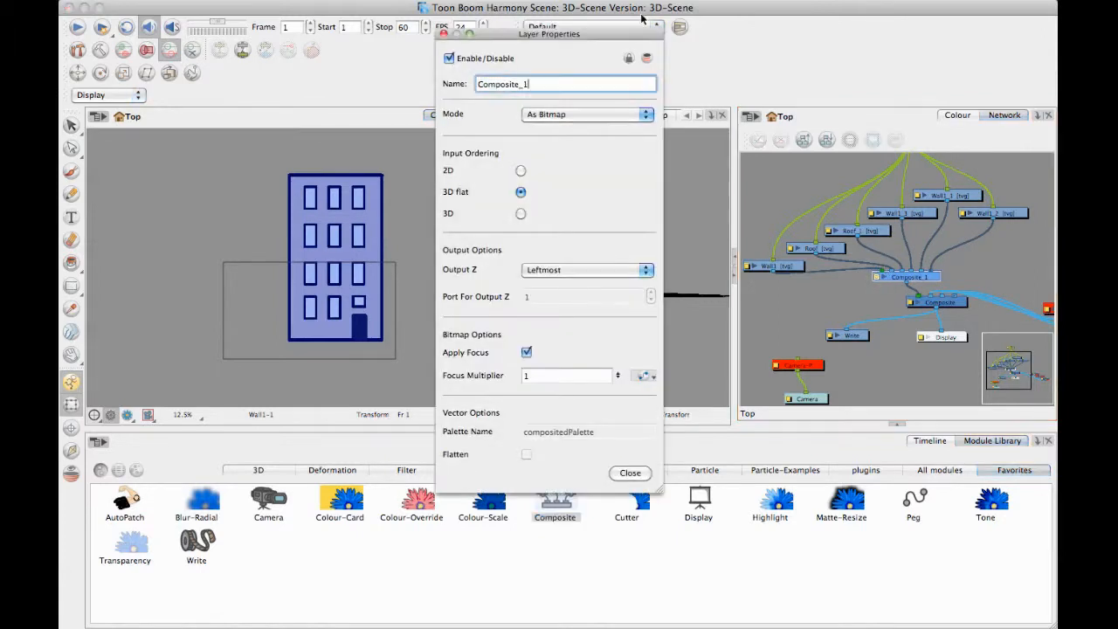
pyautogui.click(598, 122)
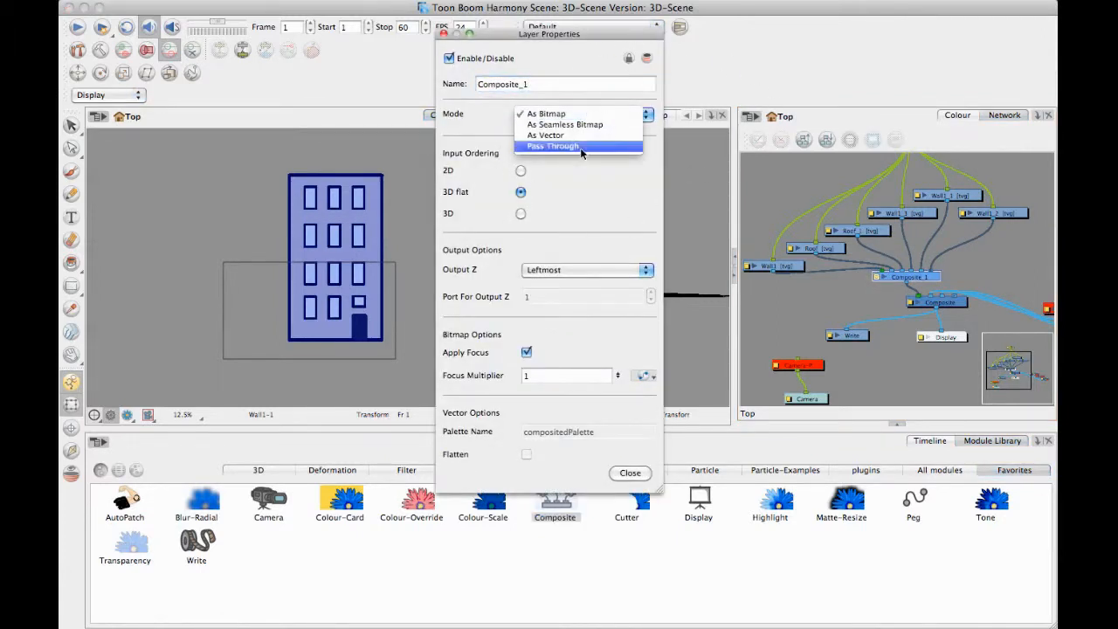
pyautogui.click(579, 147)
pyautogui.click(629, 473)
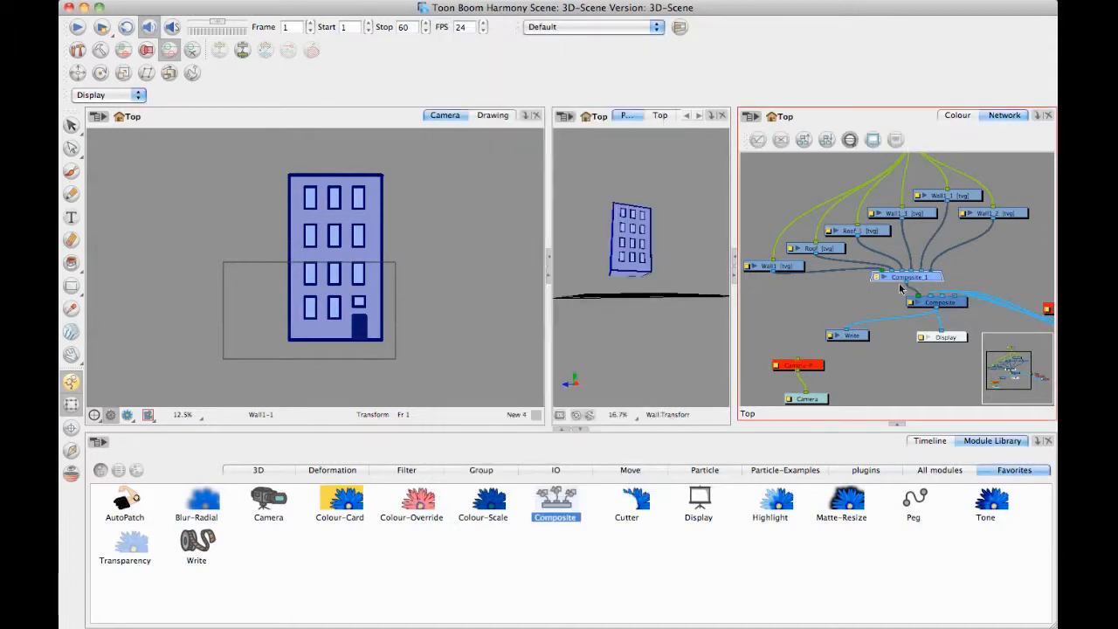
# Select the Building-P peg, all wall and roof modules and Composite_1, and group them.
pyautogui.moveTo(913, 276); pyautogui.dragTo(902, 280)
pyautogui.scroll(-3, 926, 201)
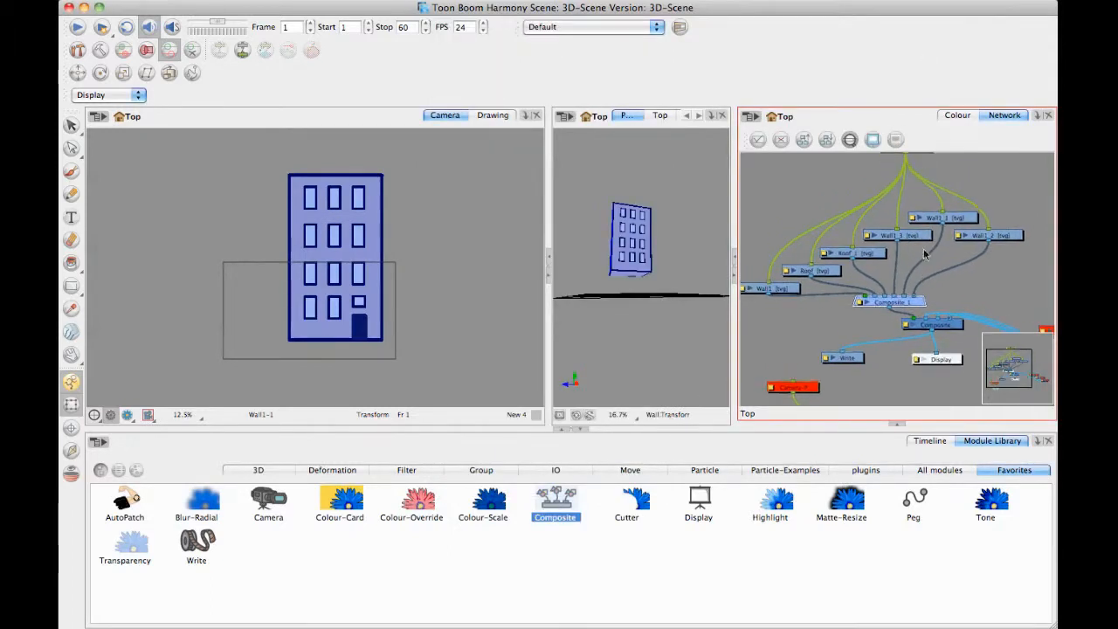
pyautogui.moveTo(795, 168); pyautogui.dragTo(956, 295)
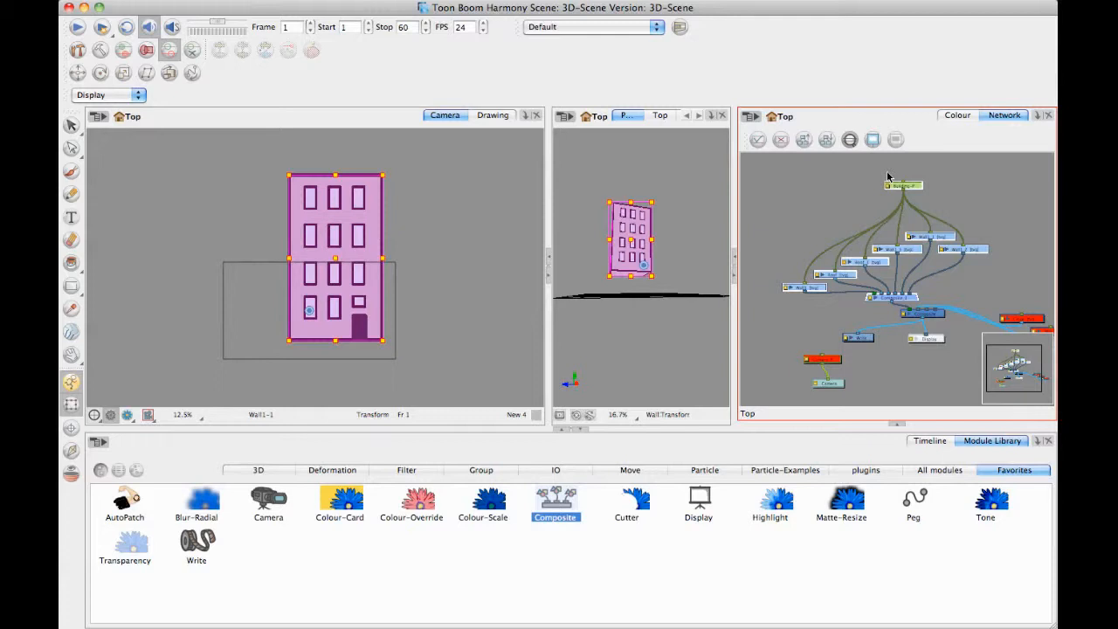
pyautogui.rightClick(888, 254)
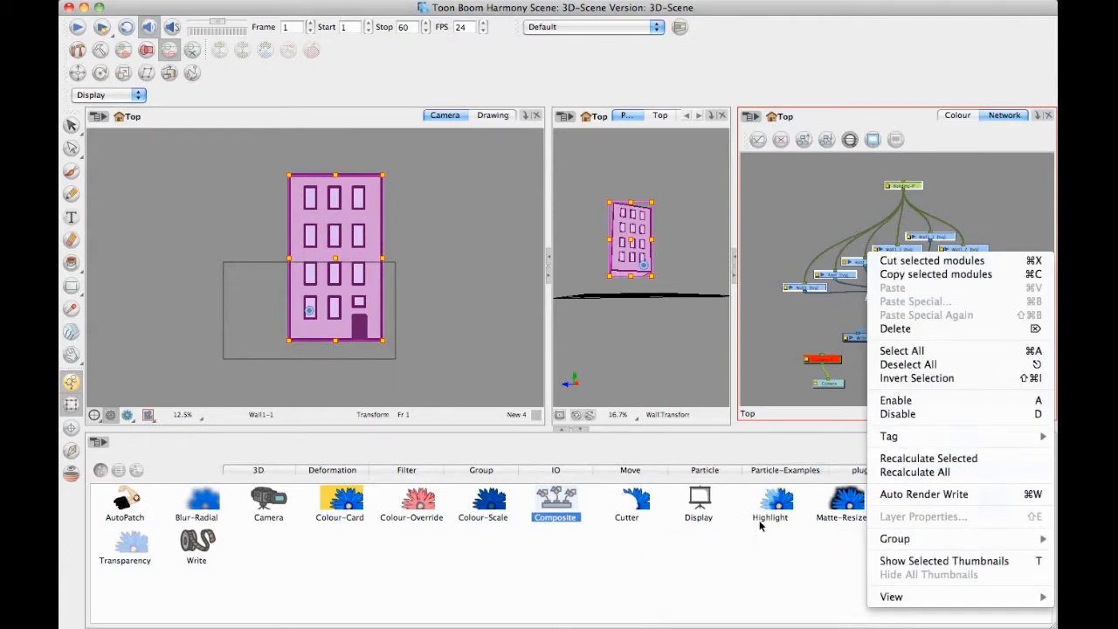
pyautogui.moveTo(907, 542)
pyautogui.click(820, 542)
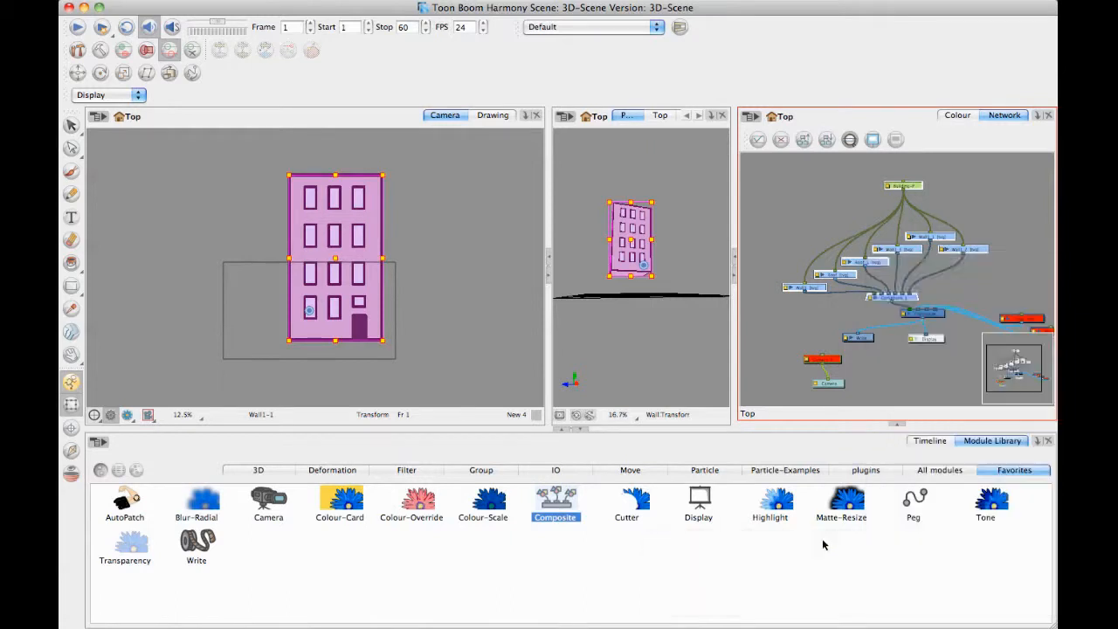
# Examine the modules inside the new group, return to the network's top level, and show the selected group in the Timeline.
pyautogui.click(895, 254)
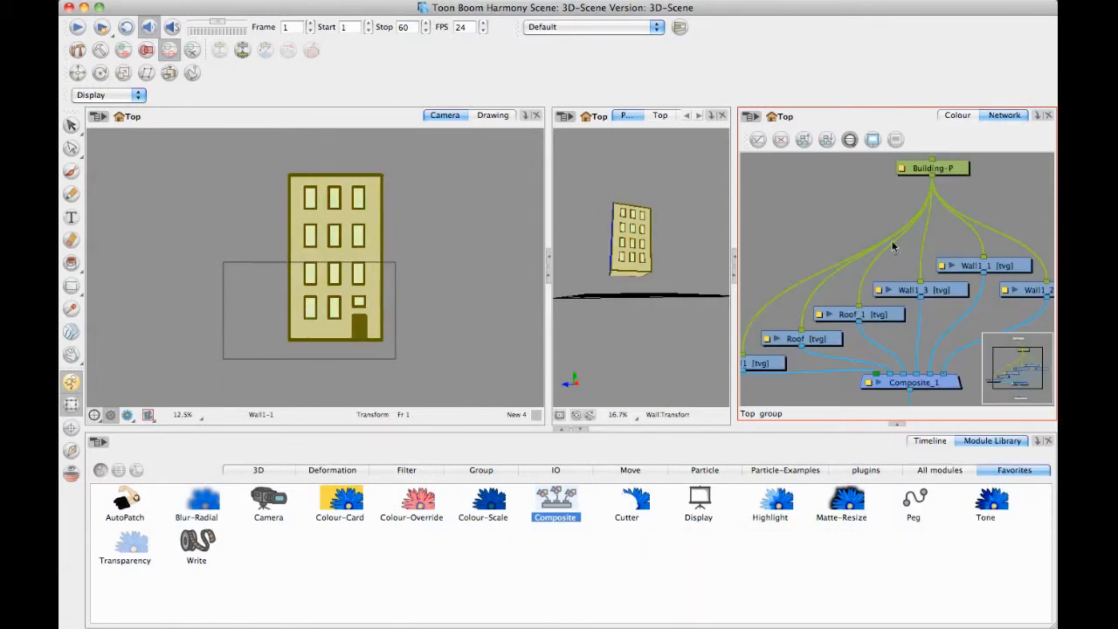
pyautogui.moveTo(925, 298); pyautogui.dragTo(905, 268)
pyautogui.press('1')
pyautogui.press('1')
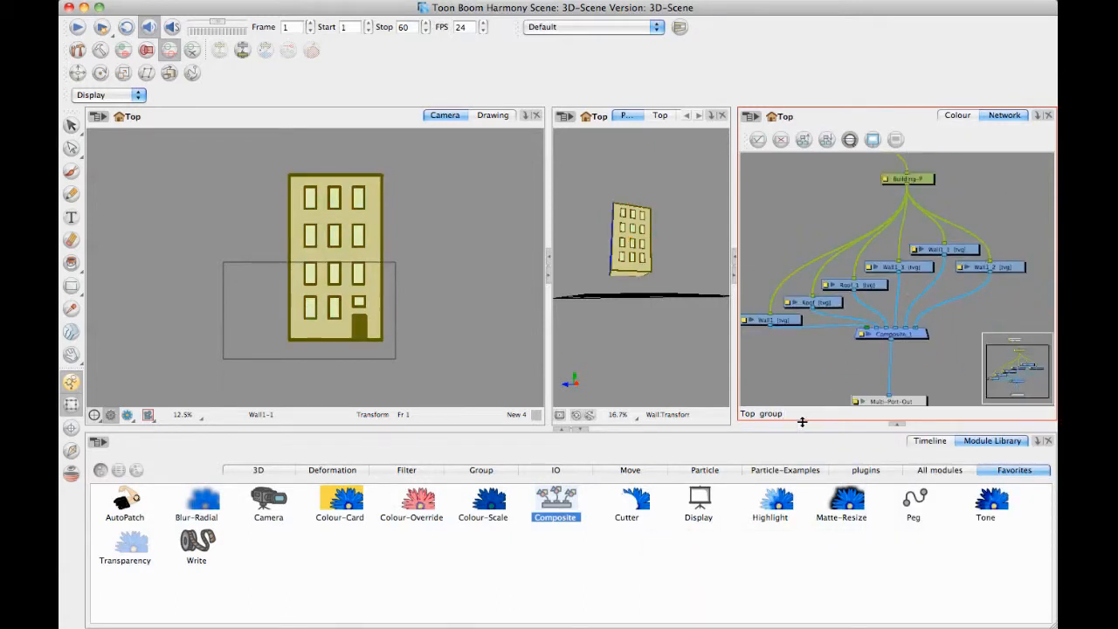
pyautogui.click(748, 415)
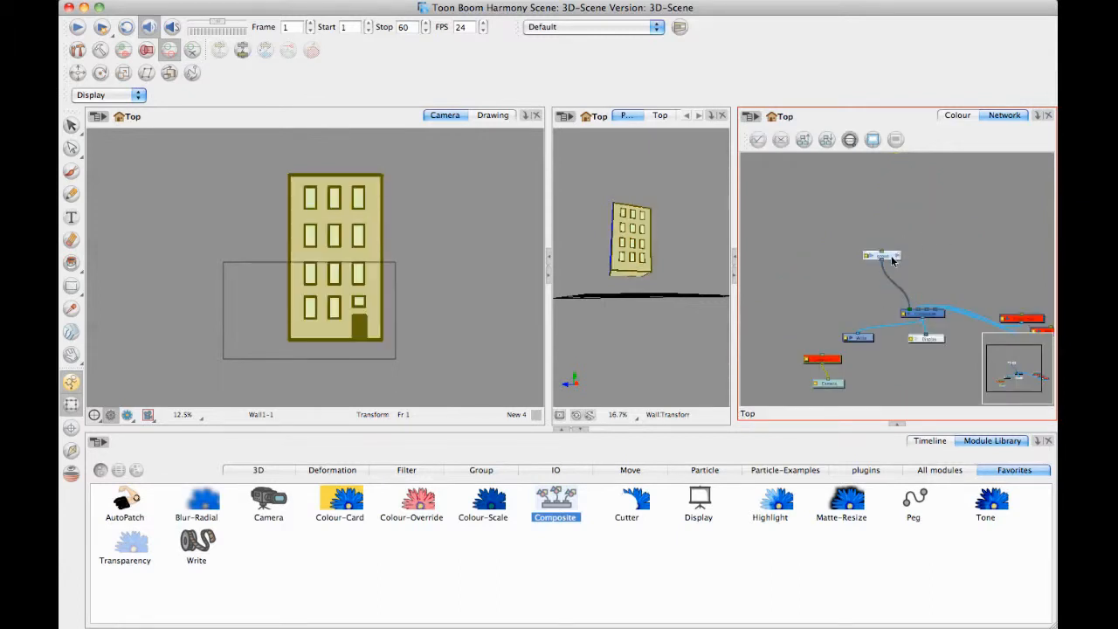
pyautogui.click(936, 251)
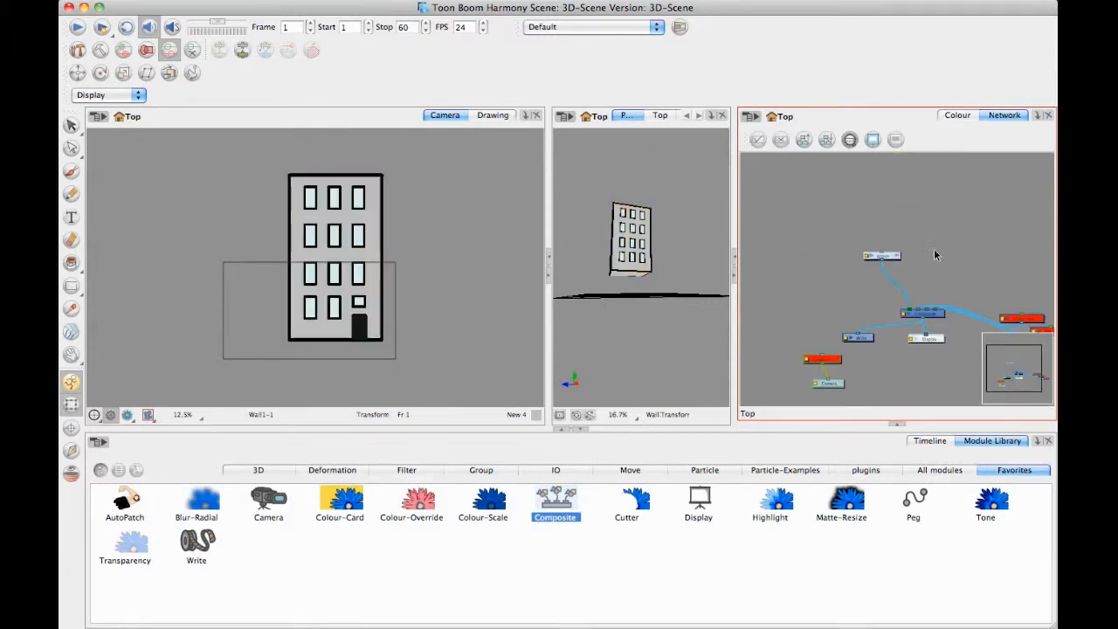
pyautogui.click(888, 256)
pyautogui.click(932, 441)
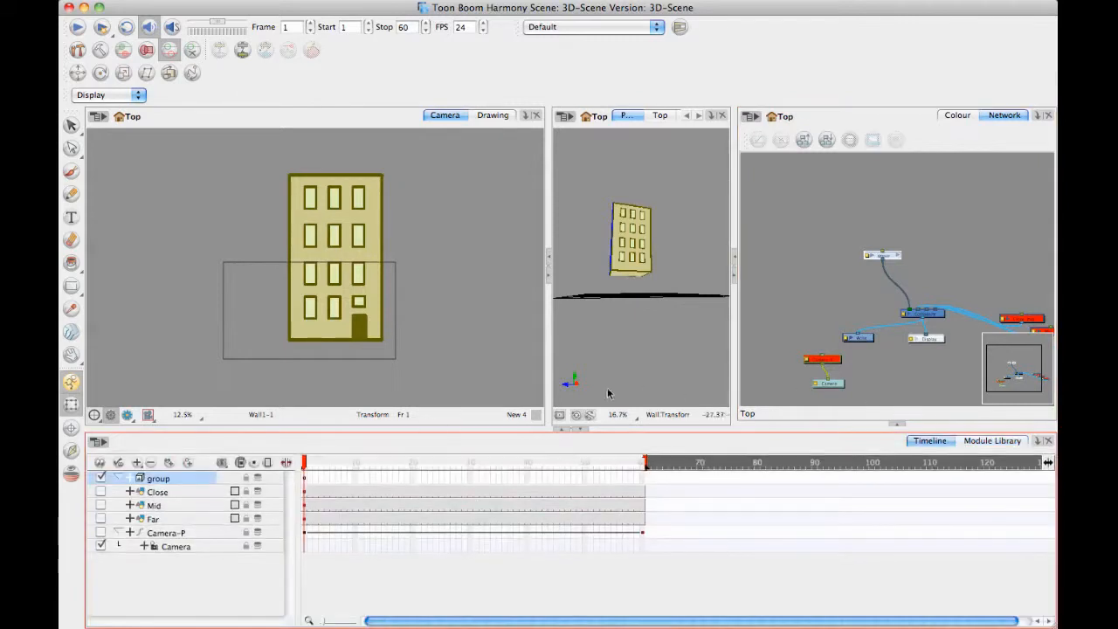
# Add a parent peg to the group, place it above the group in the network, and enable 3D on it.
pyautogui.click(189, 464)
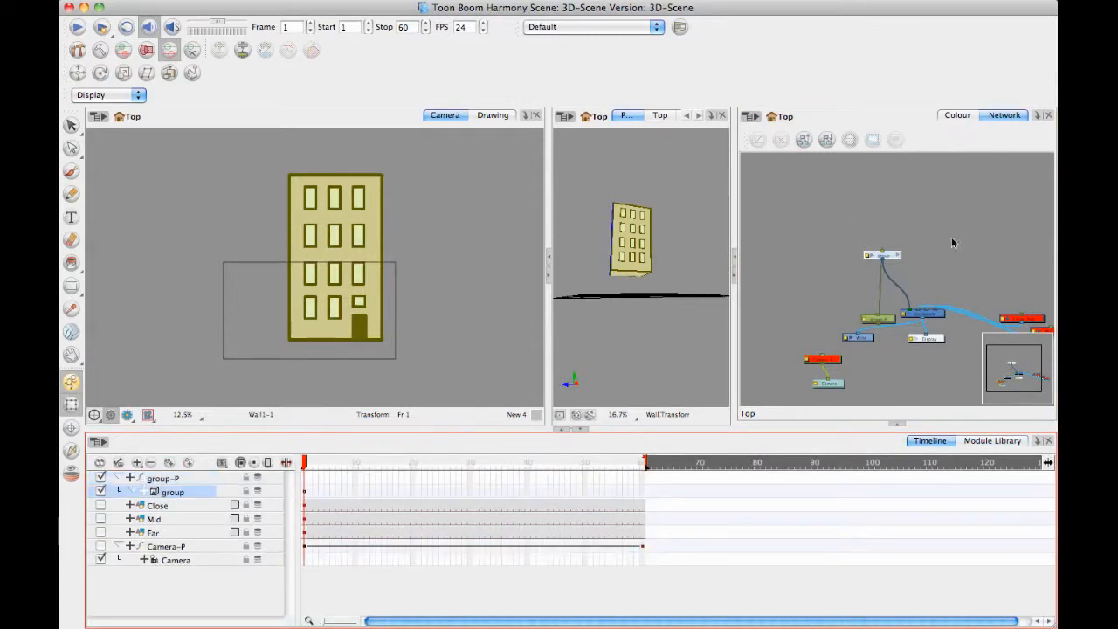
pyautogui.moveTo(879, 321); pyautogui.dragTo(886, 227)
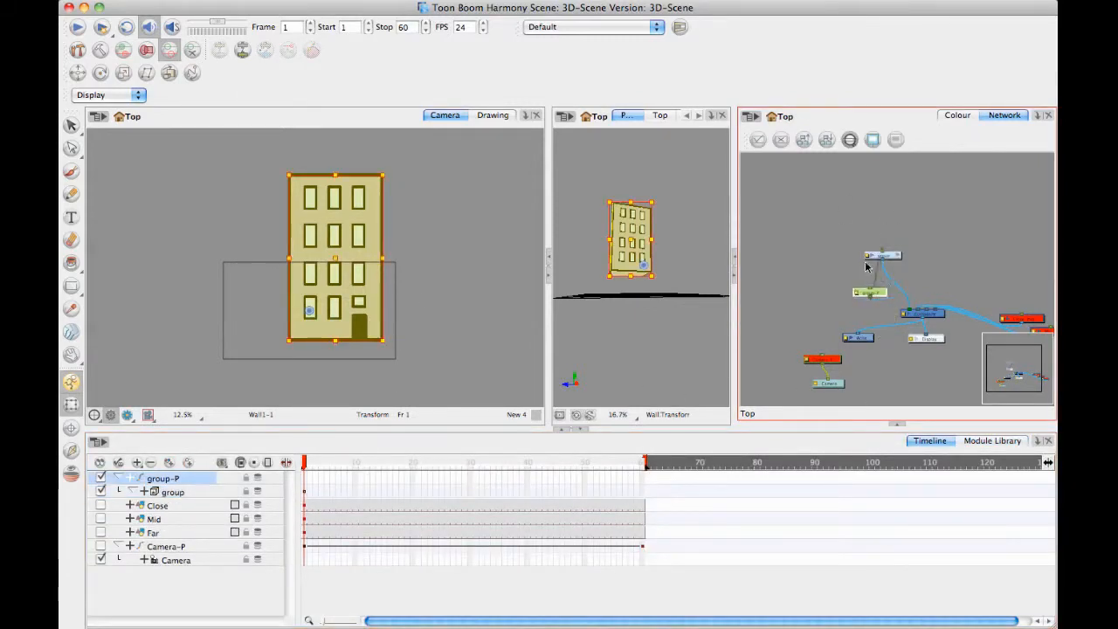
pyautogui.doubleClick(876, 226)
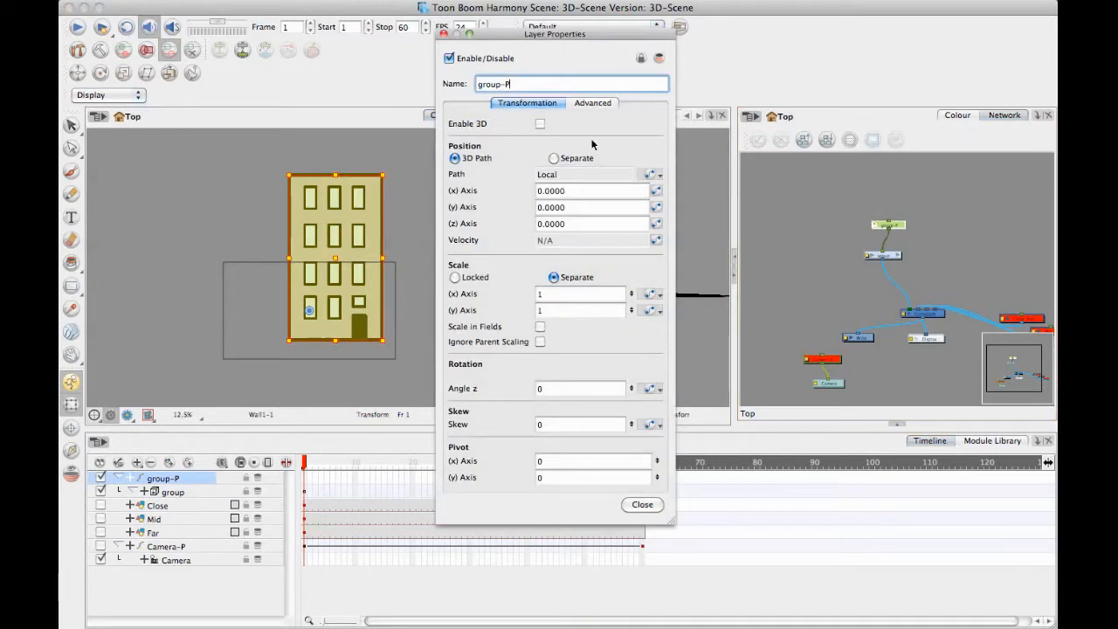
pyautogui.click(539, 124)
pyautogui.click(644, 607)
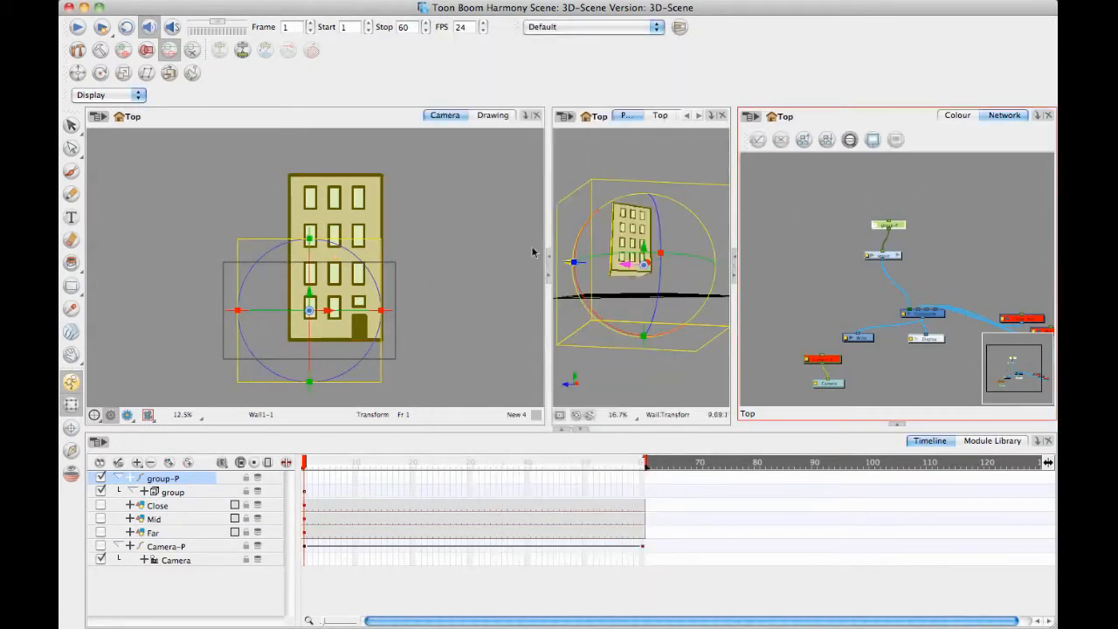
# Move the group-P peg's pivot to the bottom centre of the front wall, and raise the building in the Camera view to expose its underside.
pyautogui.hotkey('alt', '3')
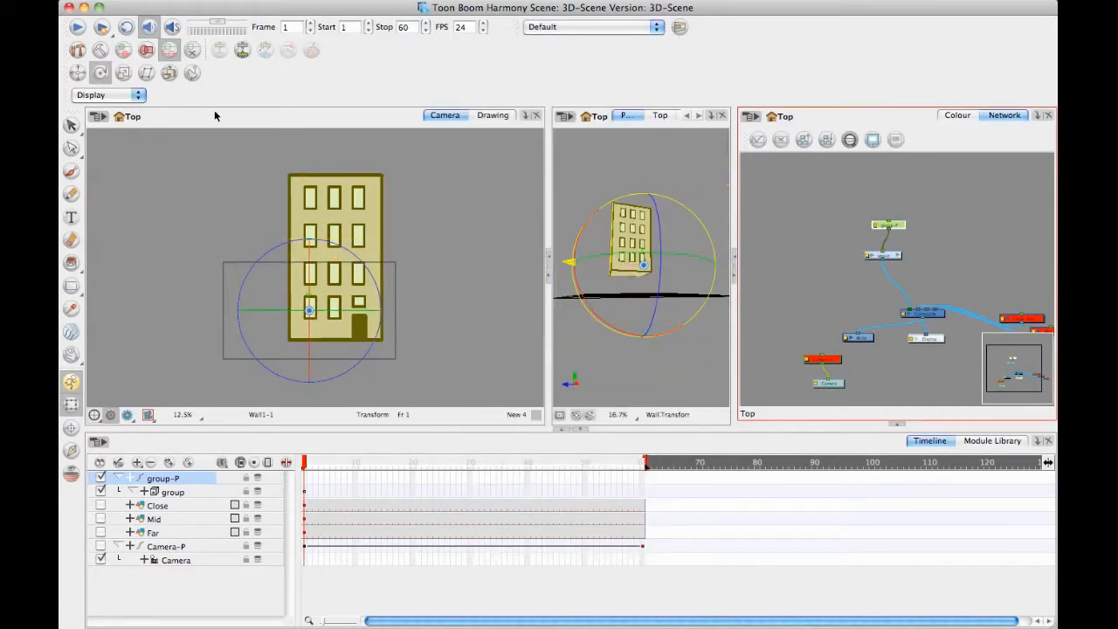
pyautogui.moveTo(309, 312); pyautogui.dragTo(334, 340)
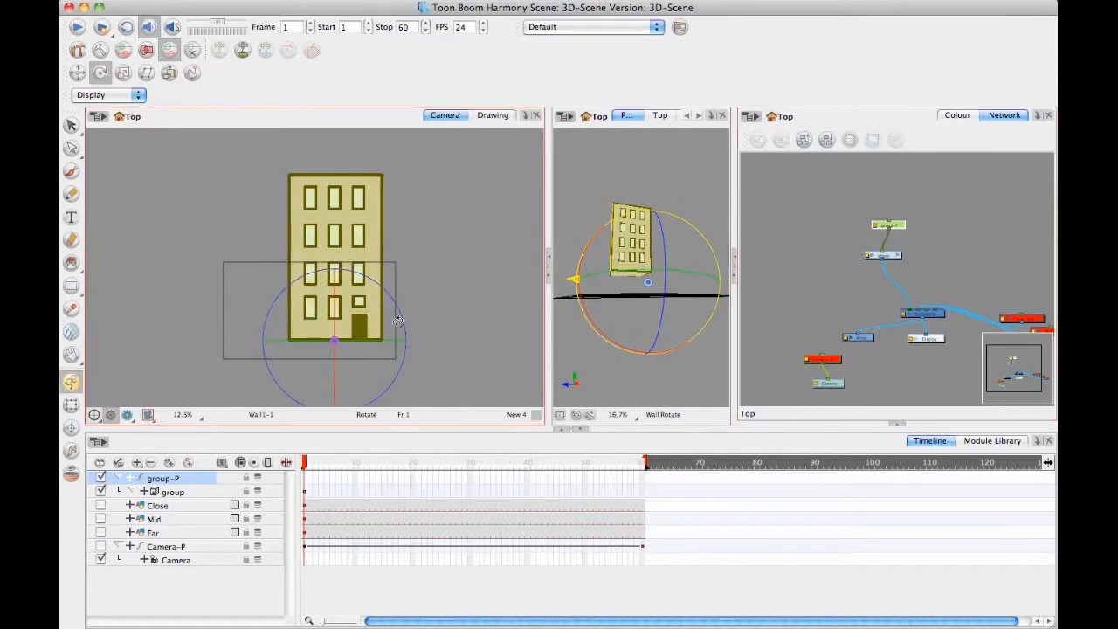
pyautogui.click(72, 404)
pyautogui.moveTo(353, 225); pyautogui.dragTo(364, 179)
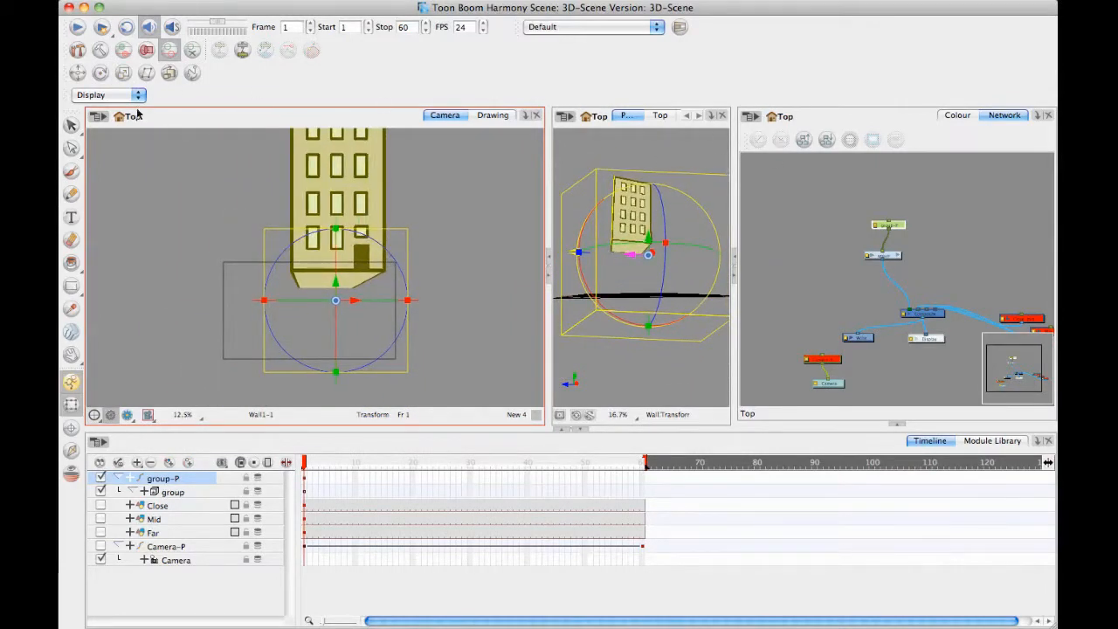
# Centre the group-P peg's pivot on the building's floor using the Top and Side views.
pyautogui.click(100, 72)
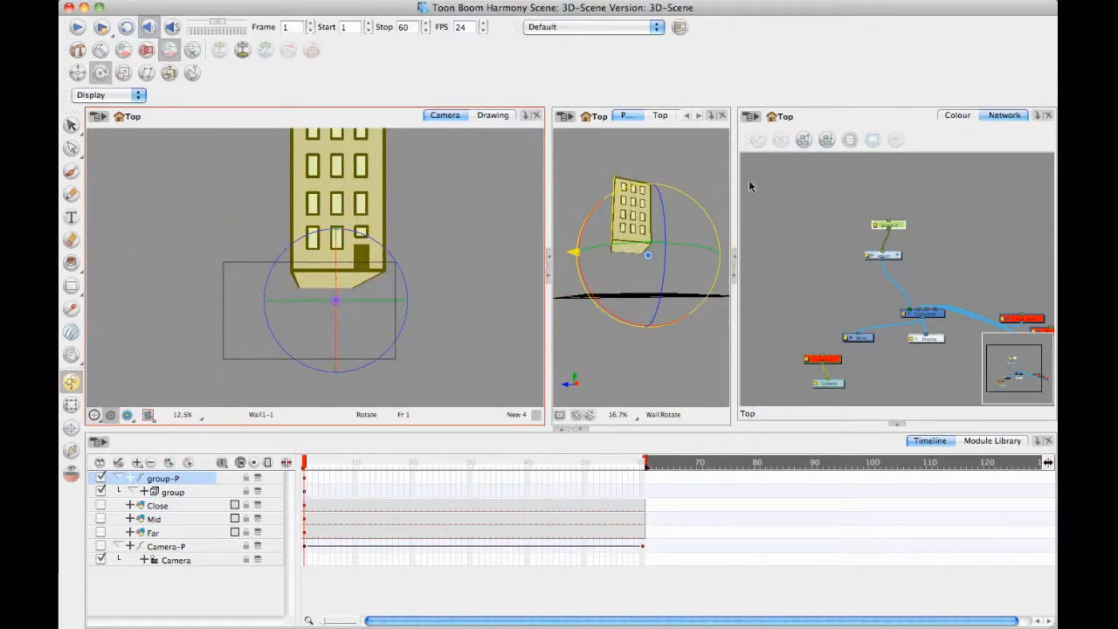
pyautogui.click(659, 116)
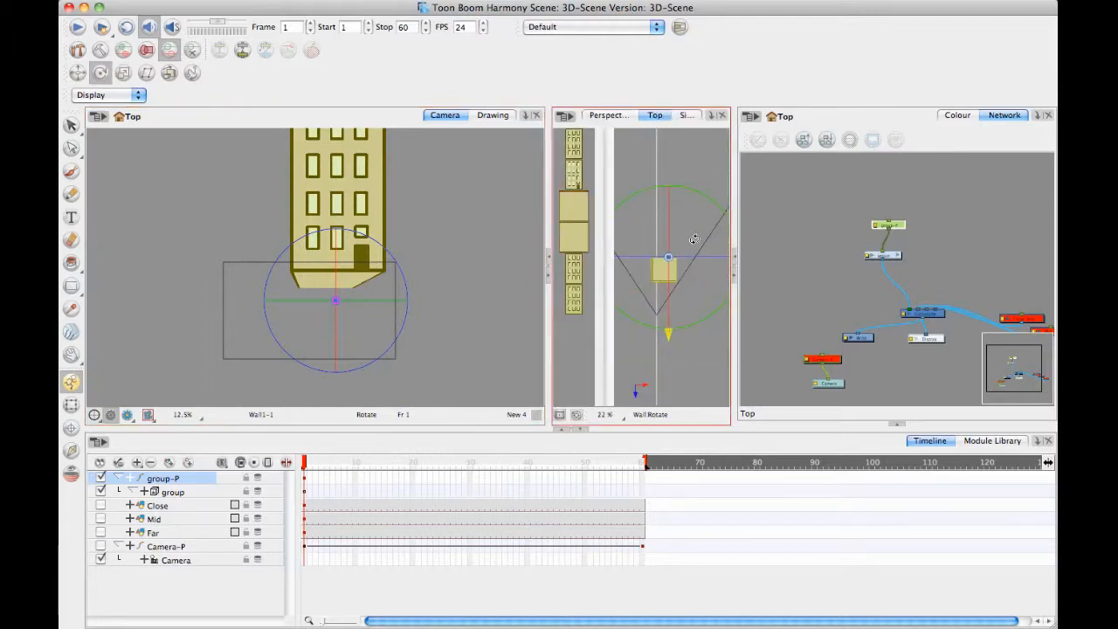
pyautogui.moveTo(668, 259); pyautogui.dragTo(690, 256)
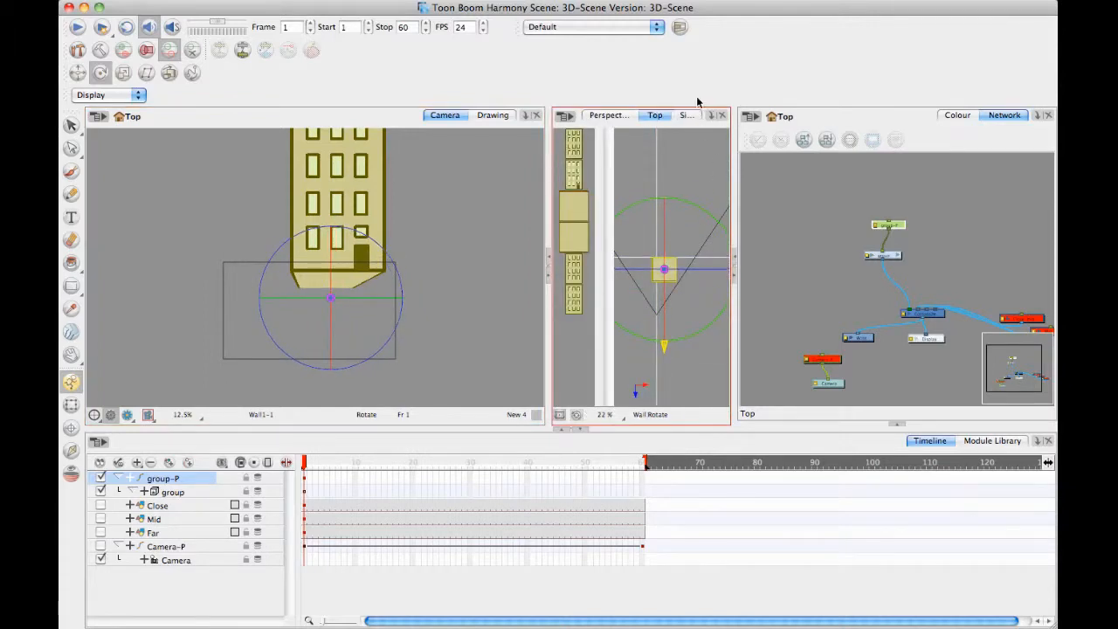
pyautogui.click(685, 118)
pyautogui.moveTo(618, 265); pyautogui.dragTo(617, 257)
pyautogui.click(657, 117)
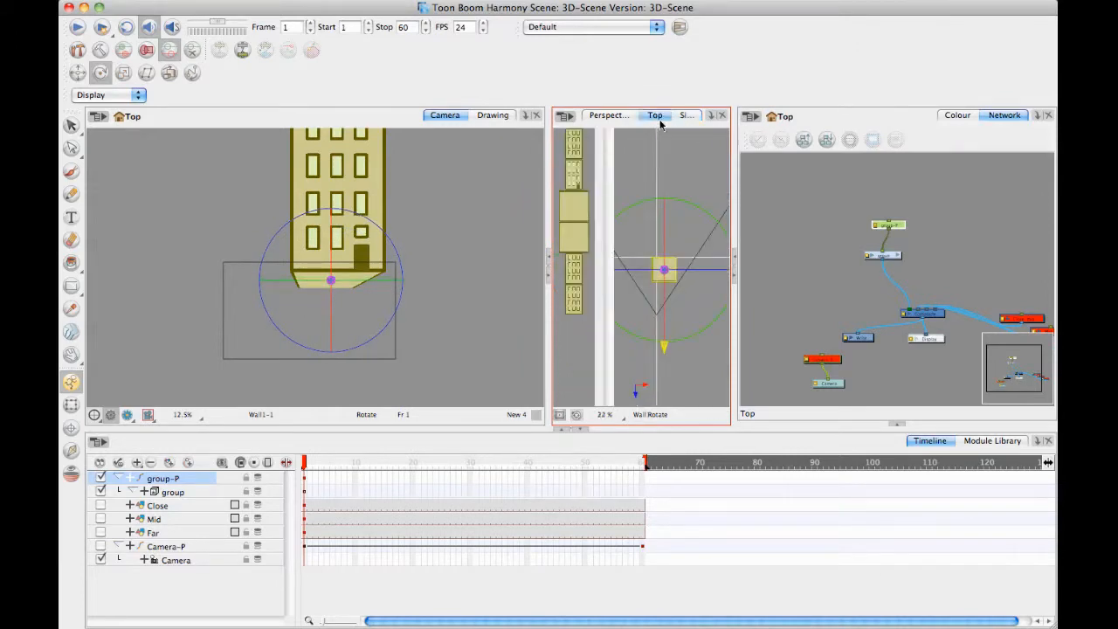
# Lower the whole building with the group-P peg and shift it left towards the centre of the camera frame.
pyautogui.hotkey('shift', 't')
pyautogui.moveTo(353, 228); pyautogui.dragTo(358, 264)
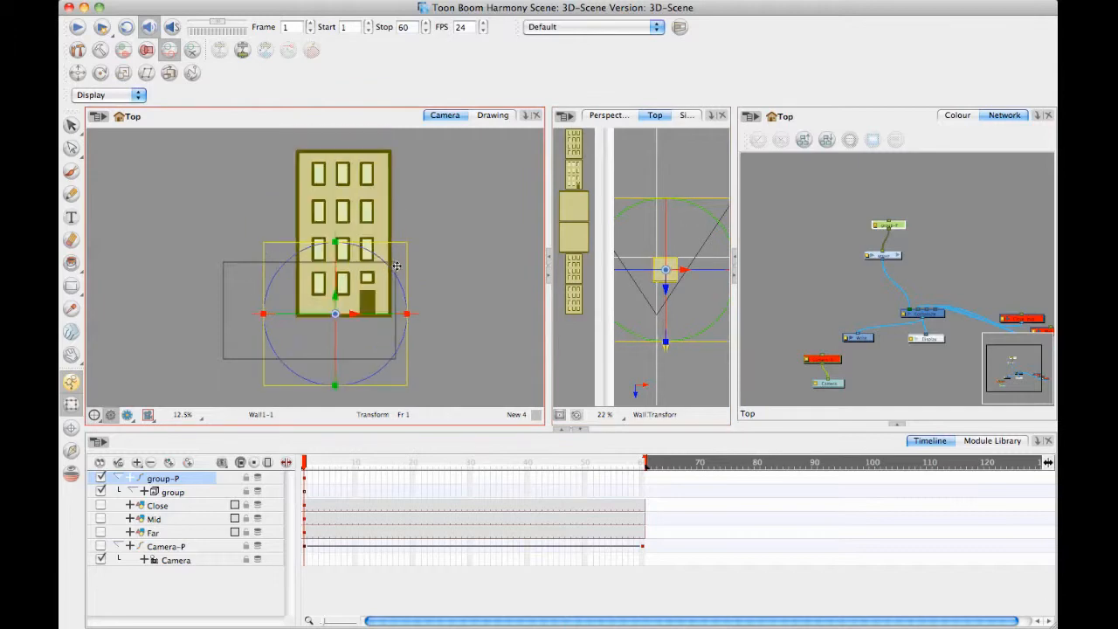
pyautogui.moveTo(339, 303); pyautogui.dragTo(315, 276)
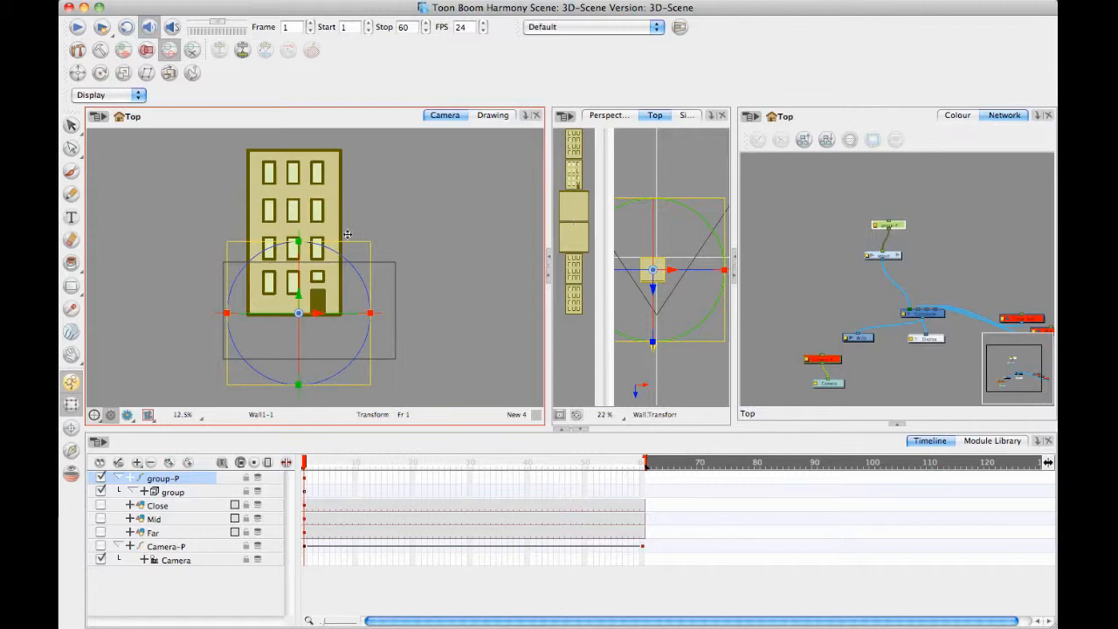
pyautogui.moveTo(457, 216); pyautogui.dragTo(464, 217)
pyautogui.press('1')
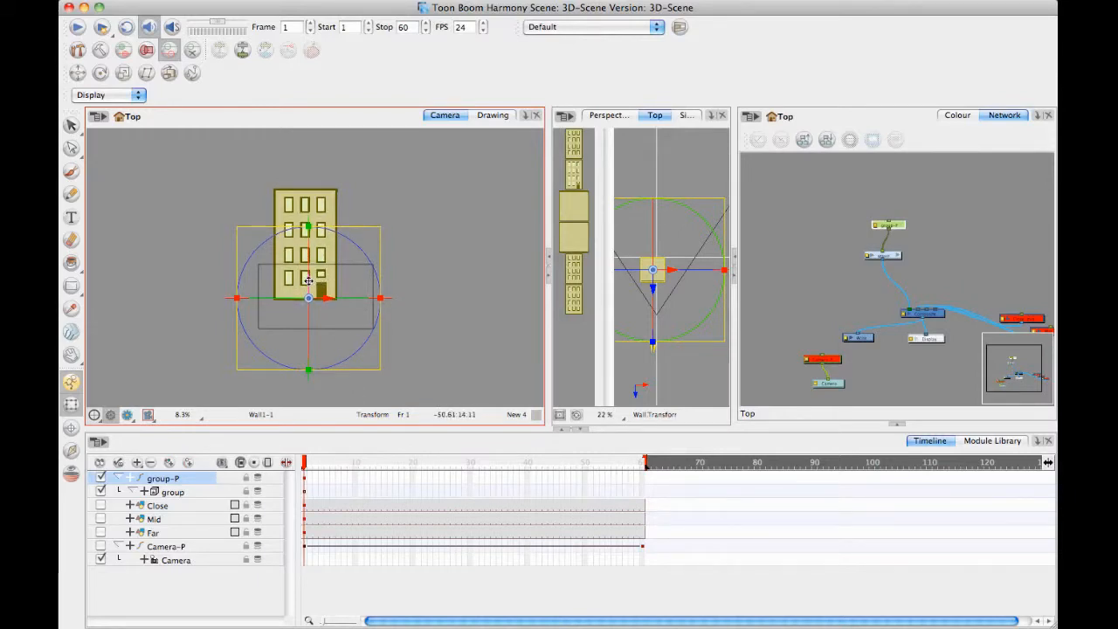
# Lower the building to the bottom of the camera frame and scale it down with the group-P peg until it fits inside.
pyautogui.moveTo(308, 281); pyautogui.dragTo(308, 301)
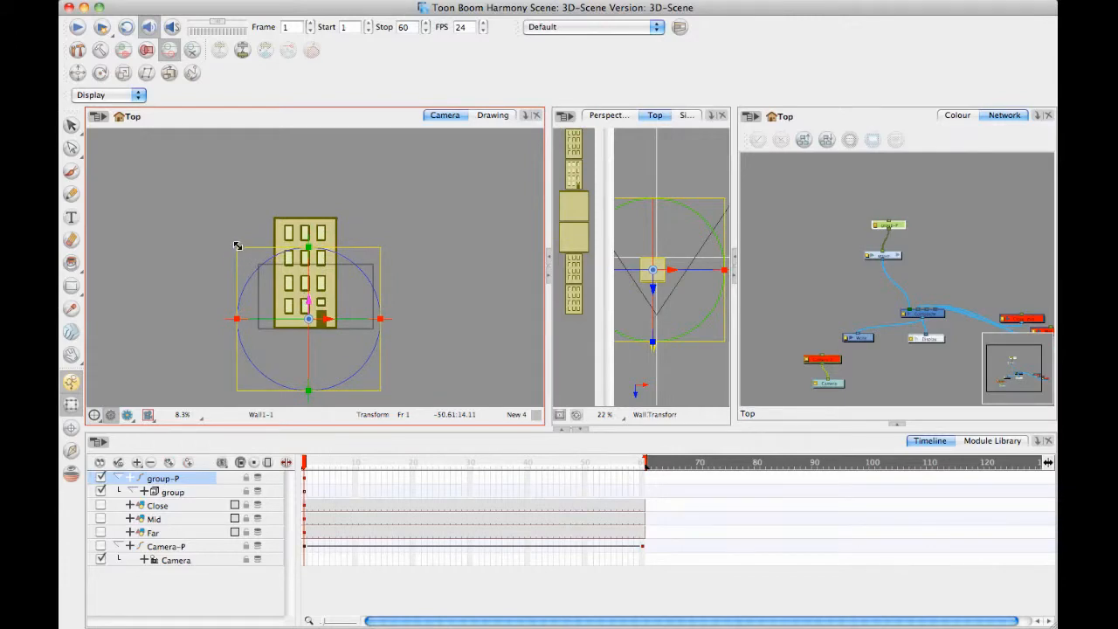
pyautogui.moveTo(253, 259); pyautogui.dragTo(294, 283)
pyautogui.click(491, 230)
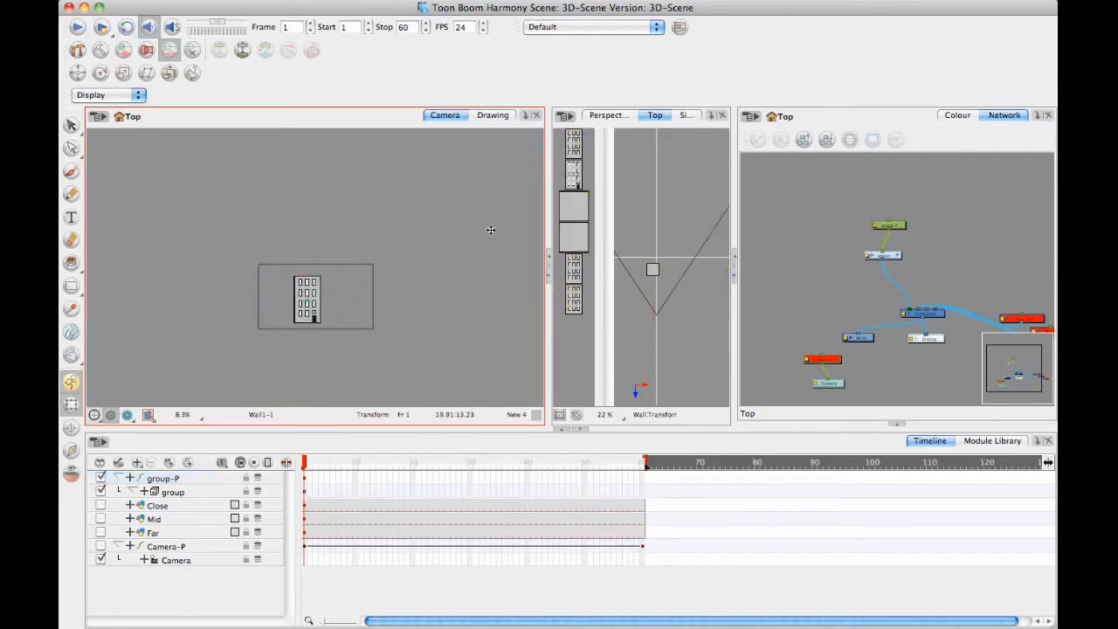
# Collapse group-P, duplicate it, and move the copy to the right of the original building in the Camera view.
pyautogui.click(125, 480)
pyautogui.rightClick(196, 479)
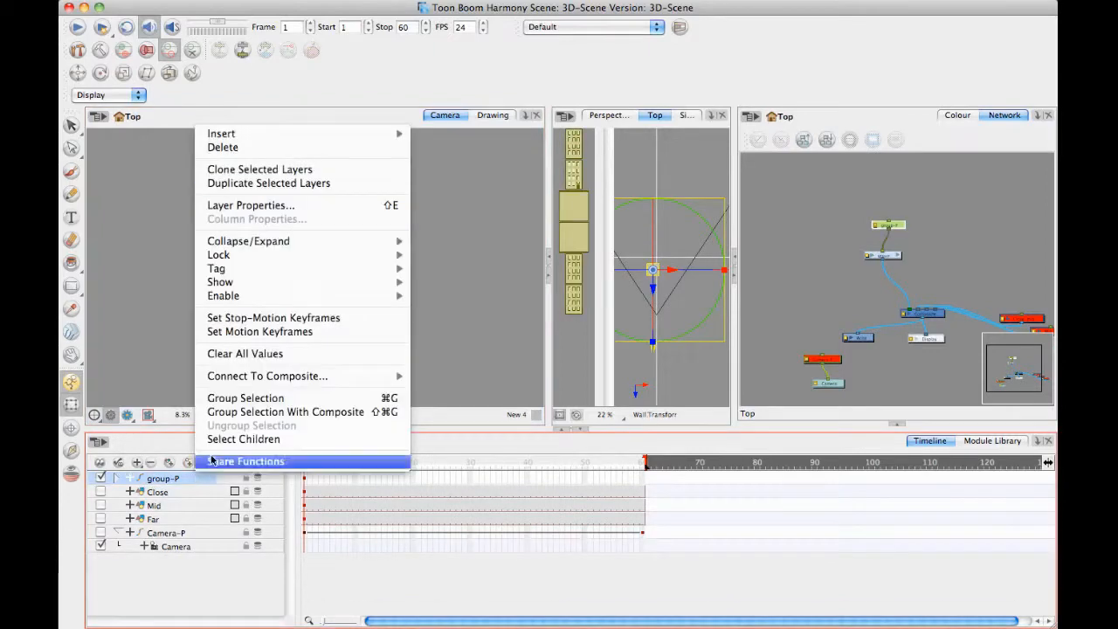
pyautogui.click(272, 183)
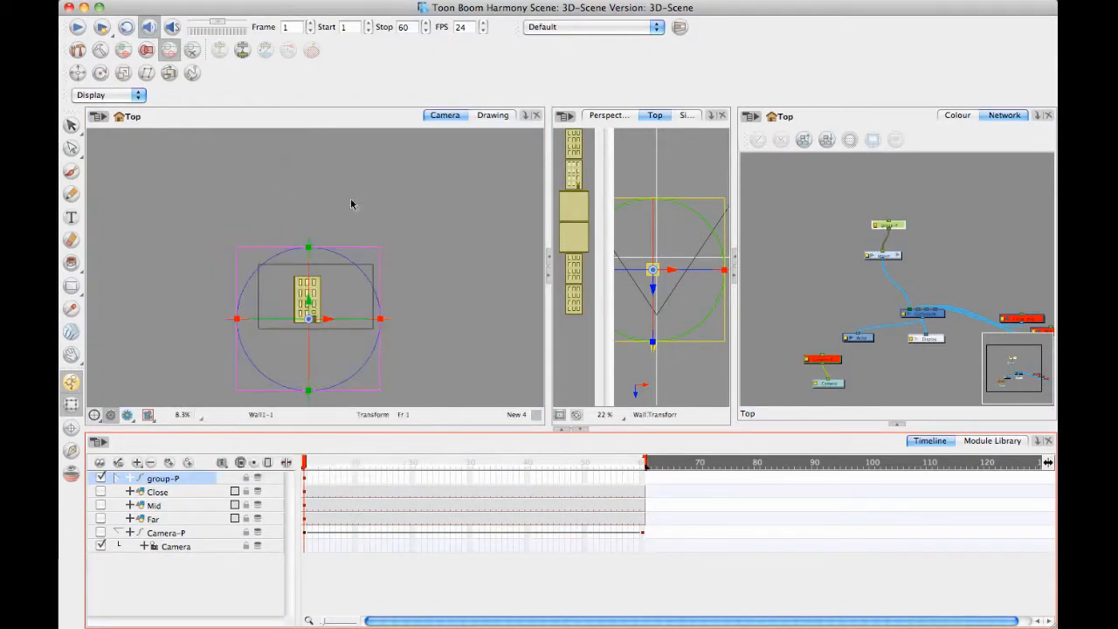
pyautogui.moveTo(327, 318); pyautogui.dragTo(386, 325)
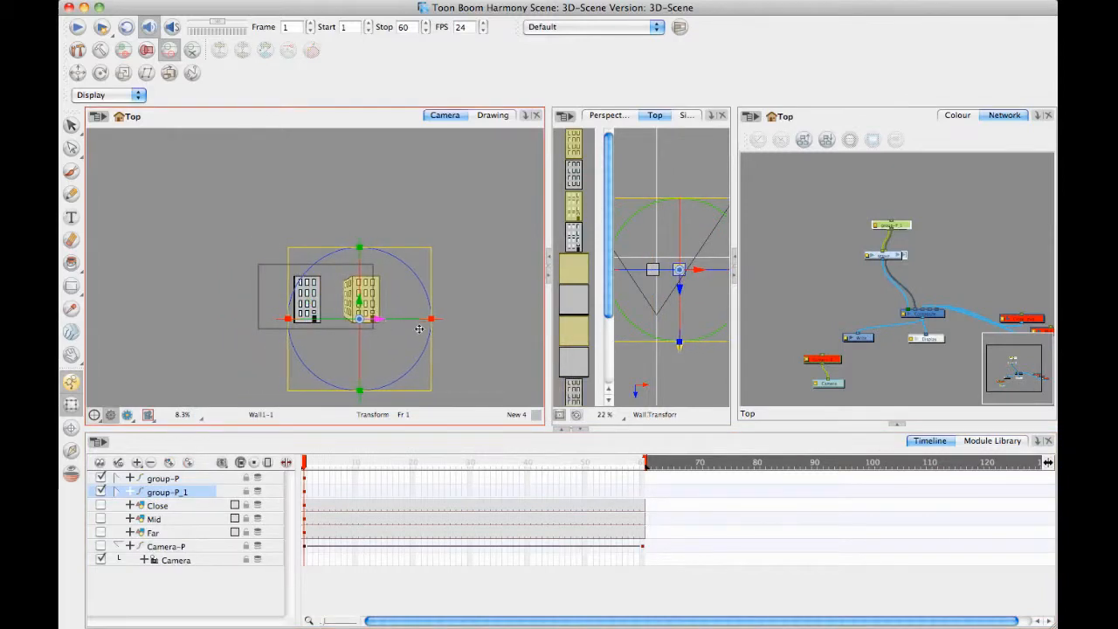
pyautogui.click(492, 293)
# Duplicate group-P again and move the copy directly behind the original building in the Top view.
pyautogui.click(216, 480)
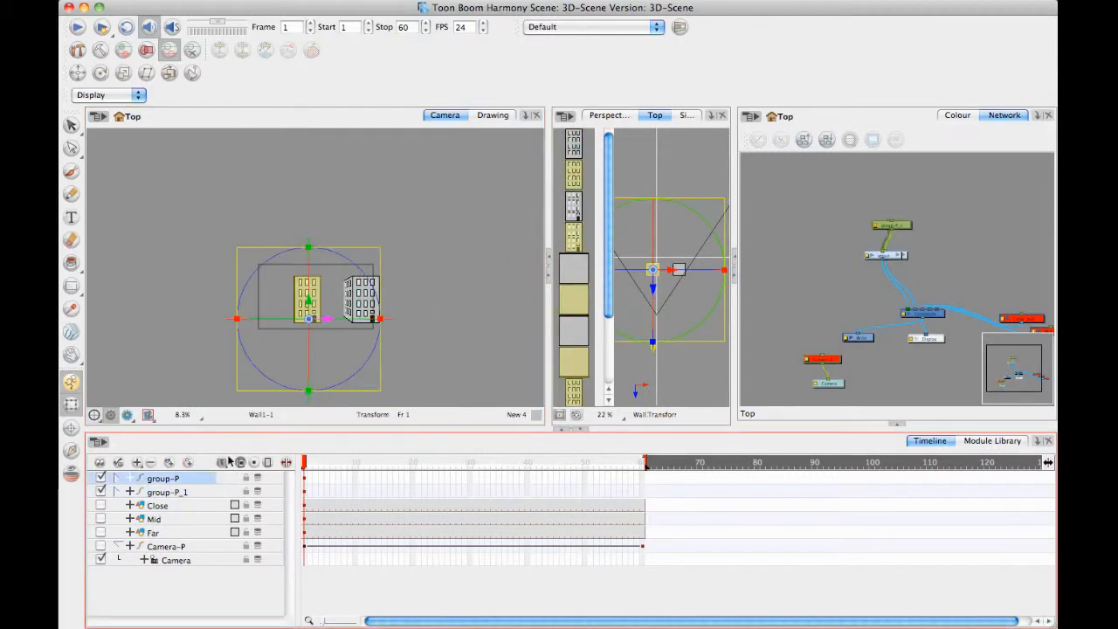
pyautogui.rightClick(200, 477)
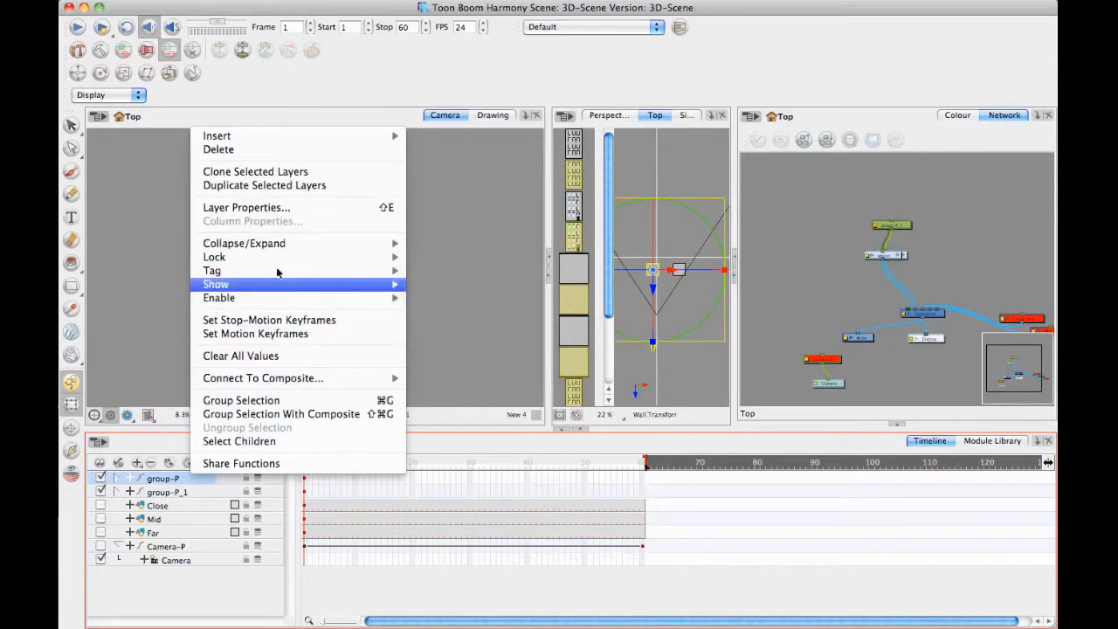
pyautogui.click(289, 185)
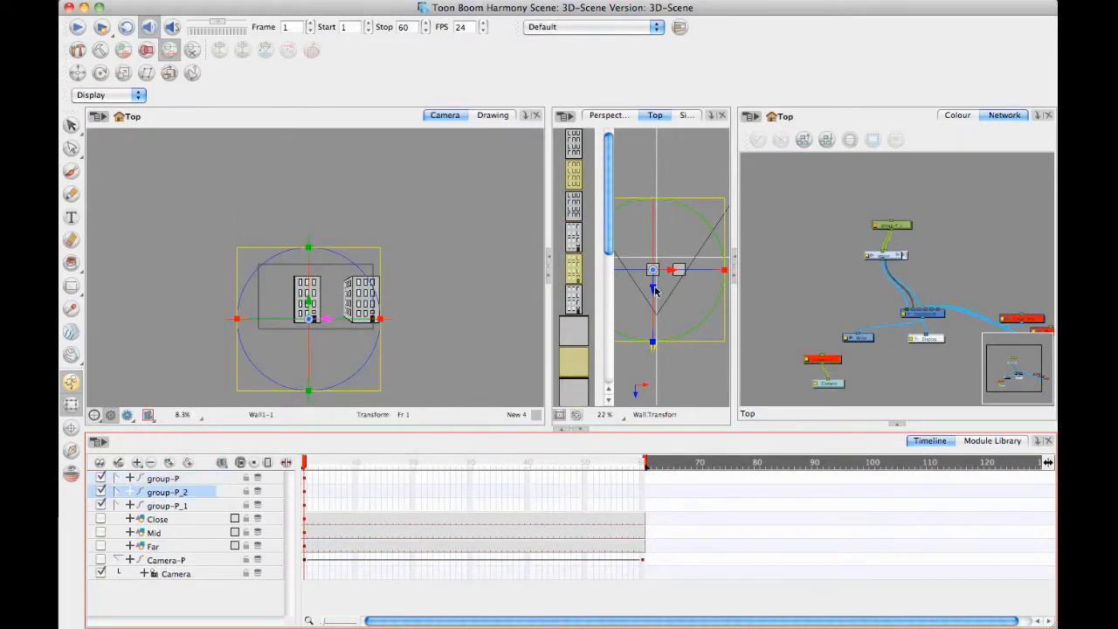
pyautogui.moveTo(654, 288); pyautogui.dragTo(655, 268)
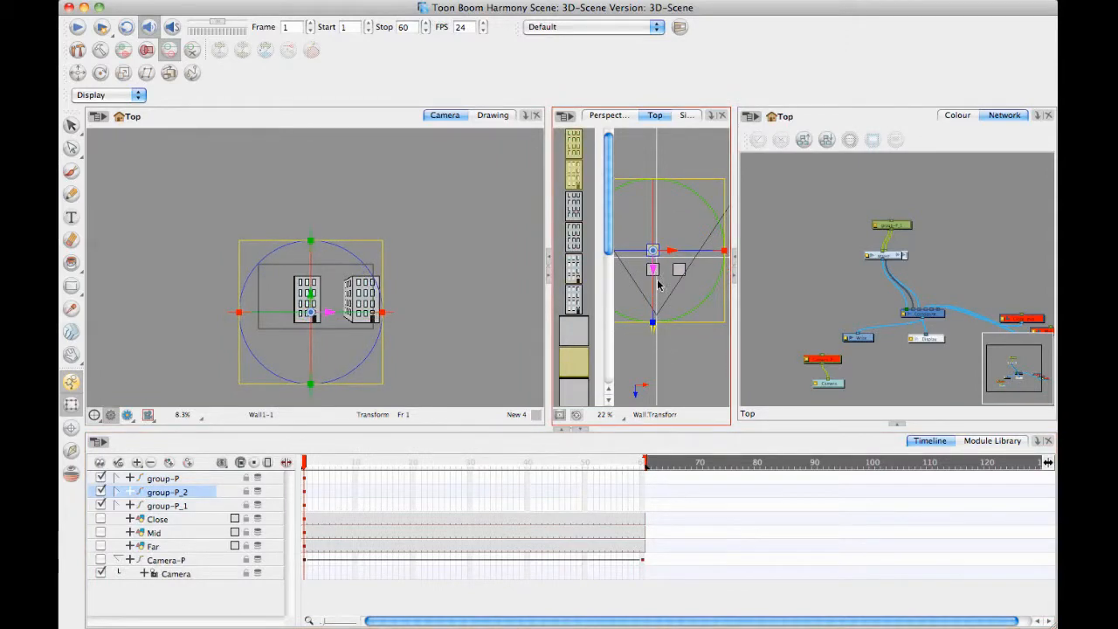
# Duplicate group-P and group-P_2 together, and place the two copies one behind the other at the back of the left row.
pyautogui.click(194, 479)
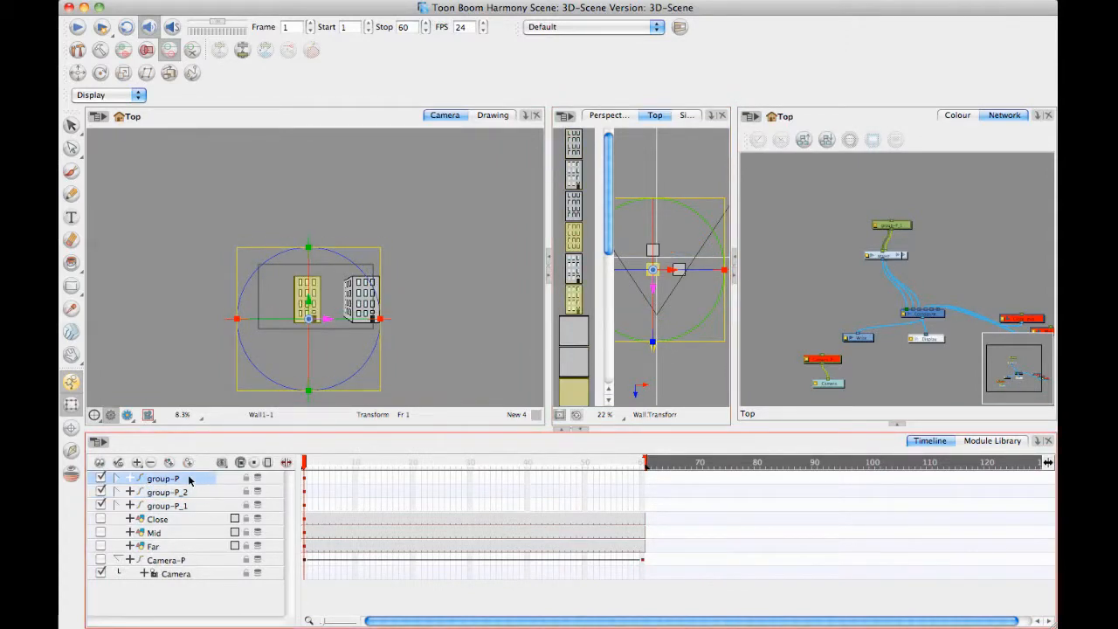
pyautogui.keyDown('shift'); pyautogui.click(192, 492); pyautogui.keyUp('shift')
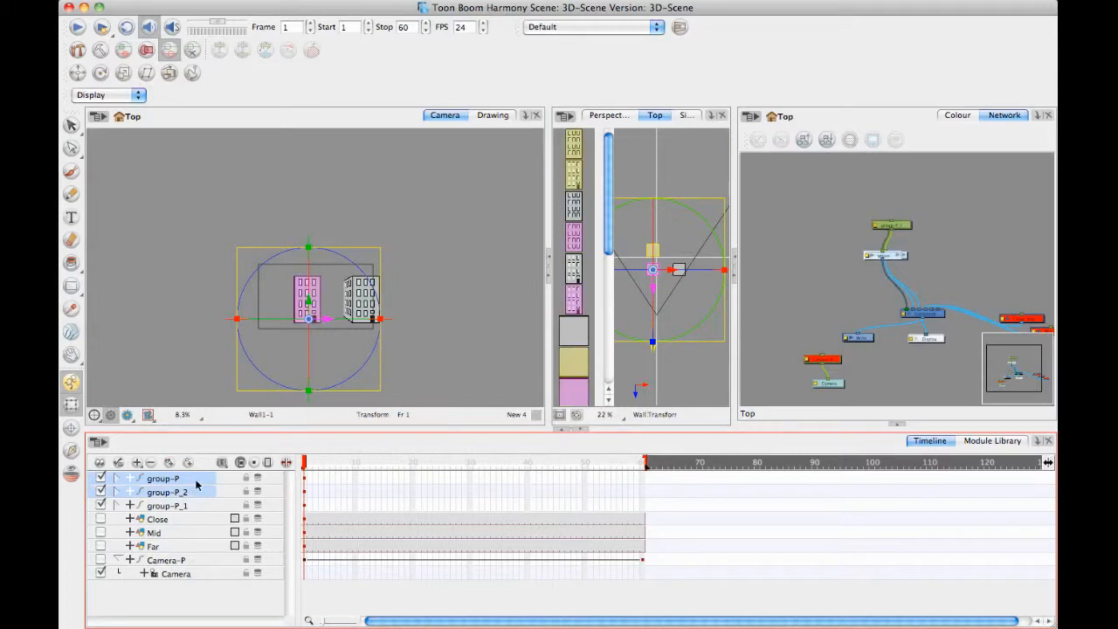
pyautogui.rightClick(195, 479)
pyautogui.click(260, 182)
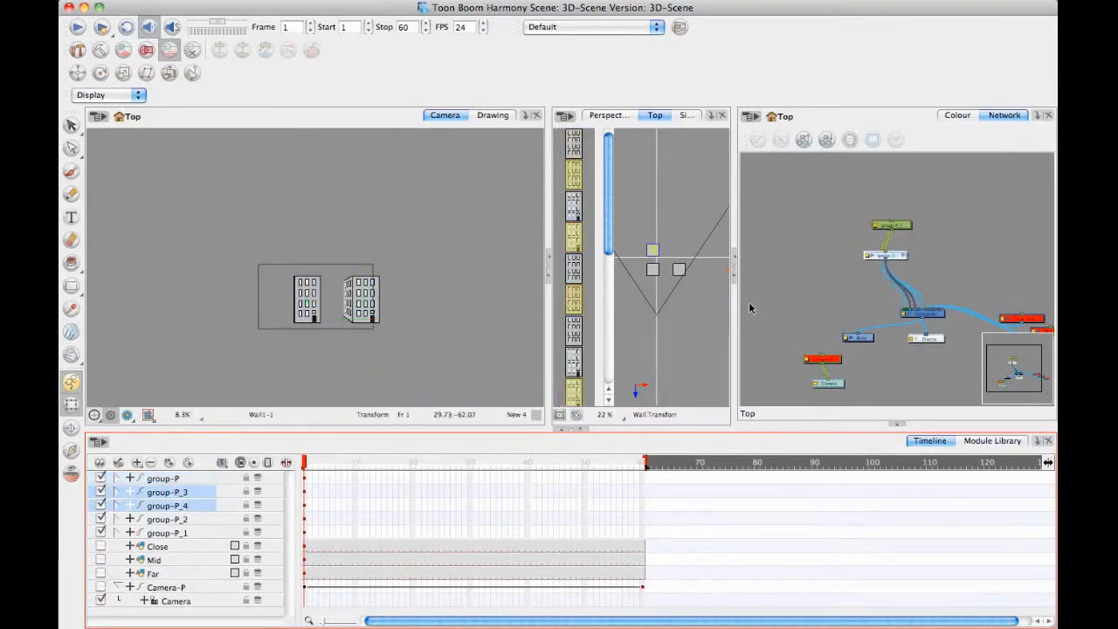
pyautogui.click(197, 506)
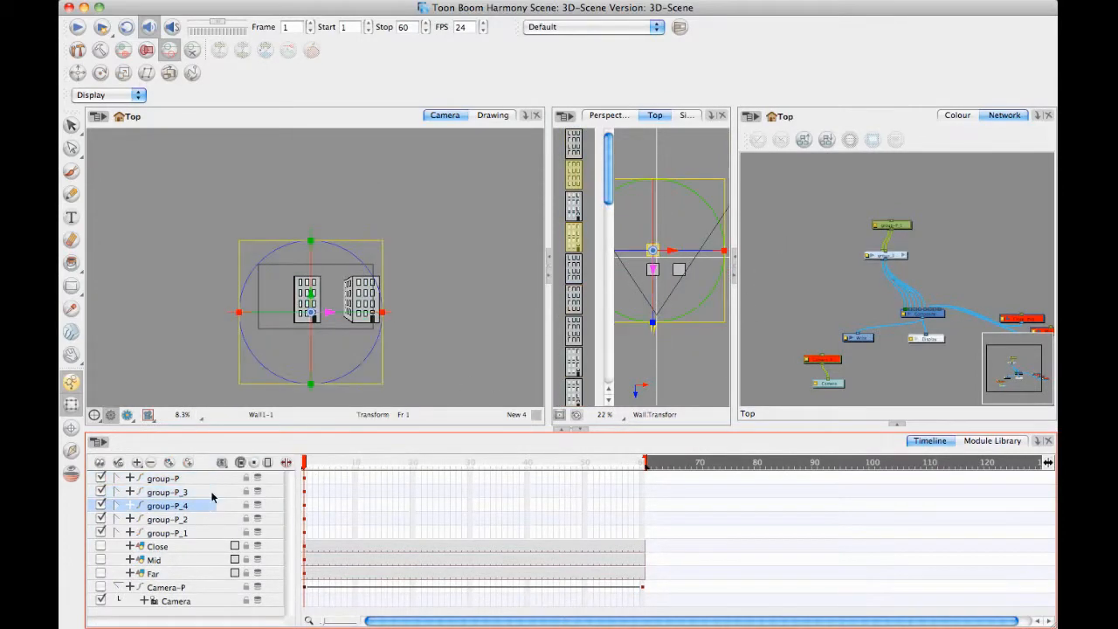
pyautogui.moveTo(655, 264); pyautogui.dragTo(655, 245)
pyautogui.click(182, 493)
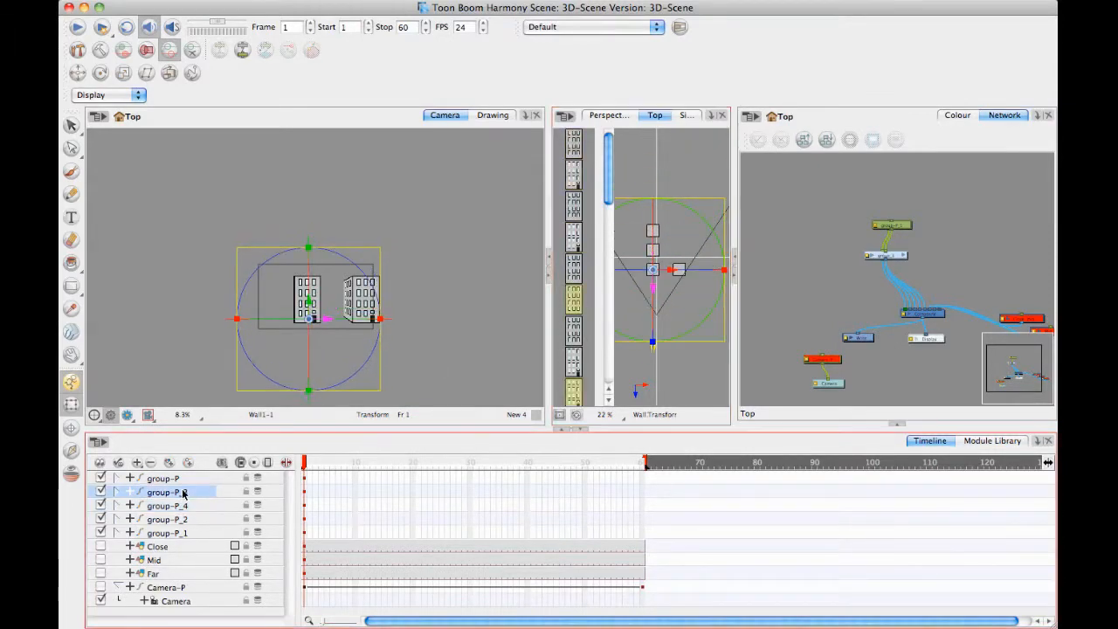
pyautogui.moveTo(653, 287); pyautogui.dragTo(663, 209)
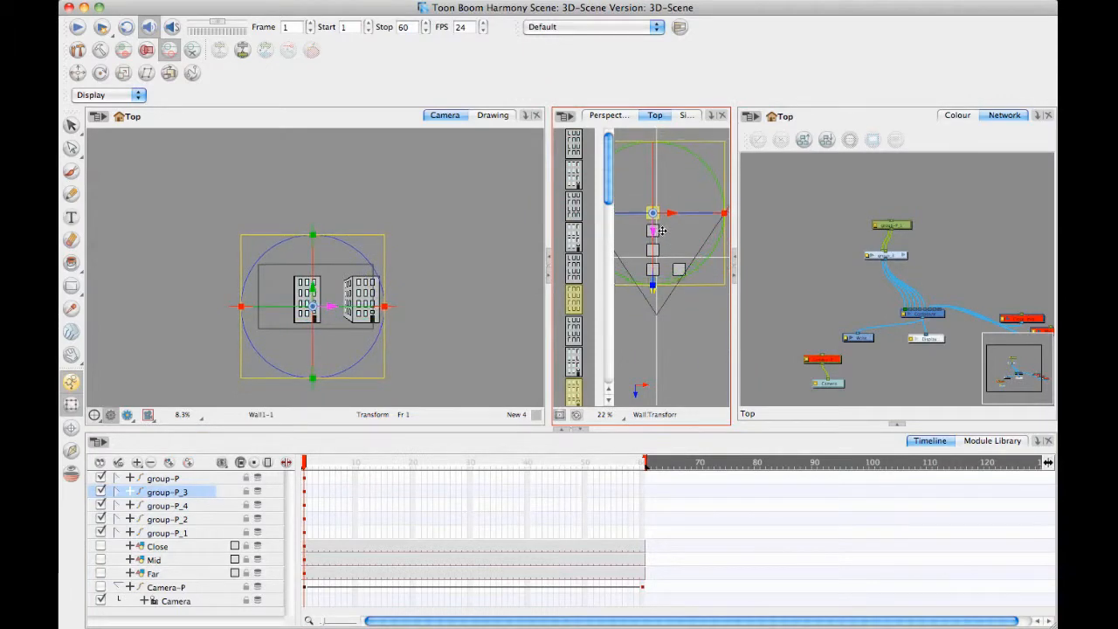
pyautogui.click(690, 337)
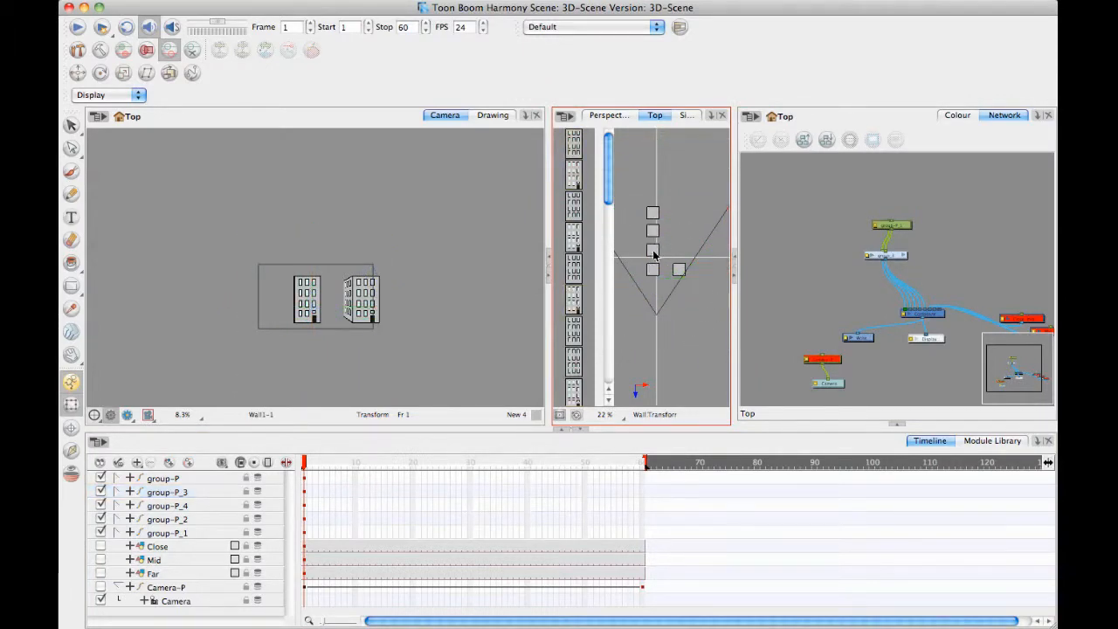
# Duplicate the right-hand building group-P_1 and move the copy directly behind it in the Top view.
pyautogui.click(183, 534)
pyautogui.rightClick(192, 533)
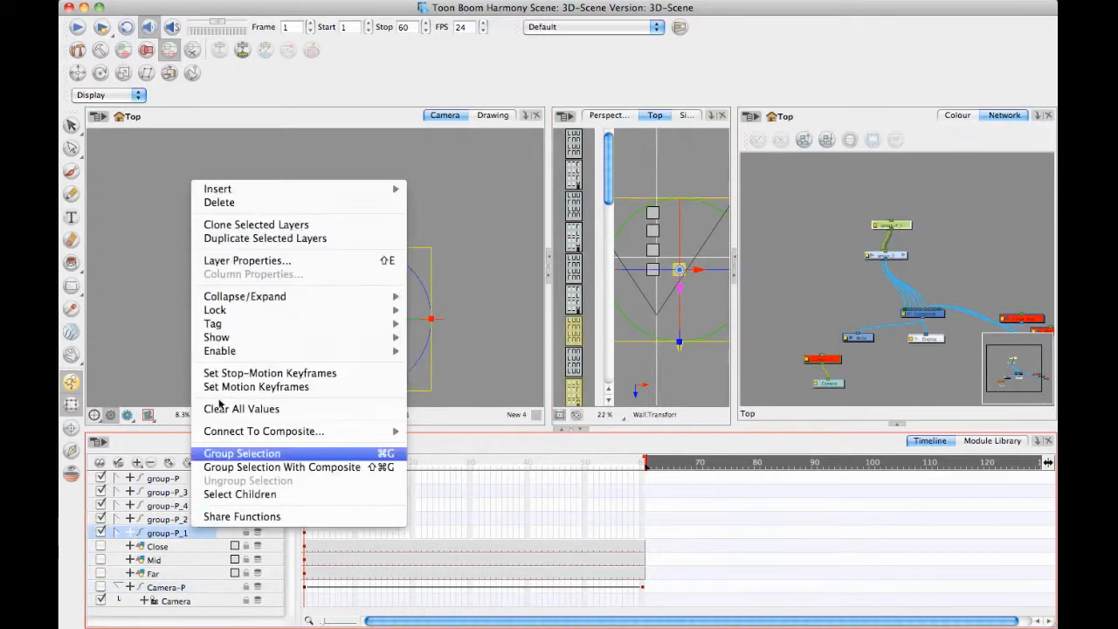
pyautogui.click(227, 449)
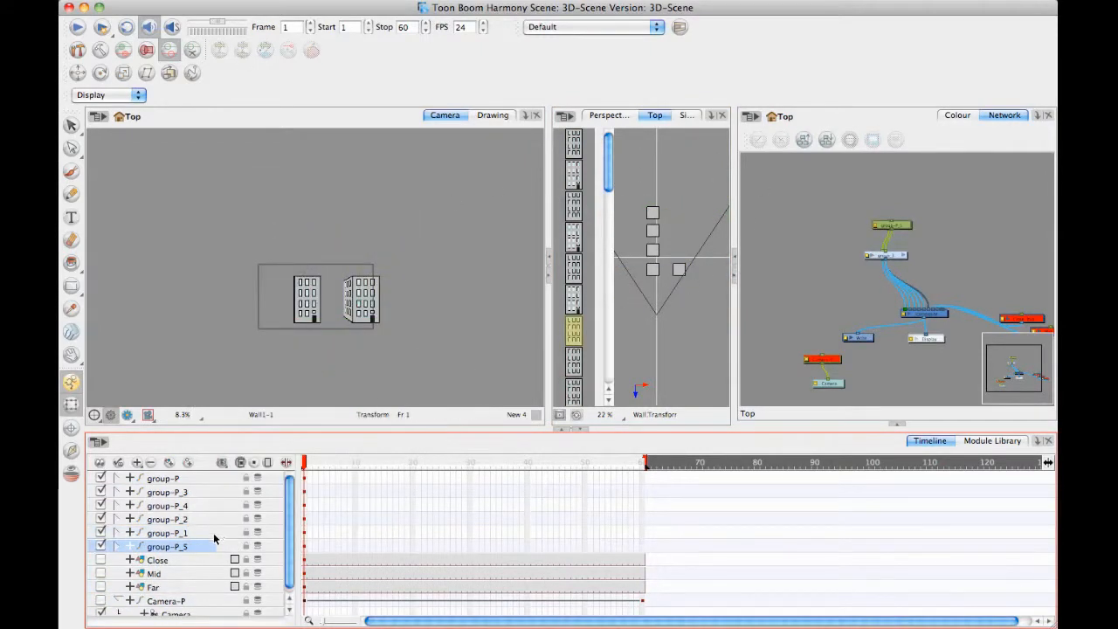
pyautogui.click(200, 546)
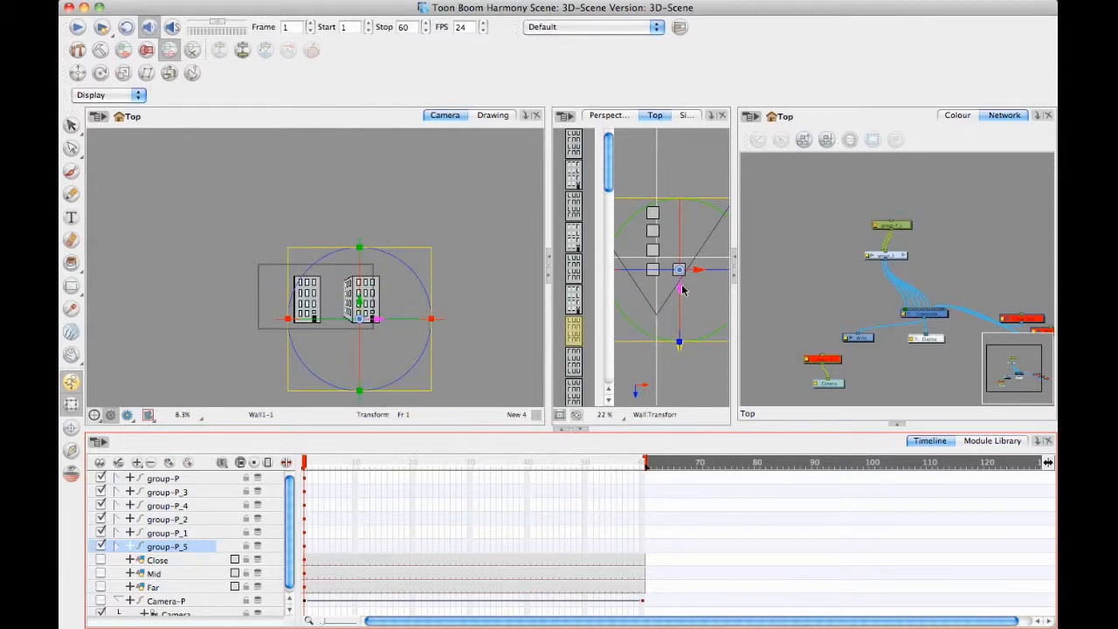
pyautogui.click(683, 289)
pyautogui.click(225, 547)
pyautogui.moveTo(679, 287); pyautogui.dragTo(680, 264)
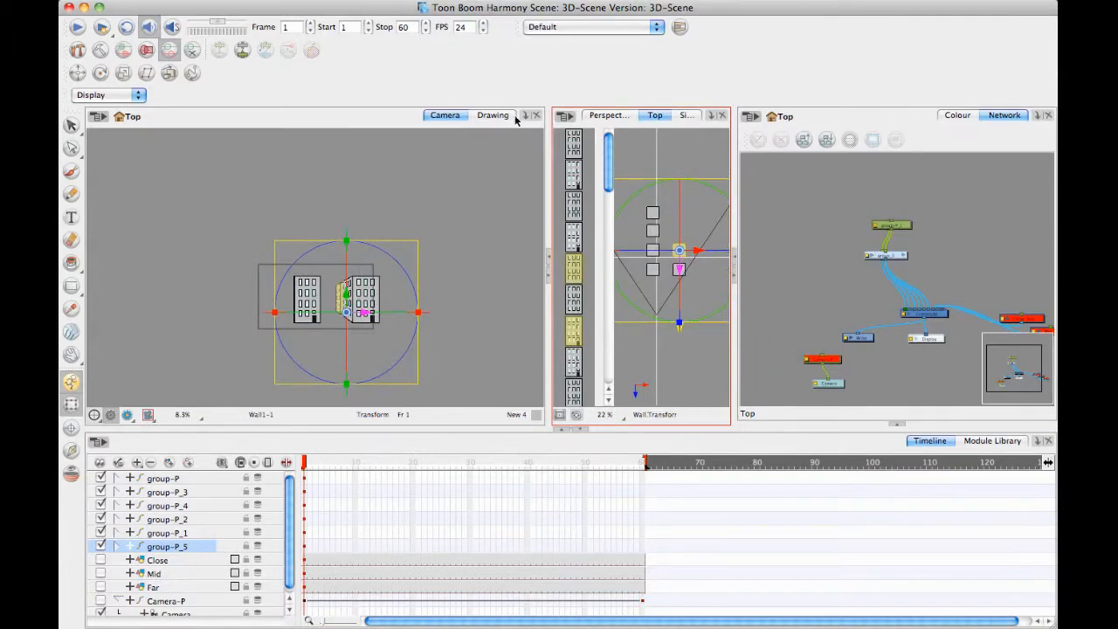
# Inspect the two rows of buildings in the Perspective view from above and from street level.
pyautogui.click(609, 115)
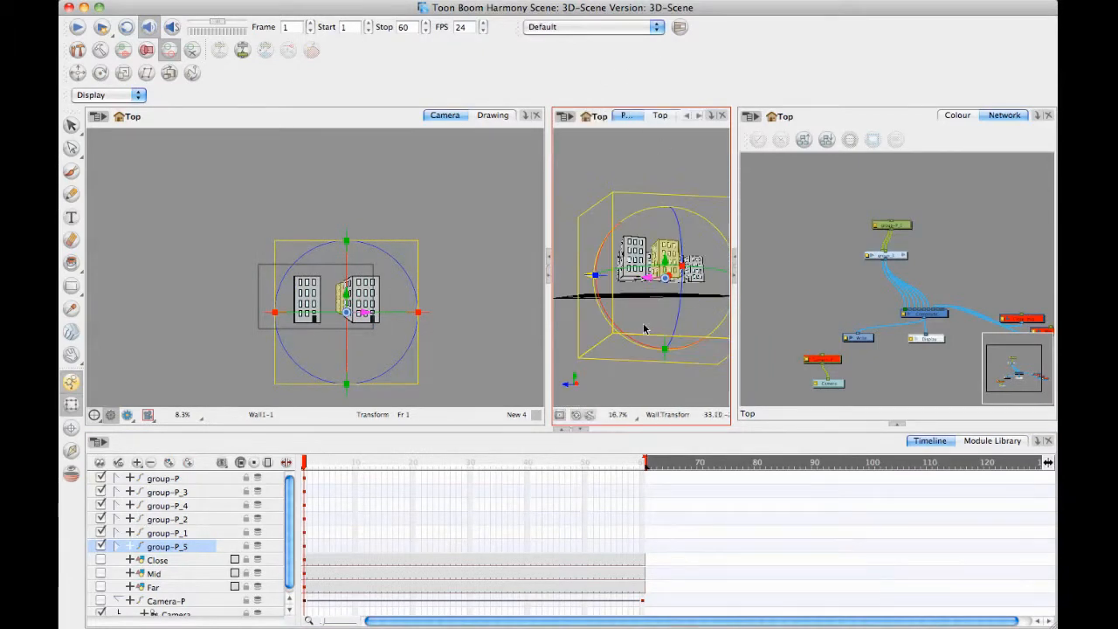
pyautogui.moveTo(645, 329); pyautogui.dragTo(559, 346)
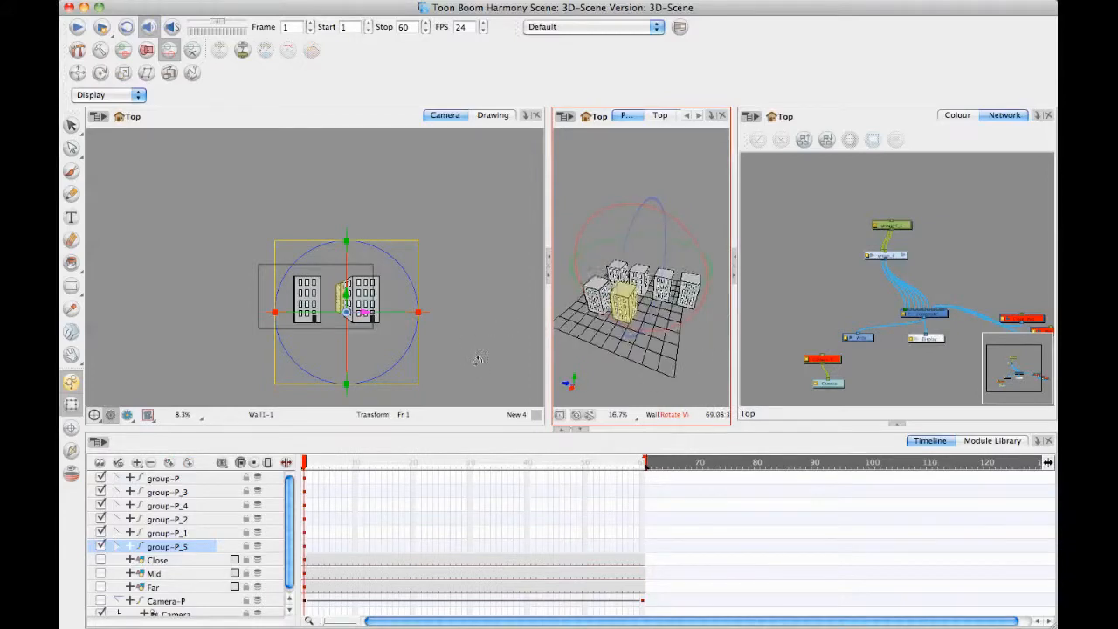
pyautogui.moveTo(478, 360); pyautogui.dragTo(658, 255)
pyautogui.press('2')
pyautogui.press('2')
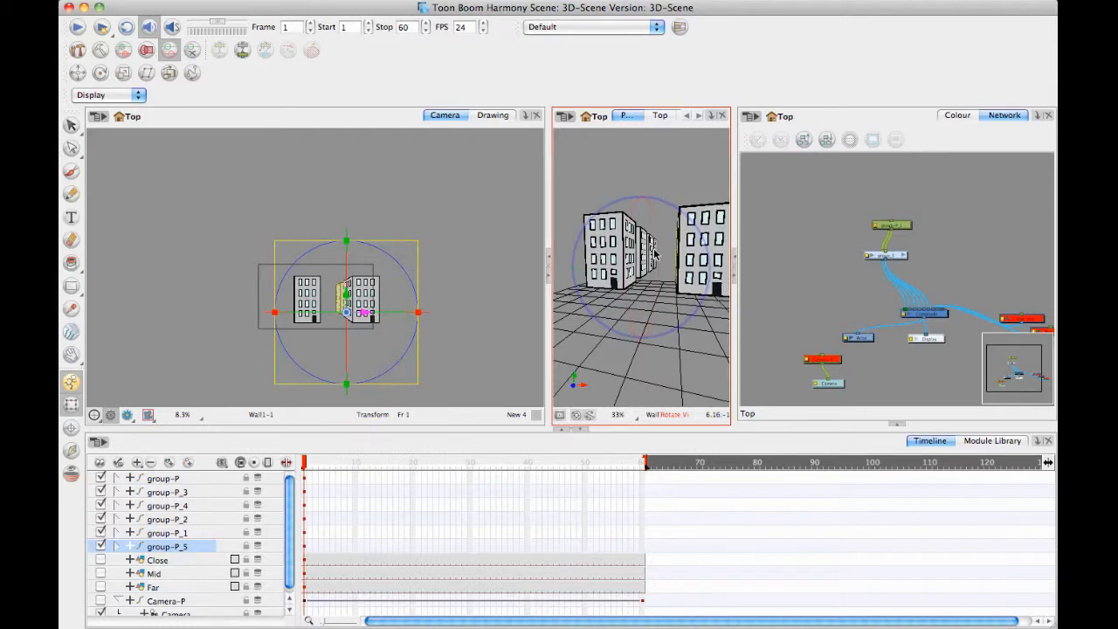
pyautogui.click(458, 381)
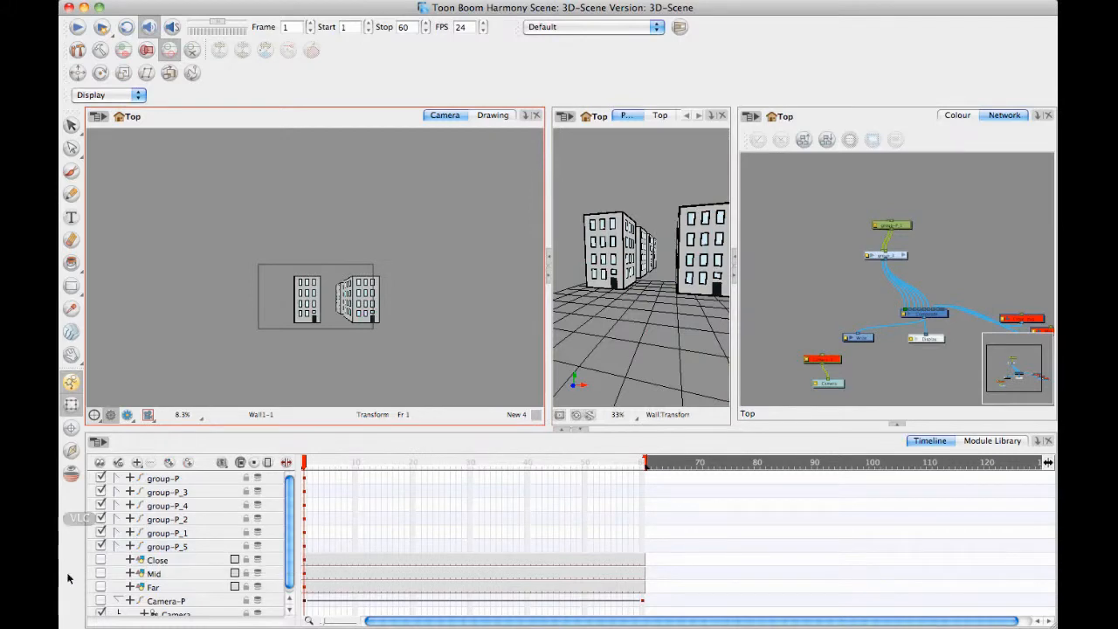
# Show the Close, Mid and Far background layers, and hide Close again to uncover the buildings.
pyautogui.click(100, 561)
pyautogui.click(100, 573)
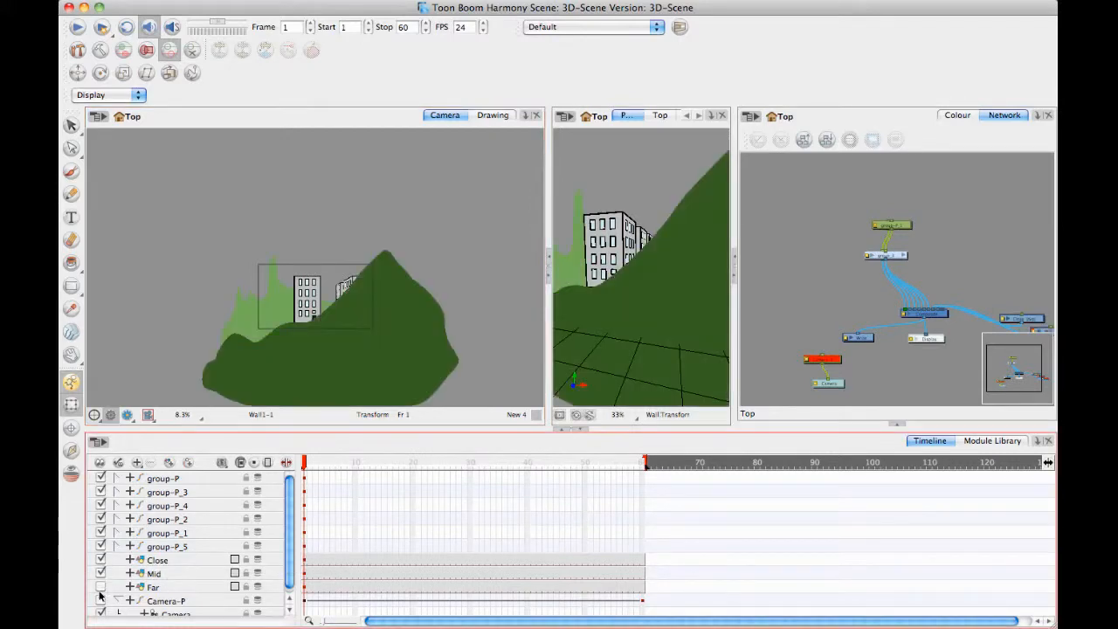
pyautogui.click(101, 587)
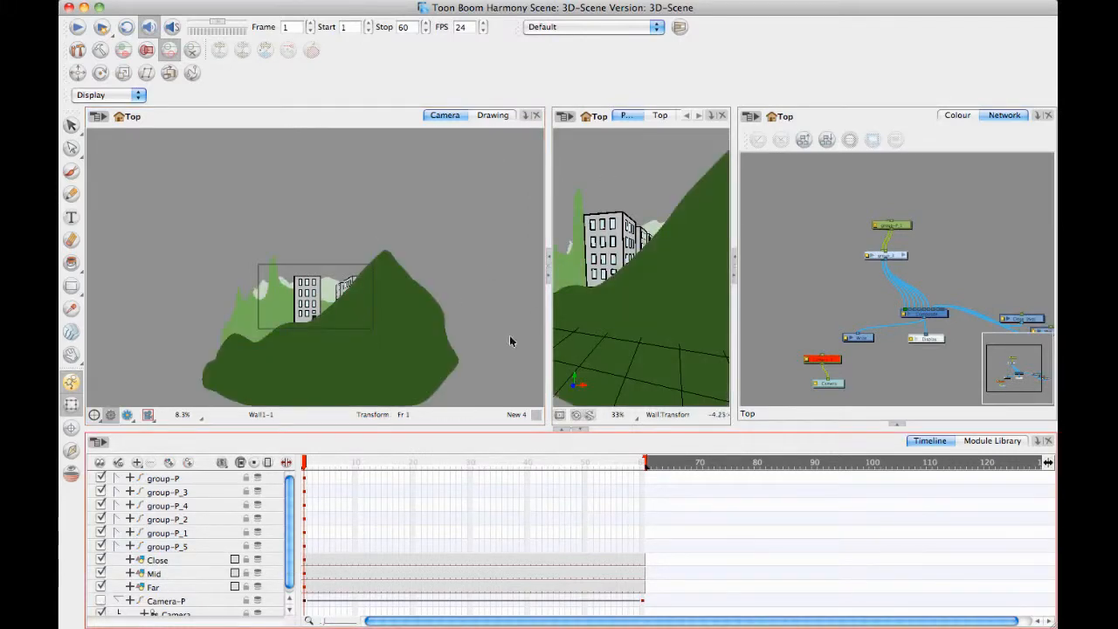
pyautogui.click(100, 560)
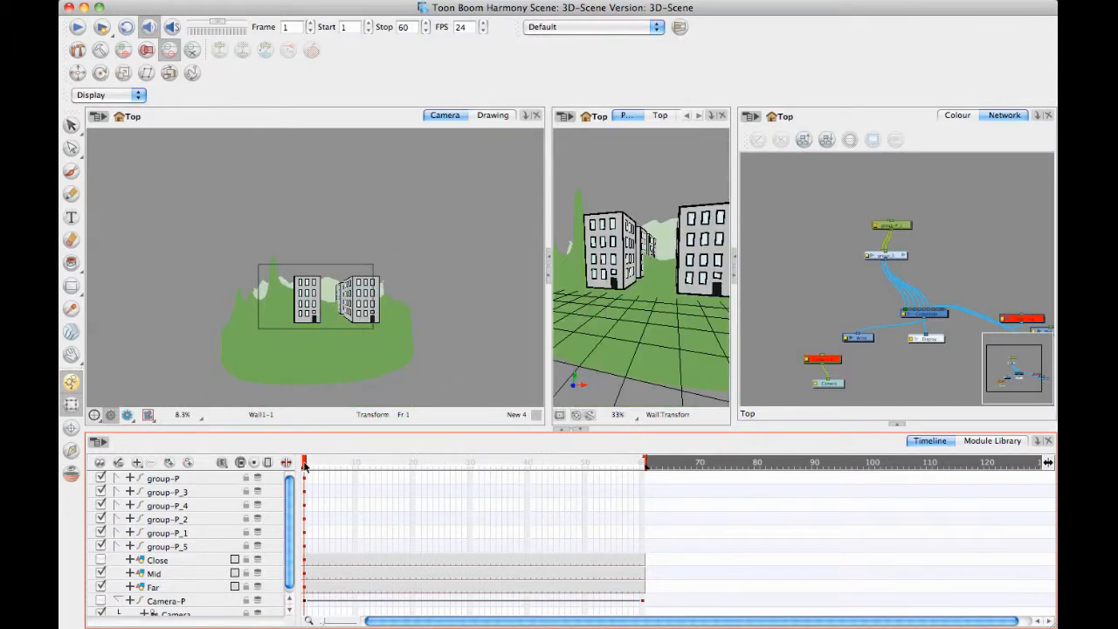
# Enable the Camera-P peg and scrub the timeline to preview the camera move, stopping at frame 54.
pyautogui.moveTo(304, 465); pyautogui.dragTo(374, 468)
pyautogui.moveTo(480, 482); pyautogui.dragTo(187, 506)
pyautogui.click(100, 613)
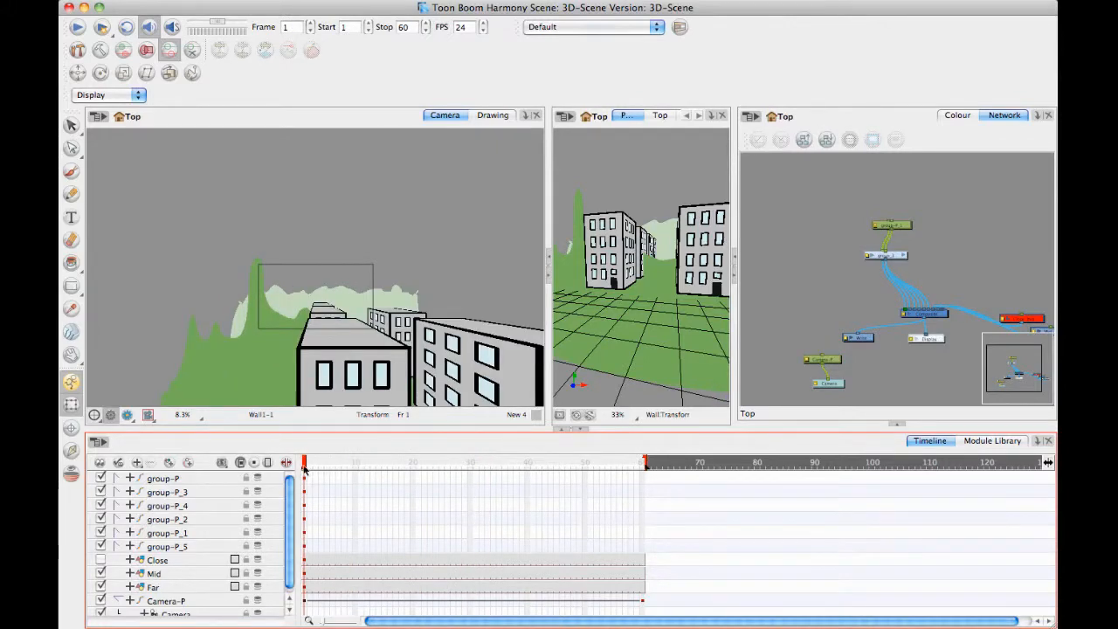
pyautogui.moveTo(304, 469)
pyautogui.mouseDown()
pyautogui.moveTo(707, 466)
pyautogui.moveTo(310, 465)
pyautogui.mouseUp()
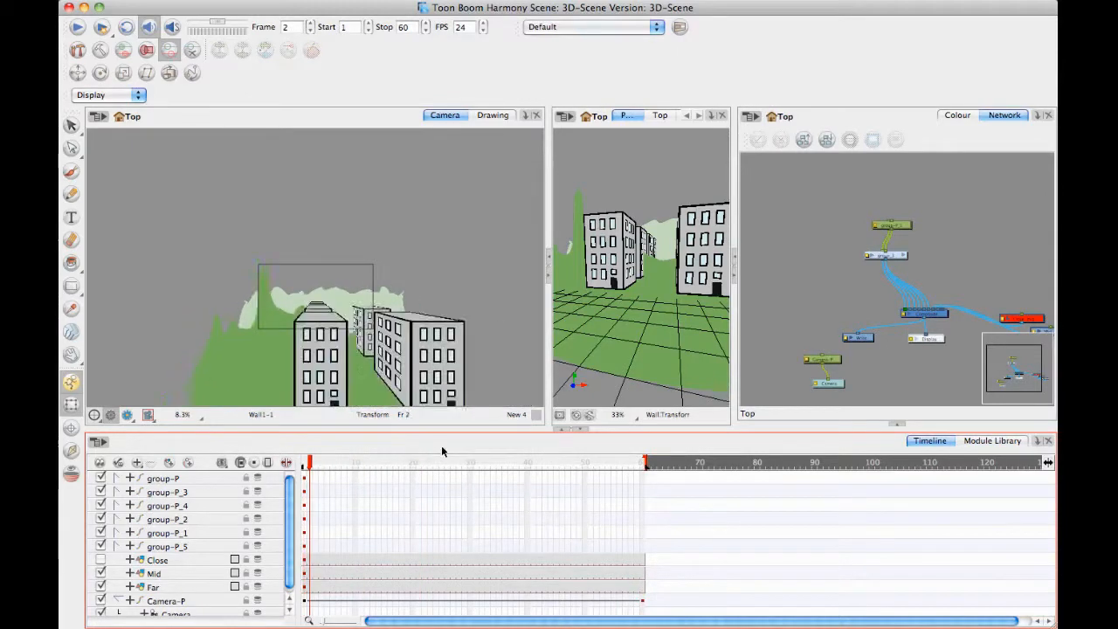
pyautogui.moveTo(443, 452); pyautogui.dragTo(243, 436)
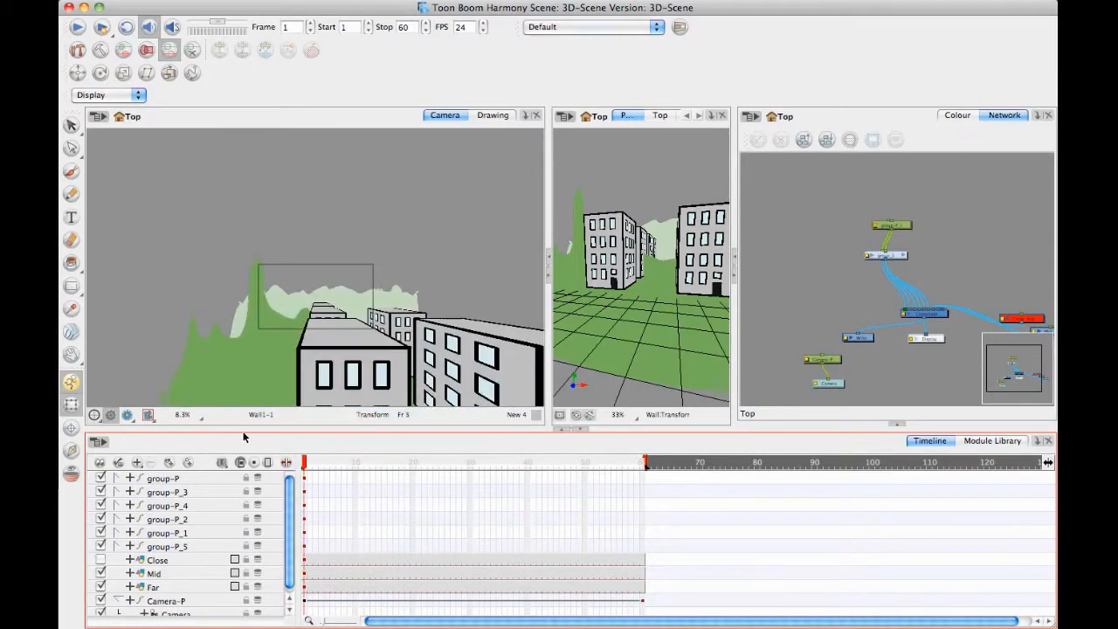
pyautogui.moveTo(304, 460); pyautogui.dragTo(608, 460)
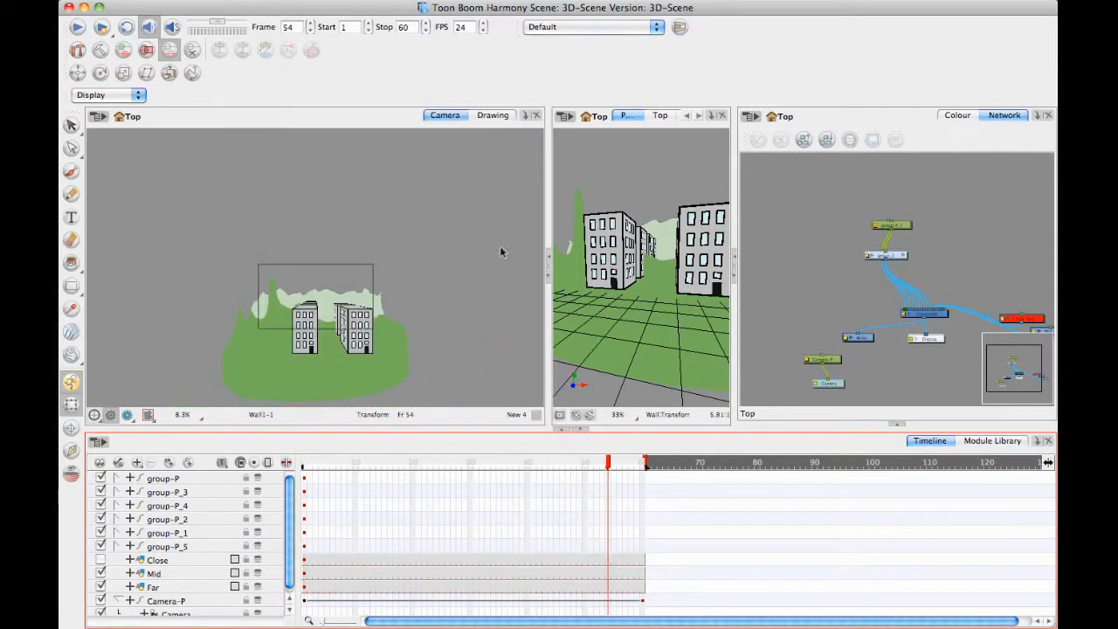
# Enable 3D on the Mid layer and rotate it about its horizontal axis at frame 54 to lie flat as the ground.
pyautogui.click(169, 580)
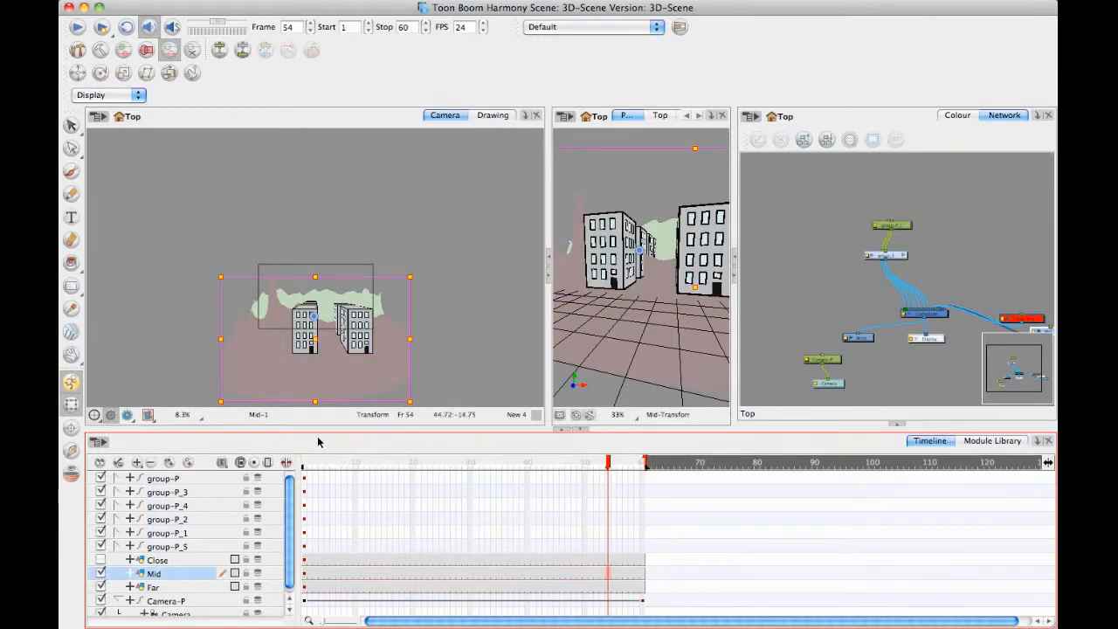
pyautogui.doubleClick(181, 580)
pyautogui.click(541, 124)
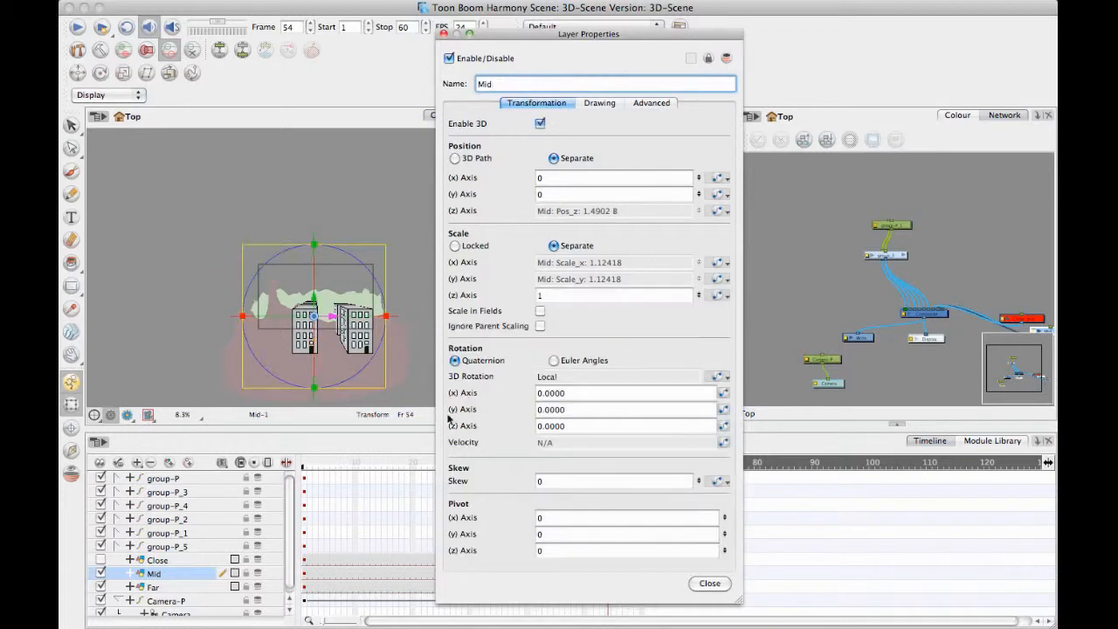
pyautogui.click(443, 33)
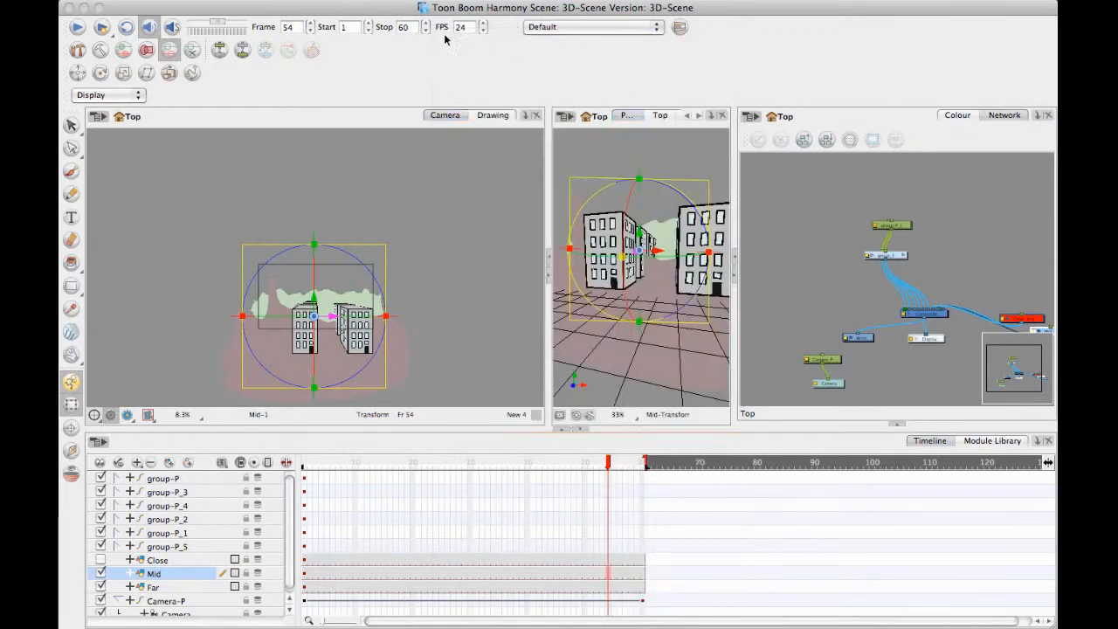
pyautogui.click(316, 344)
pyautogui.moveTo(313, 343); pyautogui.dragTo(325, 255)
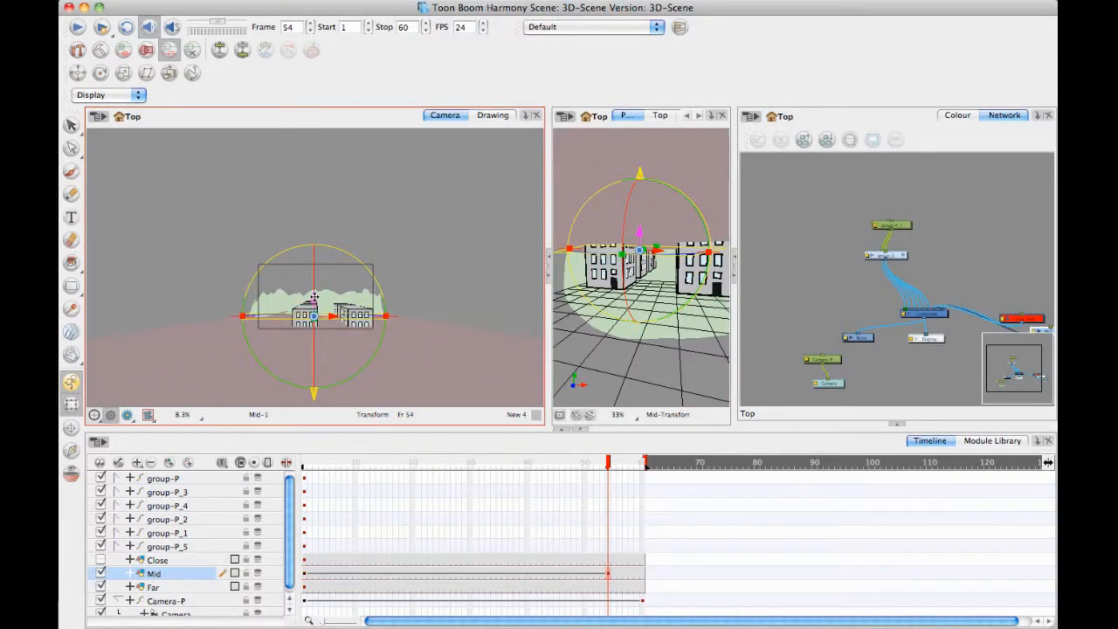
# Lower the flat Mid ground layer to the base of the buildings and move its frame 54 keyframe to frame 1.
pyautogui.moveTo(313, 299); pyautogui.dragTo(319, 313)
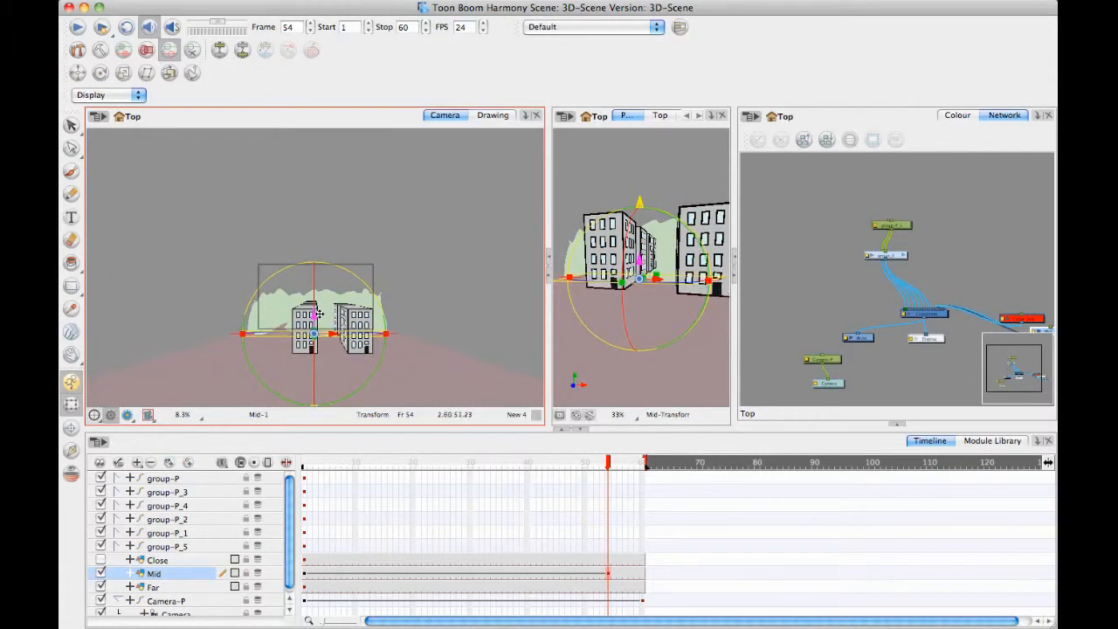
pyautogui.click(479, 203)
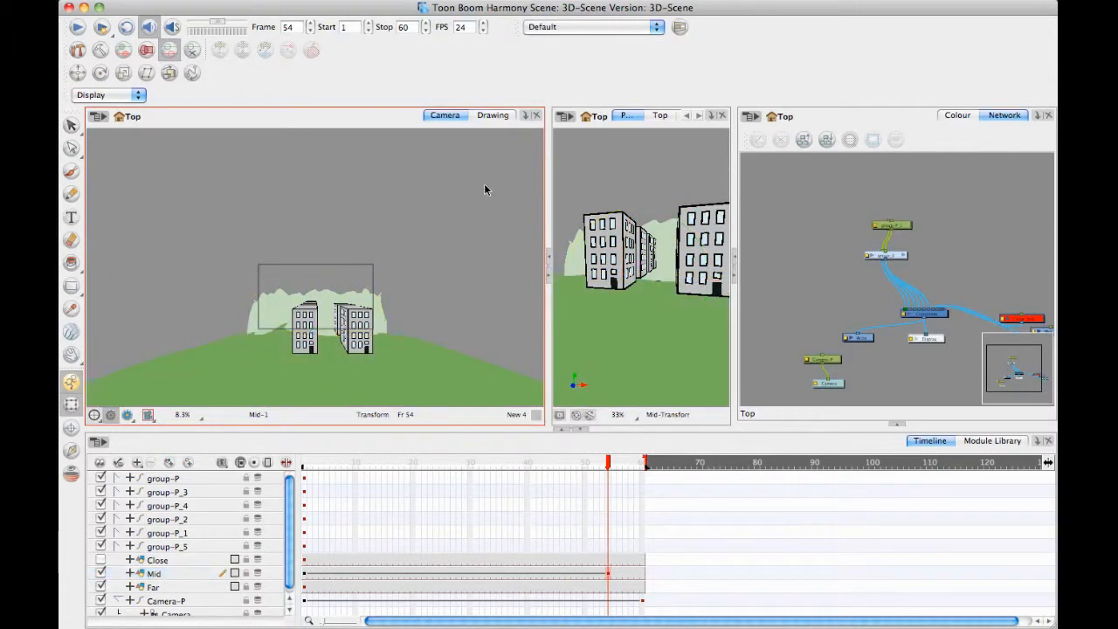
pyautogui.click(173, 573)
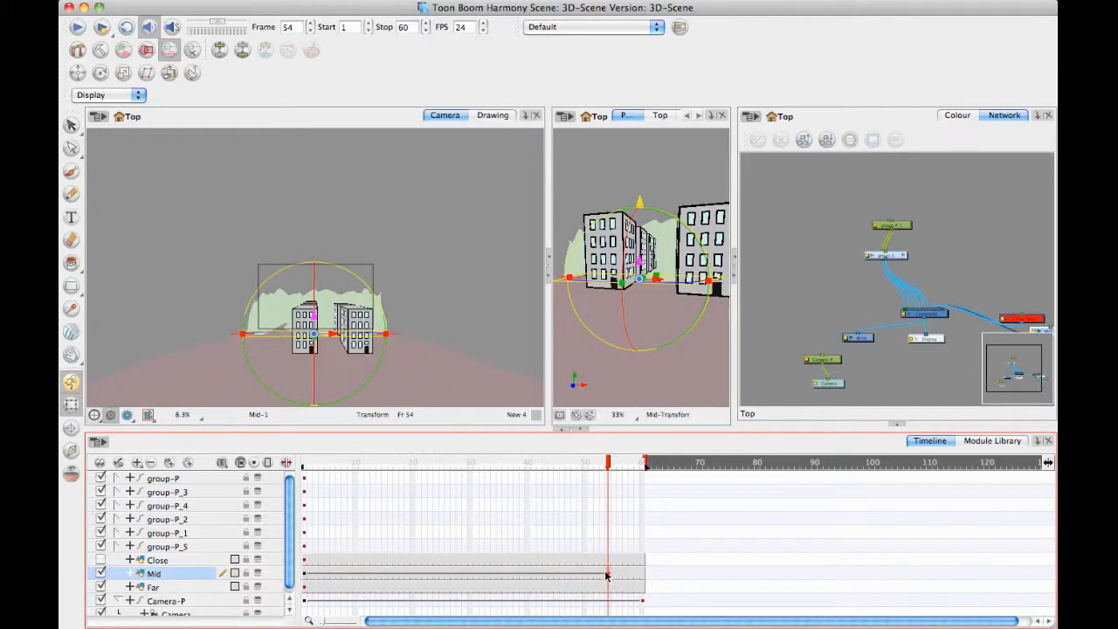
pyautogui.click(306, 574)
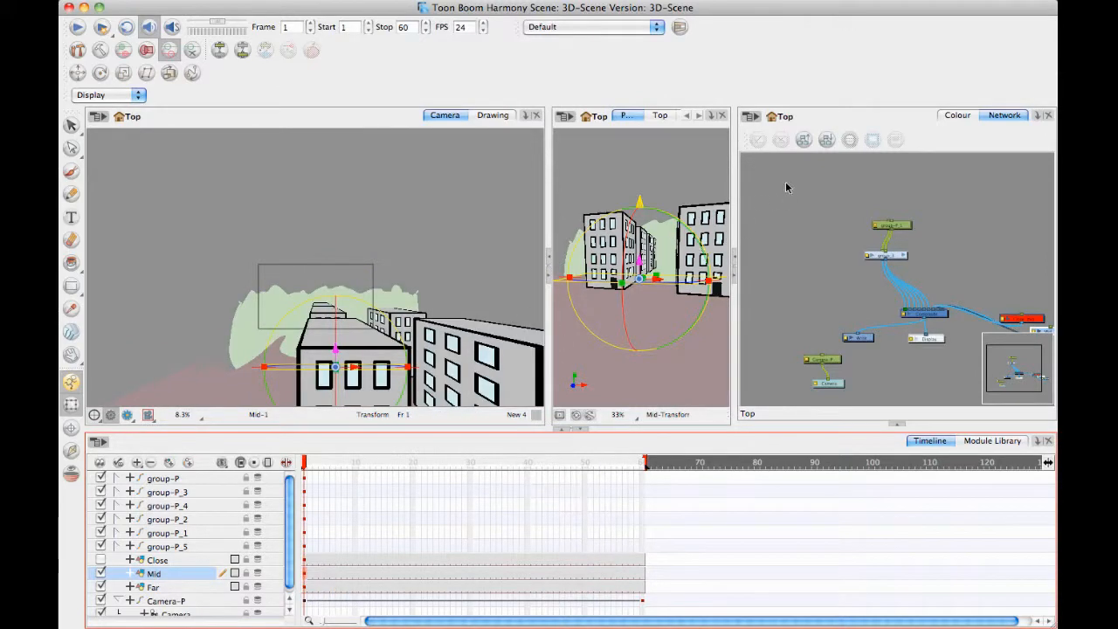
# Push the Mid ground layer back in depth in the Perspective view so it extends beyond the Far layer.
pyautogui.scroll(-3, 654, 212)
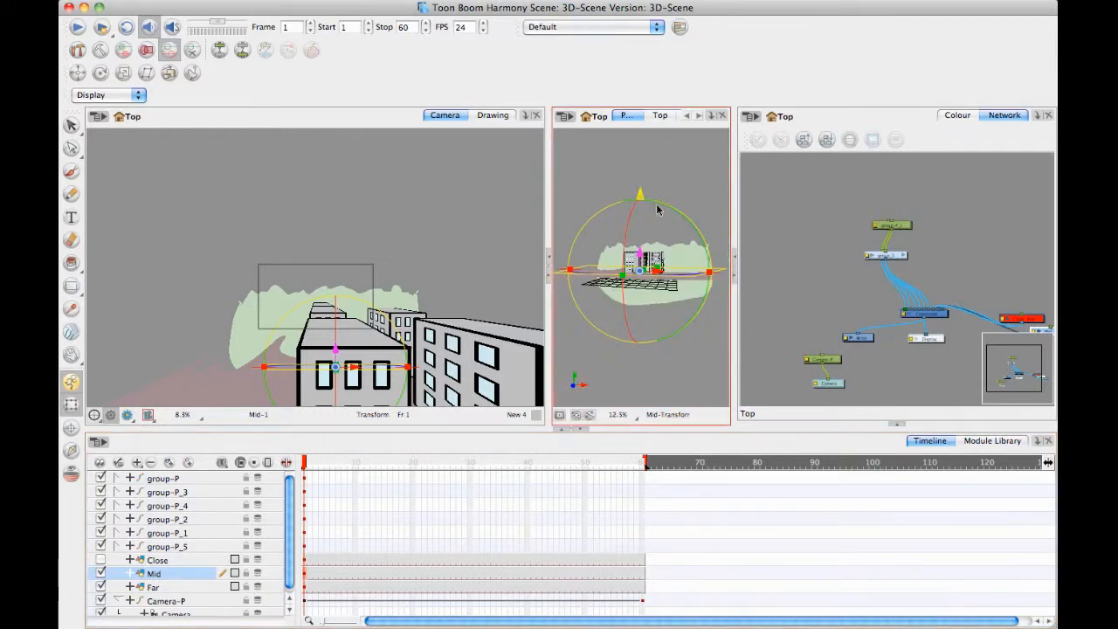
pyautogui.moveTo(641, 290); pyautogui.dragTo(756, 229)
pyautogui.moveTo(853, 200); pyautogui.dragTo(896, 192)
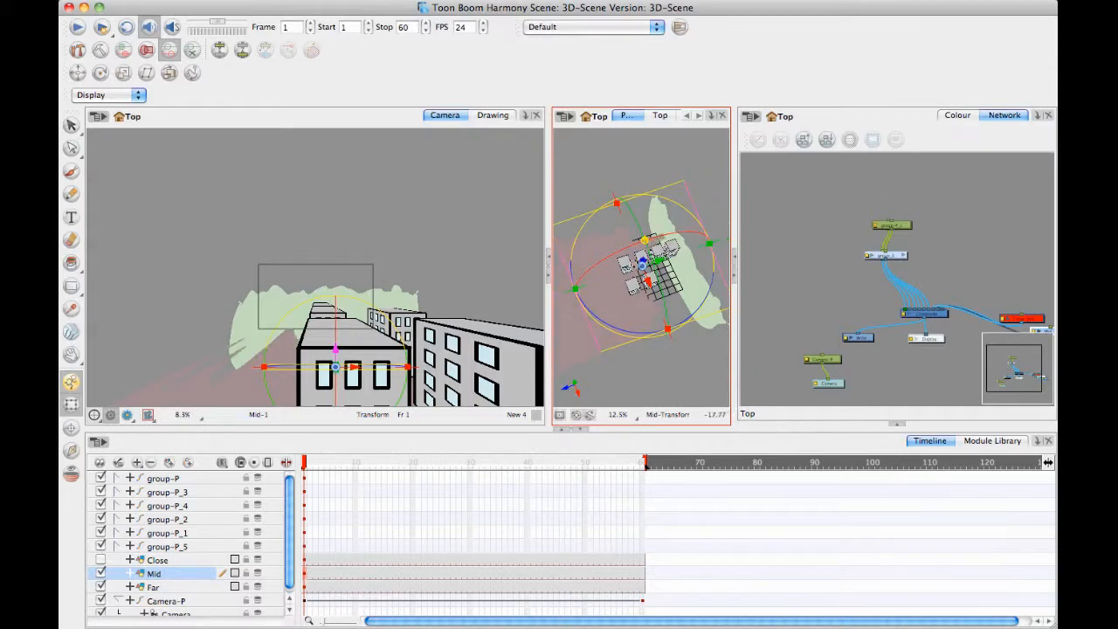
pyautogui.moveTo(661, 258); pyautogui.dragTo(730, 248)
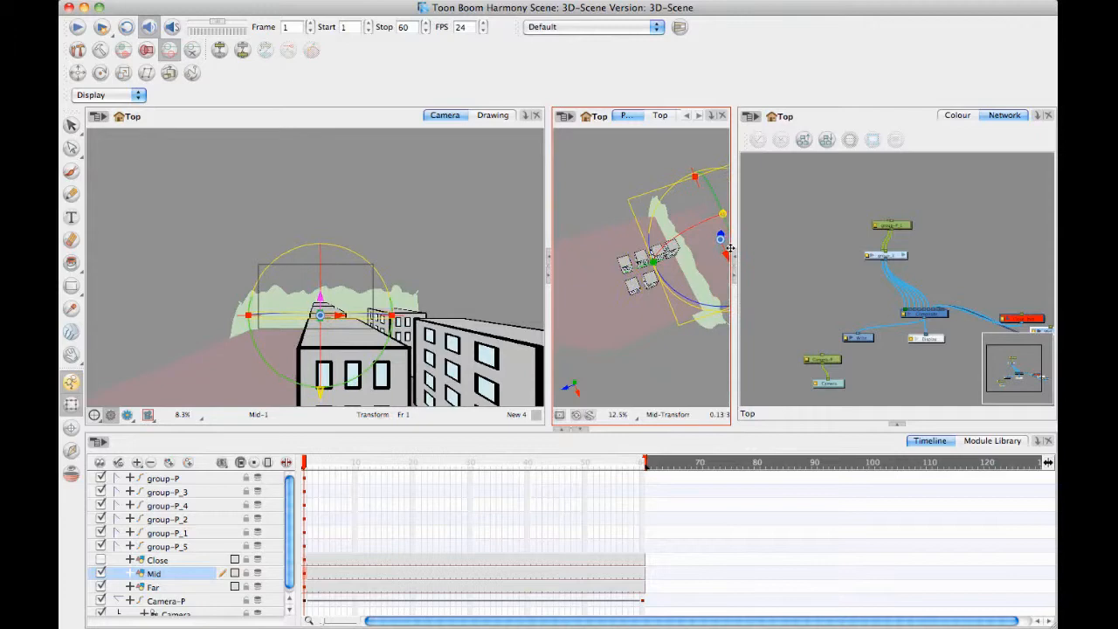
pyautogui.click(572, 169)
pyautogui.moveTo(666, 309); pyautogui.dragTo(678, 365)
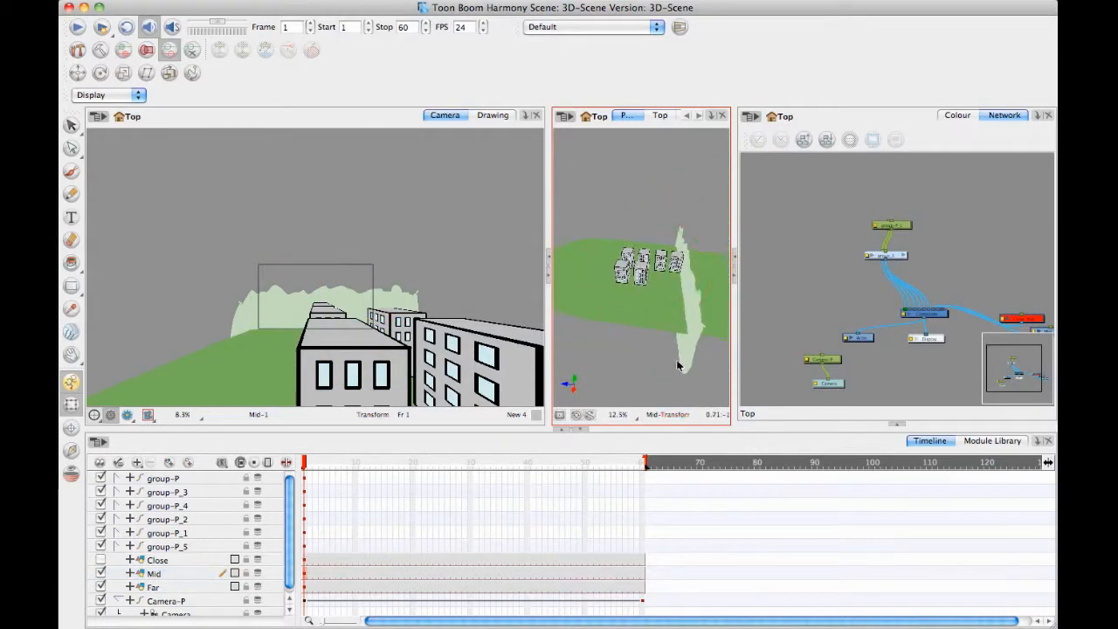
# Push the Far layer back to the rear of the ground in the Top view using the Maintain Size tool.
pyautogui.click(173, 588)
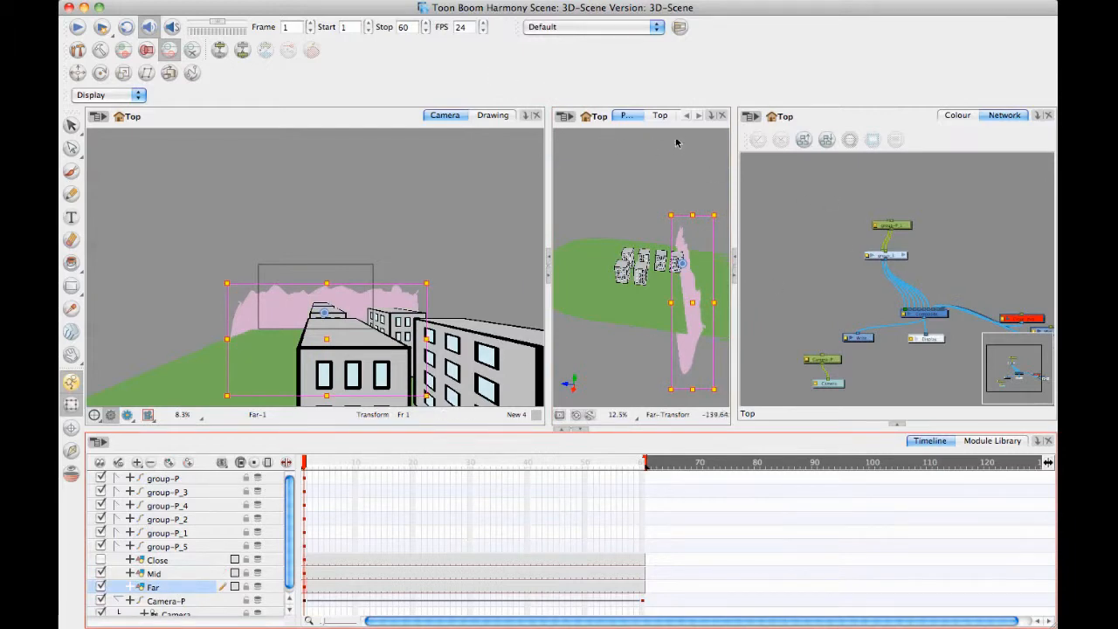
pyautogui.click(662, 116)
pyautogui.click(169, 72)
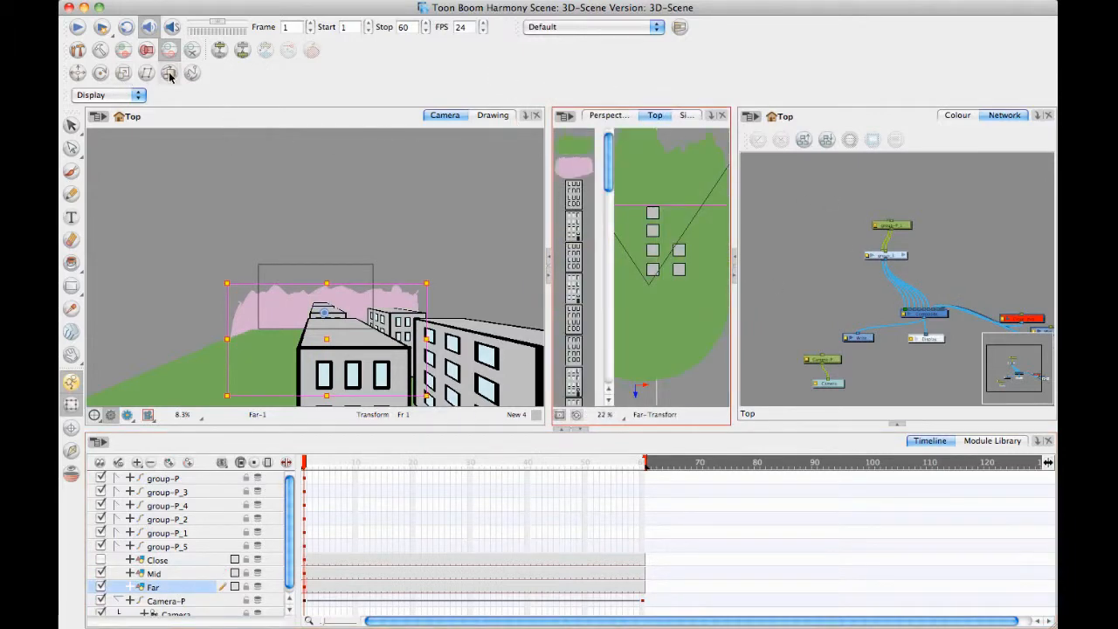
pyautogui.moveTo(673, 277); pyautogui.dragTo(681, 221)
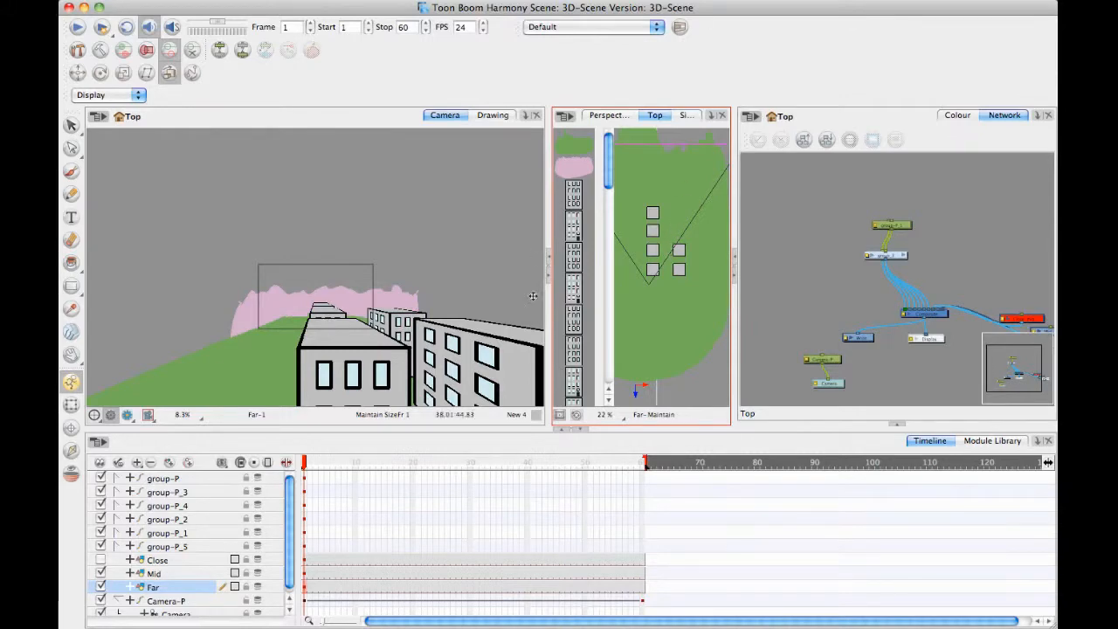
# Move Camera-P lower and to the right at frame 60, and scrub between frames 1 and 60 to preview it.
pyautogui.moveTo(306, 464); pyautogui.dragTo(644, 468)
pyautogui.click(653, 603)
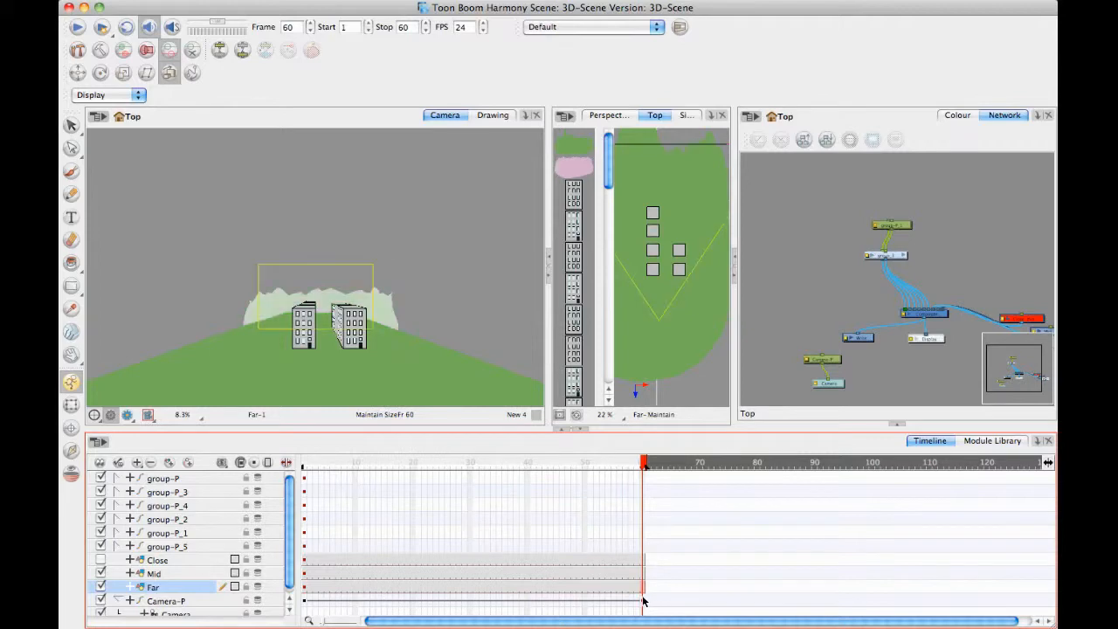
pyautogui.hotkey('shift', 't')
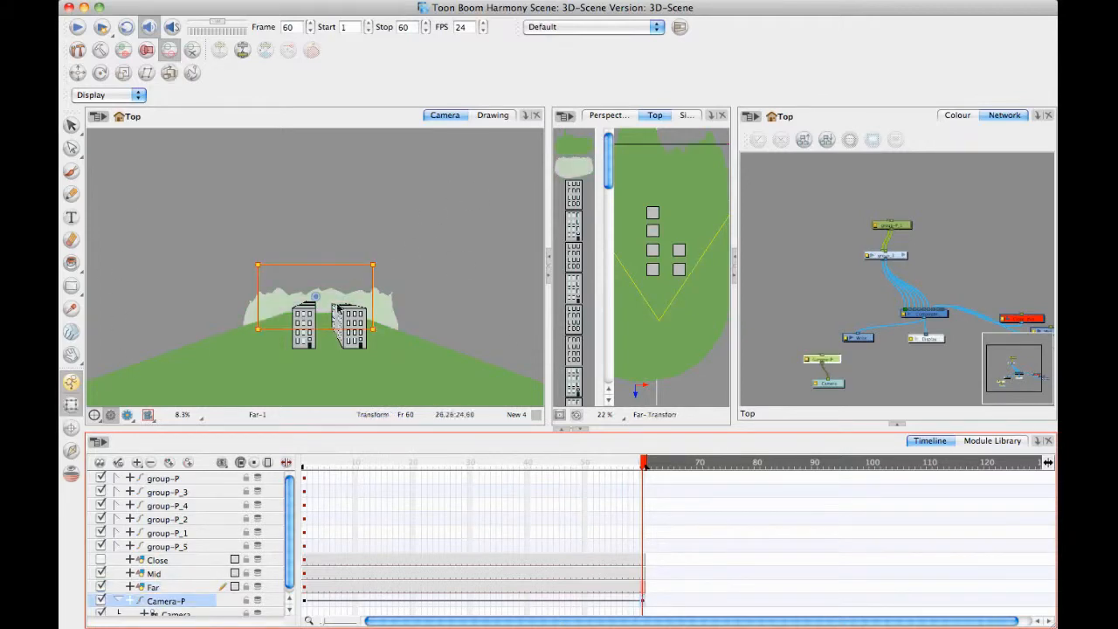
pyautogui.moveTo(328, 264); pyautogui.dragTo(356, 291)
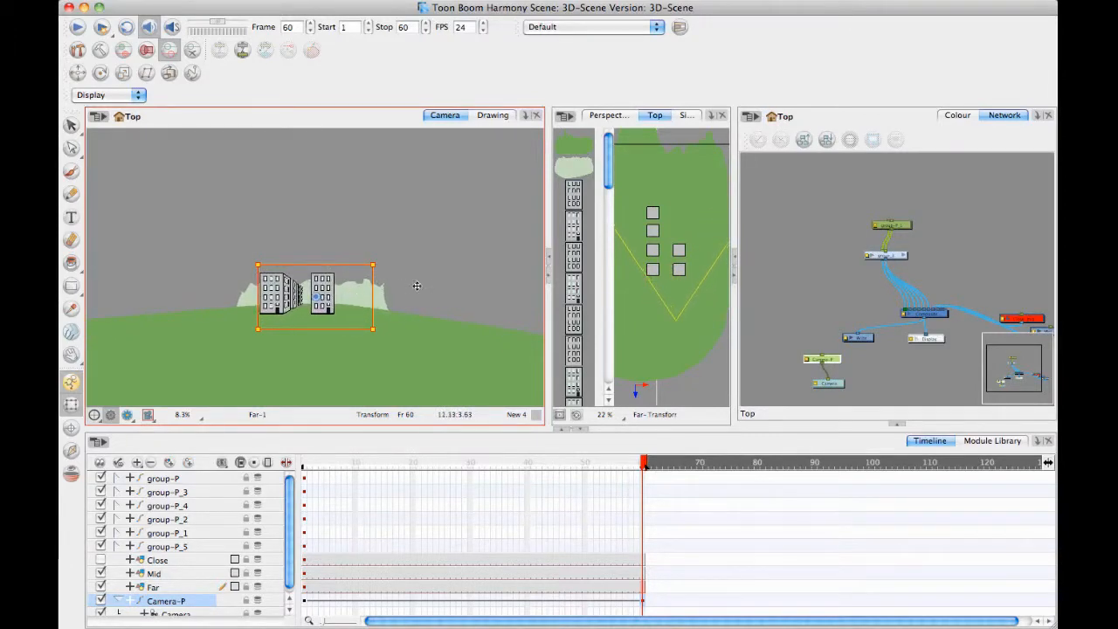
pyautogui.press('space')
pyautogui.moveTo(419, 267); pyautogui.dragTo(432, 259)
pyautogui.press('2')
pyautogui.press('2')
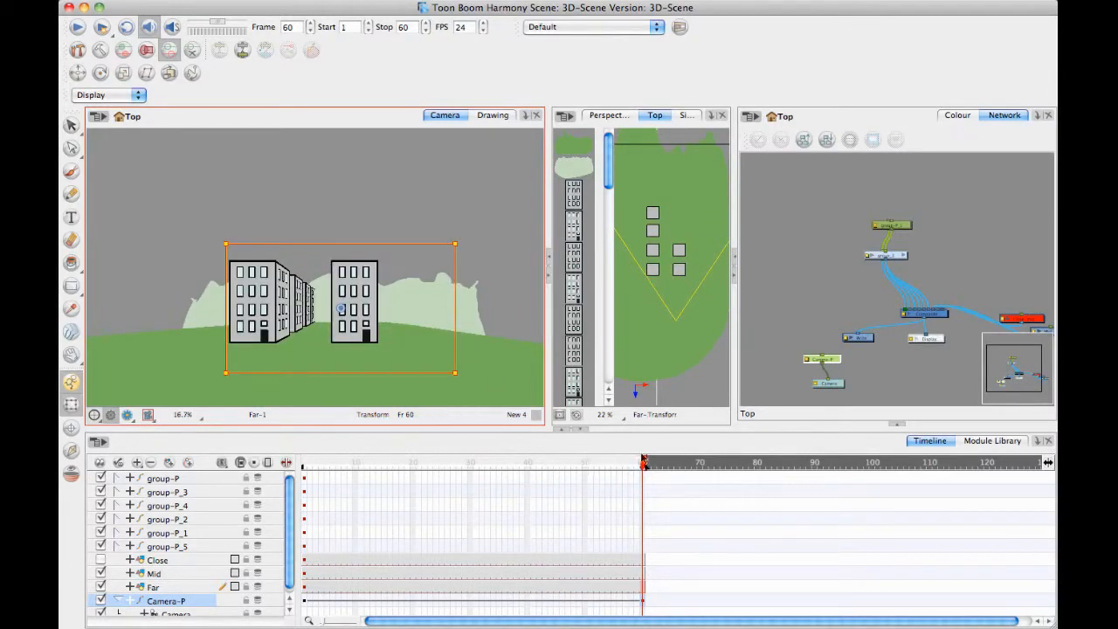
pyautogui.moveTo(644, 461); pyautogui.dragTo(255, 403)
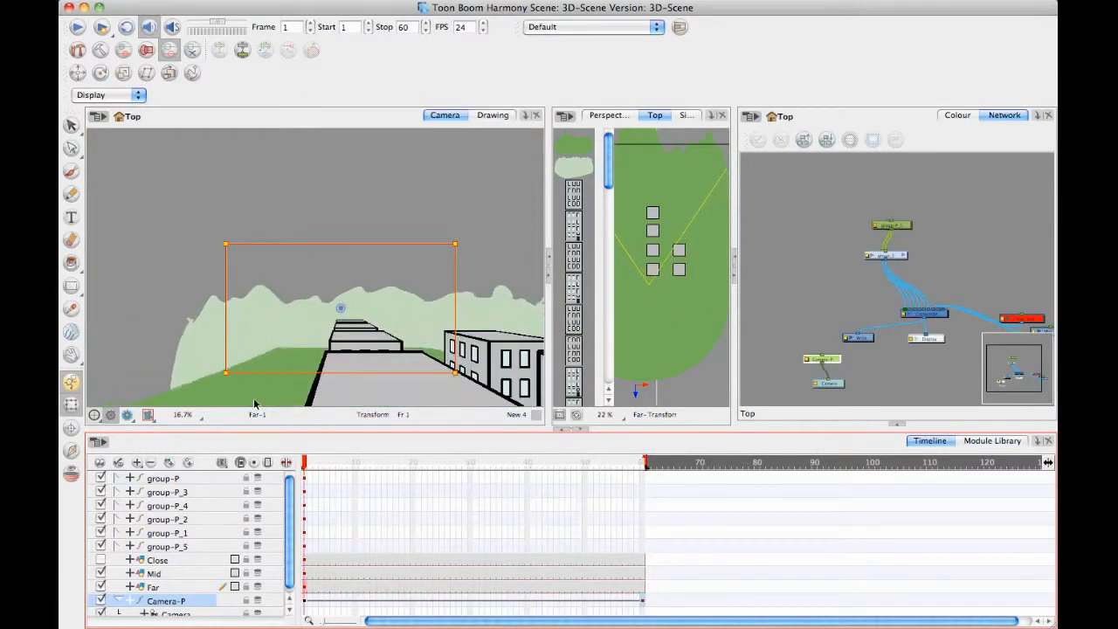
pyautogui.moveTo(304, 461); pyautogui.dragTo(709, 419)
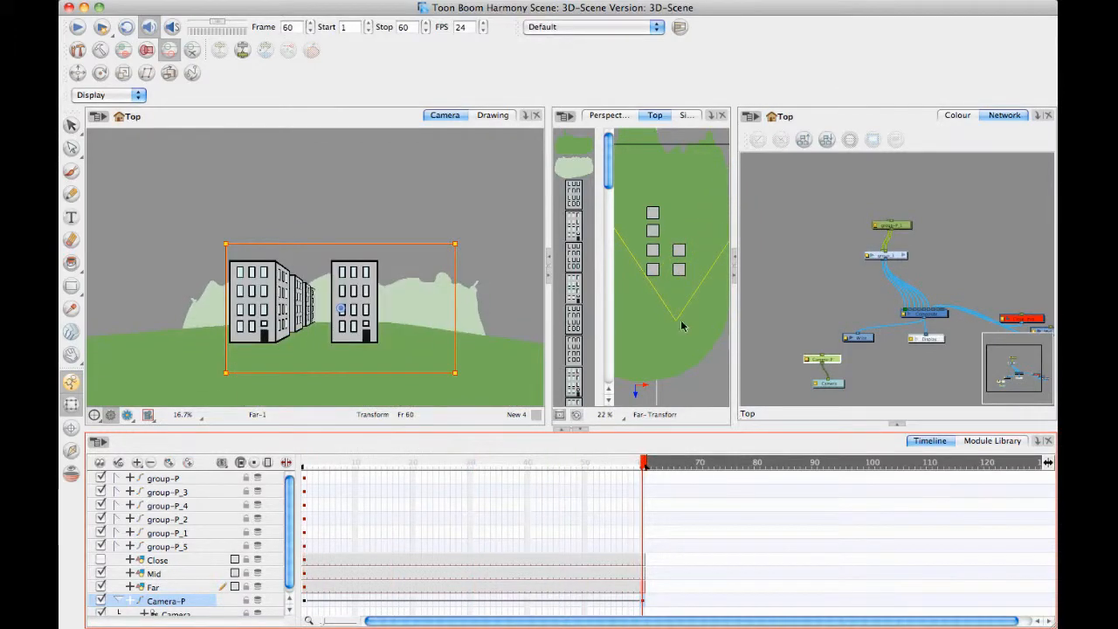
# Enable 3D on the Camera-P peg in its layer properties.
pyautogui.doubleClick(206, 595)
pyautogui.click(541, 124)
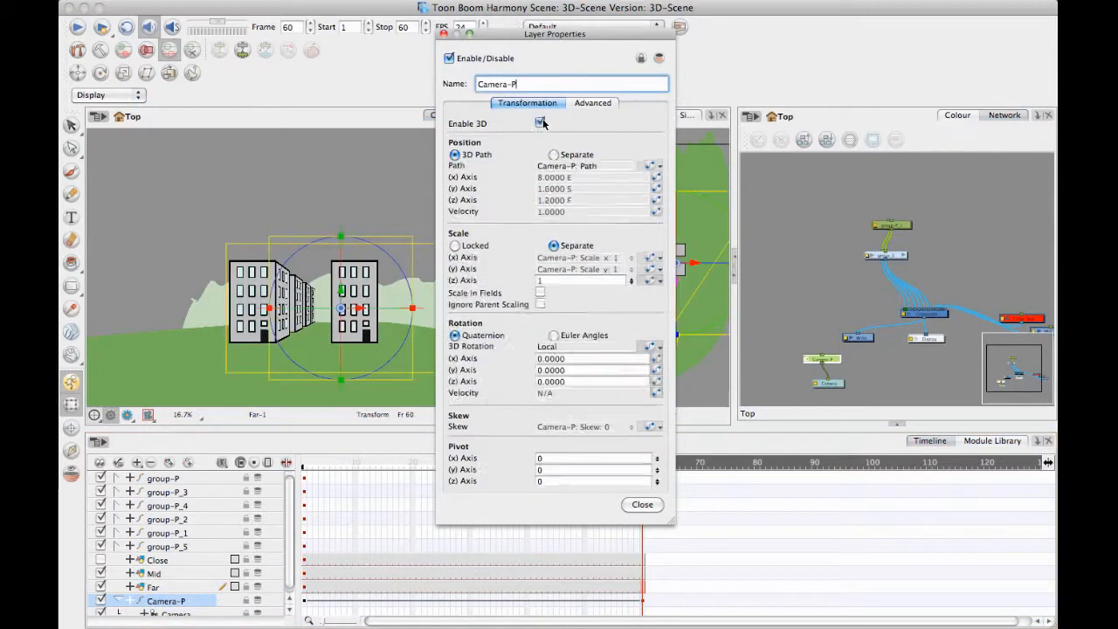
pyautogui.moveTo(438, 34); pyautogui.dragTo(441, 35)
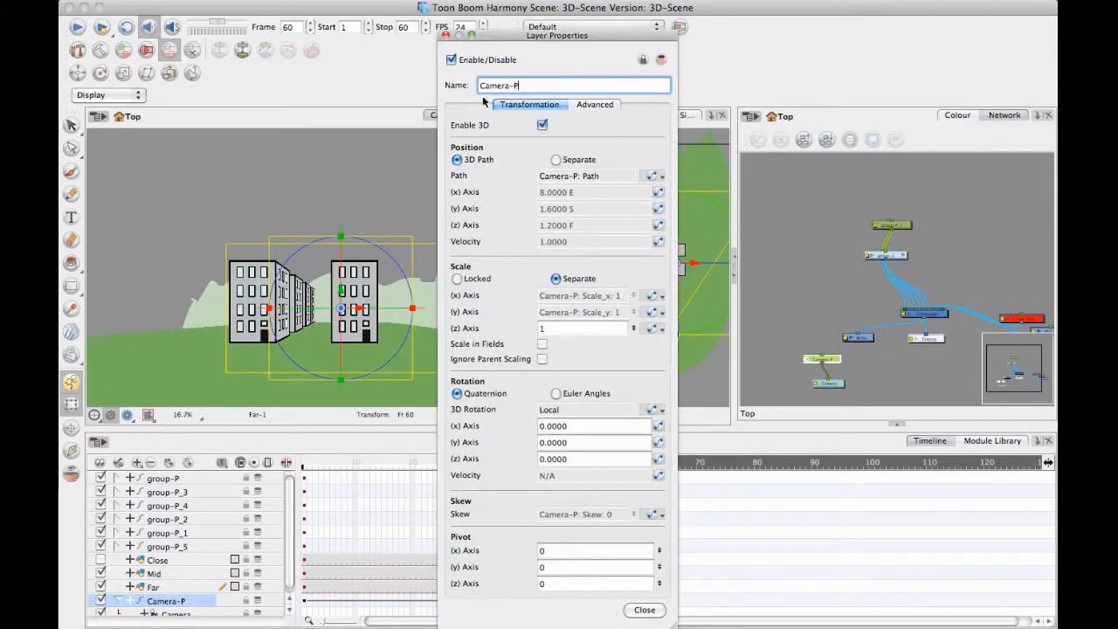
pyautogui.click(445, 36)
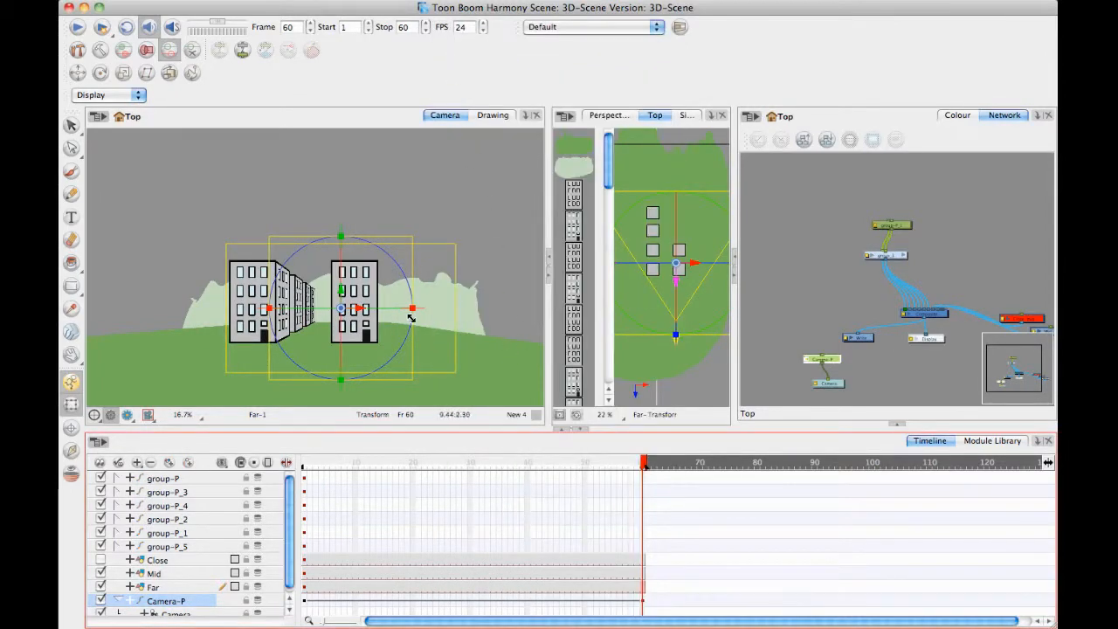
# Rotate Camera-P at frame 60 sideways about its vertical axis and tilt it to look down on the buildings.
pyautogui.click(381, 308)
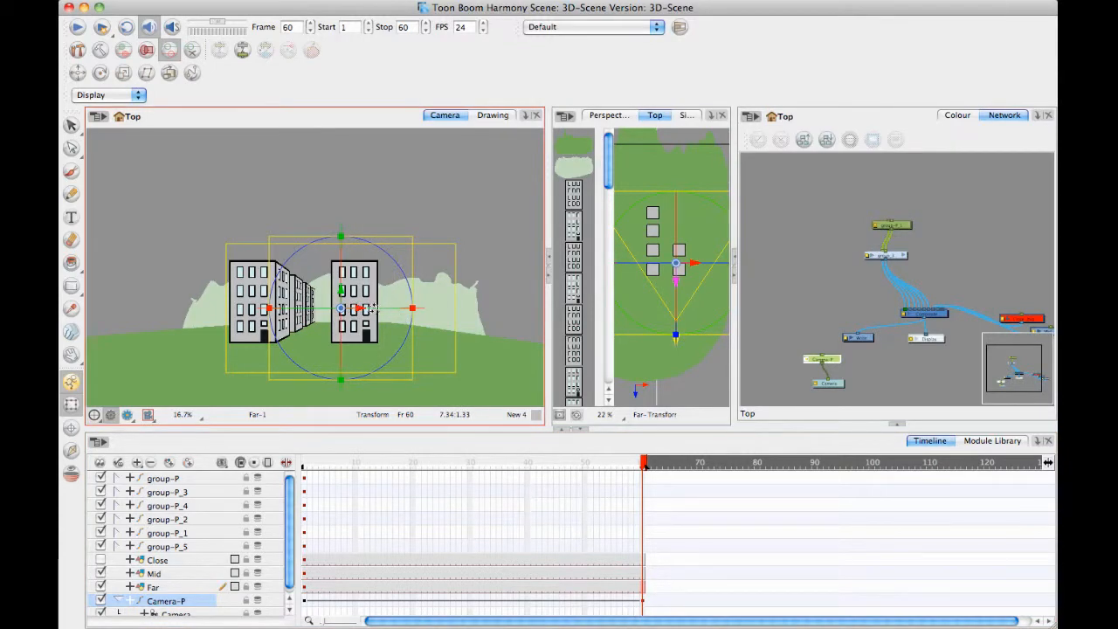
pyautogui.moveTo(373, 308)
pyautogui.mouseDown()
pyautogui.moveTo(398, 311)
pyautogui.moveTo(350, 311)
pyautogui.moveTo(408, 308)
pyautogui.moveTo(380, 311)
pyautogui.moveTo(405, 313)
pyautogui.moveTo(384, 300)
pyautogui.mouseUp()
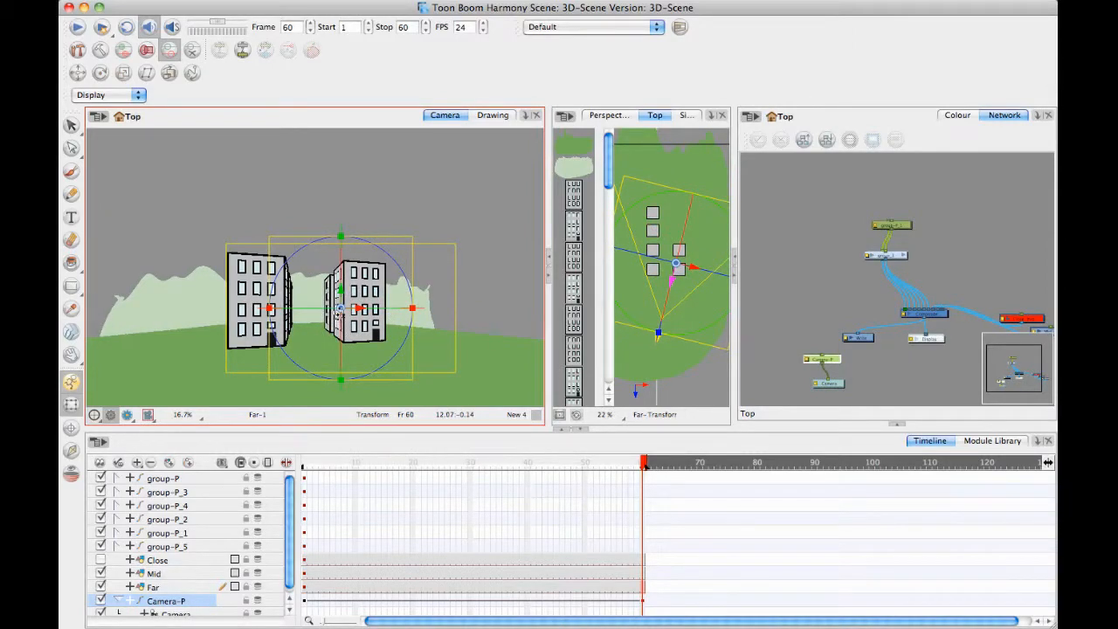
pyautogui.moveTo(338, 333); pyautogui.dragTo(351, 288)
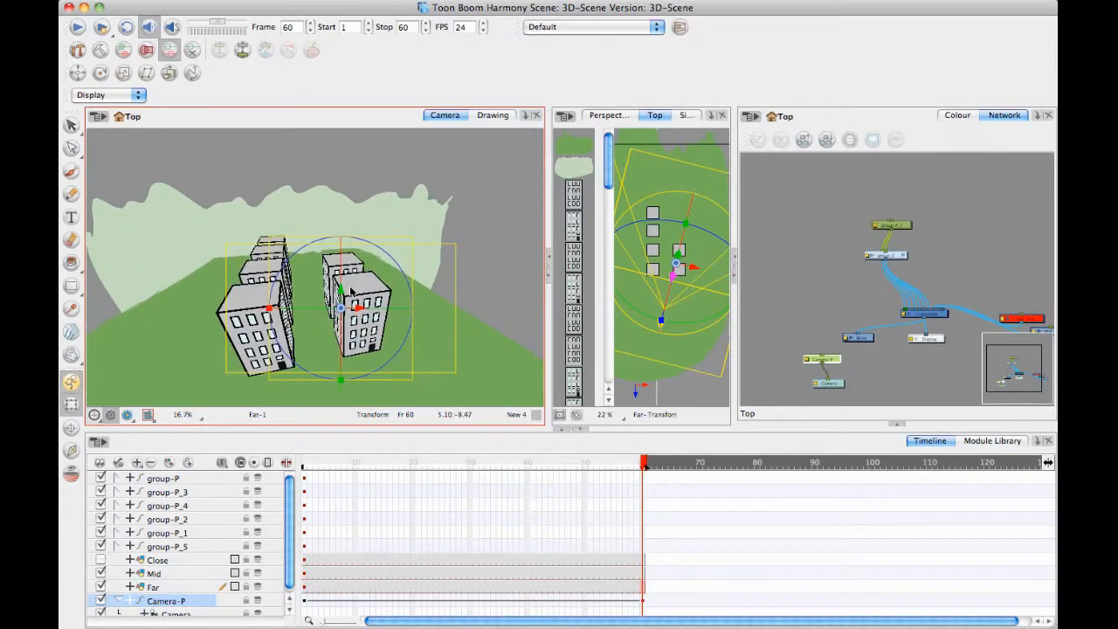
# Reposition Camera-P at frame 1 farther back and higher, tilted down toward the buildings.
pyautogui.moveTo(654, 473); pyautogui.dragTo(232, 450)
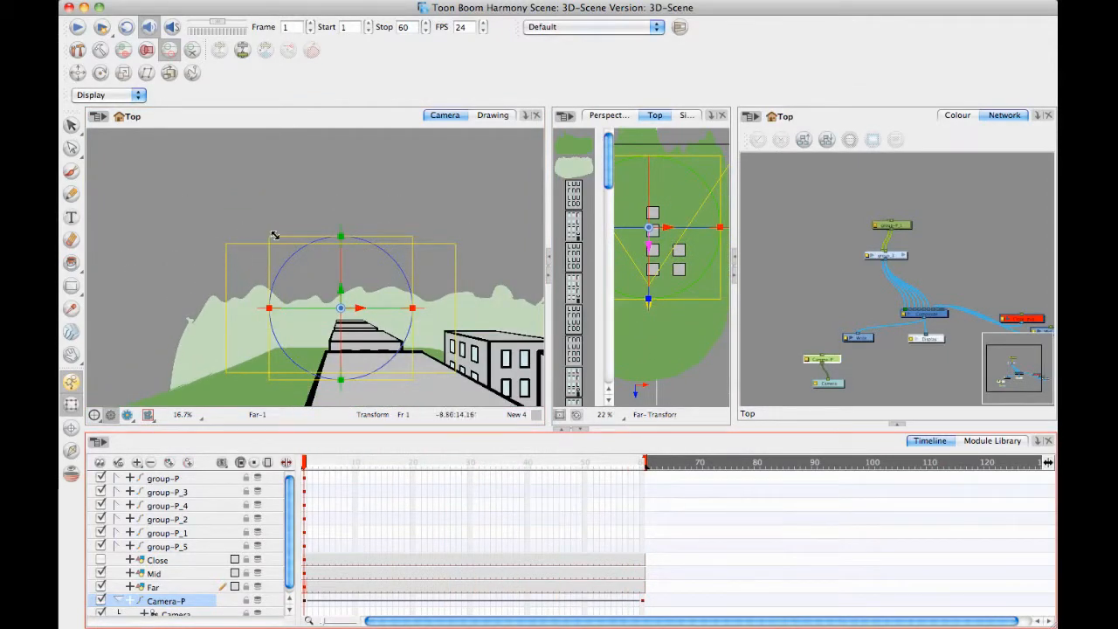
pyautogui.moveTo(269, 236); pyautogui.dragTo(97, 121)
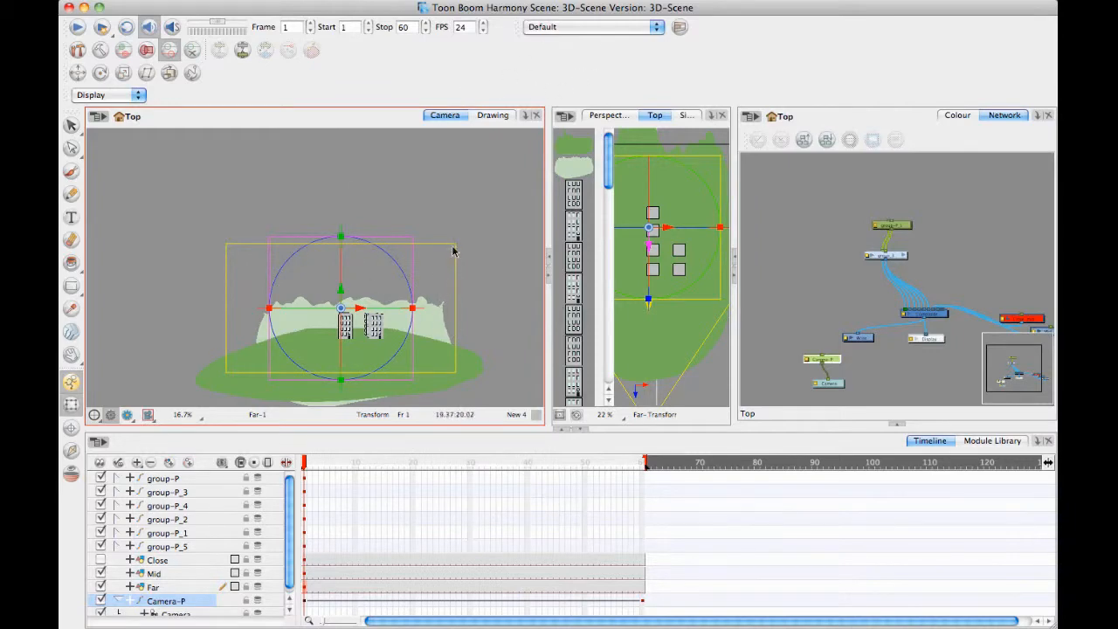
pyautogui.moveTo(341, 289); pyautogui.dragTo(345, 278)
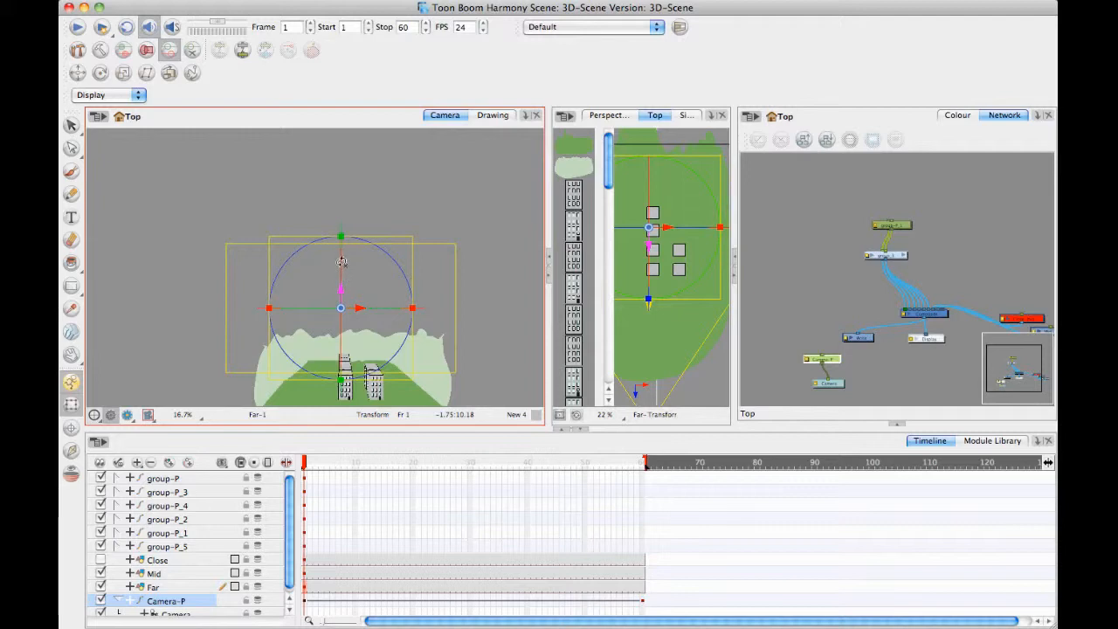
pyautogui.moveTo(341, 236); pyautogui.dragTo(337, 248)
pyautogui.click(251, 244)
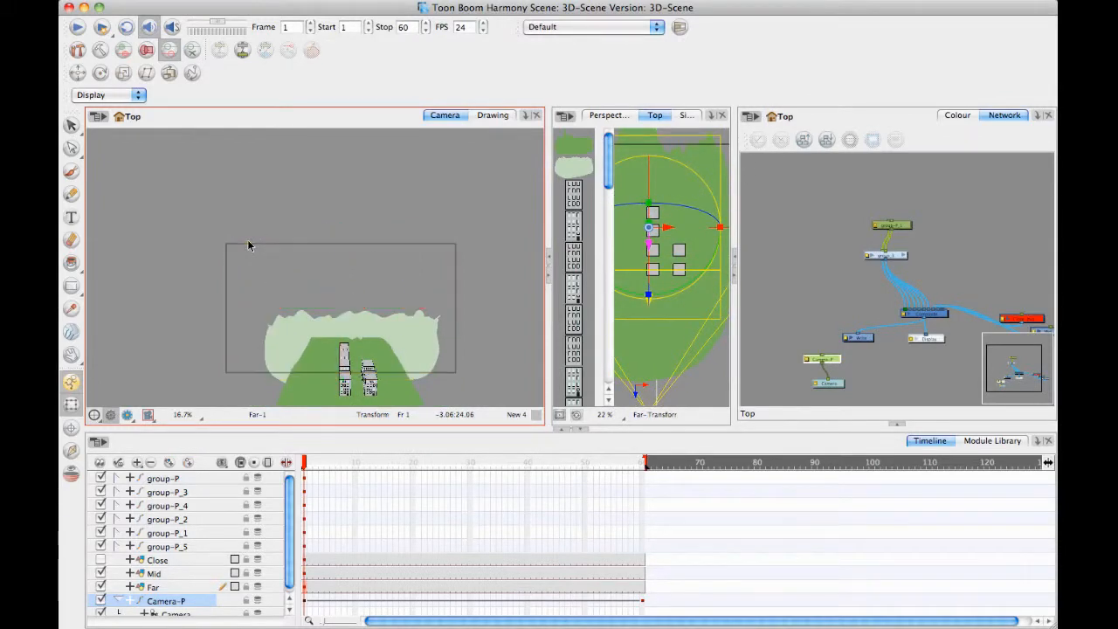
# Shift Camera-P to the right and closer to the buildings at frame 1, and scrub to frame 60 to preview the move.
pyautogui.click(160, 602)
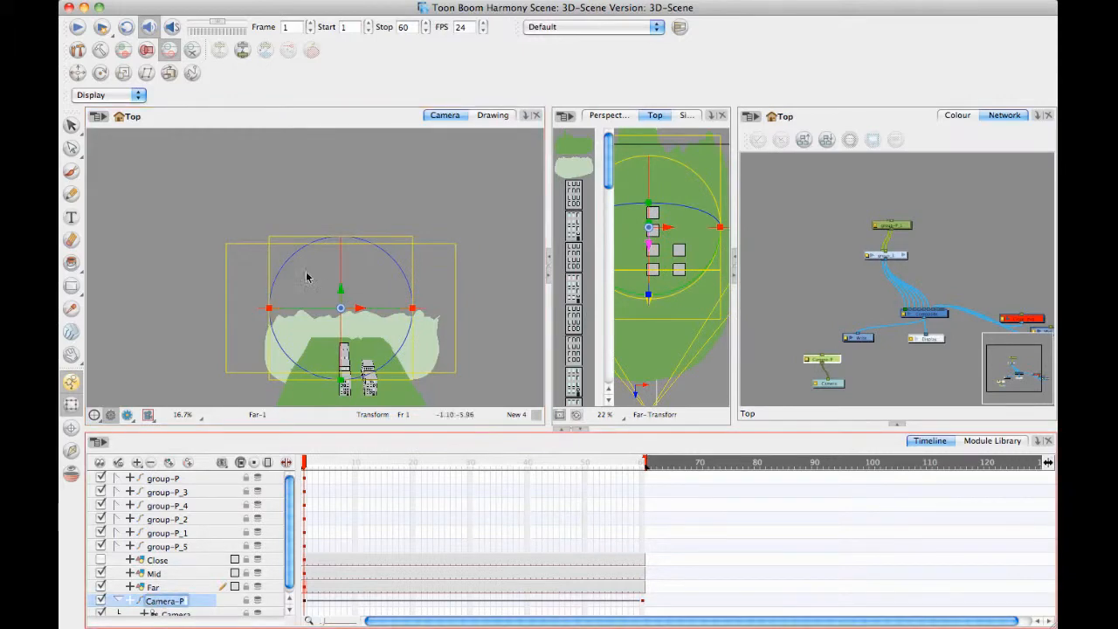
pyautogui.click(360, 309)
pyautogui.moveTo(374, 308); pyautogui.dragTo(341, 313)
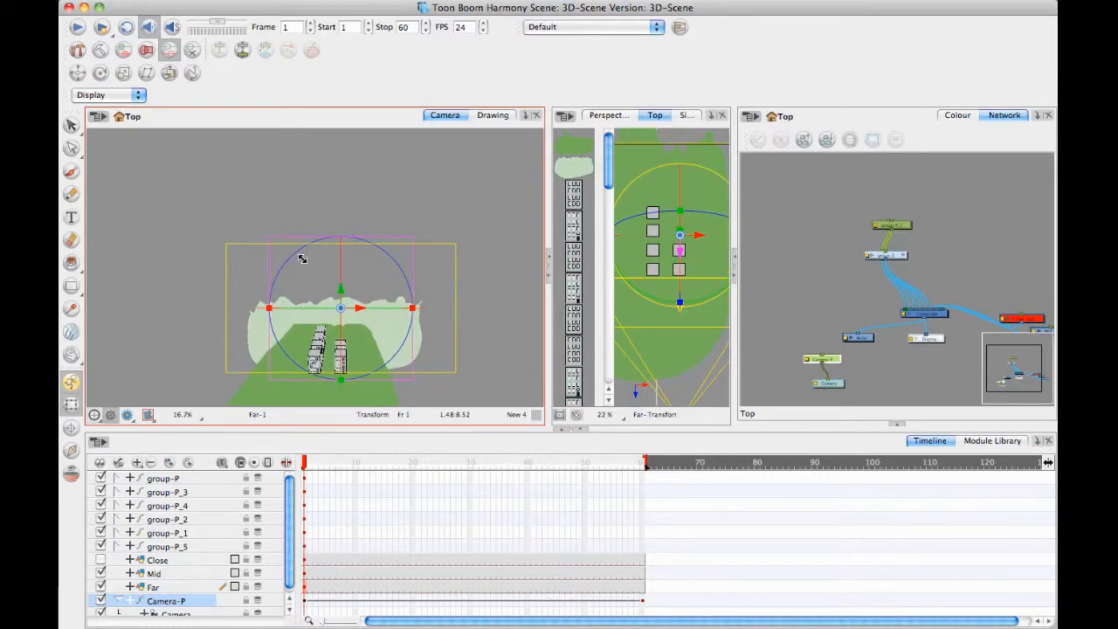
pyautogui.moveTo(291, 253); pyautogui.dragTo(334, 352)
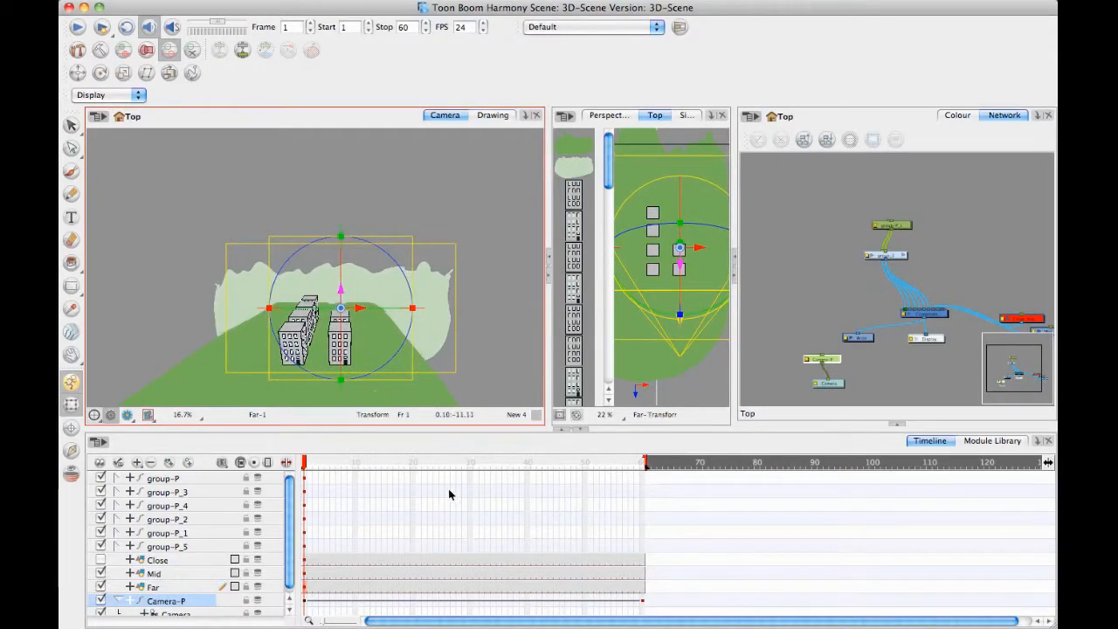
pyautogui.press('Escape')
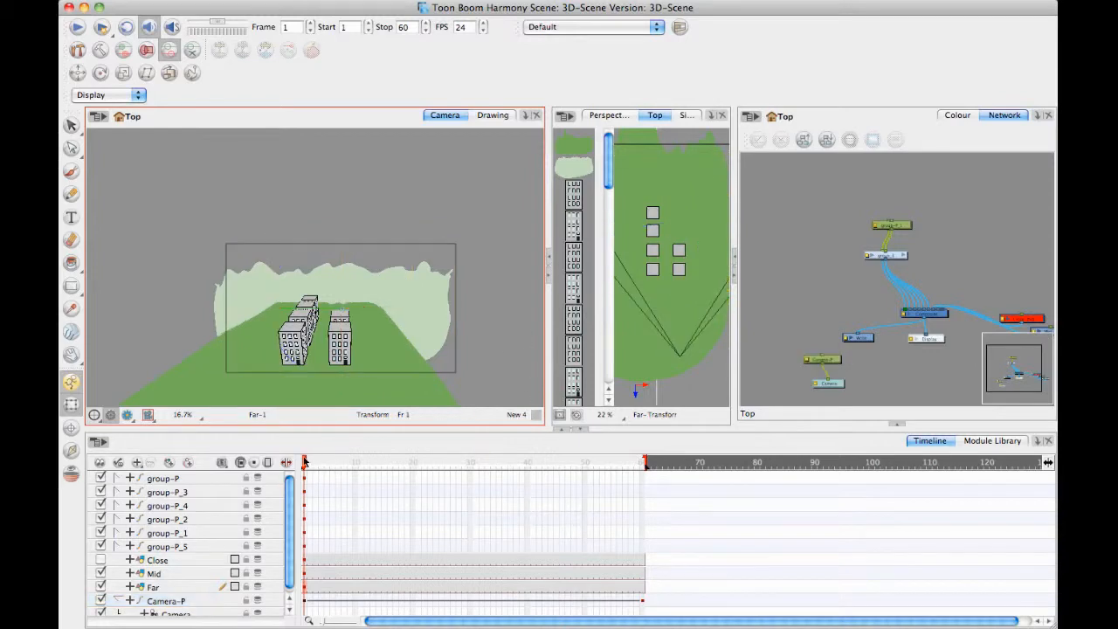
pyautogui.moveTo(305, 464); pyautogui.dragTo(740, 472)
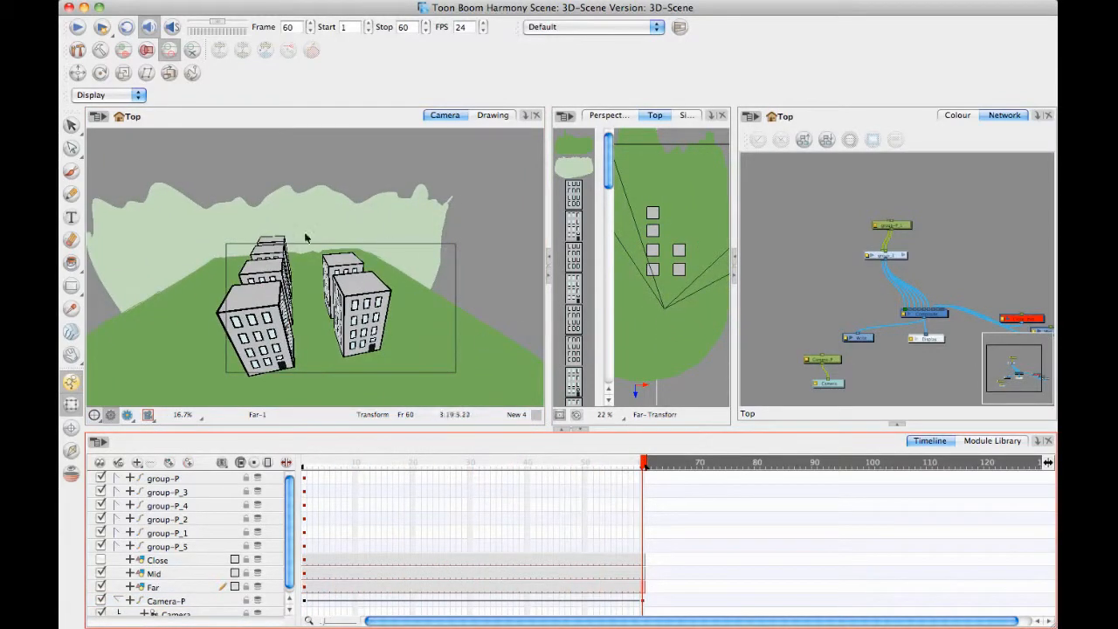
# Move Camera-P in close to the buildings at frame 60.
pyautogui.click(645, 605)
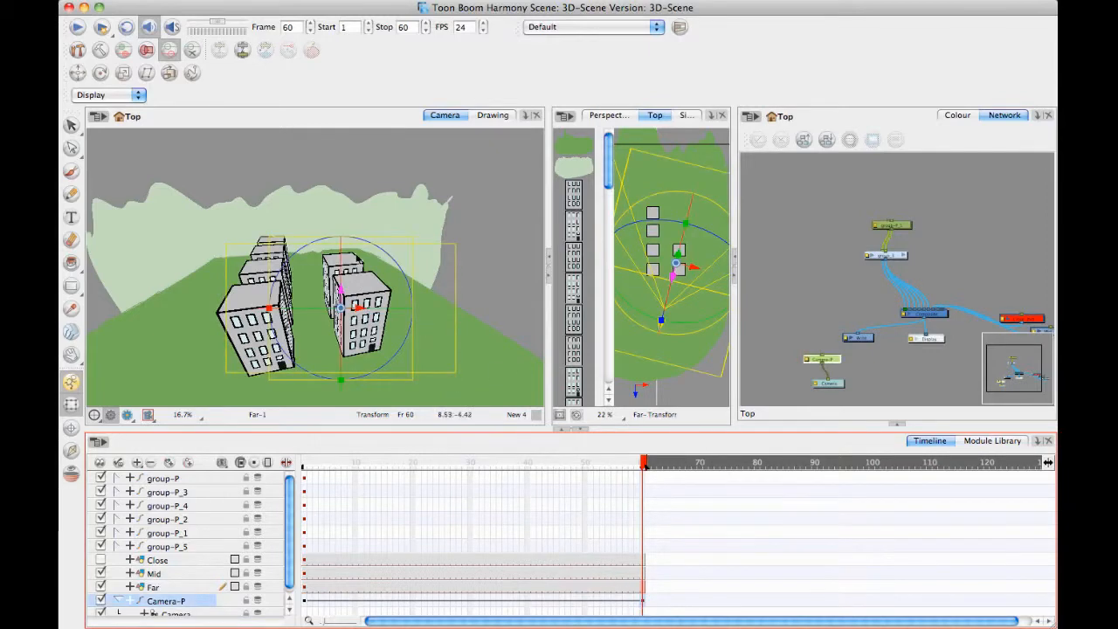
pyautogui.click(341, 291)
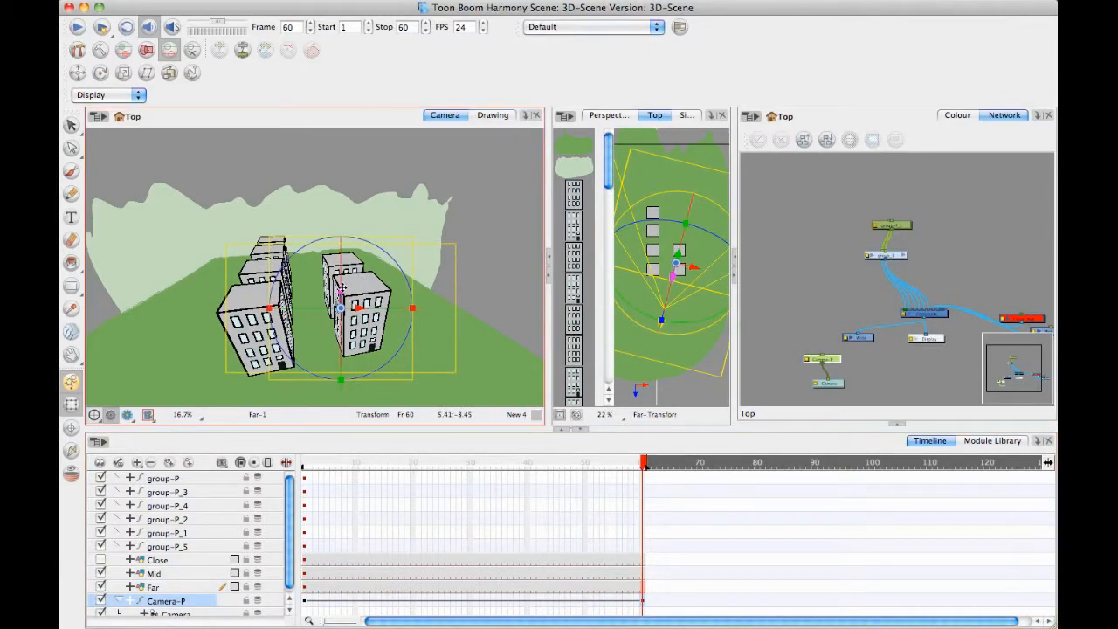
pyautogui.moveTo(345, 270); pyautogui.dragTo(553, 341)
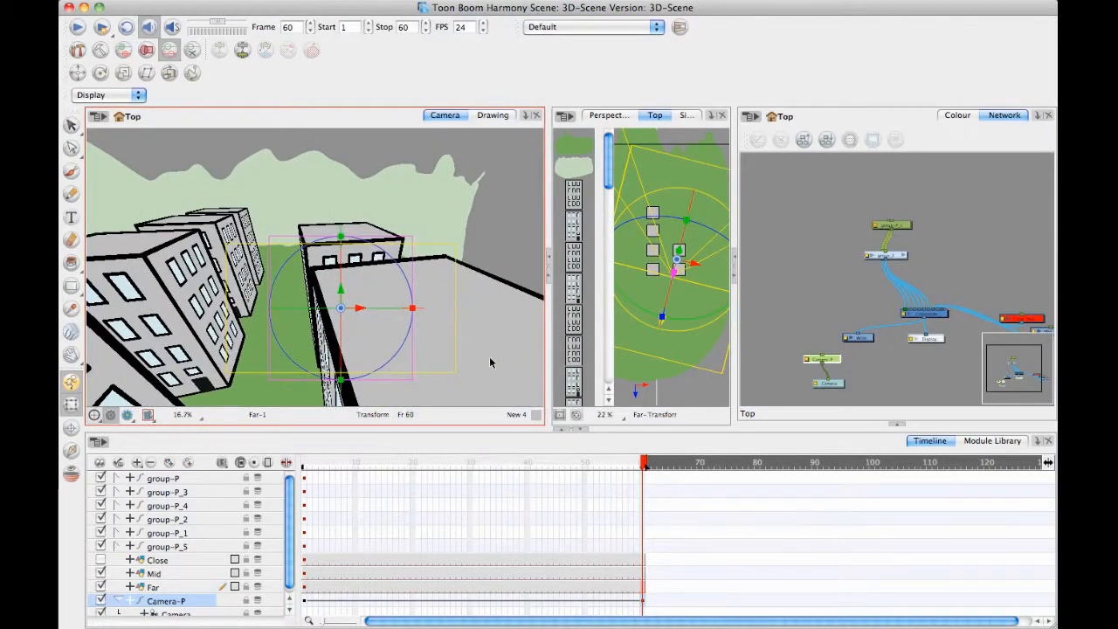
# Deselect Camera-P and examine the scene around the camera frame at frame 60, also orbiting around the buildings in the perspective view.
pyautogui.moveTo(279, 311); pyautogui.dragTo(295, 288)
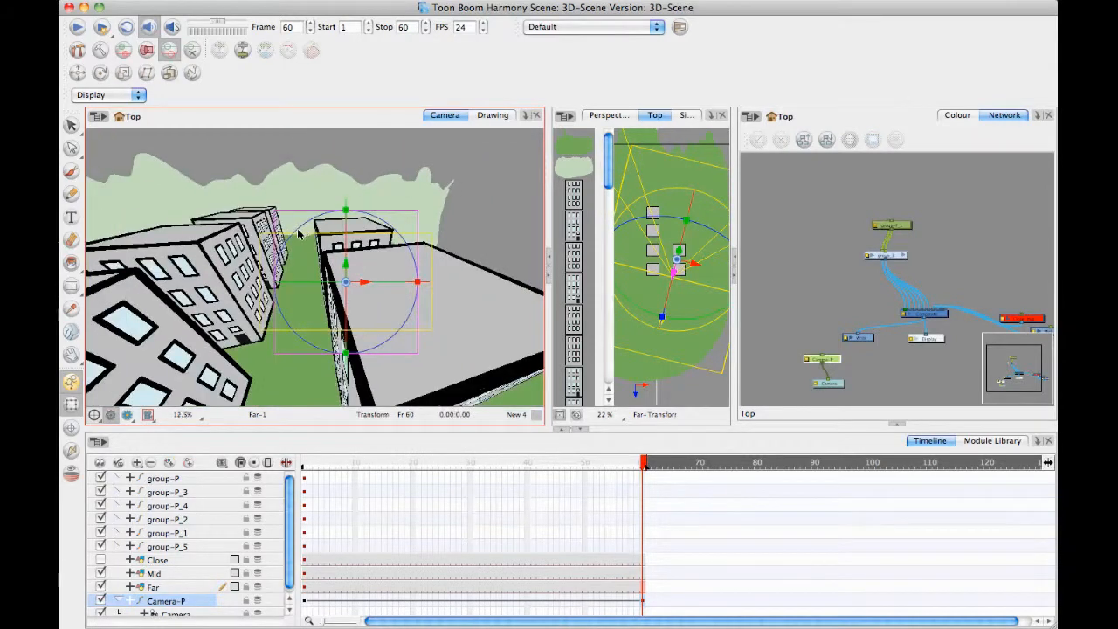
pyautogui.press('1')
pyautogui.press('1')
pyautogui.click(492, 221)
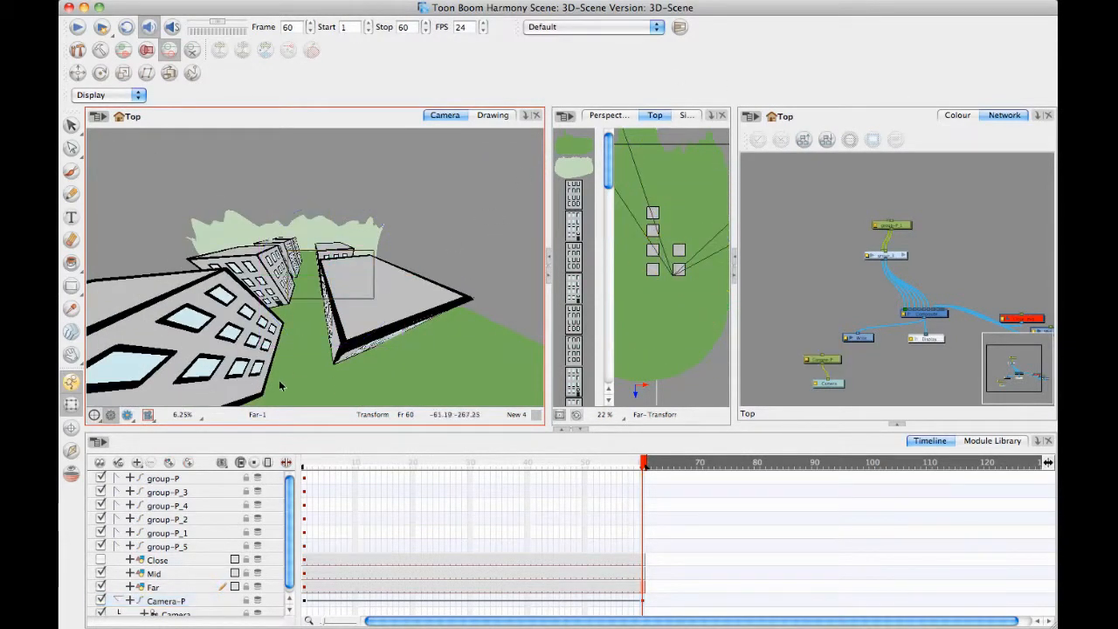
pyautogui.moveTo(389, 332)
pyautogui.mouseDown()
pyautogui.moveTo(379, 332)
pyautogui.moveTo(390, 335)
pyautogui.mouseUp()
pyautogui.press('2')
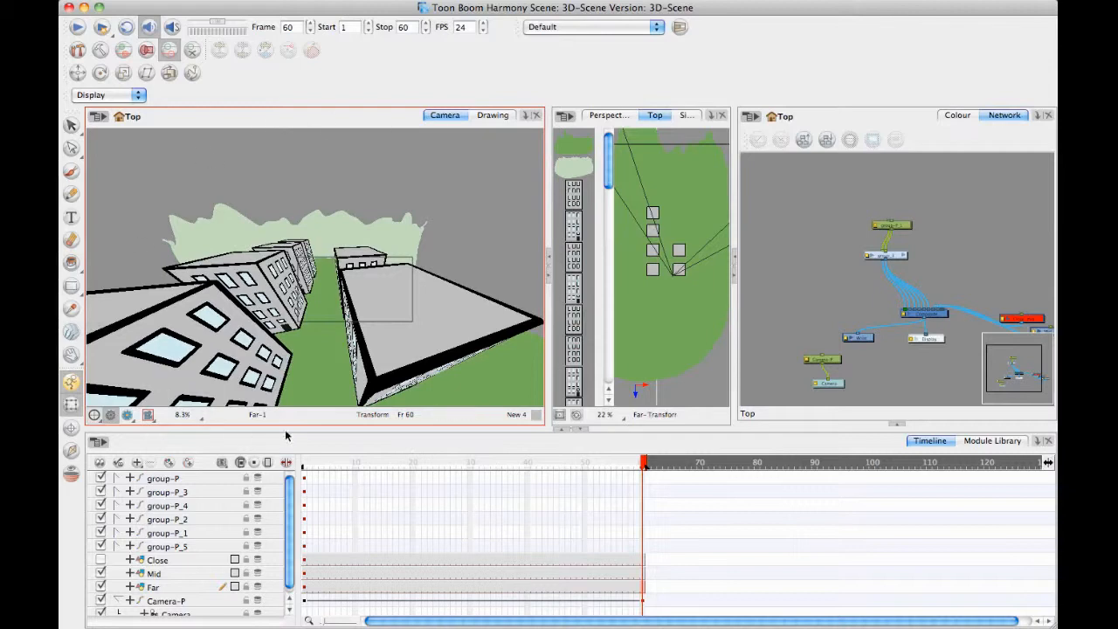
pyautogui.click(596, 117)
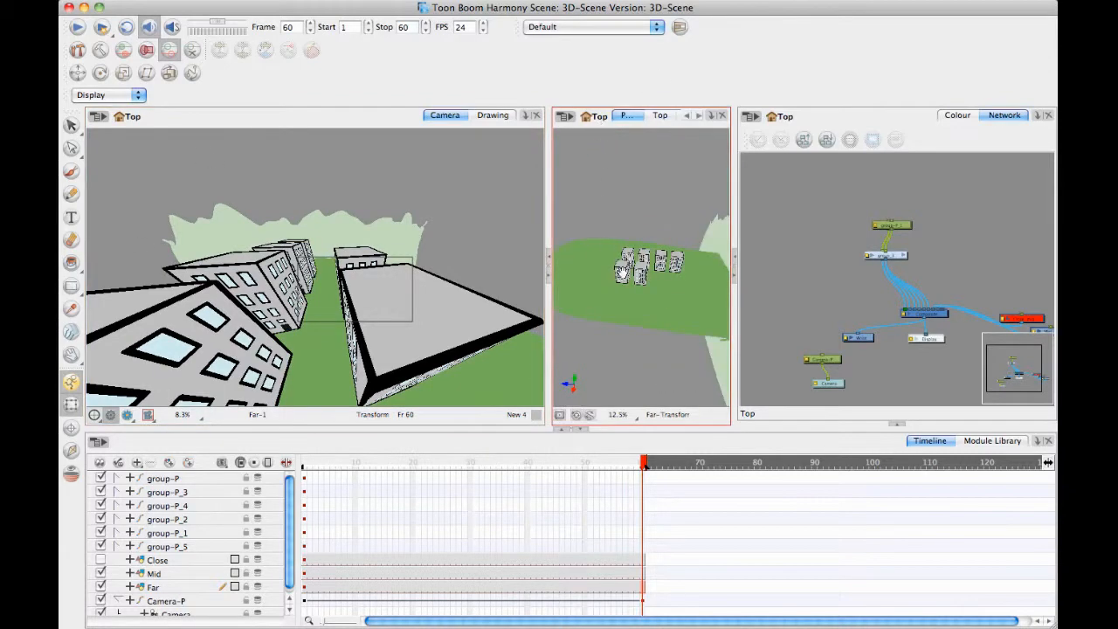
pyautogui.moveTo(622, 274); pyautogui.dragTo(699, 302)
pyautogui.press('2')
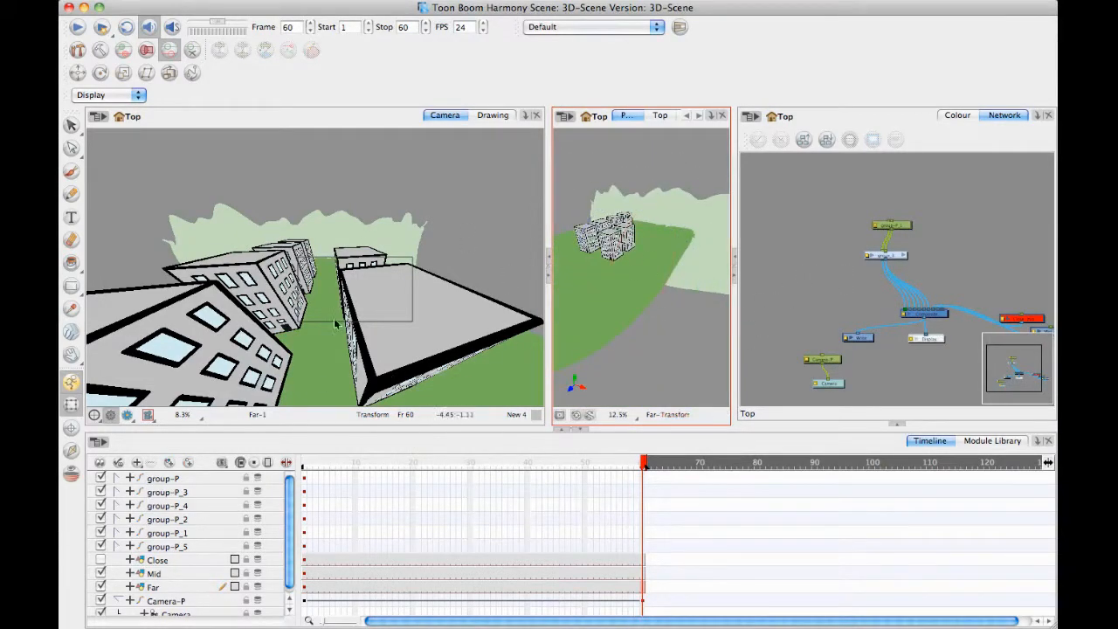
# Turn on the camera mask in the camera view, return to frame 1 and scrub the timeline to preview the masked camera move.
pyautogui.click(148, 415)
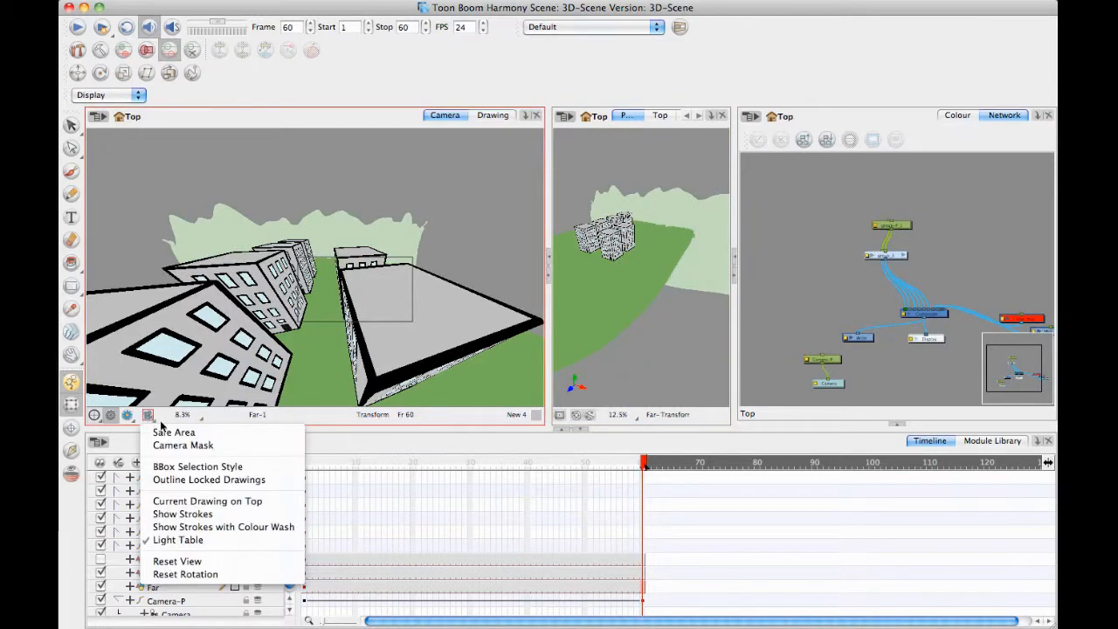
pyautogui.click(181, 448)
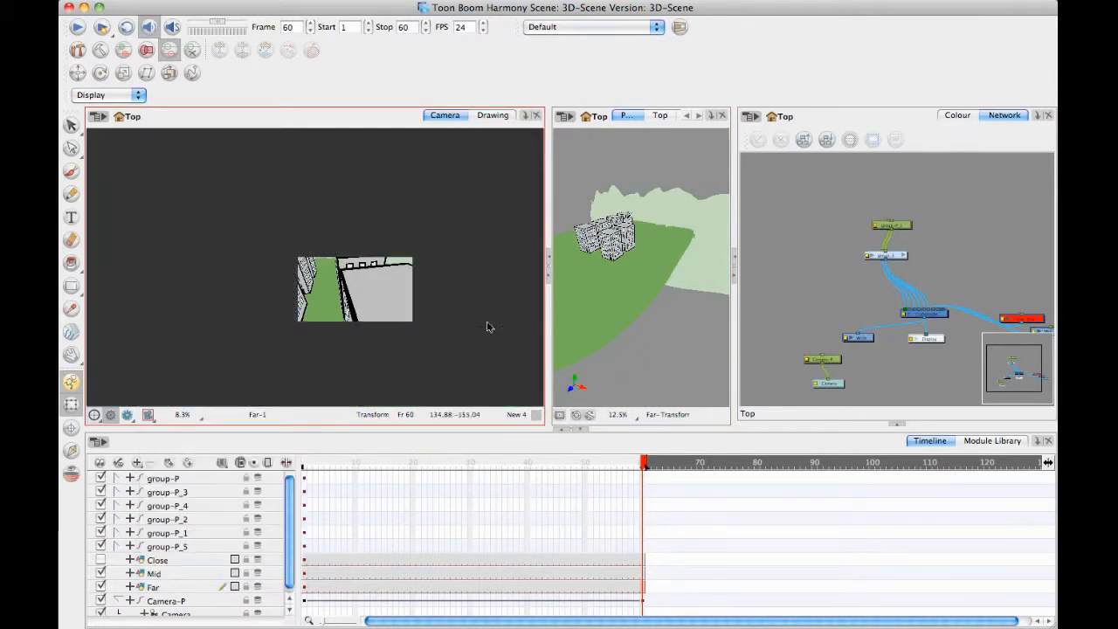
pyautogui.moveTo(643, 464); pyautogui.dragTo(301, 464)
pyautogui.press('space')
pyautogui.scroll(3, 382, 322)
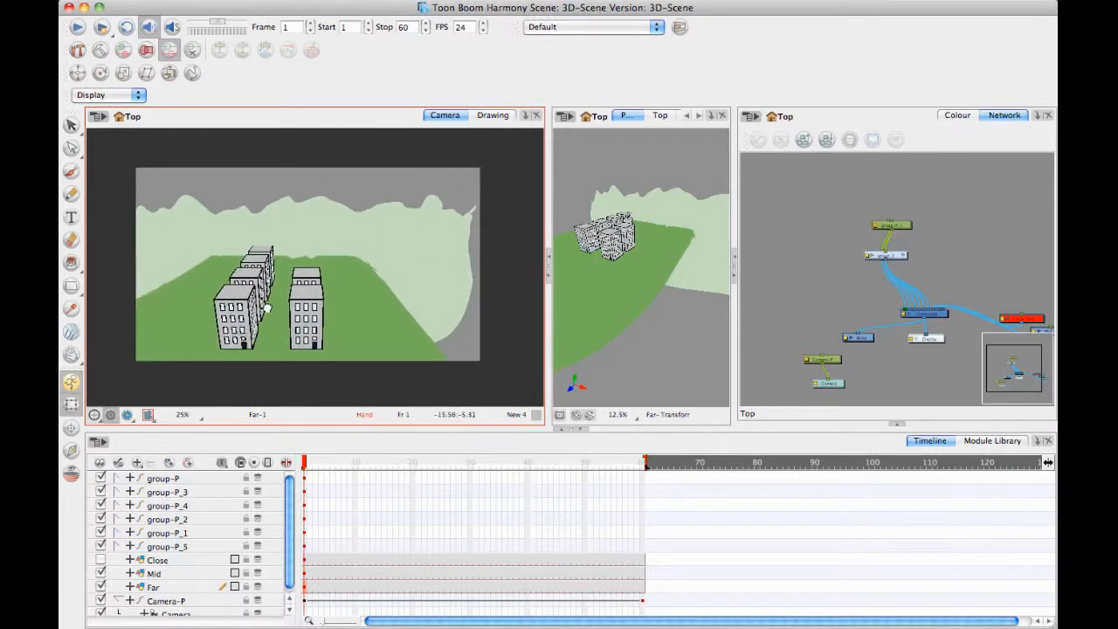
pyautogui.moveTo(267, 308); pyautogui.dragTo(273, 303)
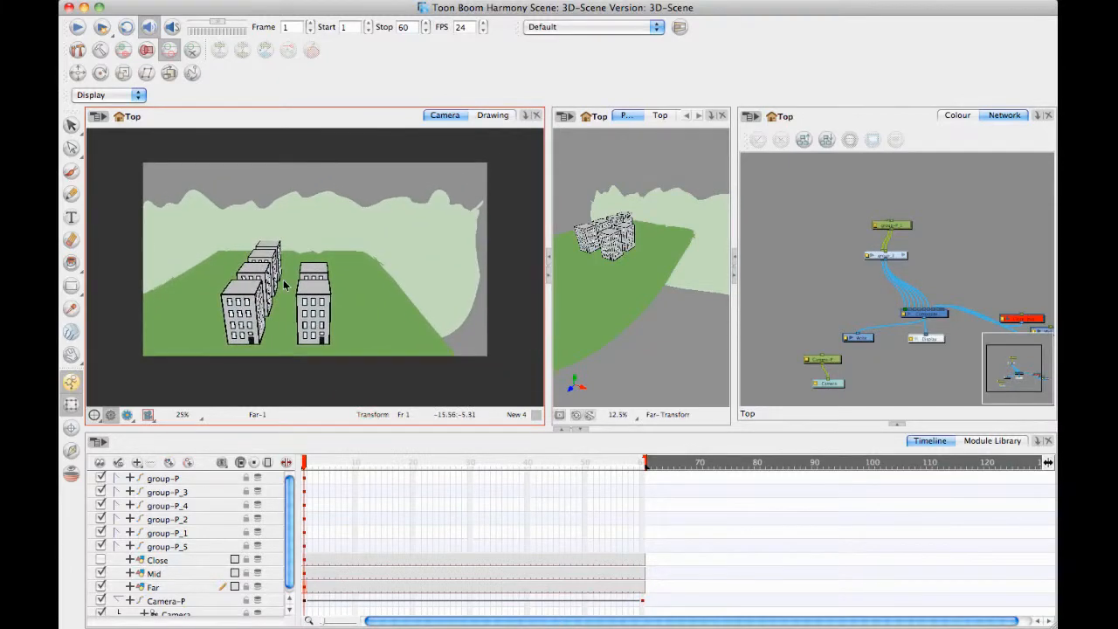
pyautogui.moveTo(313, 469); pyautogui.dragTo(253, 343)
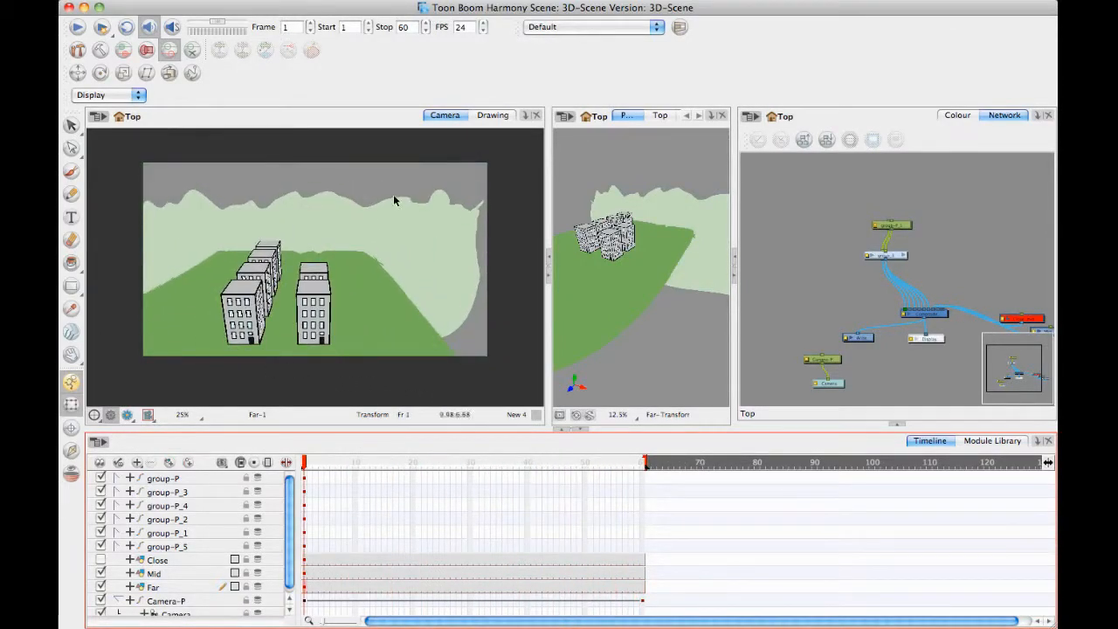